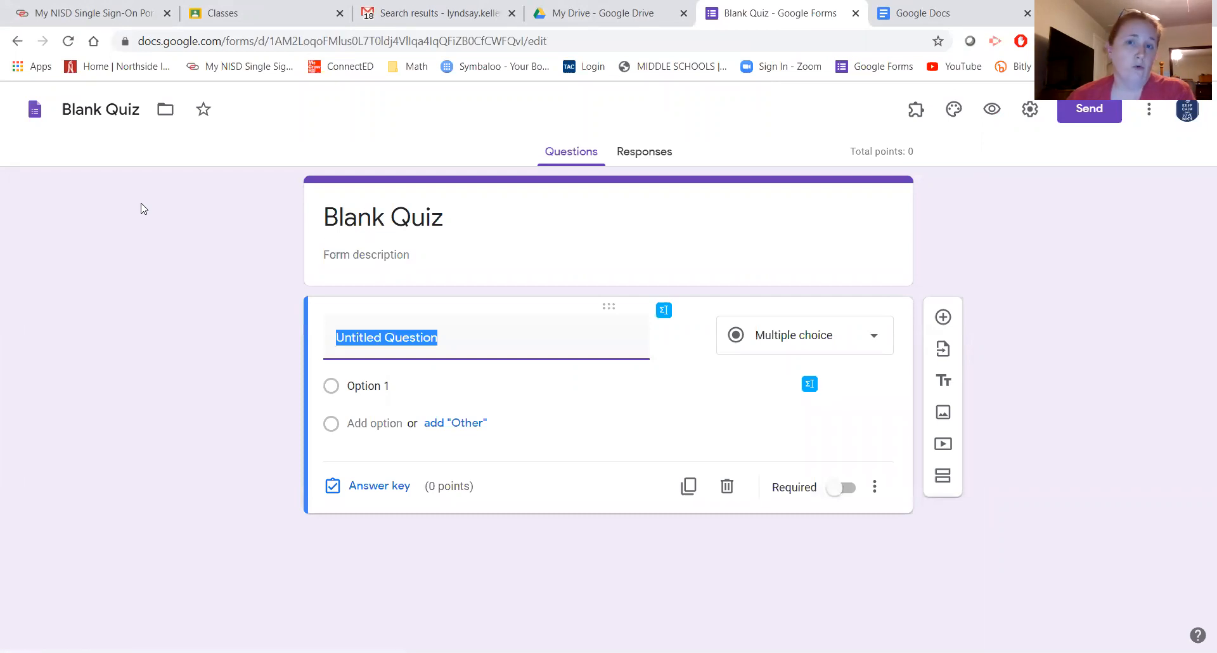
- Start editing the new Blank Quiz's file name
click(107, 109)
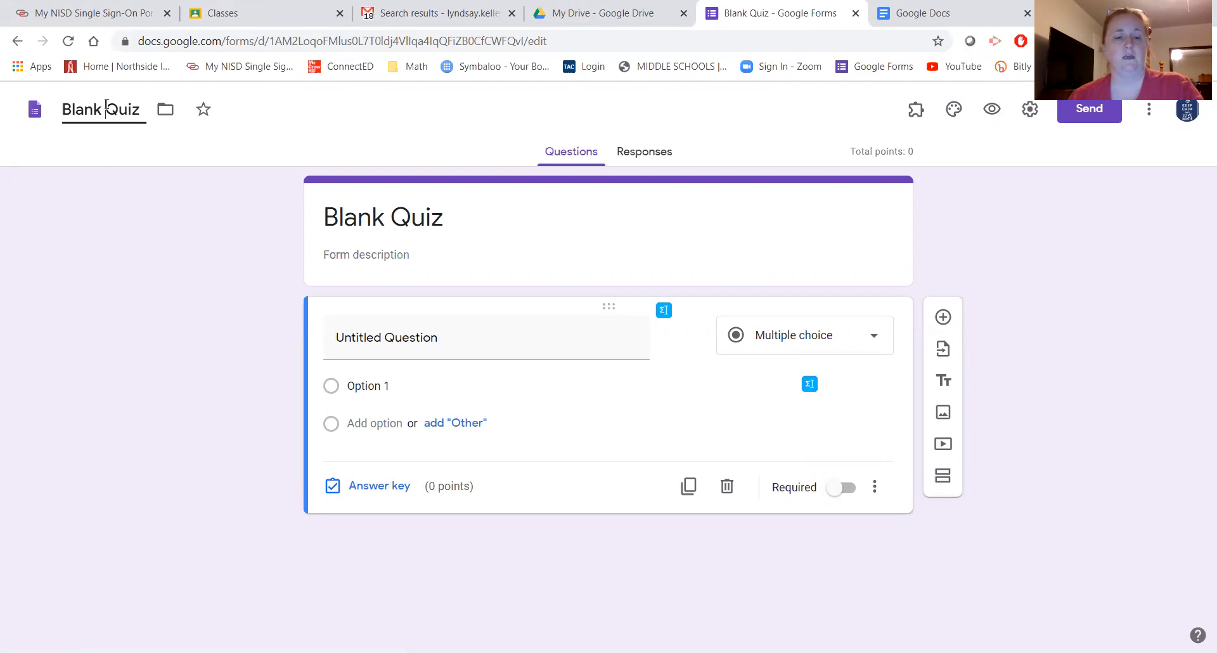
- Rename both the file name and the form header title to 'Video Quiz'
triple_click(107, 108)
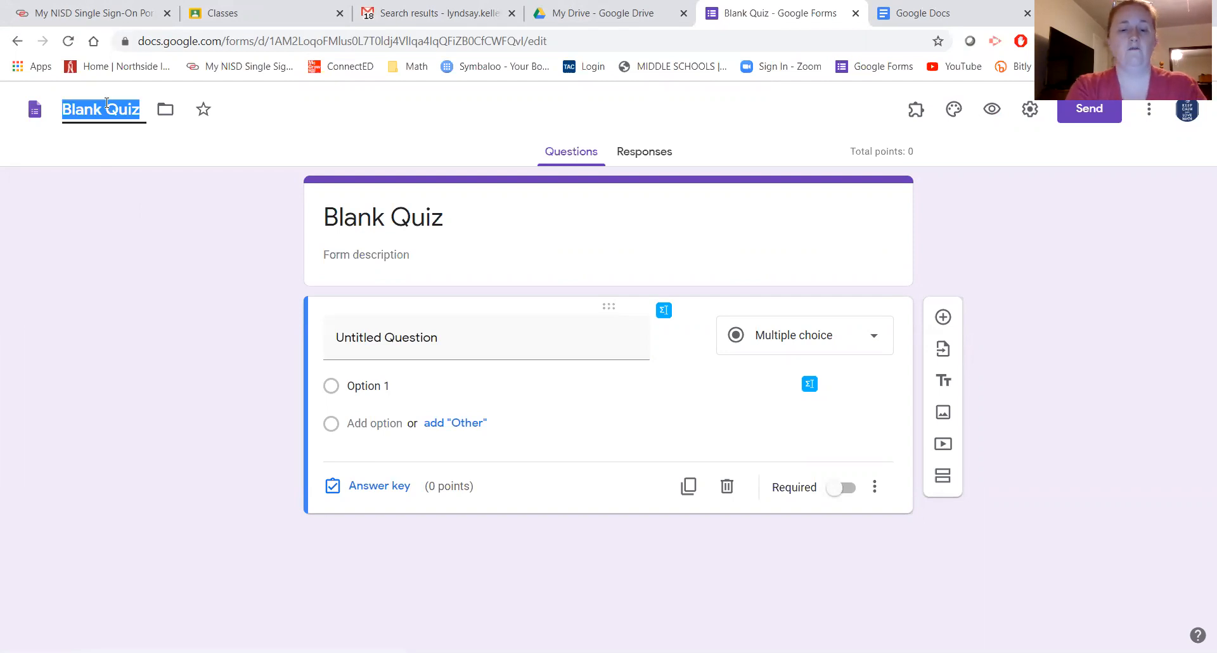
text(Vid)
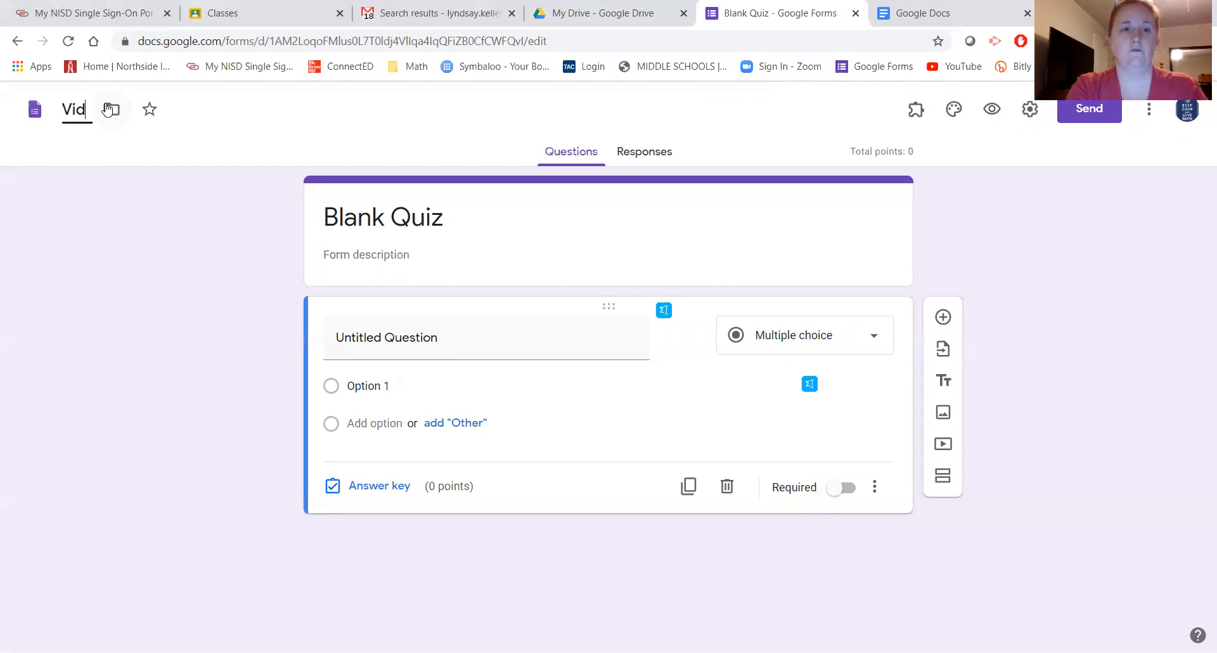
text(eo Quiz)
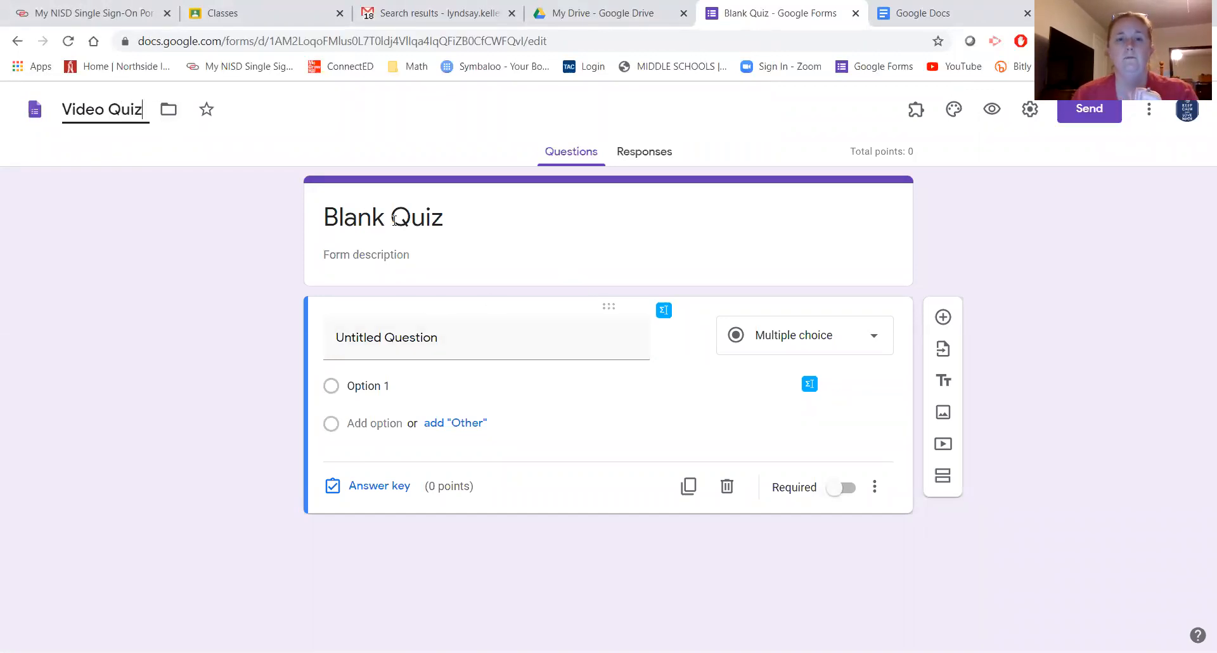
click(466, 220)
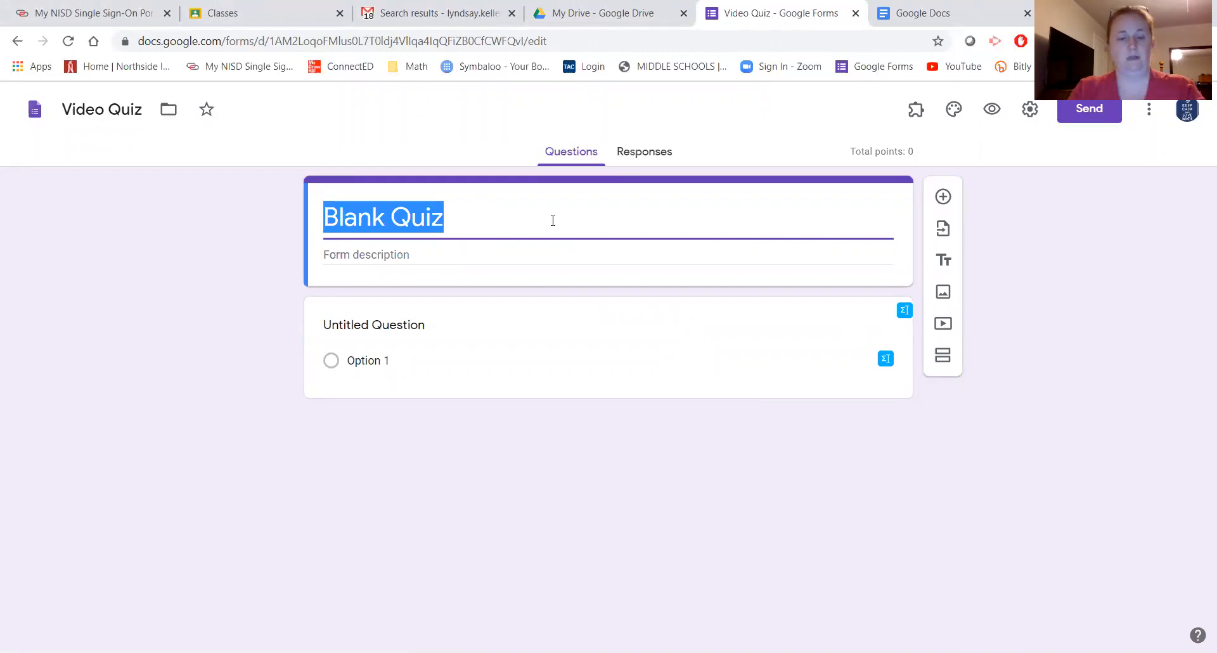
text(Quiz)
key(BackSpace)
key(BackSpace)
key(BackSpace)
key(BackSpace)
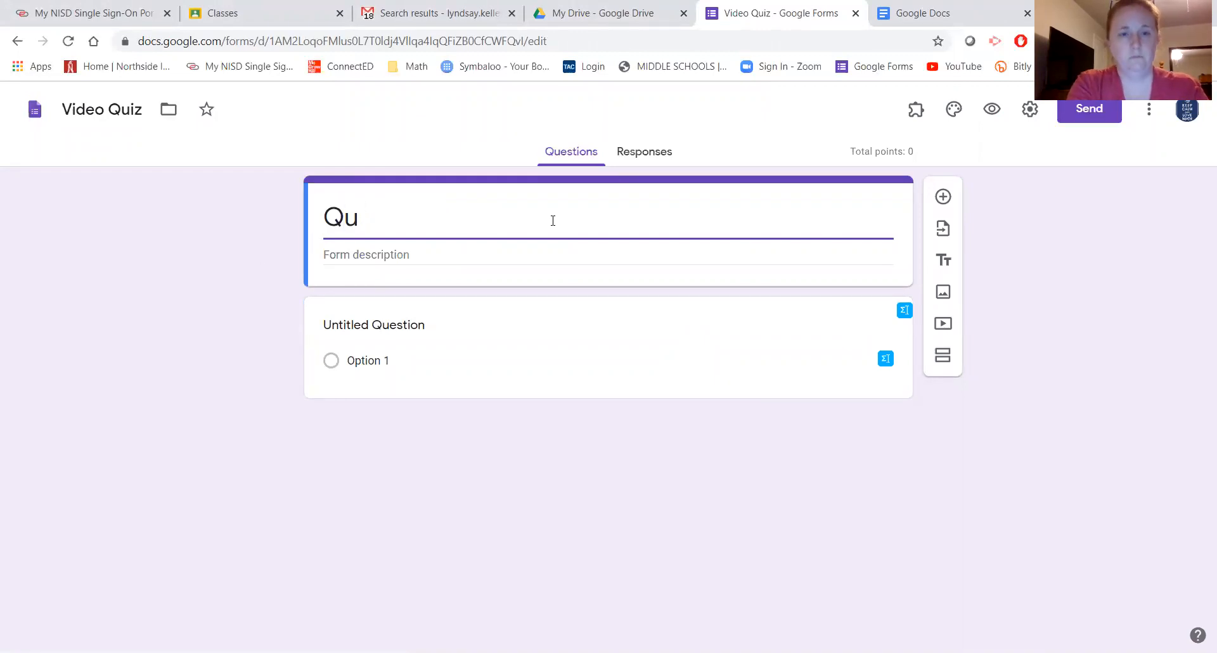
text(Video )
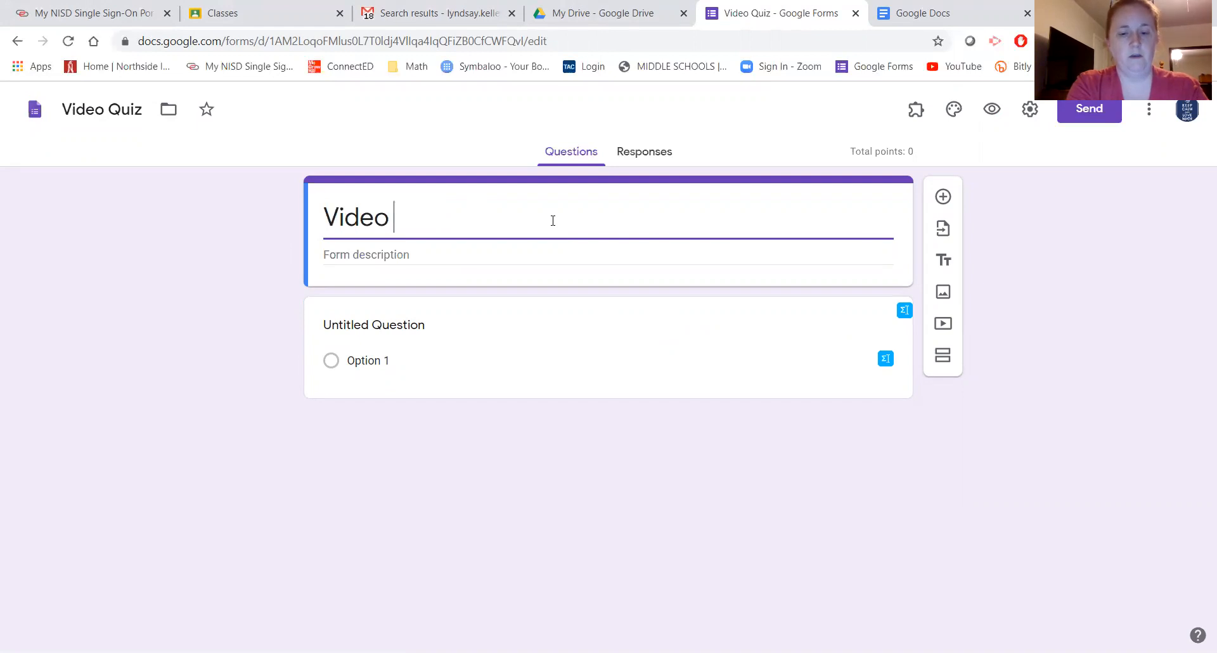
text(Quiz)
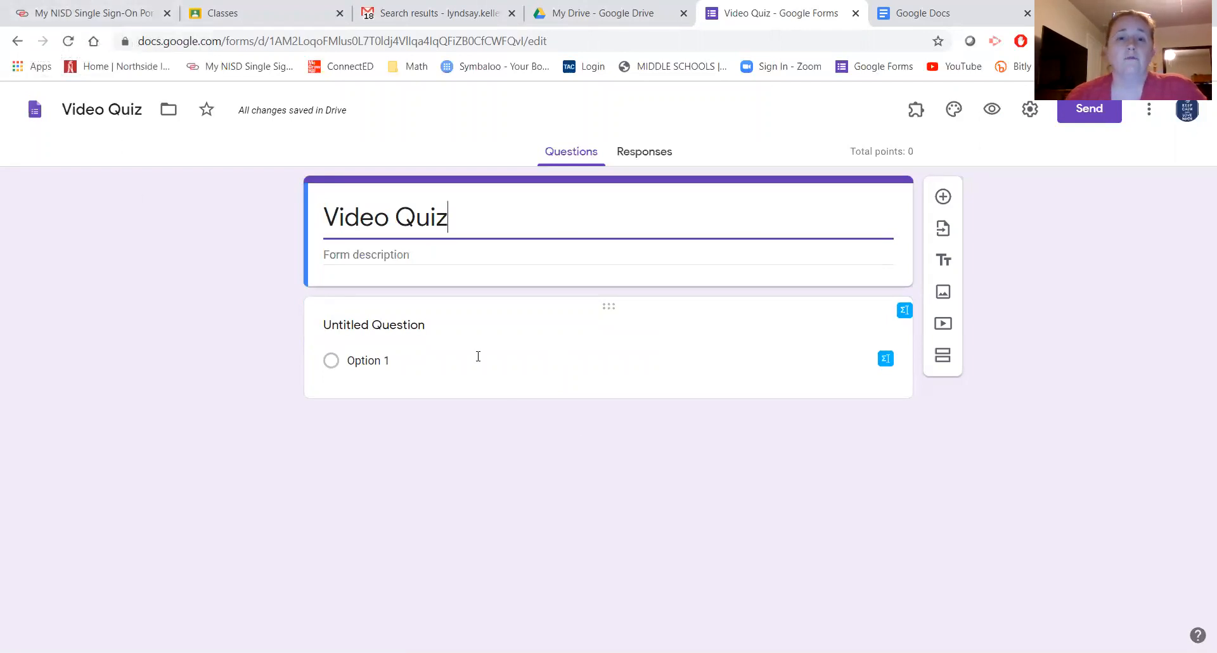
click(402, 325)
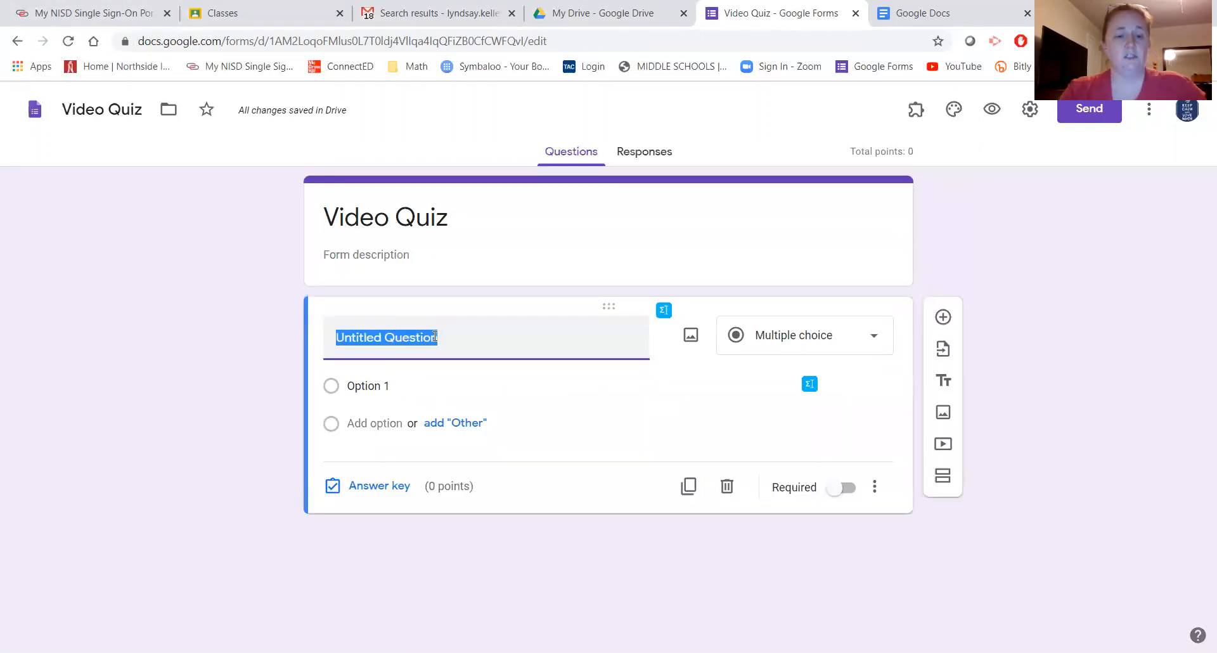
- Title the first question 'Name (First and Last)' and make it a required short answer
text(Nam)
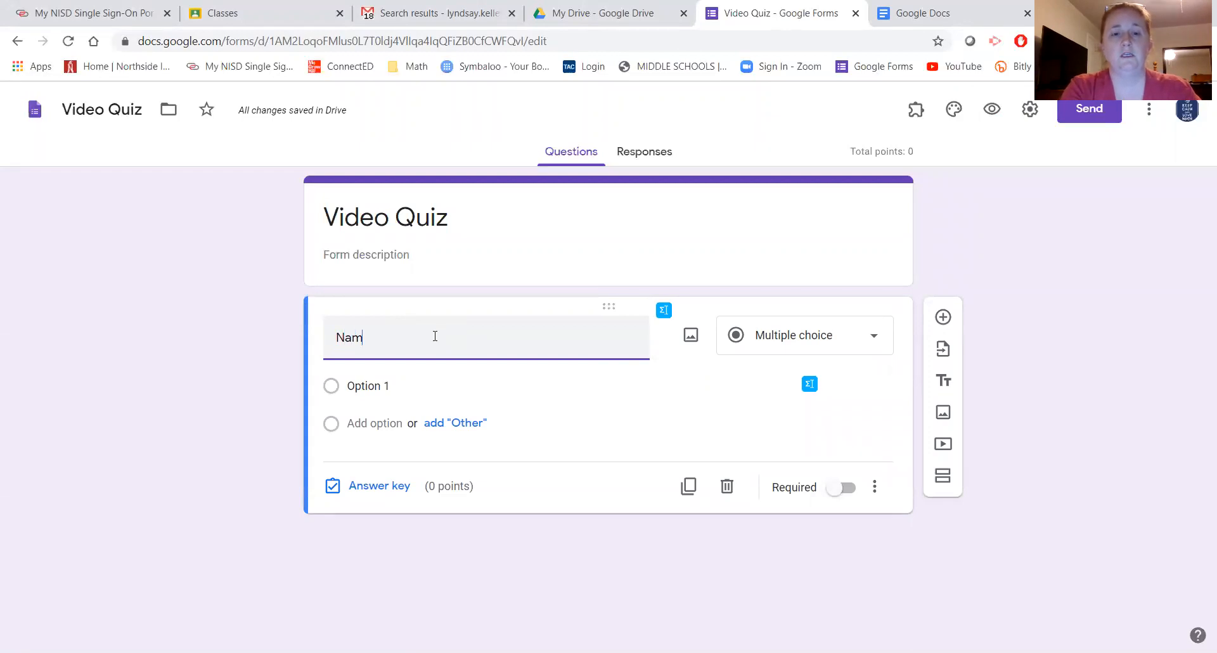
text(e (F)
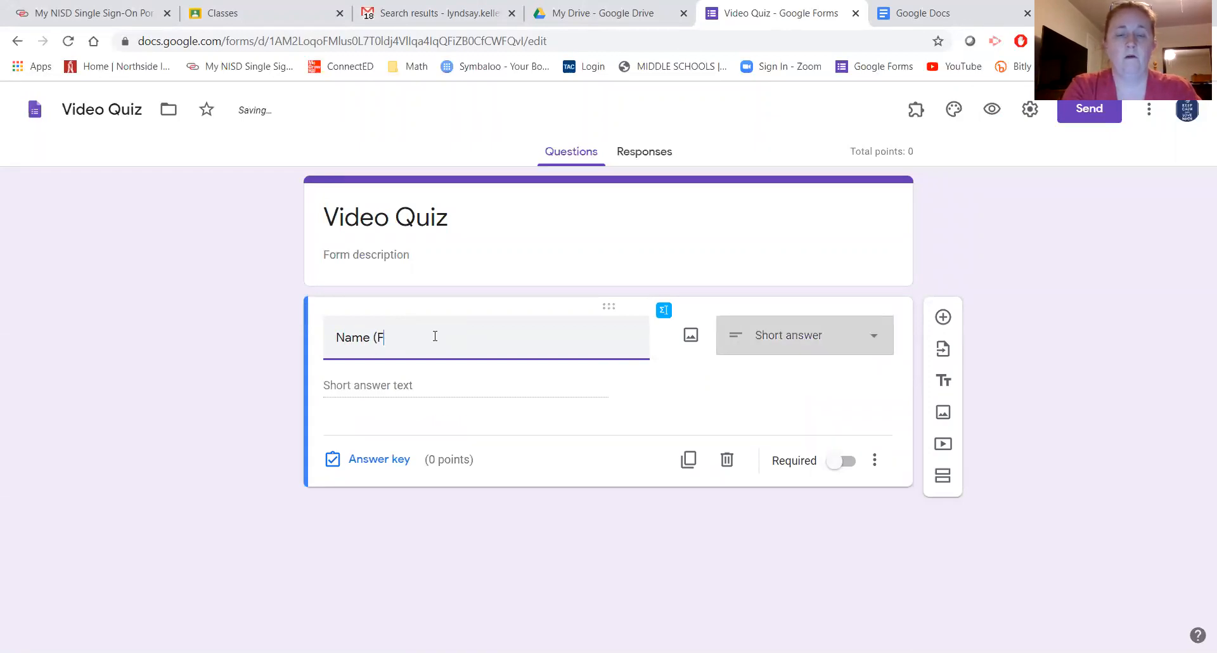
text(irst and )
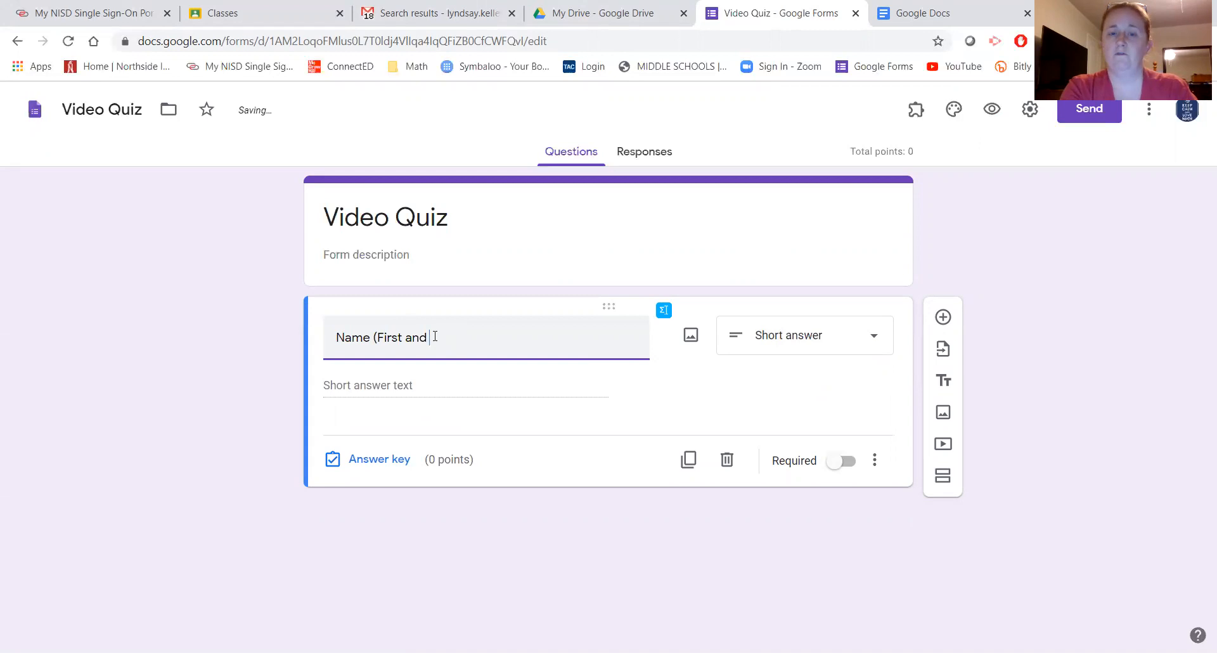
text(Last))
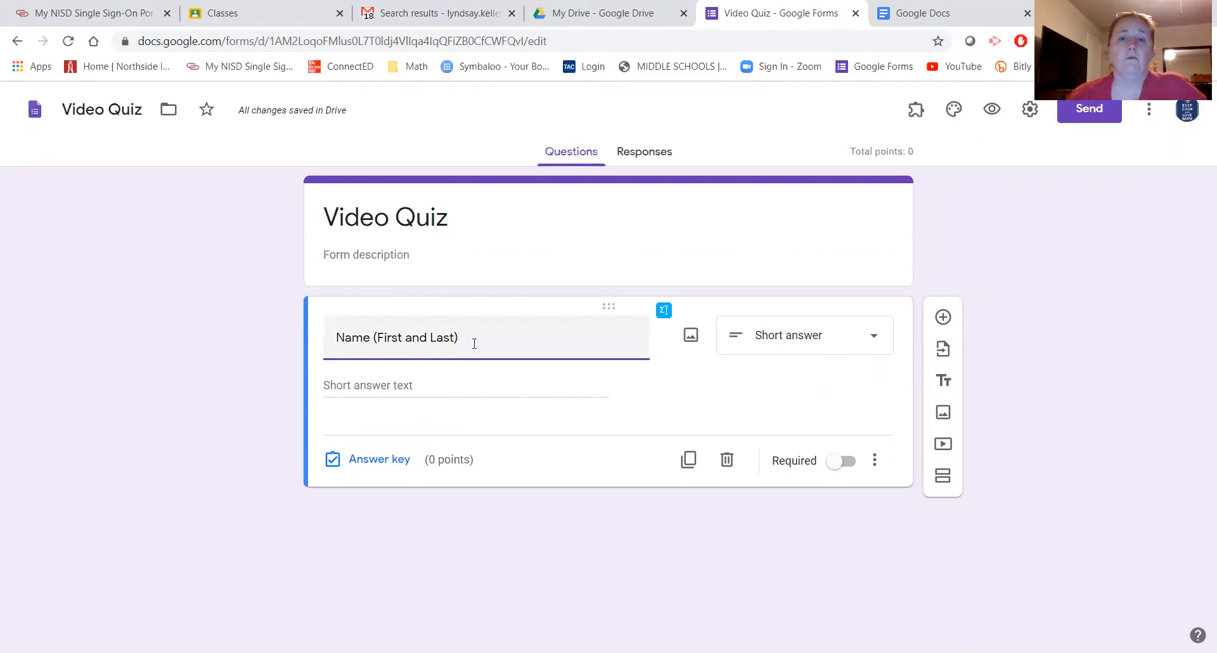
click(837, 462)
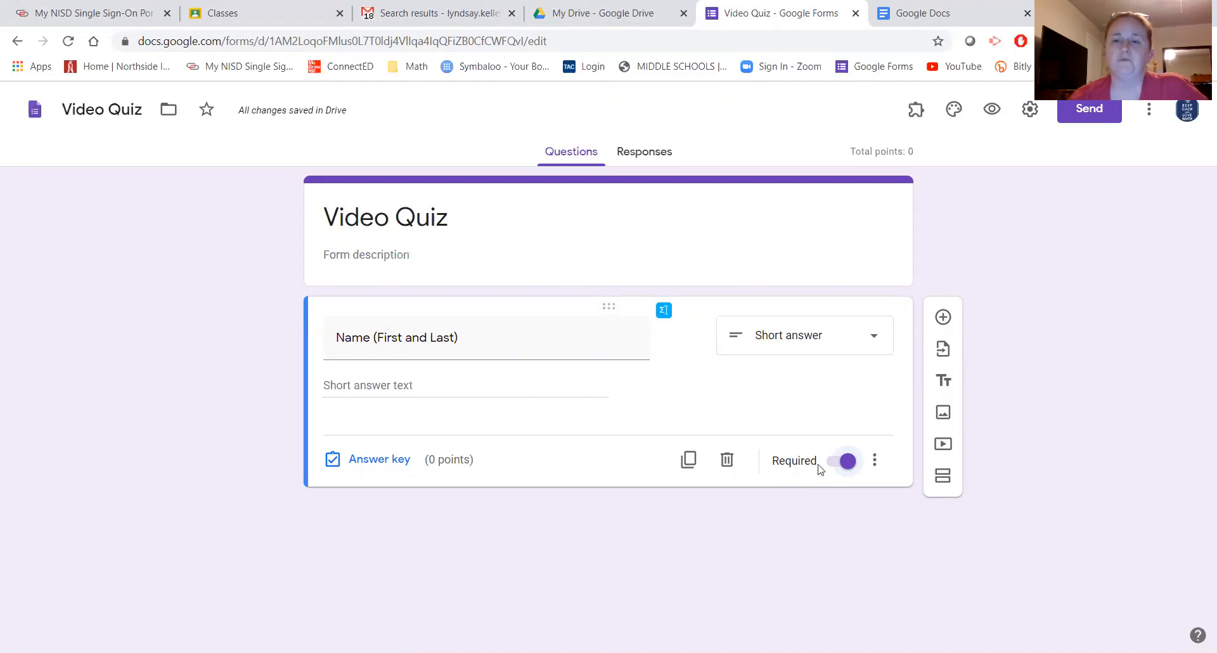
- Add a required 'Student ID' short-answer question with Is number validation
click(942, 318)
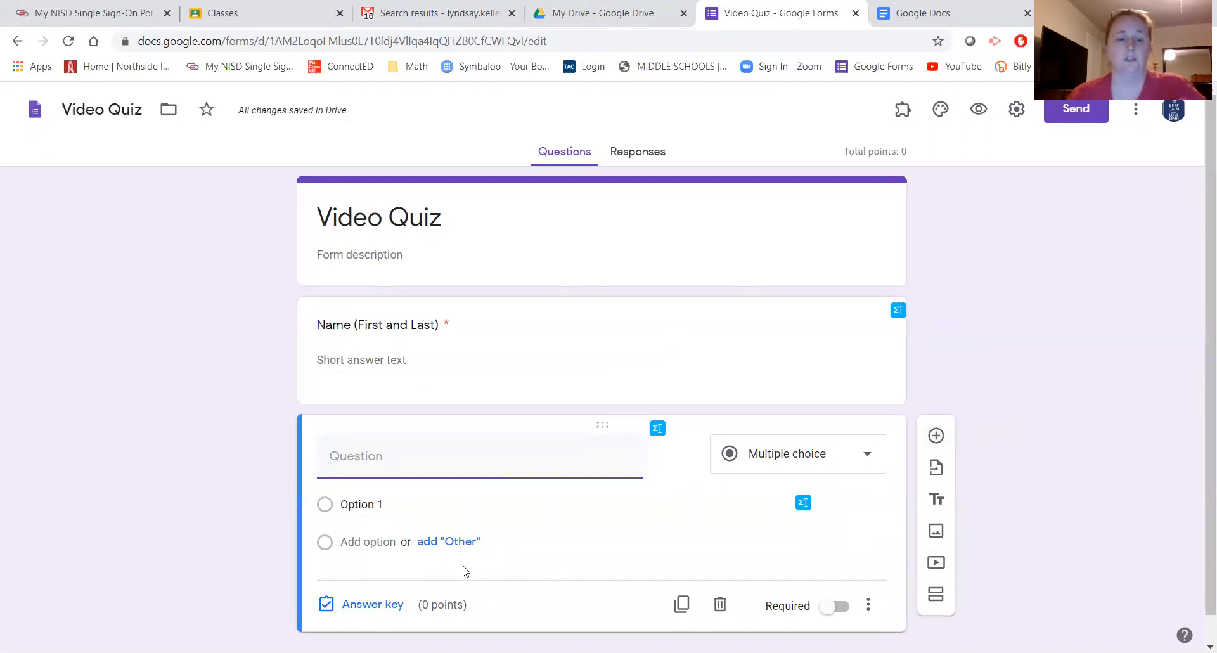
text(Studen)
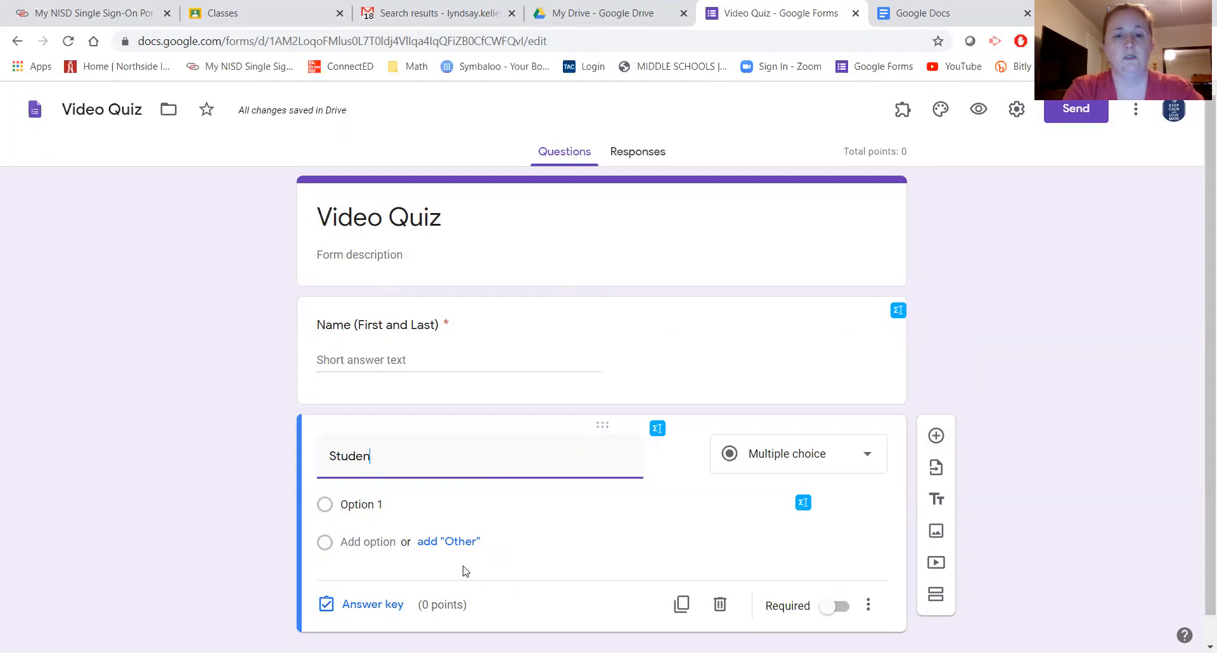
text(t ID)
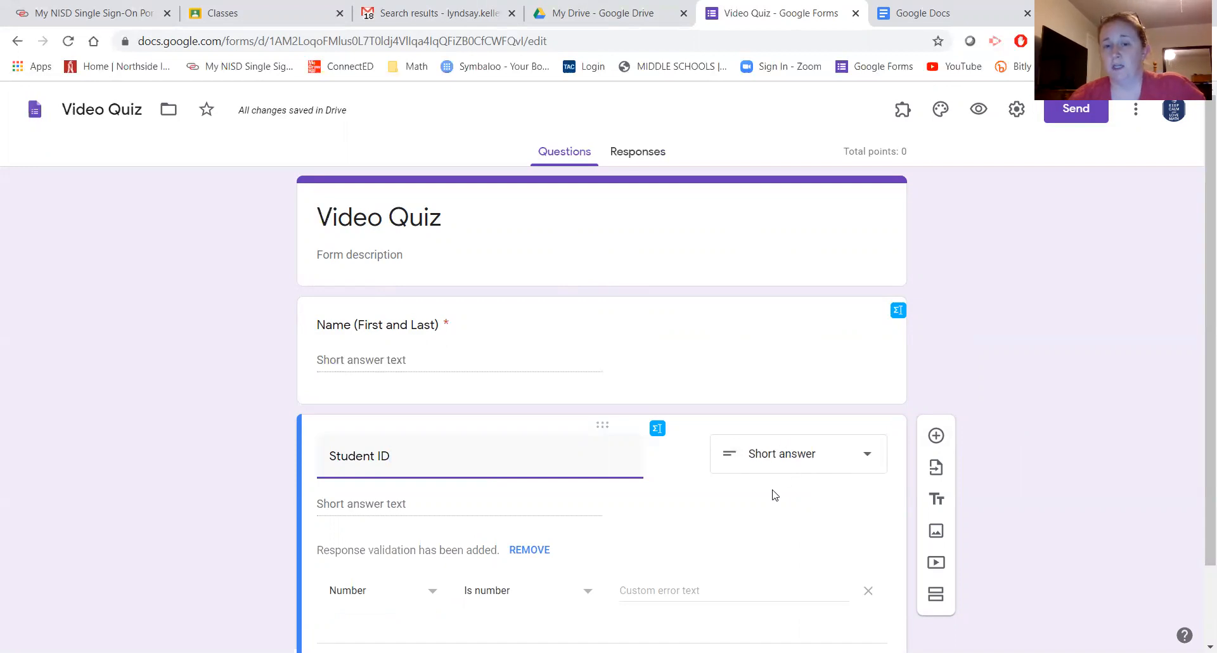
scroll(634, 527, down, 1)
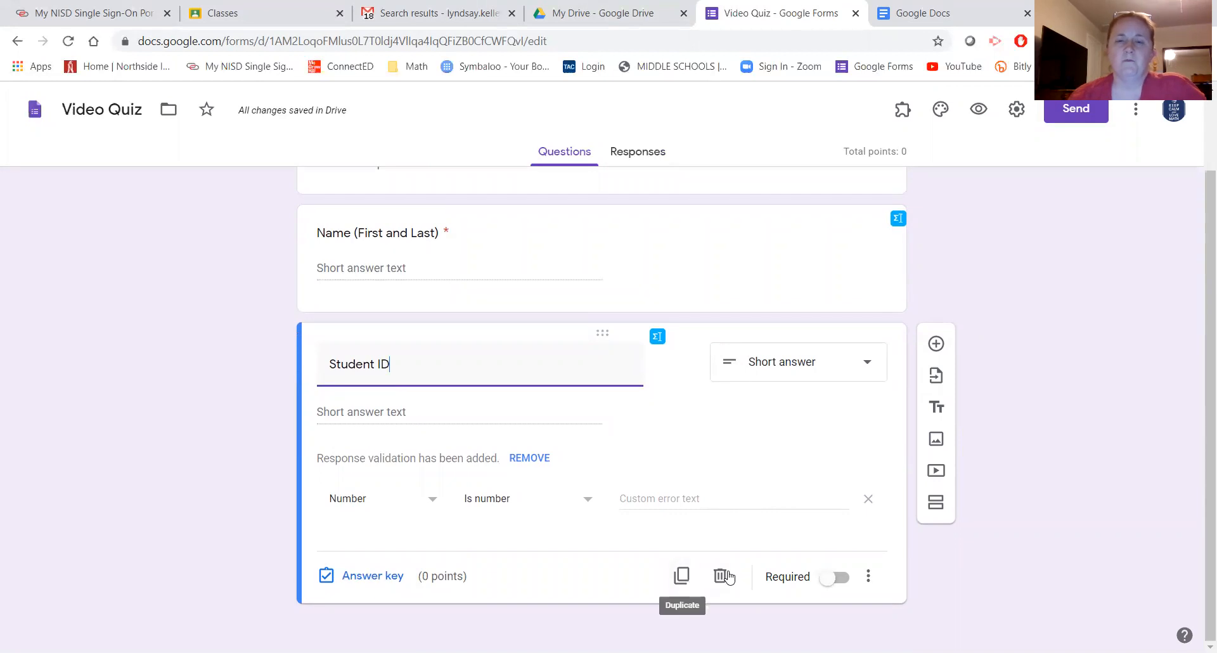
click(833, 589)
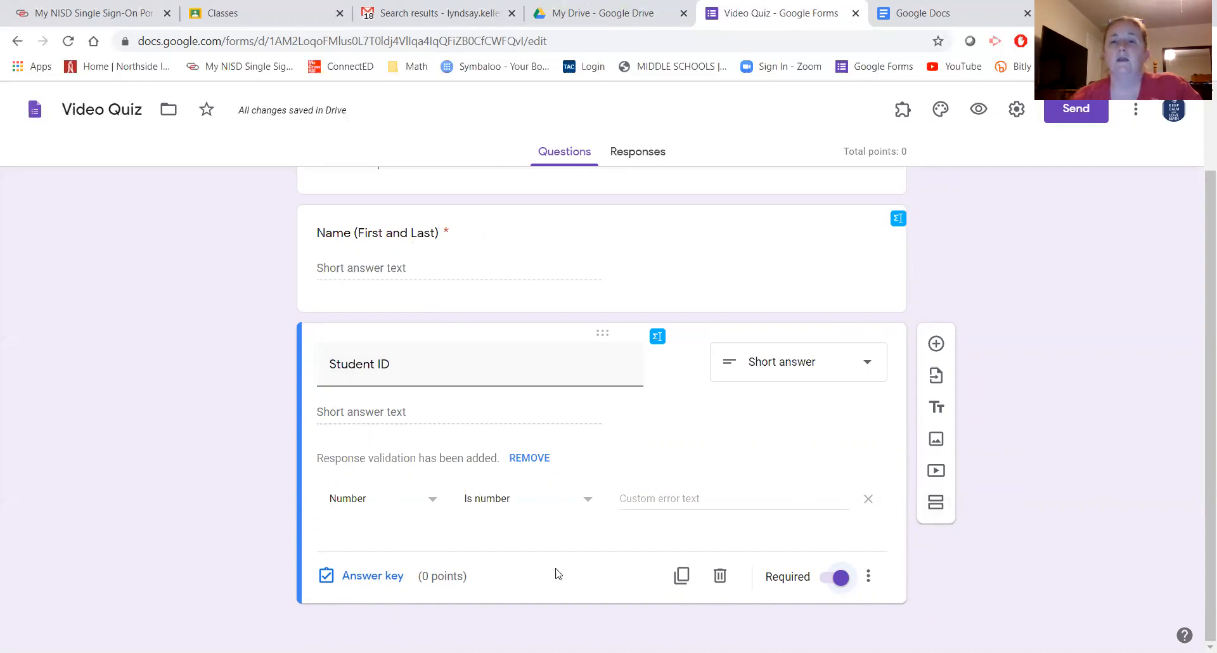
- Add a section titled 'Please answer all the following questions. Make sure to email me your required scratch work.'
click(932, 507)
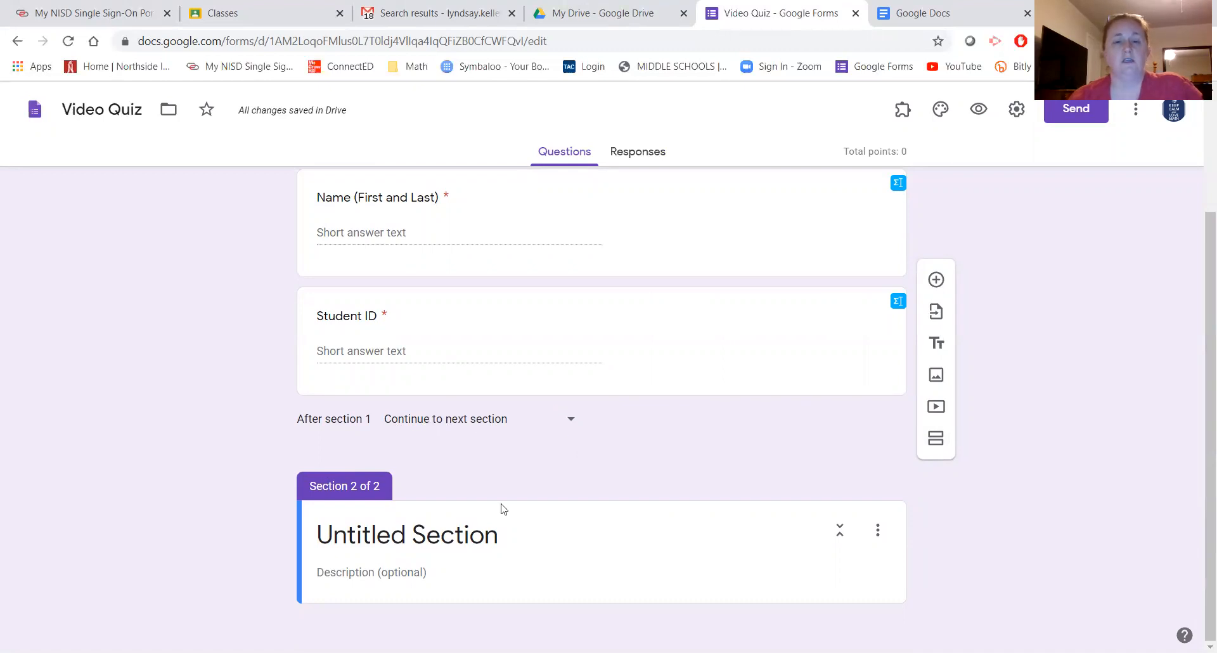
click(448, 530)
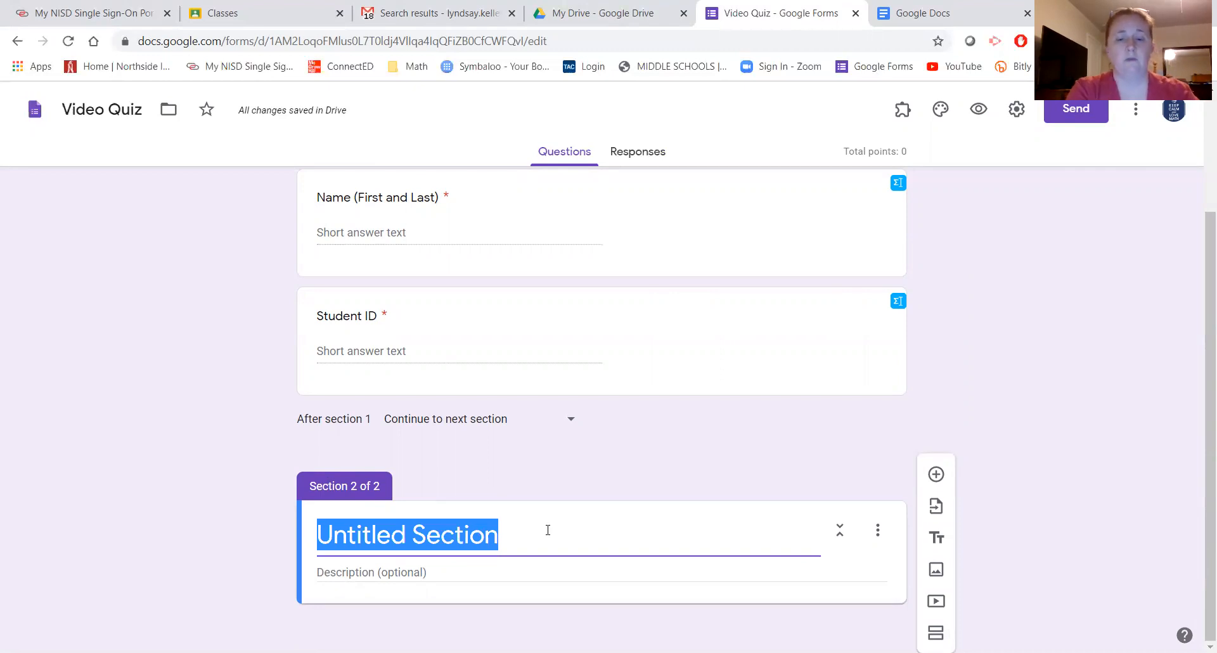
text(Please)
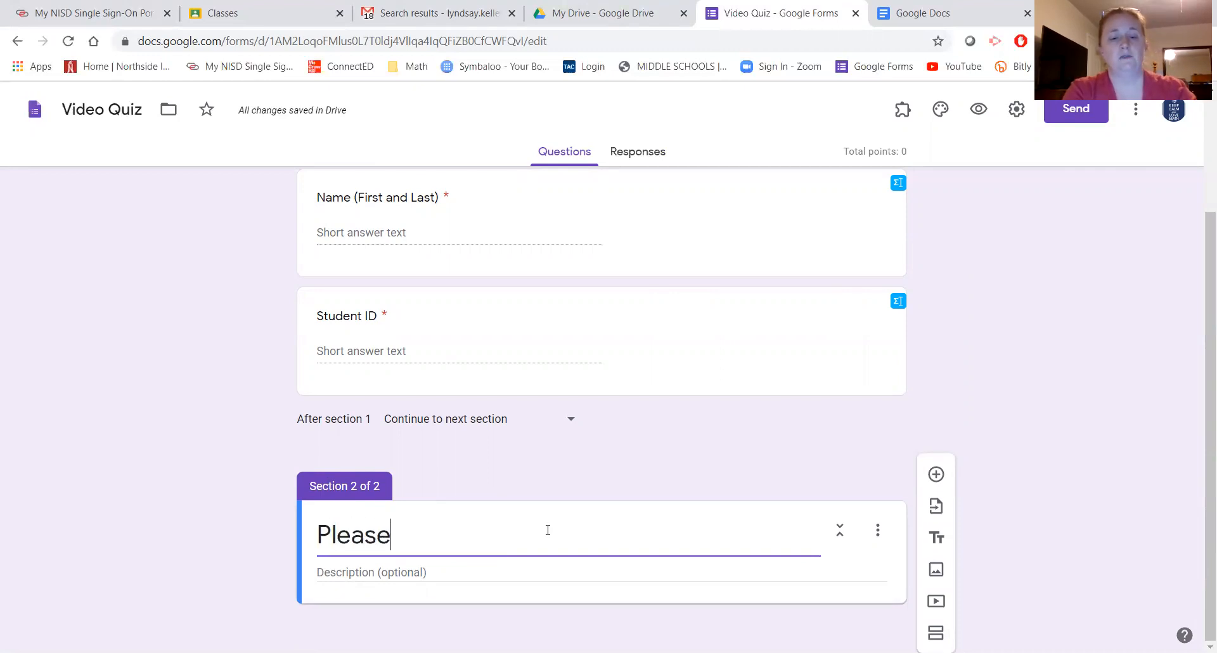
text( answer )
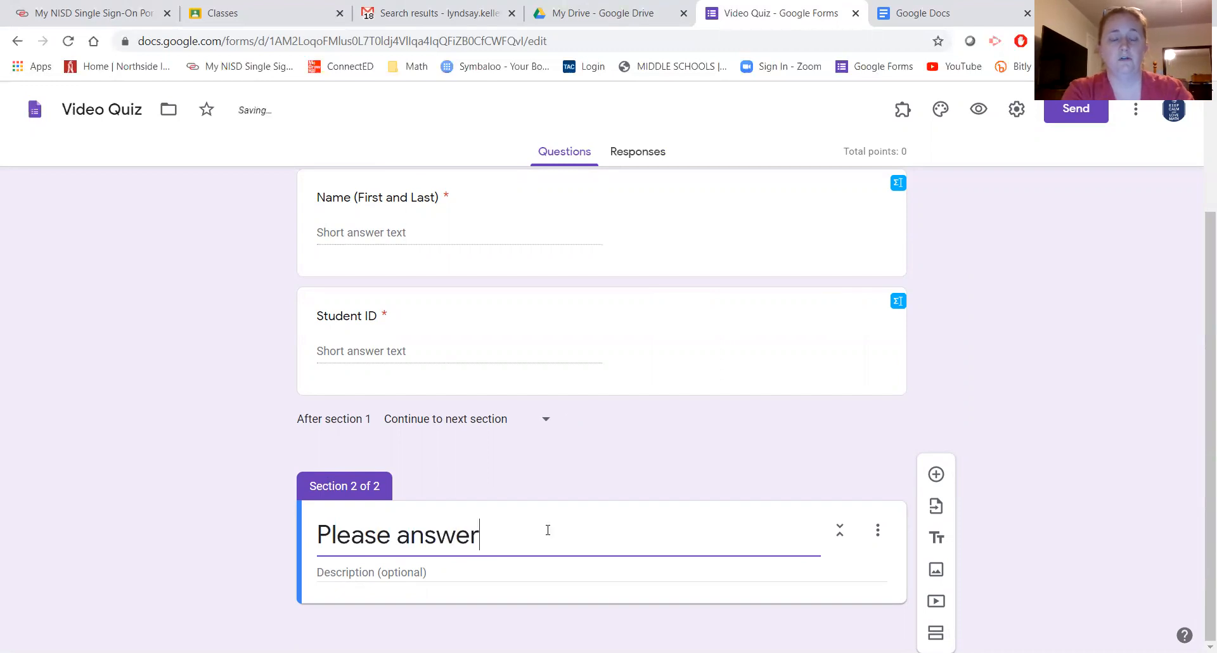
text(all the fol)
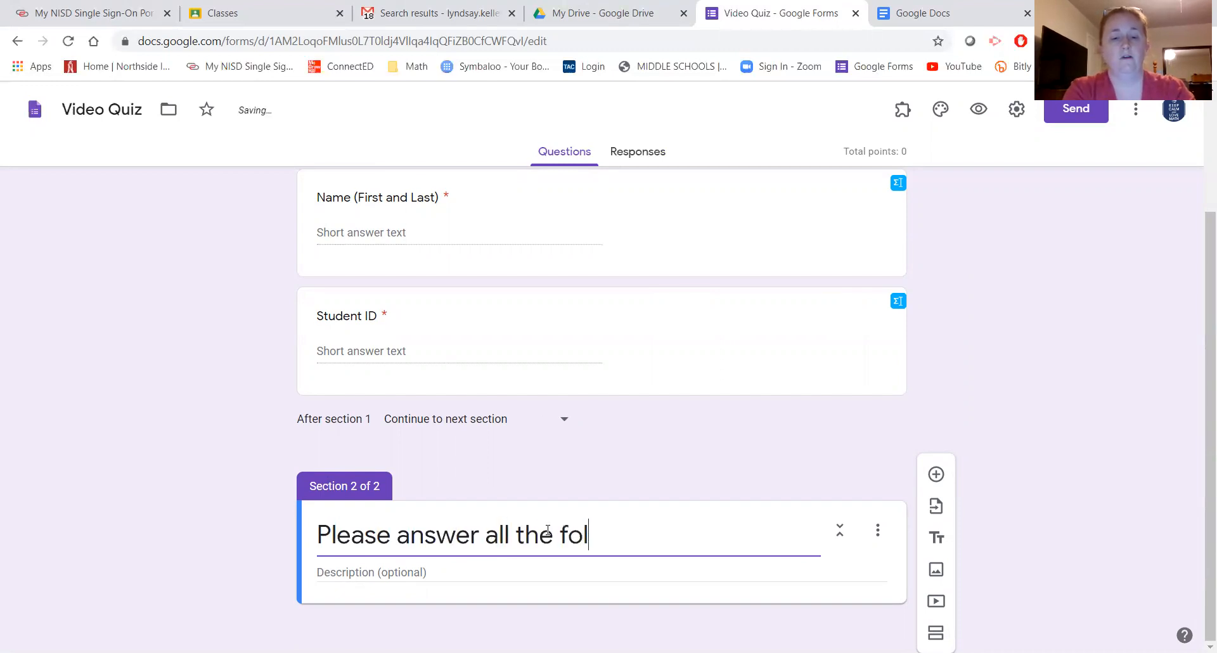
text(lowing qu)
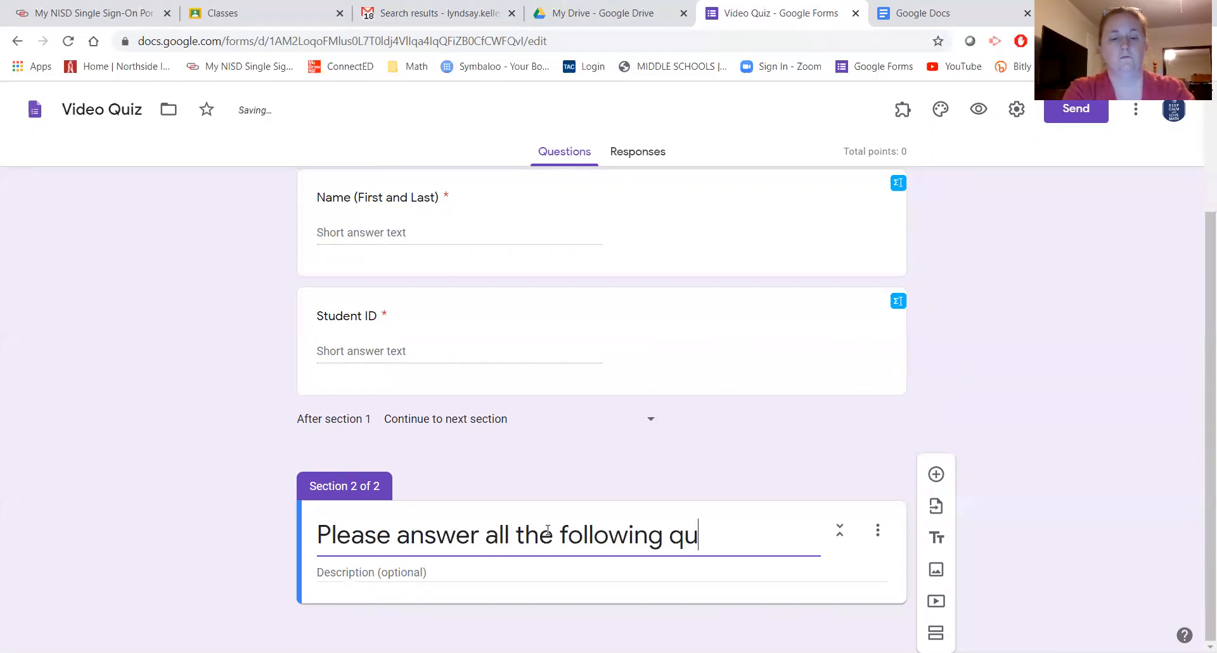
text(estions.)
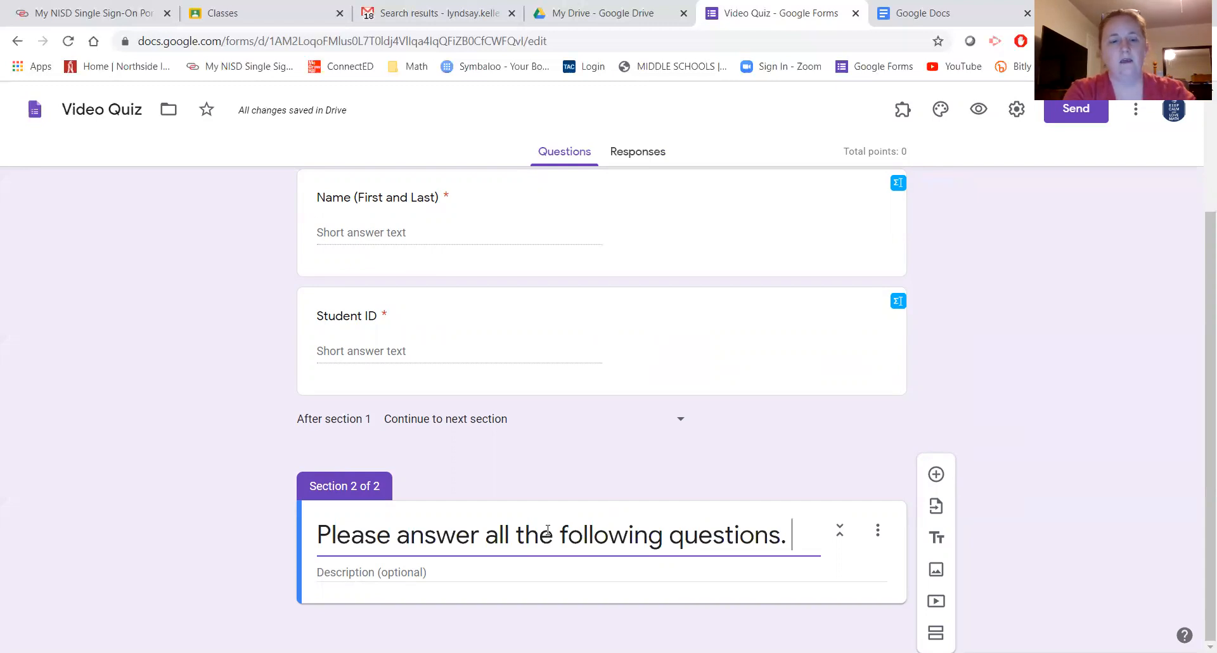
text(Make sur)
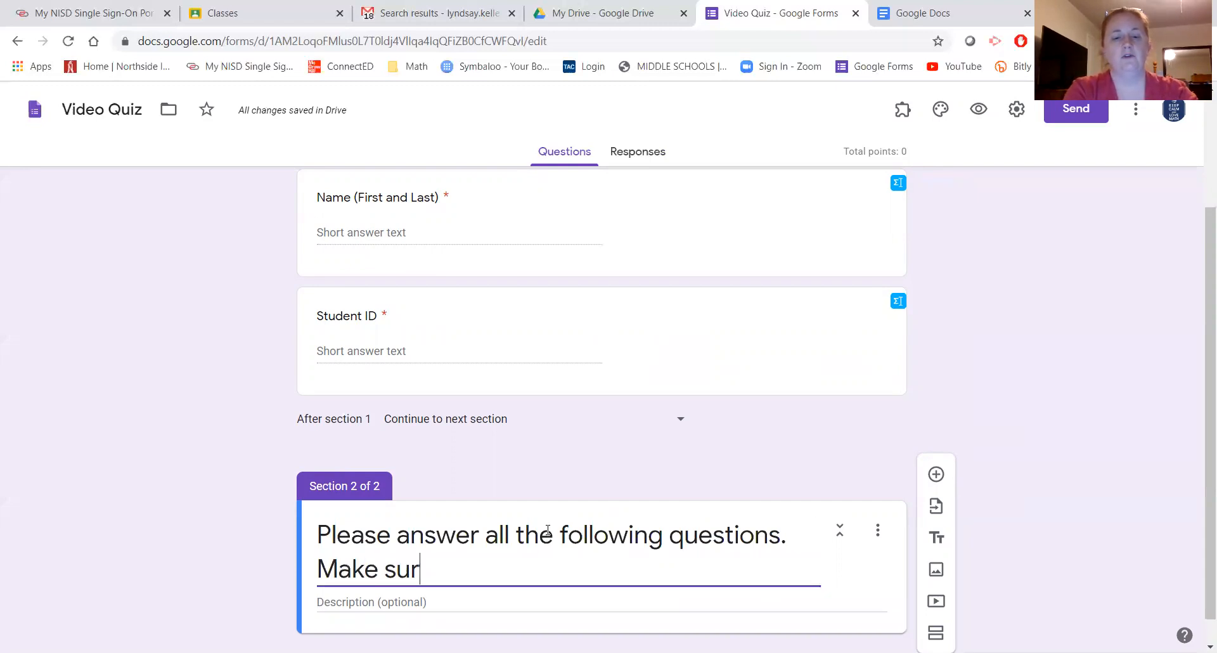
text(e to email me a)
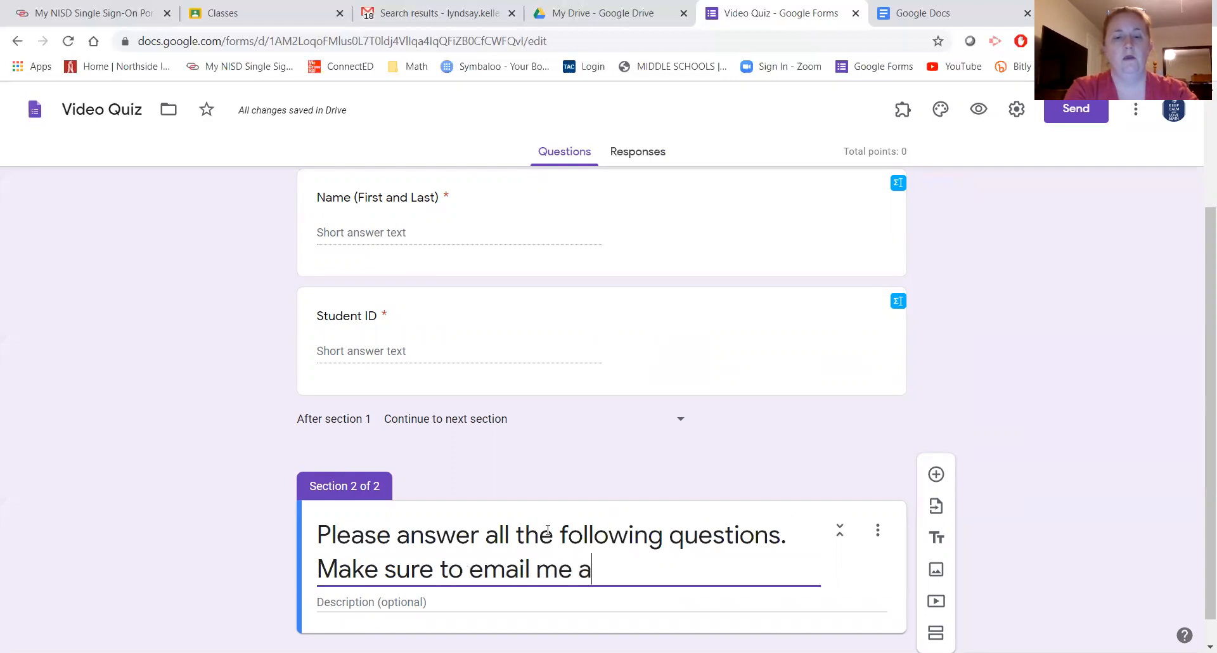
key(BackSpace)
text(your )
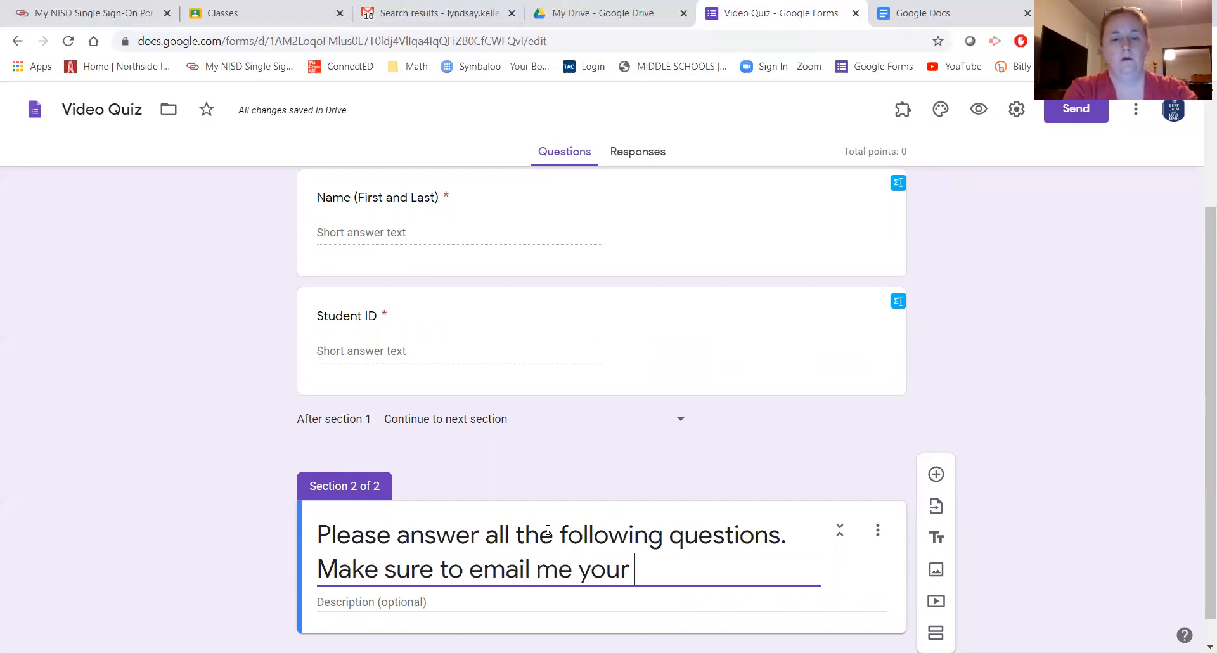
text(require)
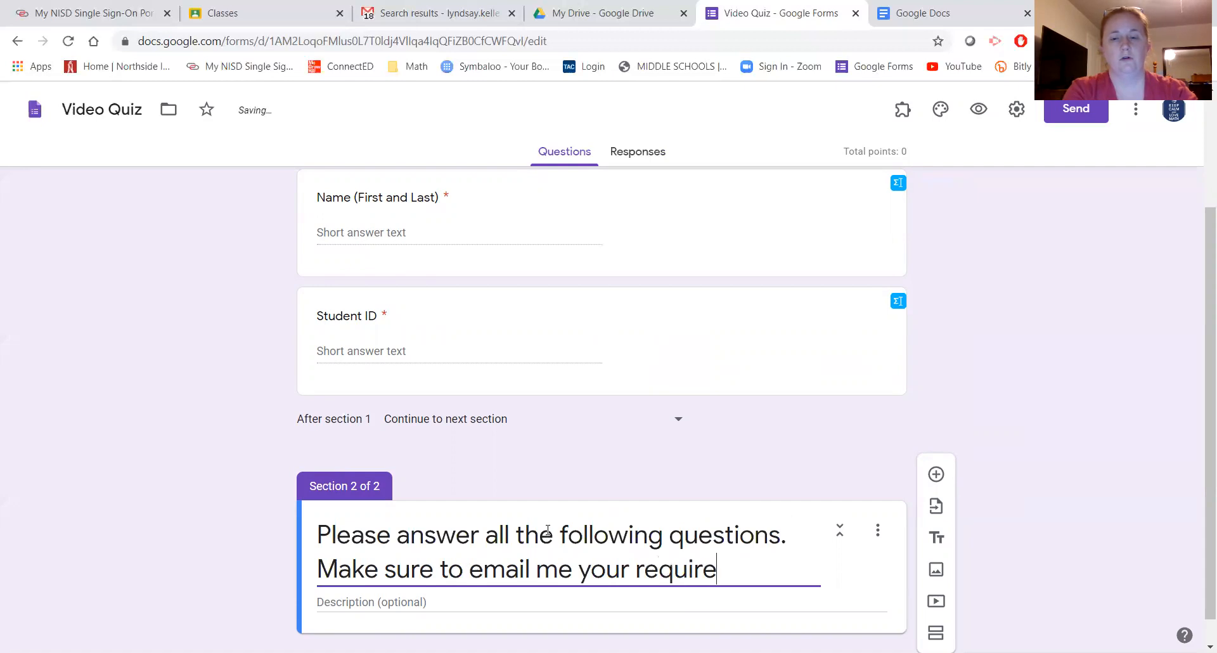
text(d scratch work)
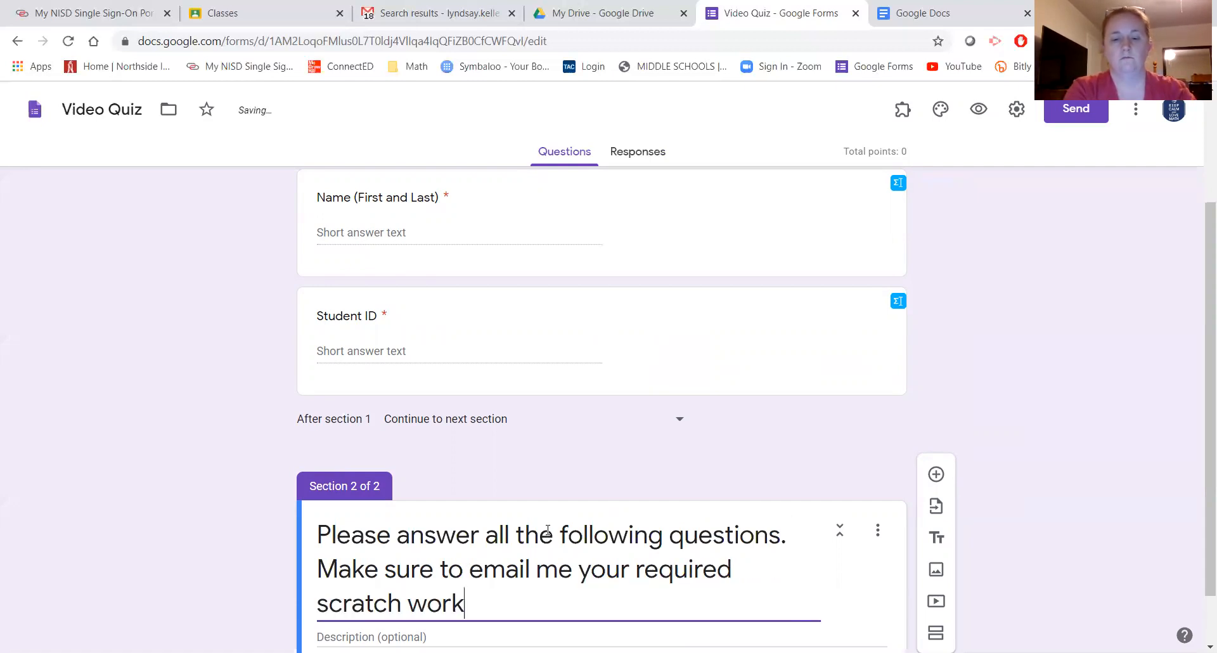
text(/)
text(.)
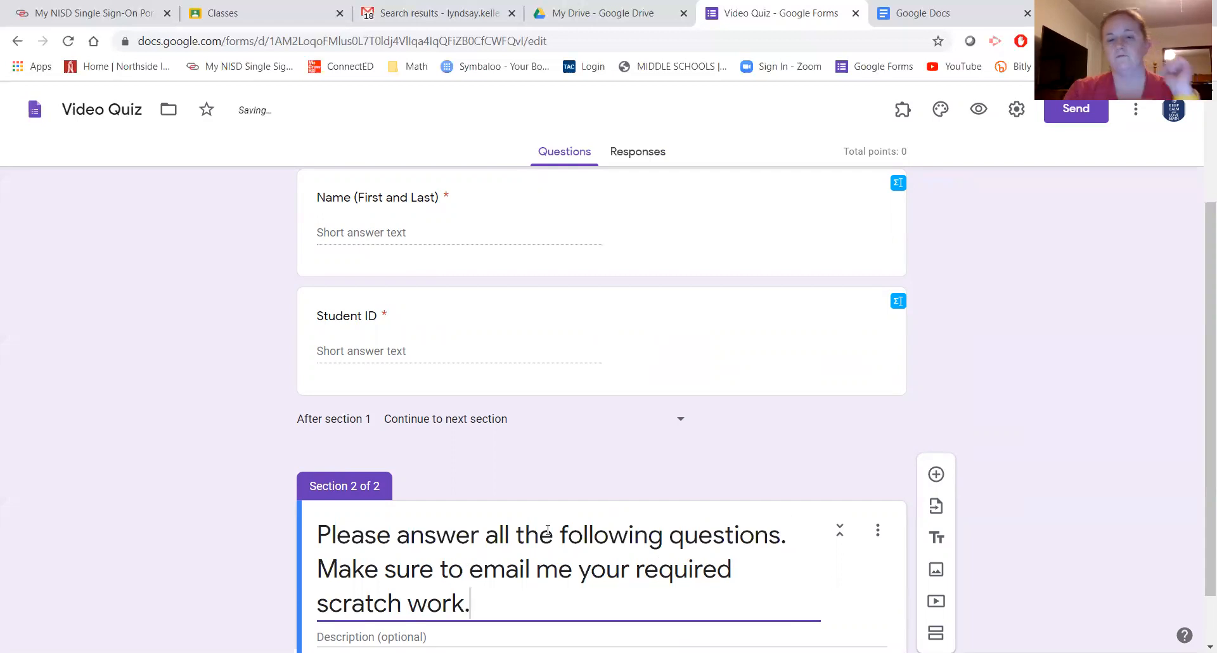
scroll(547, 527, down, 1)
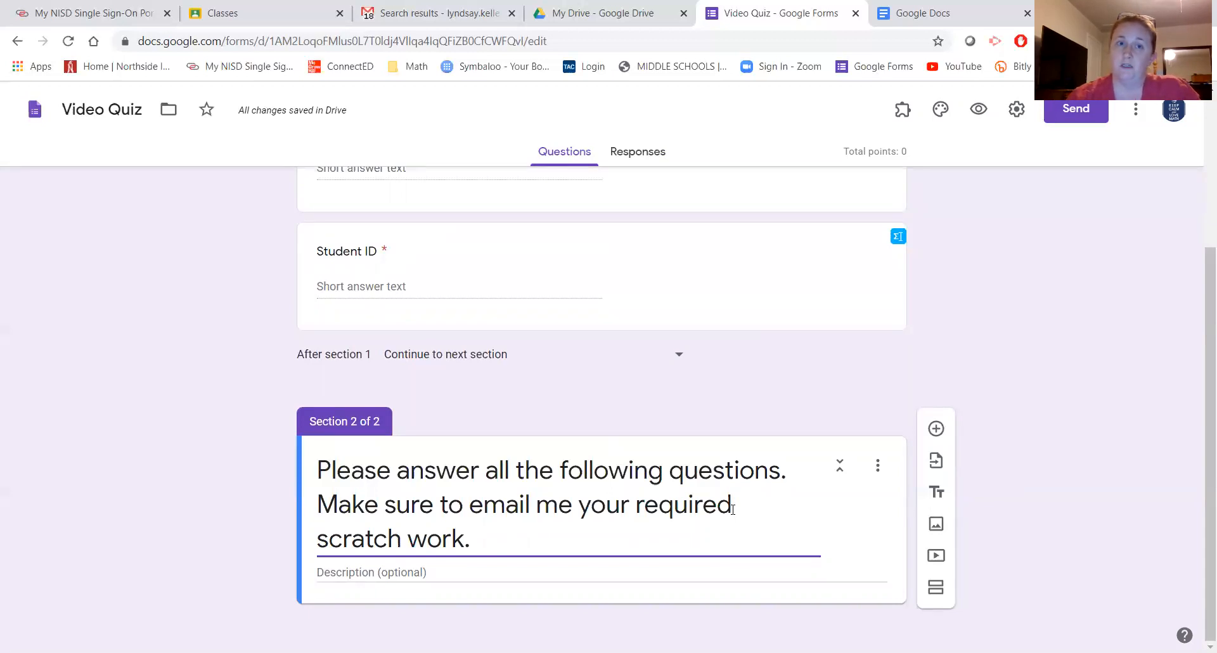
- Add a multiple-choice question 'Describe the domain and range of the following function.'
click(935, 429)
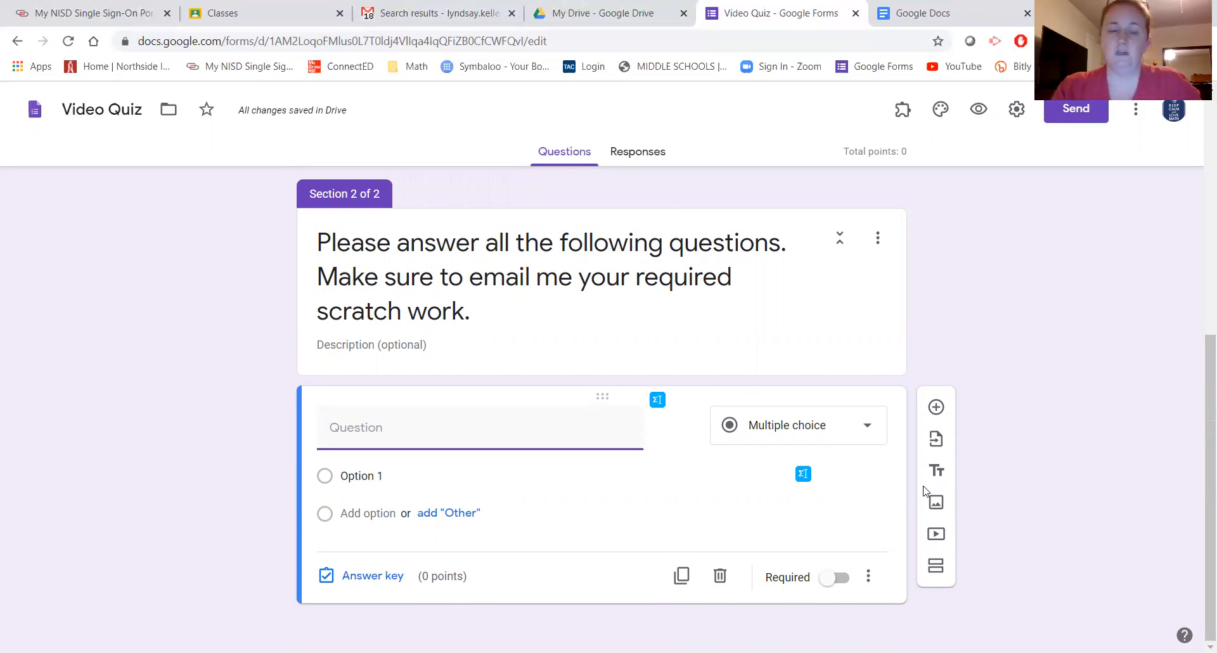
text(Describe the)
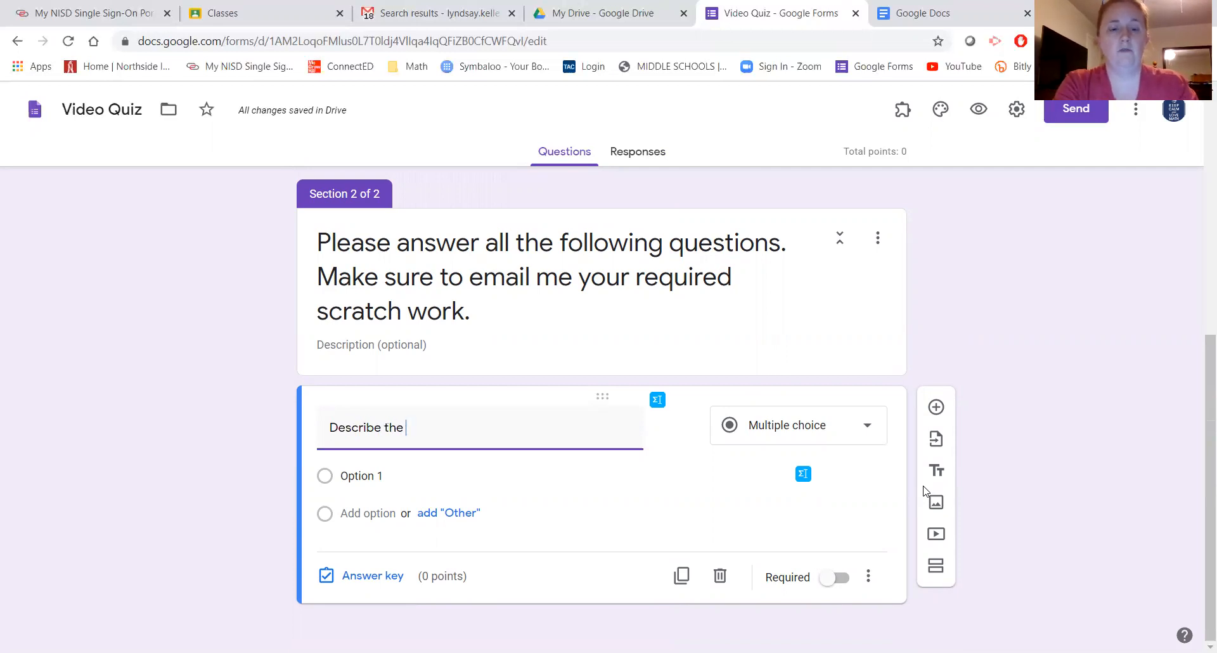
text( domain and range o)
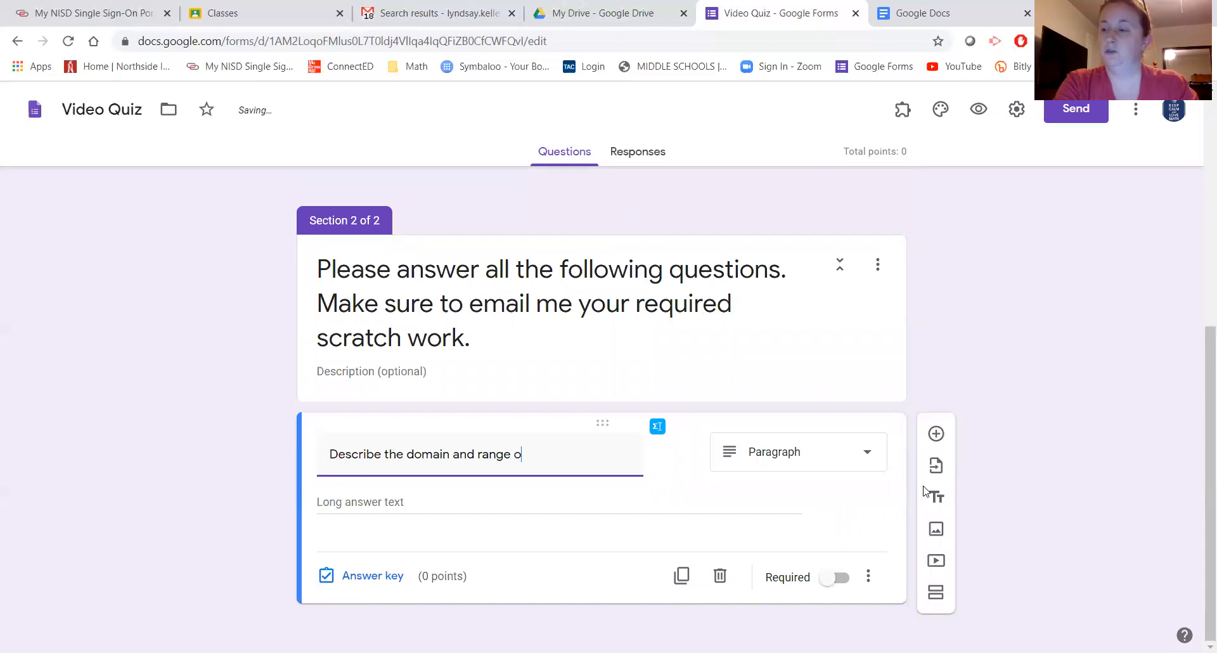
text(f a)
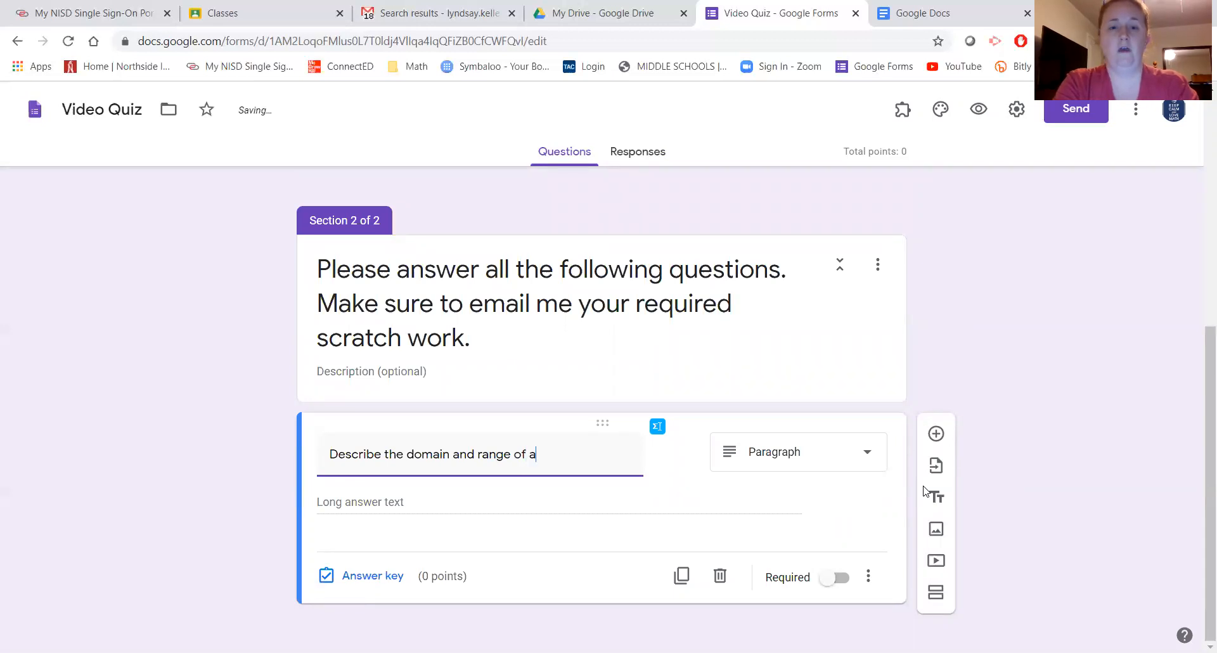
key(BackSpace)
text(the following )
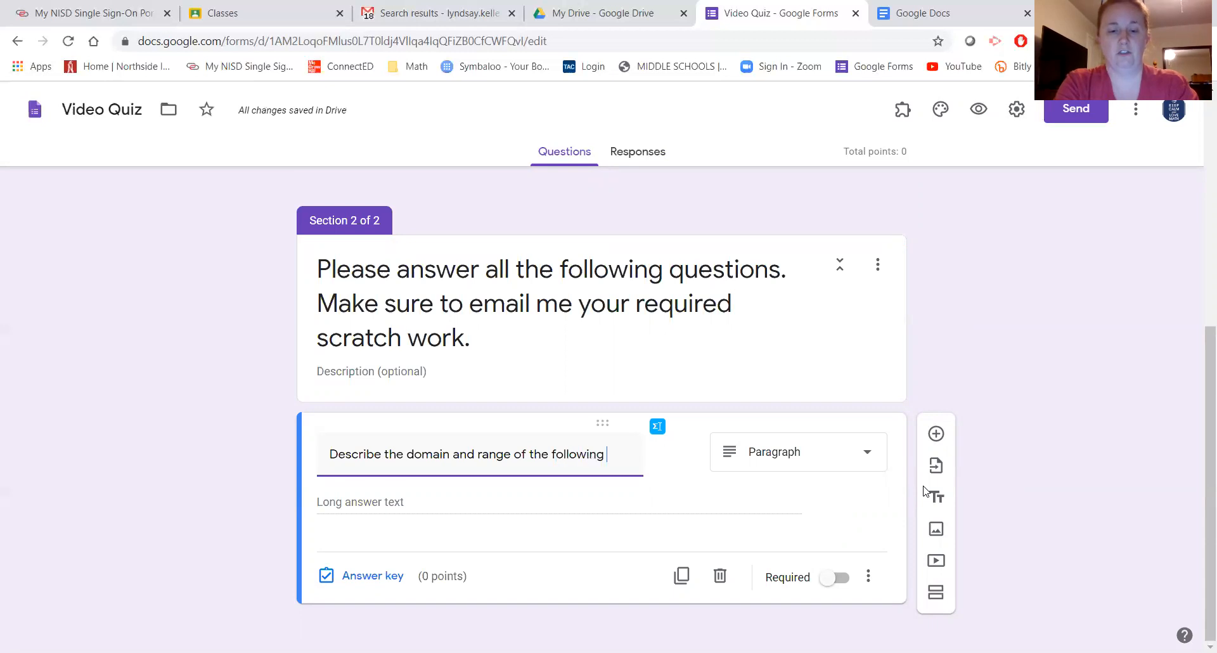
text(function.)
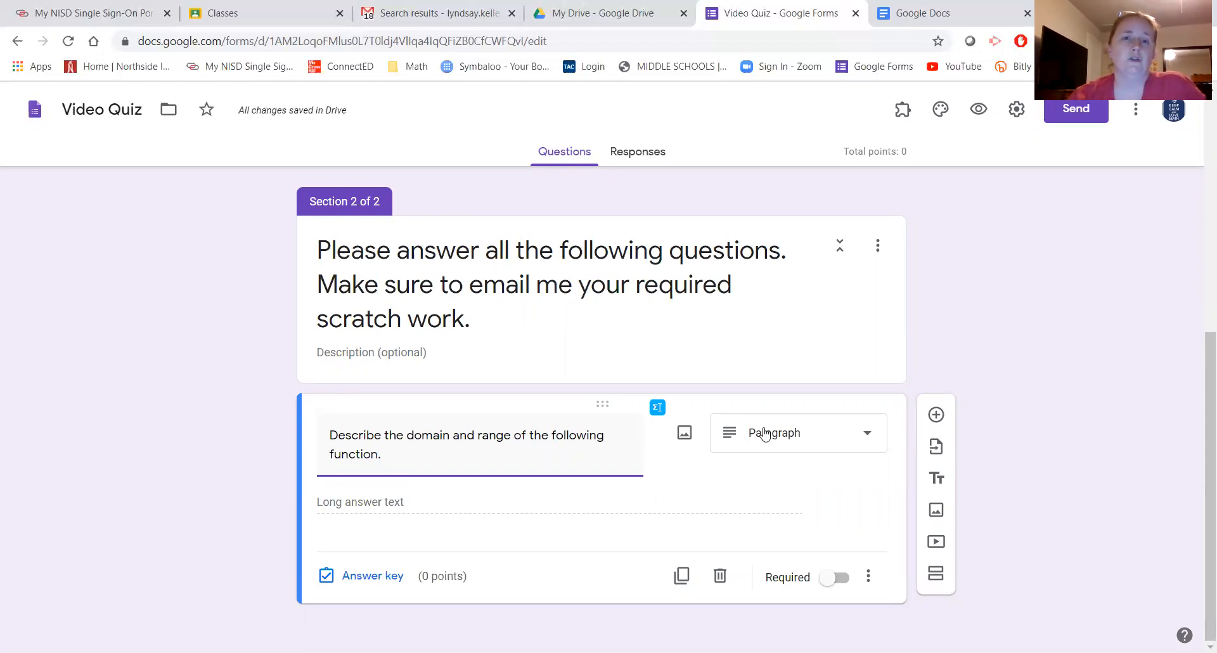
click(765, 434)
click(778, 268)
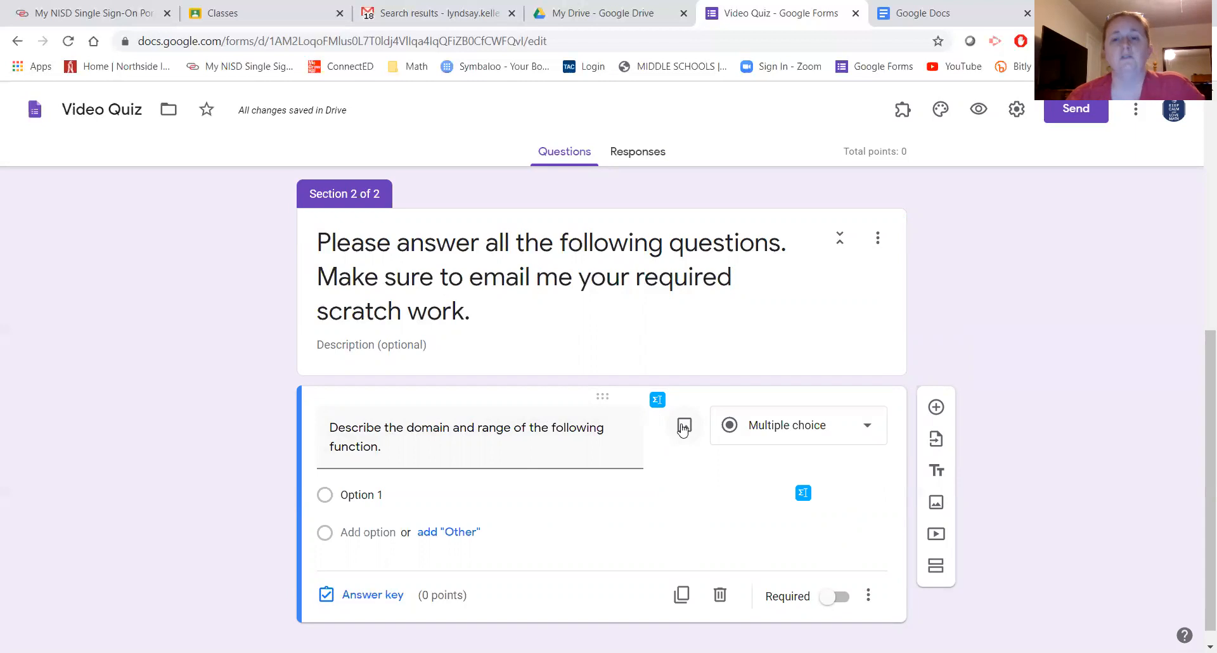
- Attach the Desktop image 'Trial Question Pic' to the domain-and-range question
click(684, 429)
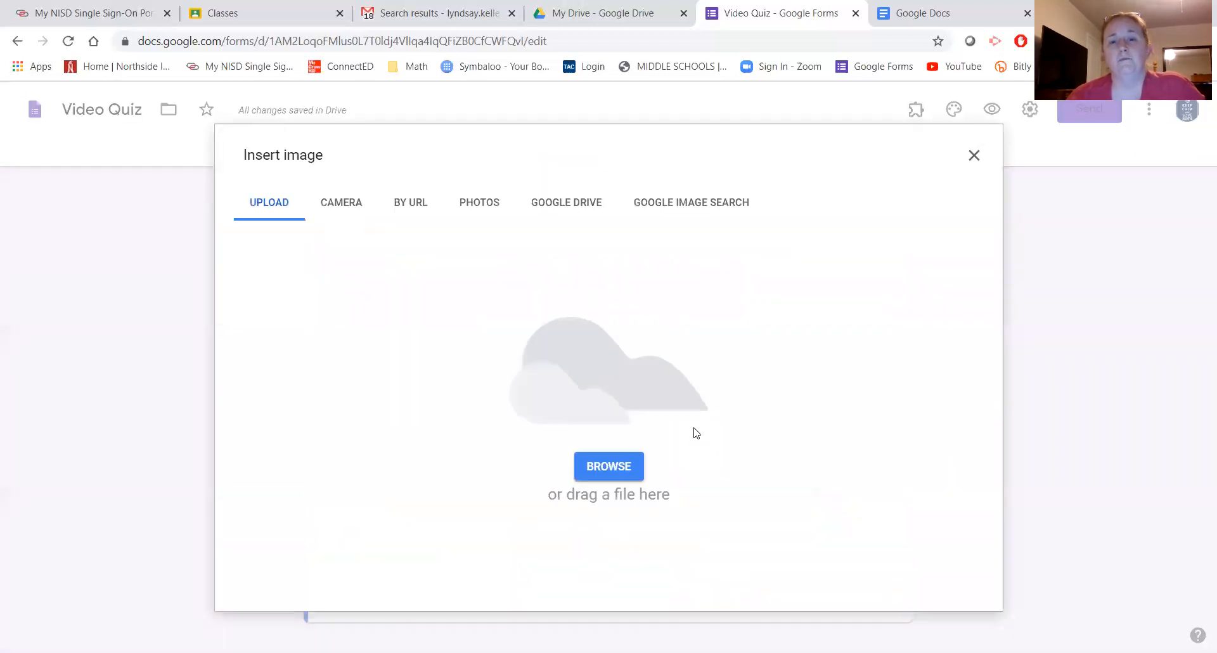
click(600, 473)
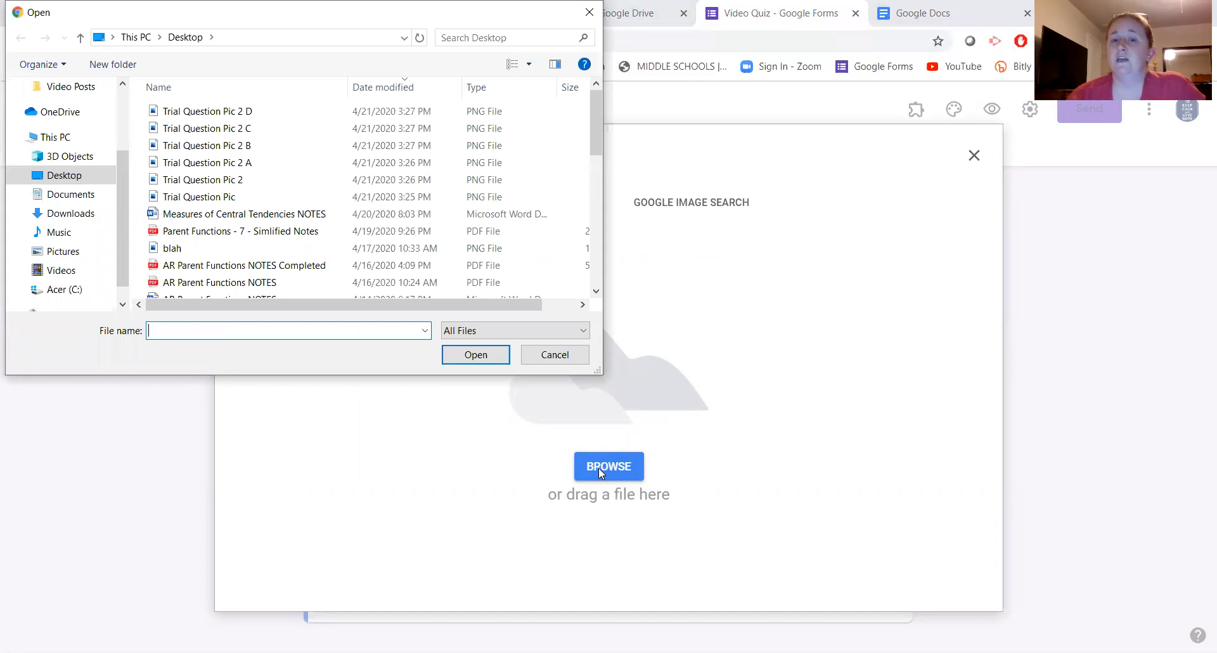
click(211, 199)
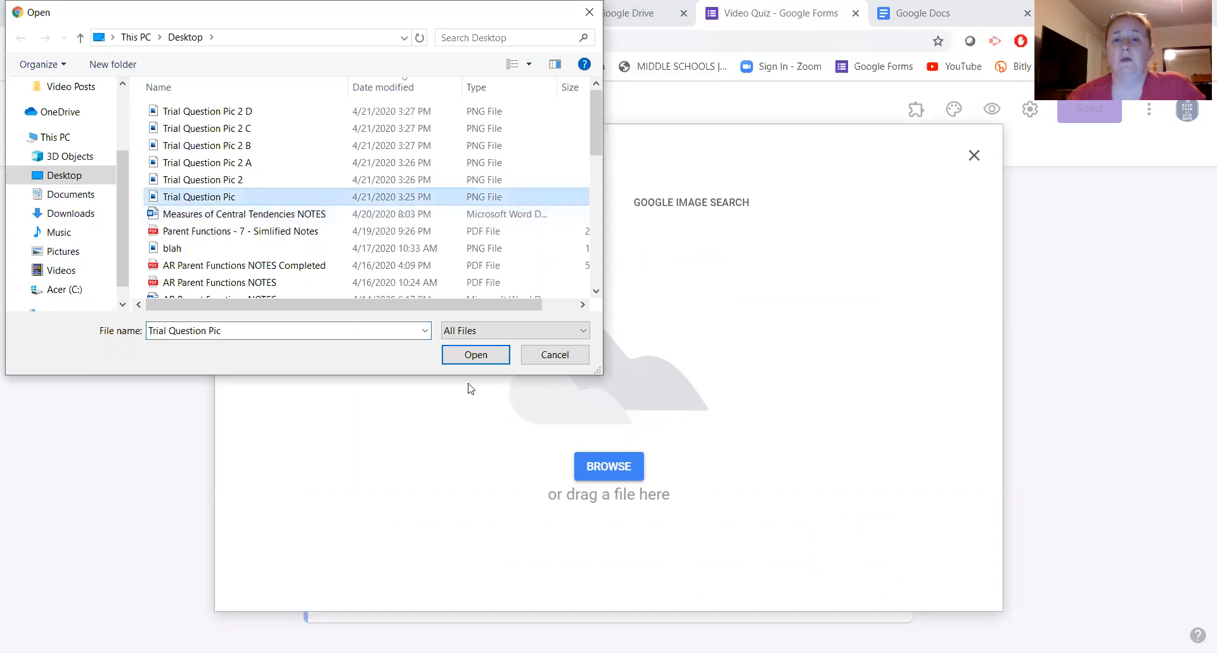
click(481, 359)
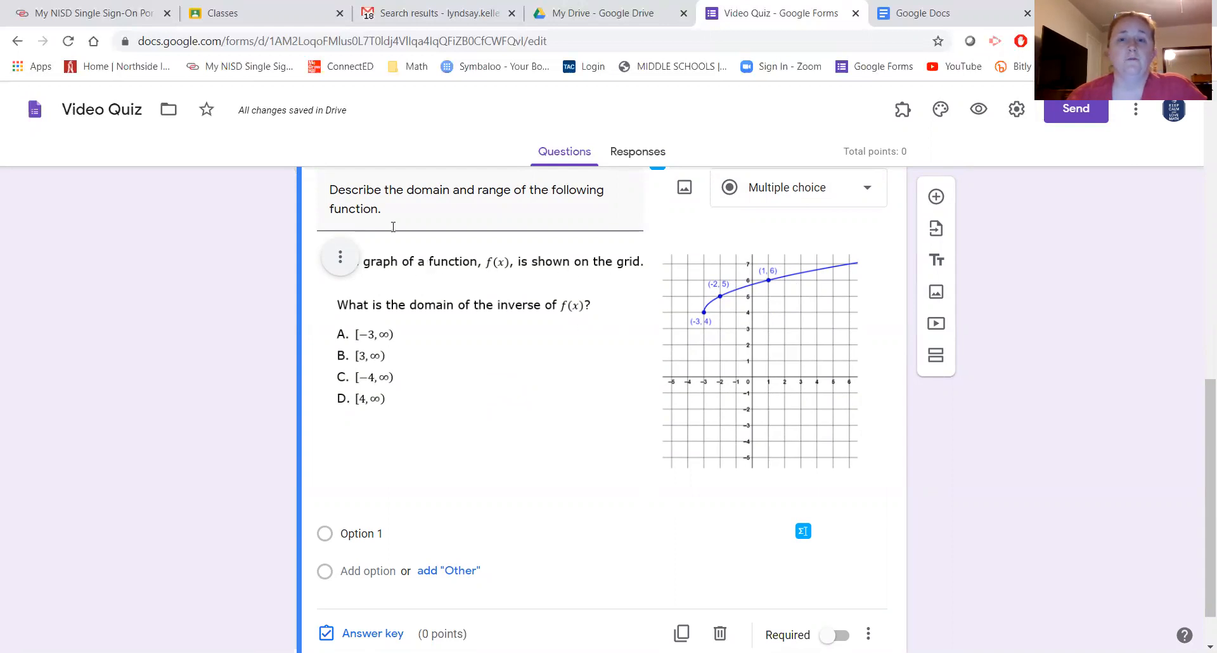
- Delete the domain-and-range wording, leaving only the uploaded graph image
scroll(407, 219, up, 1)
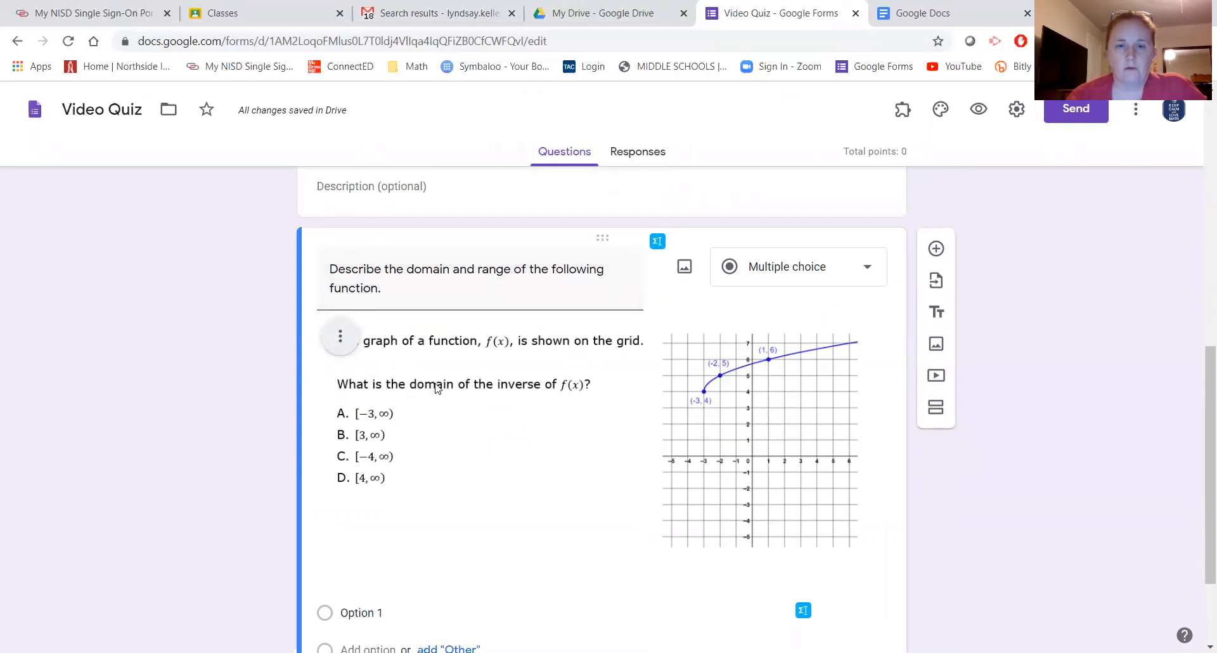
triple_click(367, 277)
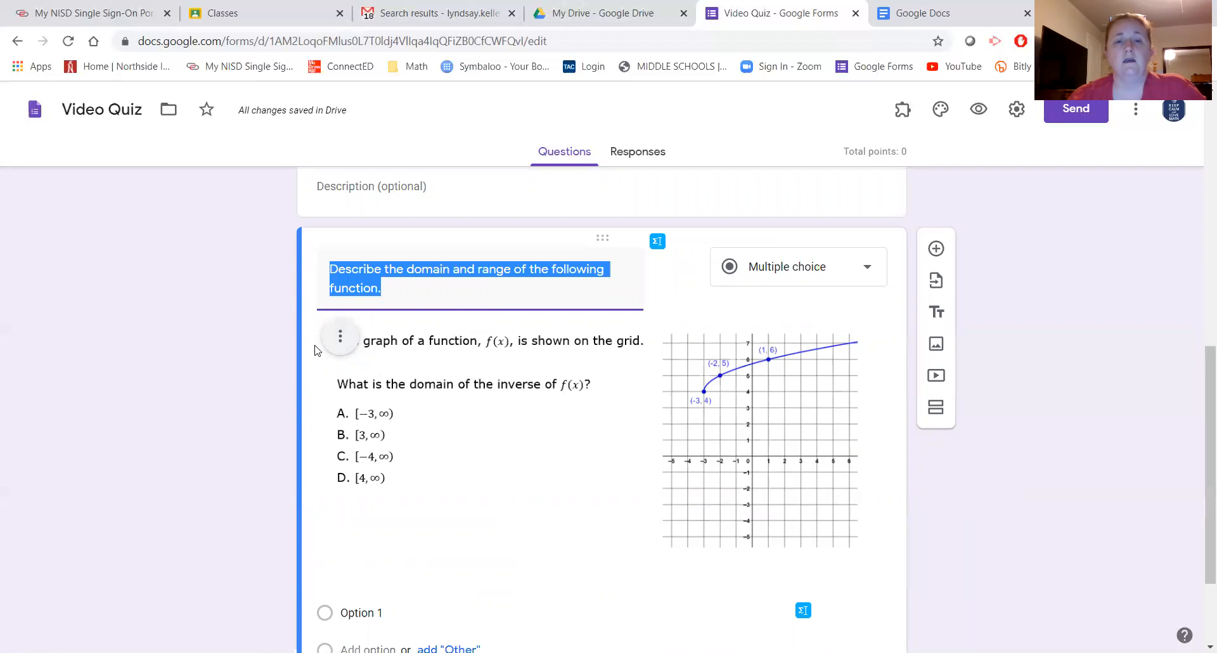
click(508, 499)
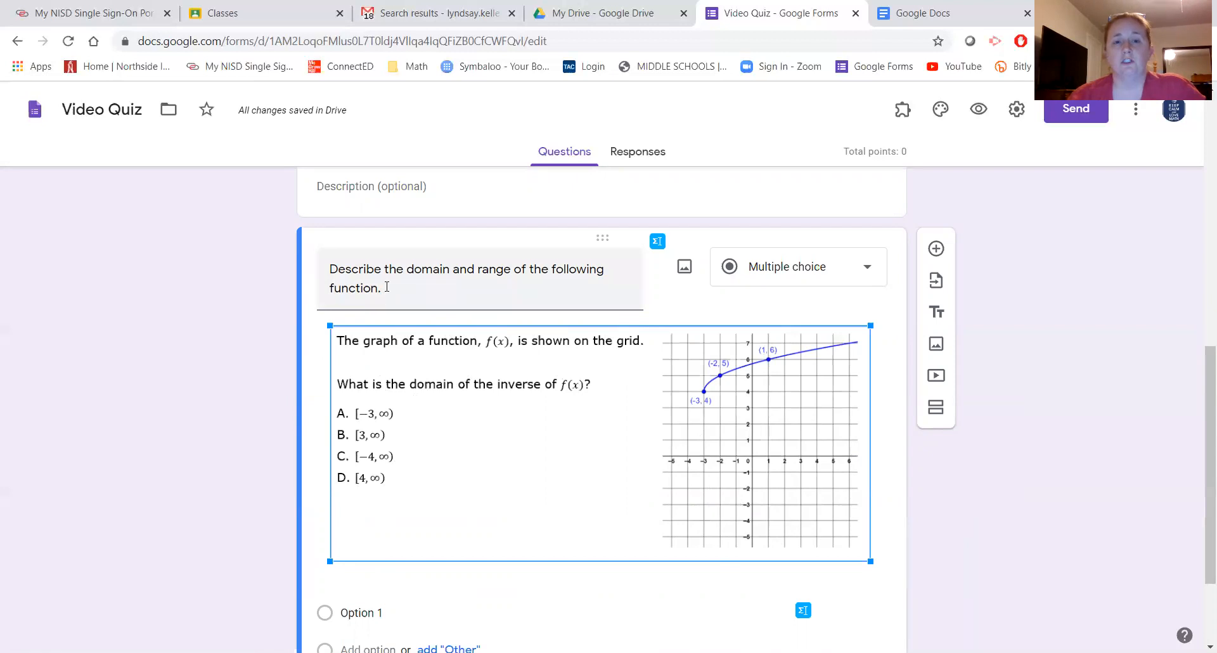
drag(387, 287, 333, 271)
key(BackSpace)
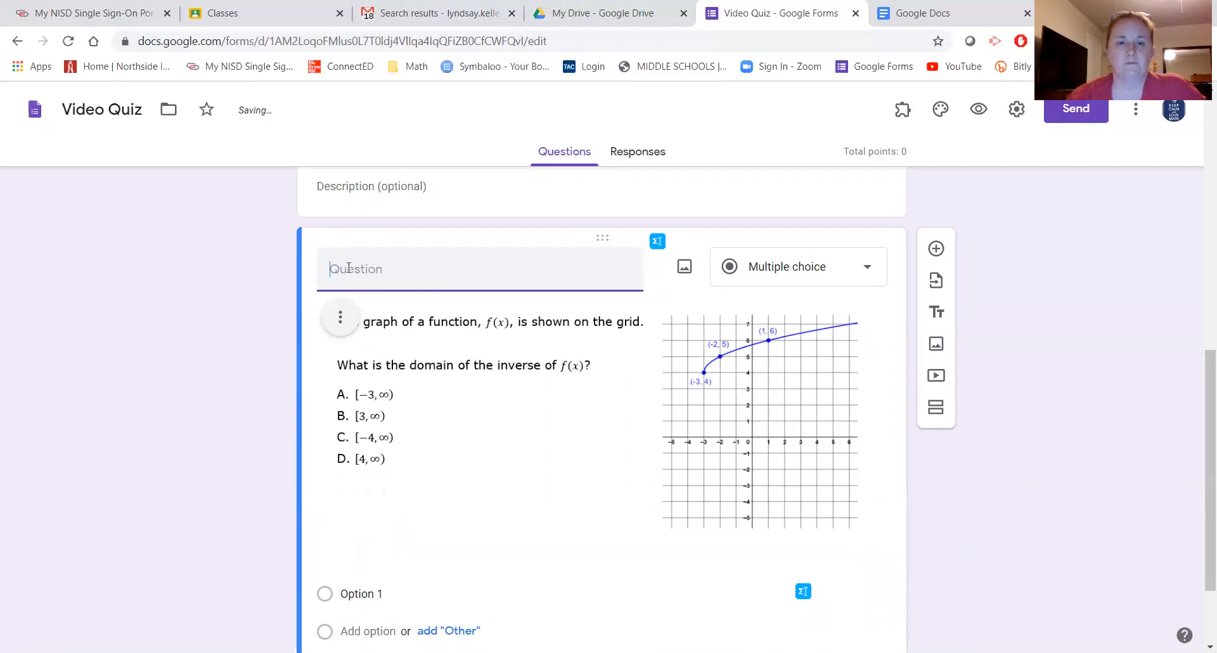
scroll(444, 329, down, 1)
scroll(444, 325, up, 1)
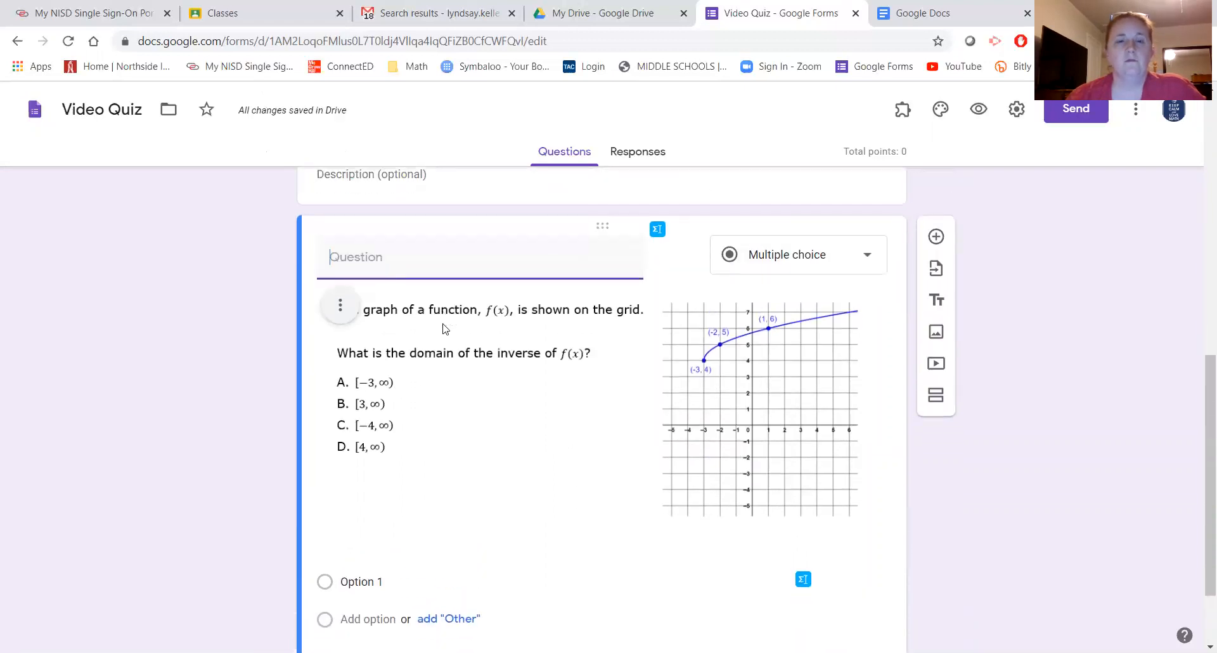
scroll(431, 330, down, 2)
scroll(390, 349, up, 2)
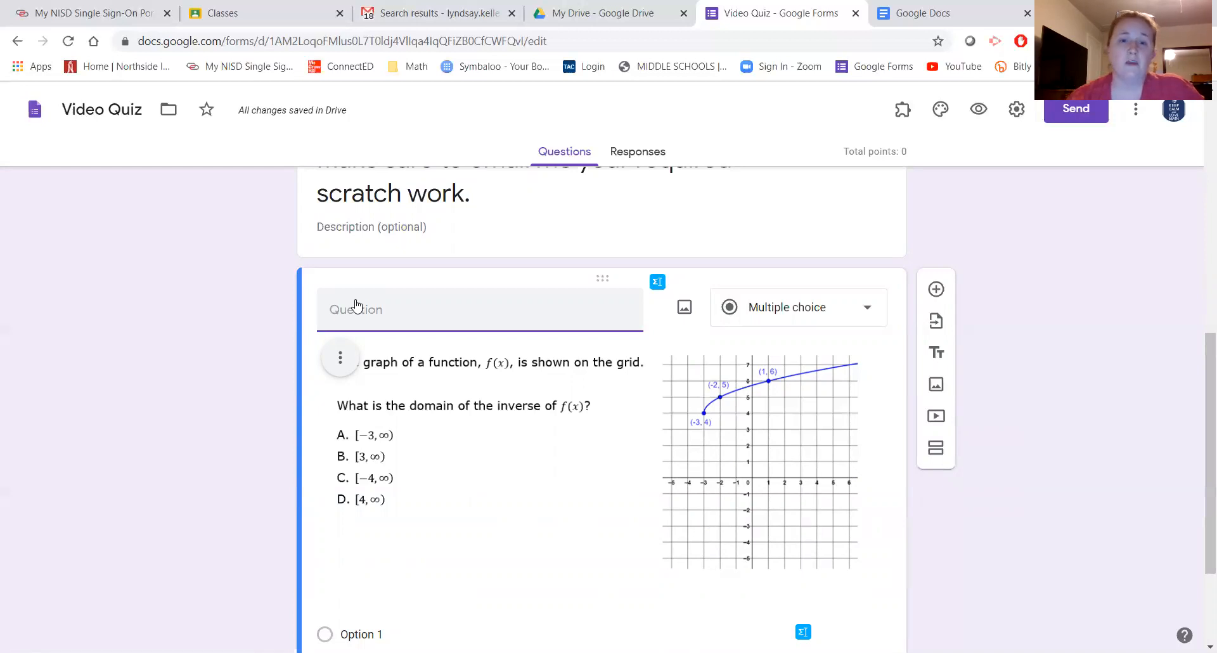
- Enter 'See below.' as the question title above the graph image
text(S)
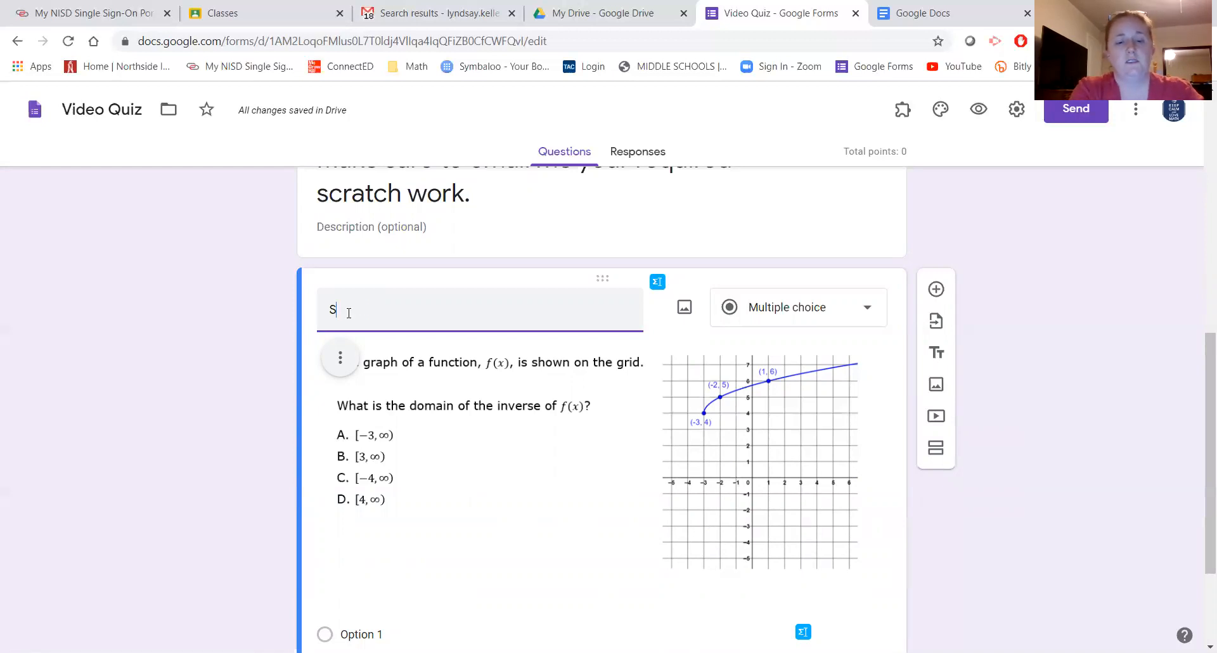
text(ee below.)
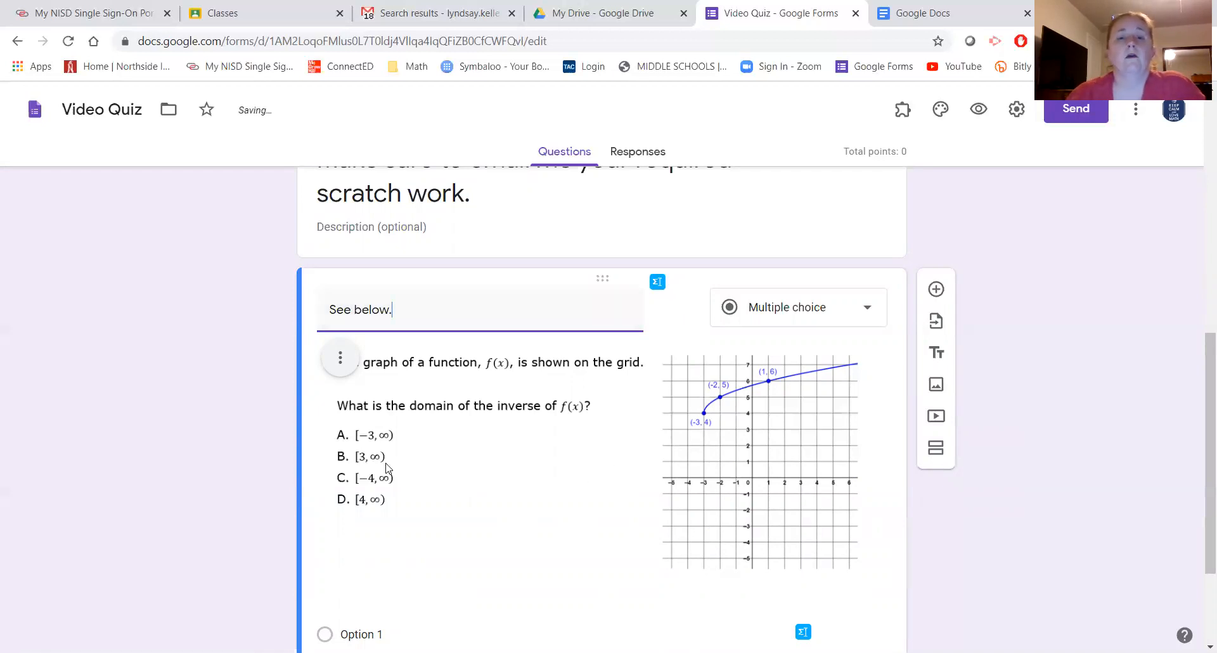
scroll(404, 448, down, 1)
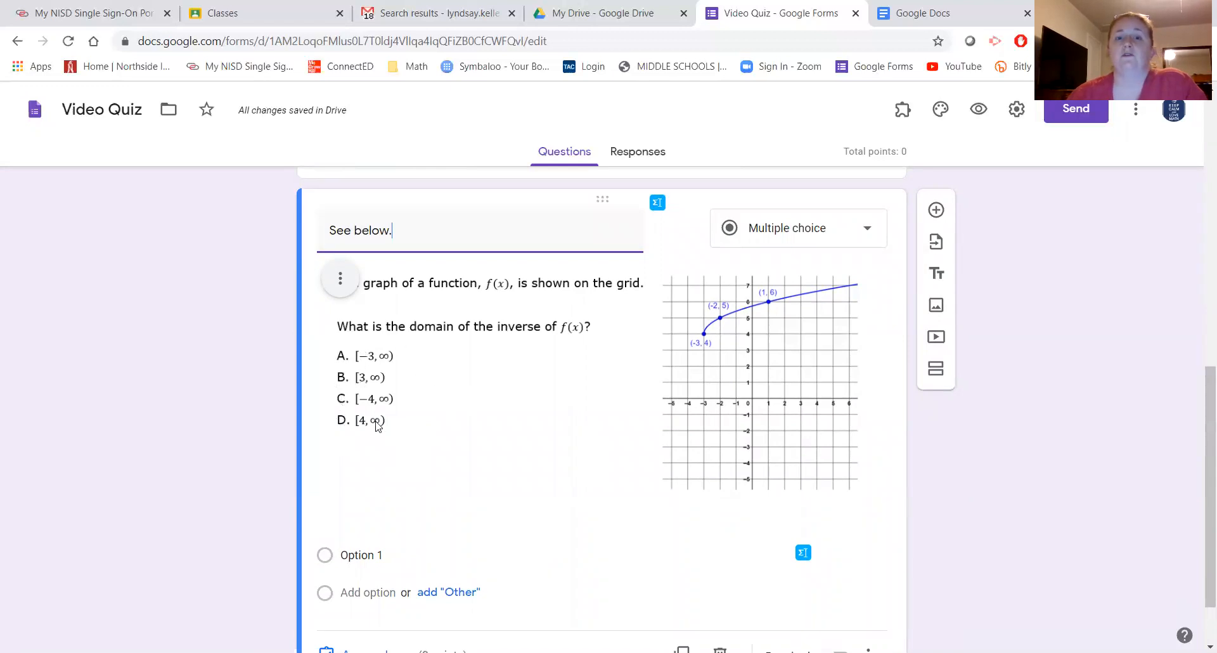
scroll(396, 419, down, 1)
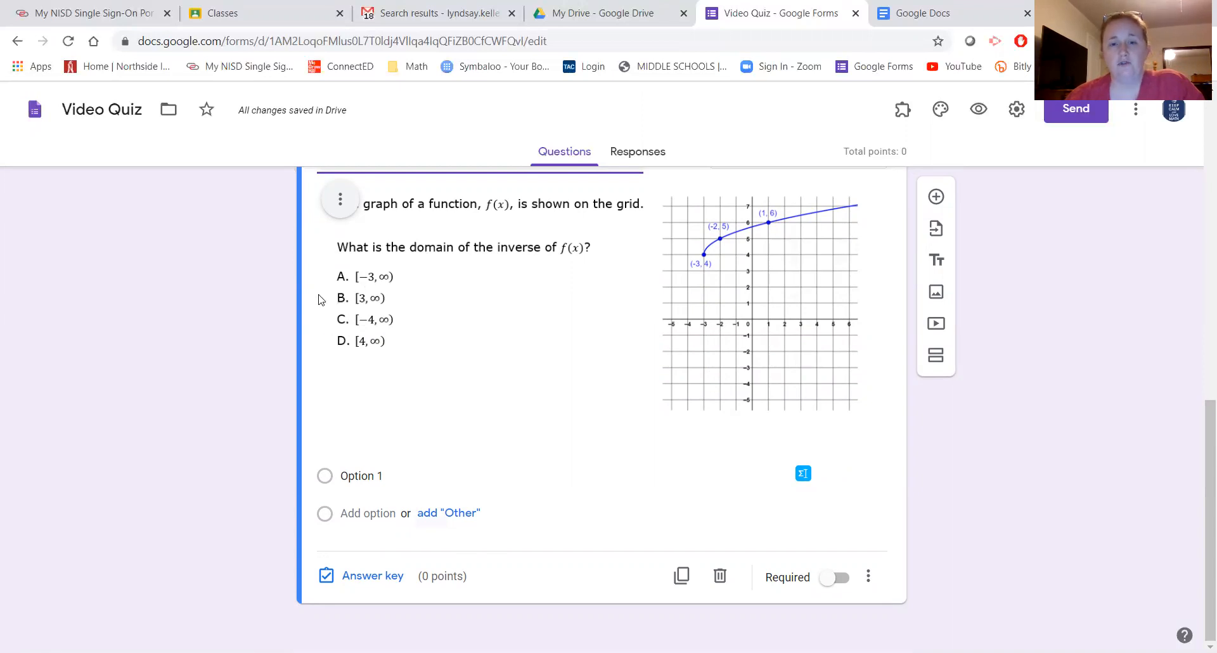
- Make the answer options A, B, C and D, adding B–D from the suggestions
click(374, 473)
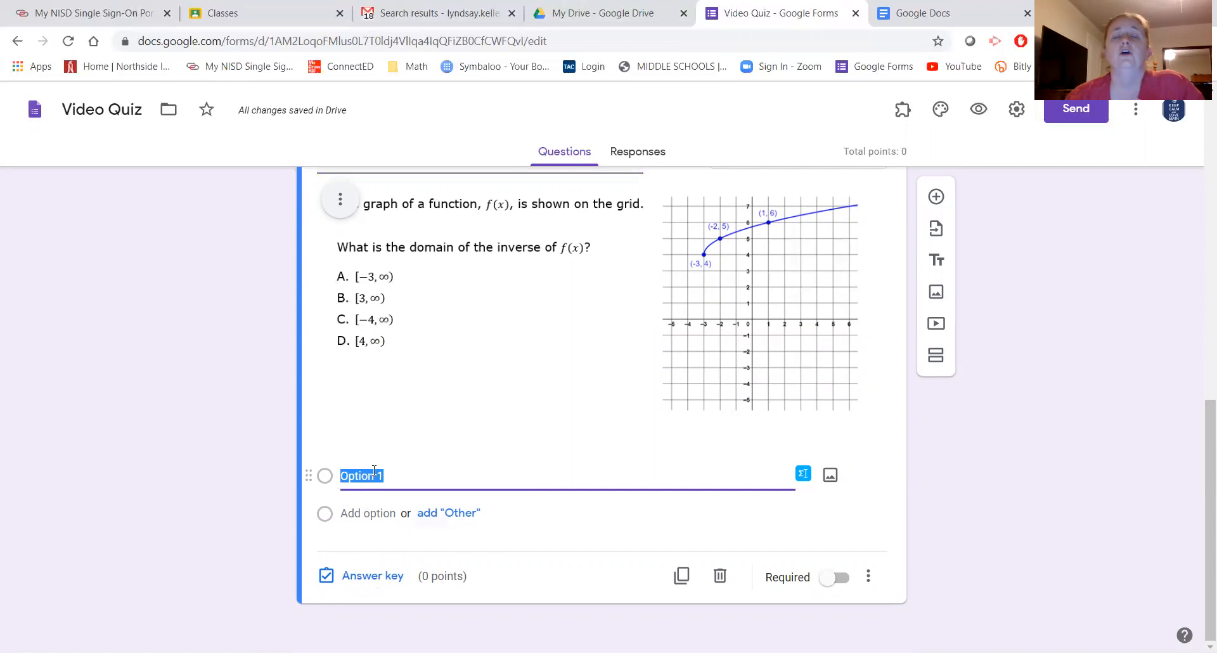
text(A)
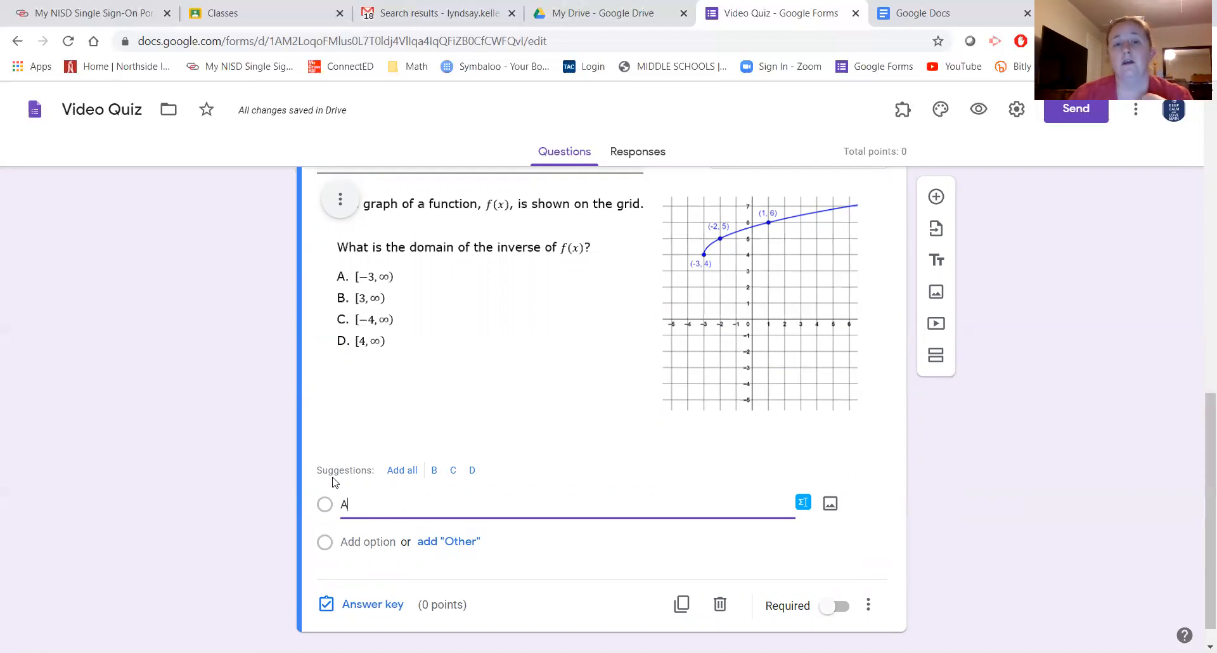
click(399, 476)
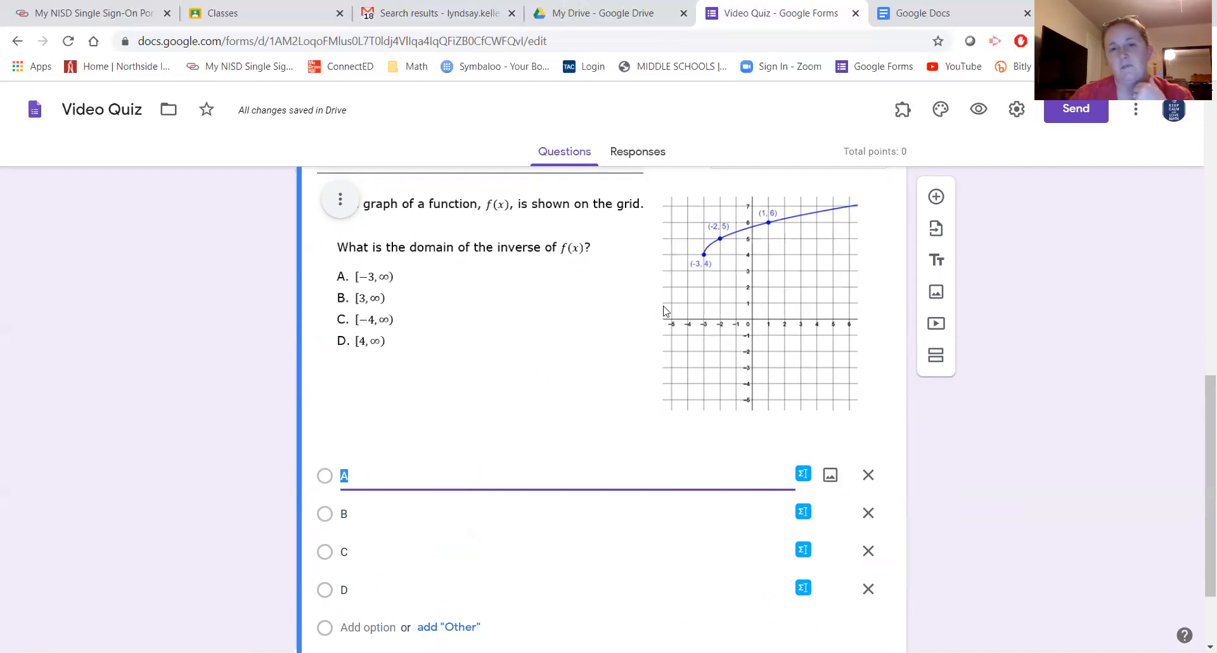
scroll(403, 533, down, 2)
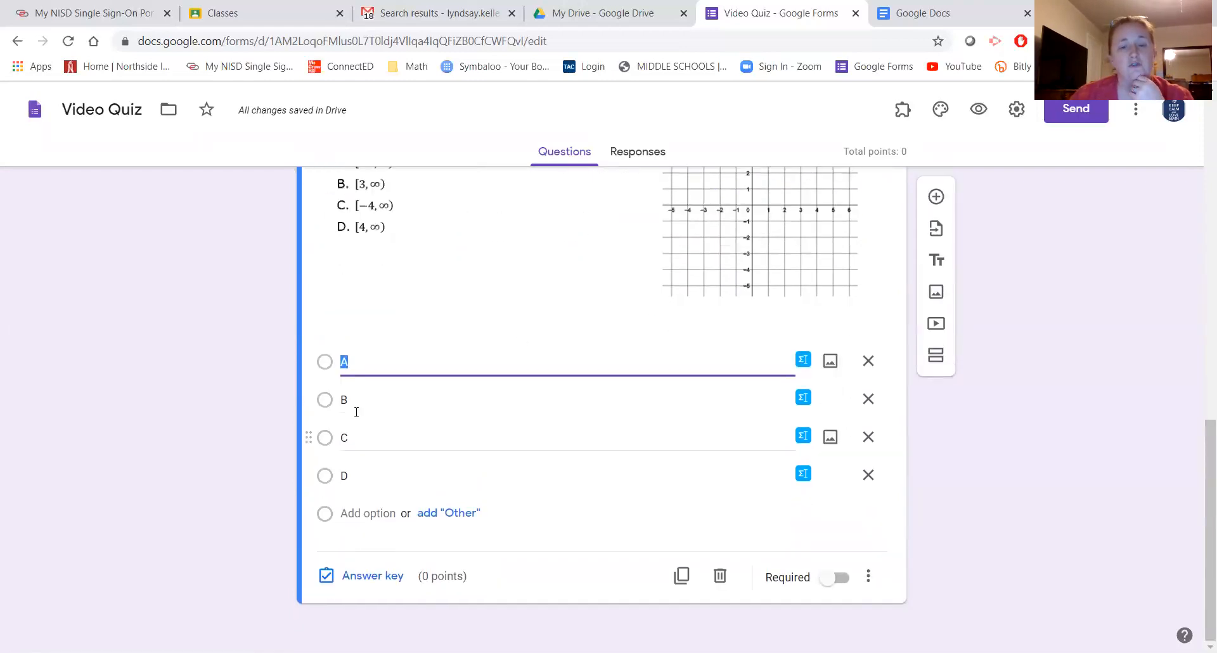
- Mark option D as the correct answer for the inverse-domain question in the answer key
click(364, 577)
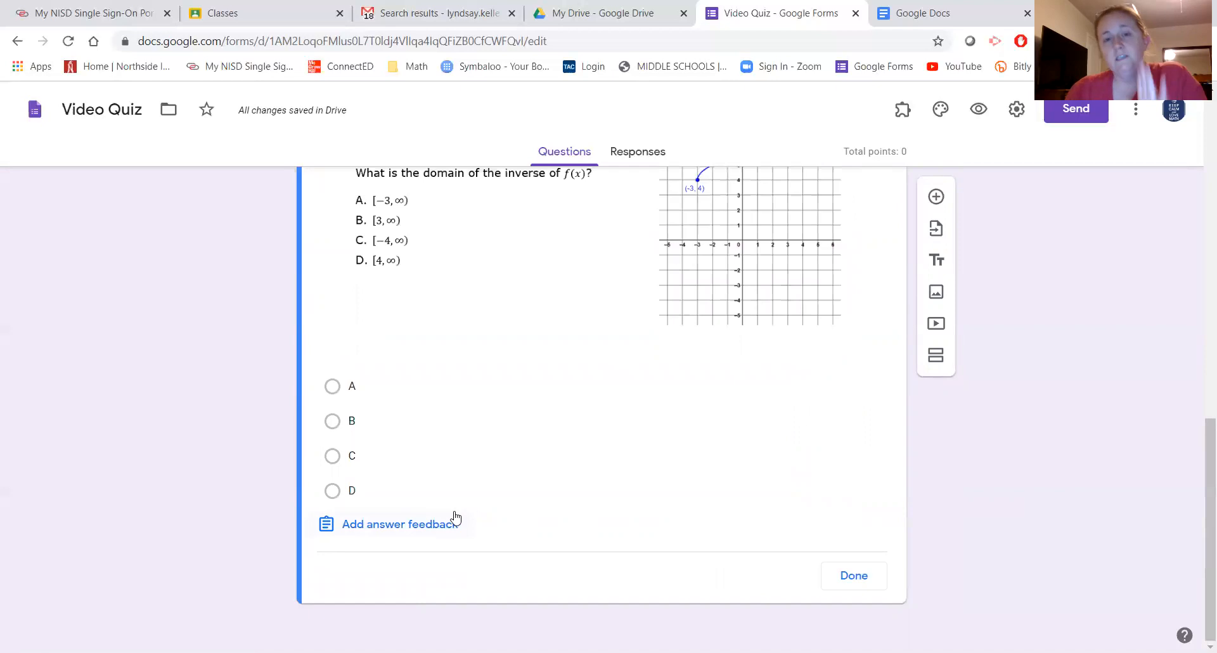
scroll(452, 498, up, 1)
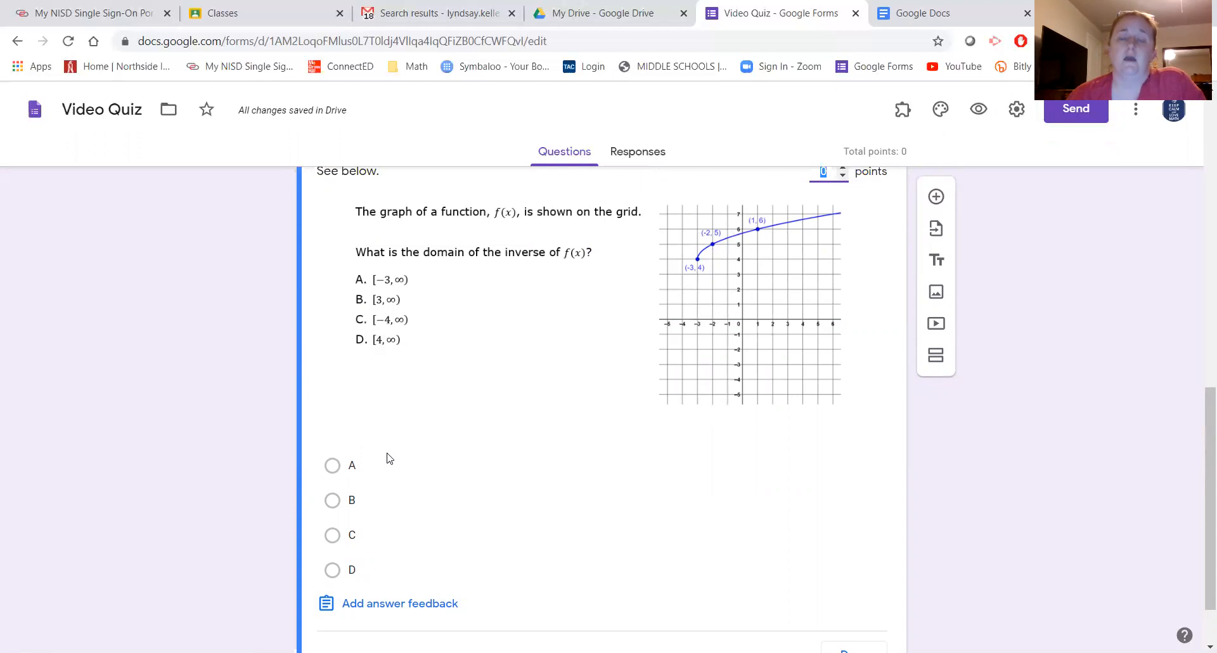
click(377, 578)
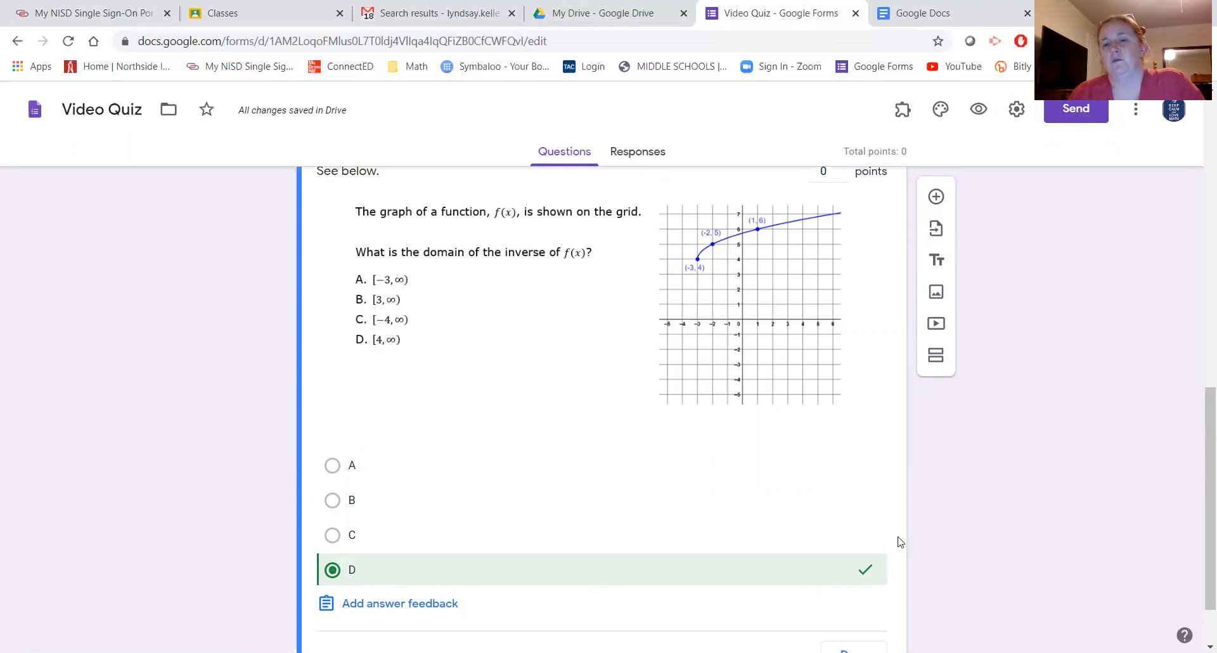
scroll(631, 563, down, 2)
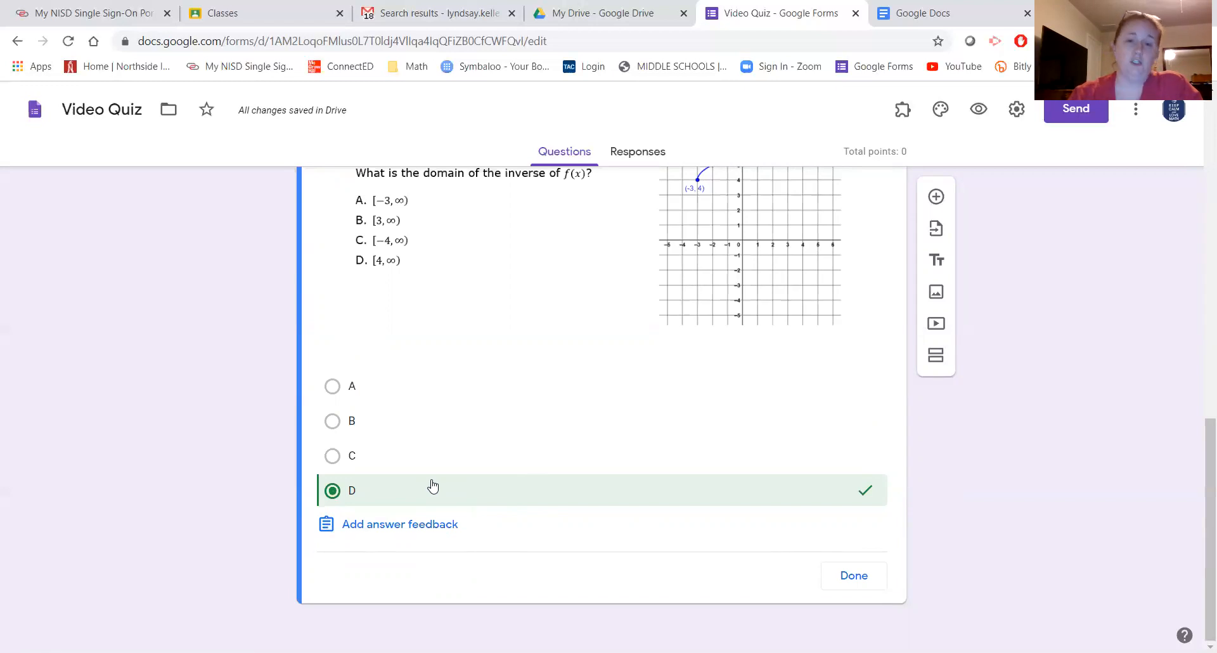
click(398, 529)
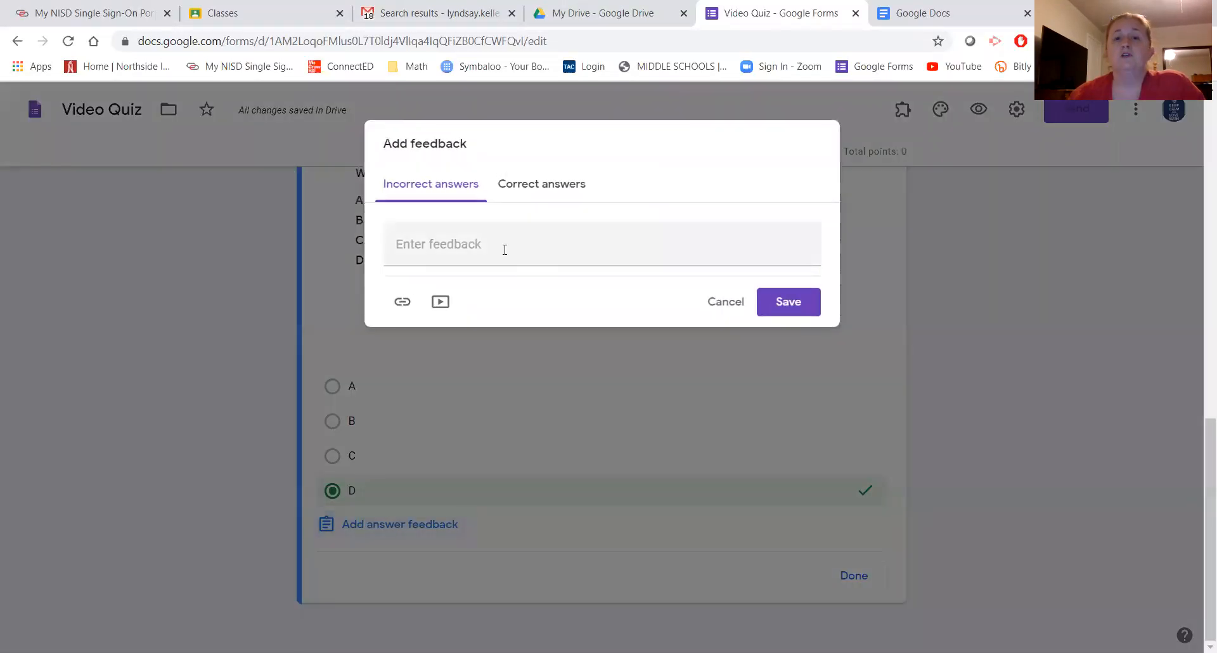
- Enter 'Check out the range of the original graph.' as the incorrect-answer feedback
click(452, 244)
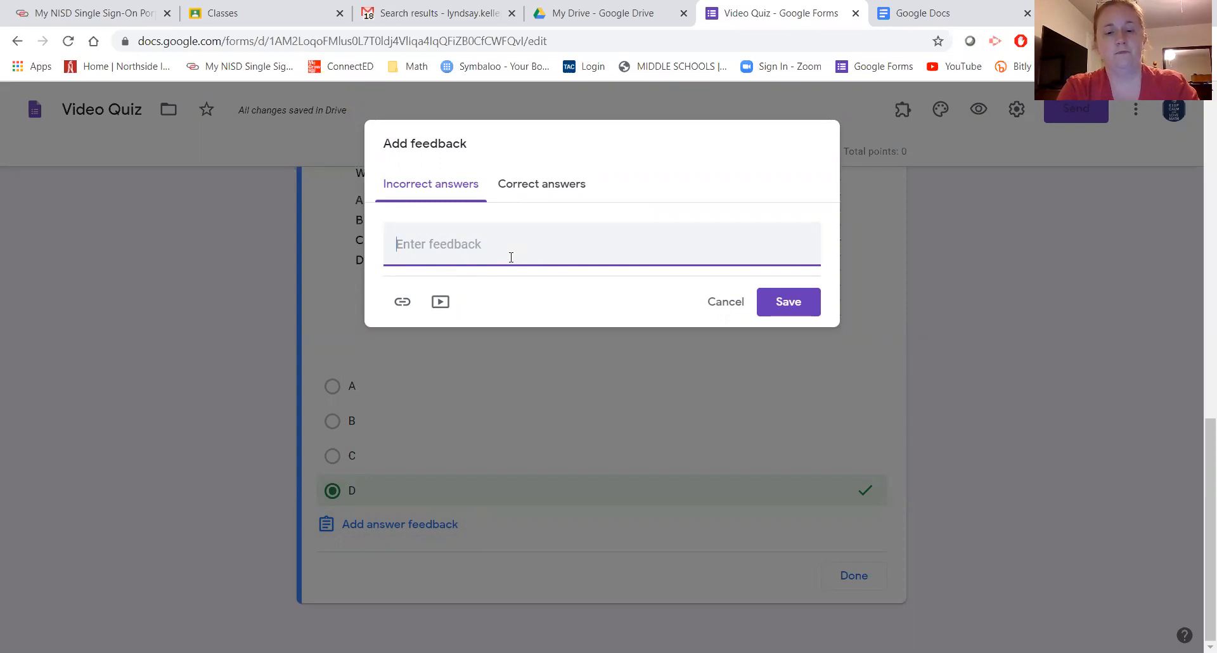
text(R)
key(BackSpace)
text(C)
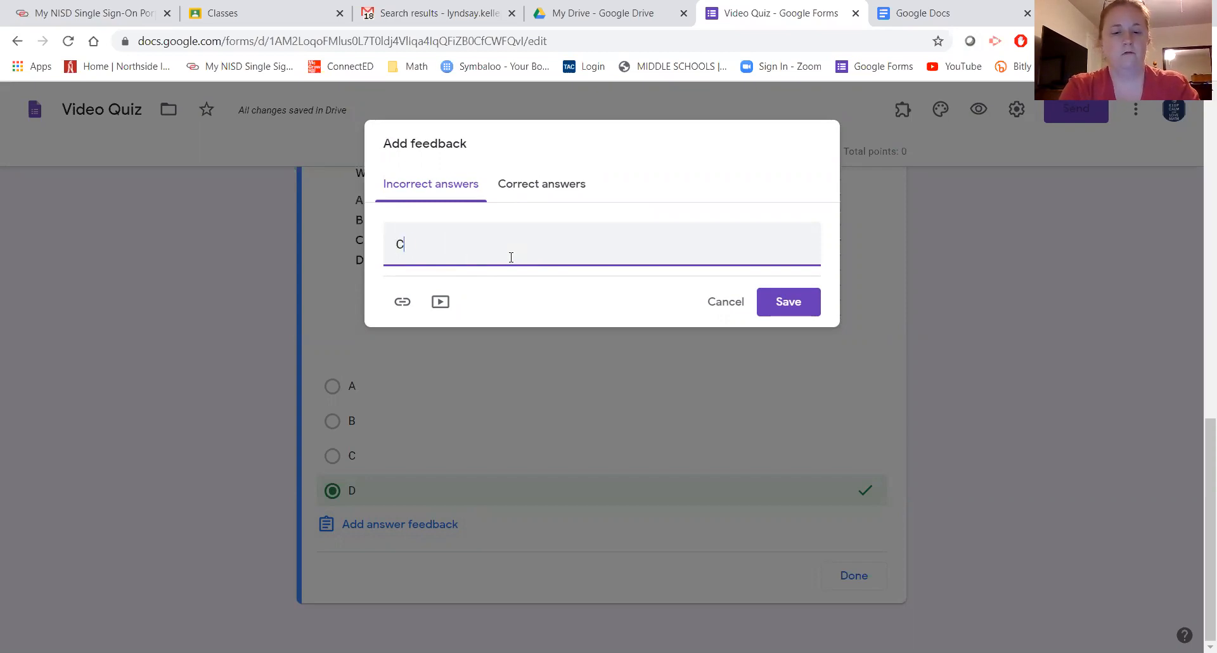
text(heck out the )
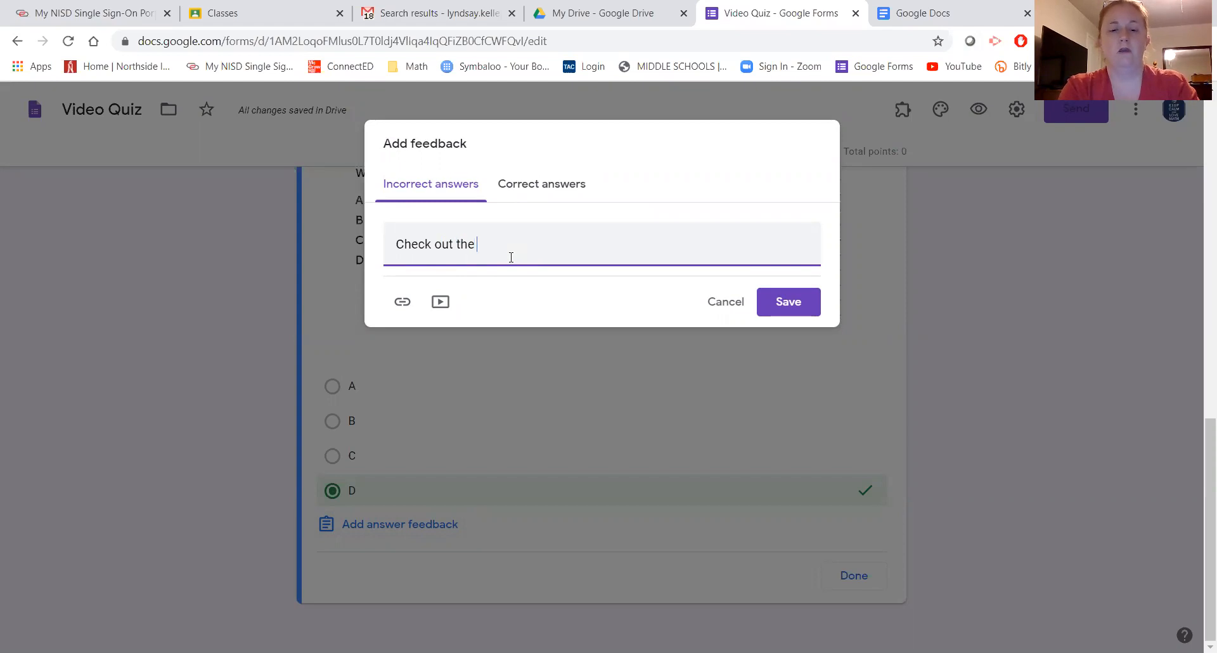
text(range of t)
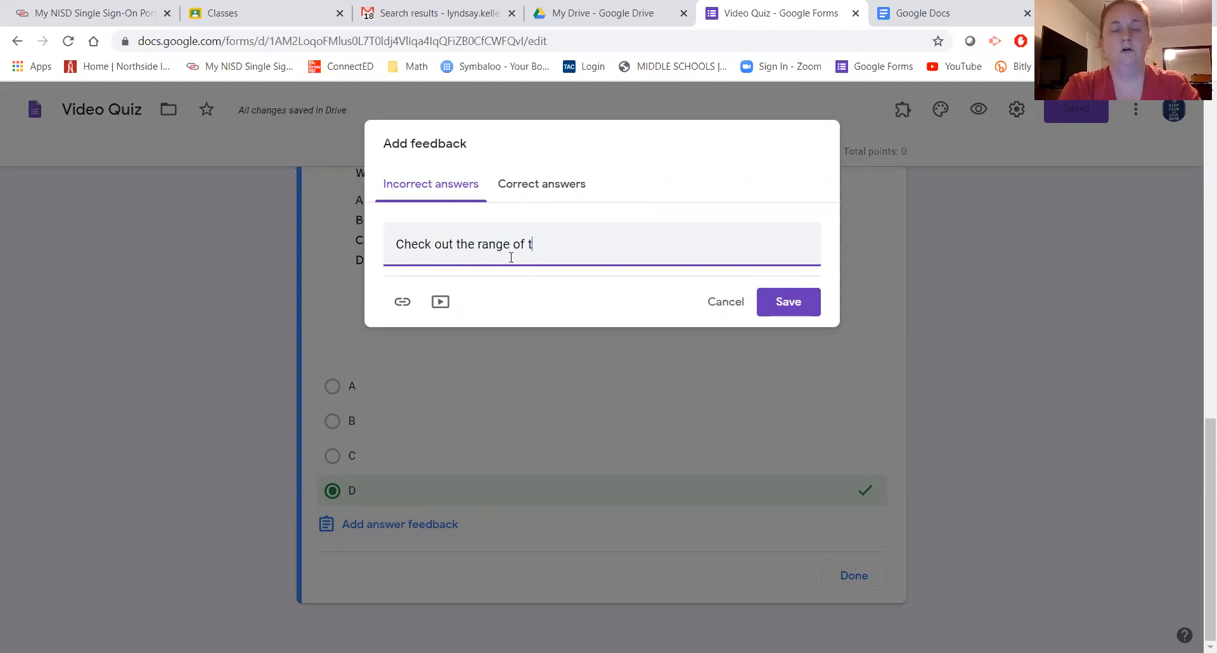
text(he origina)
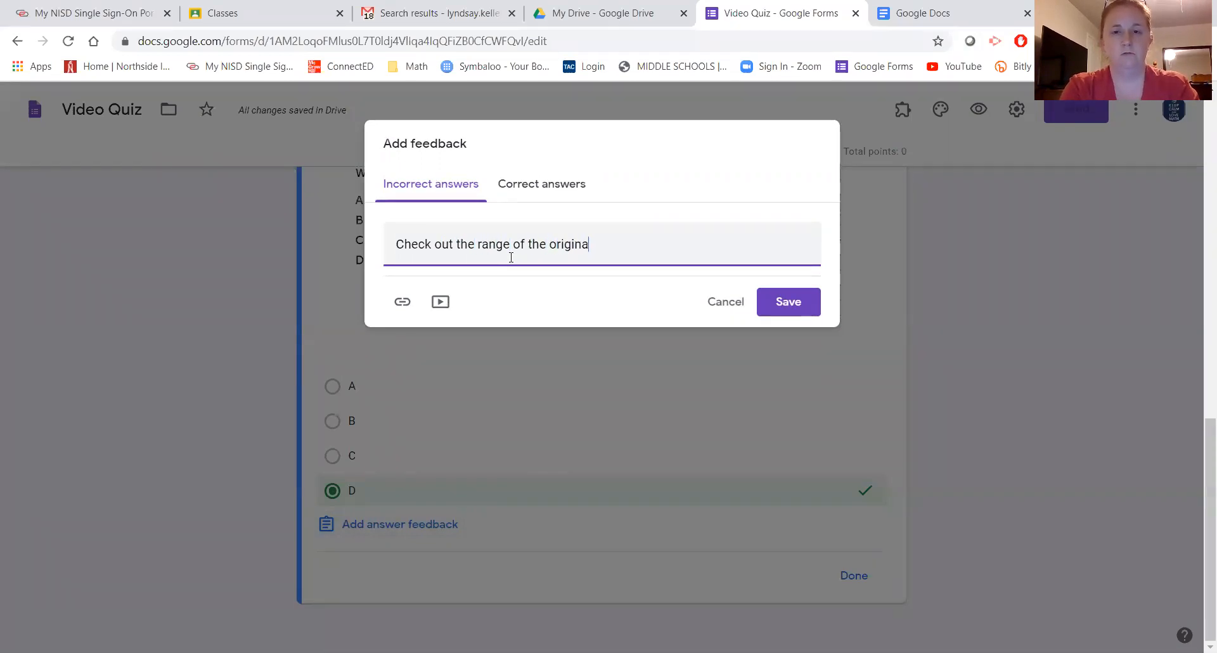
text(l graph.)
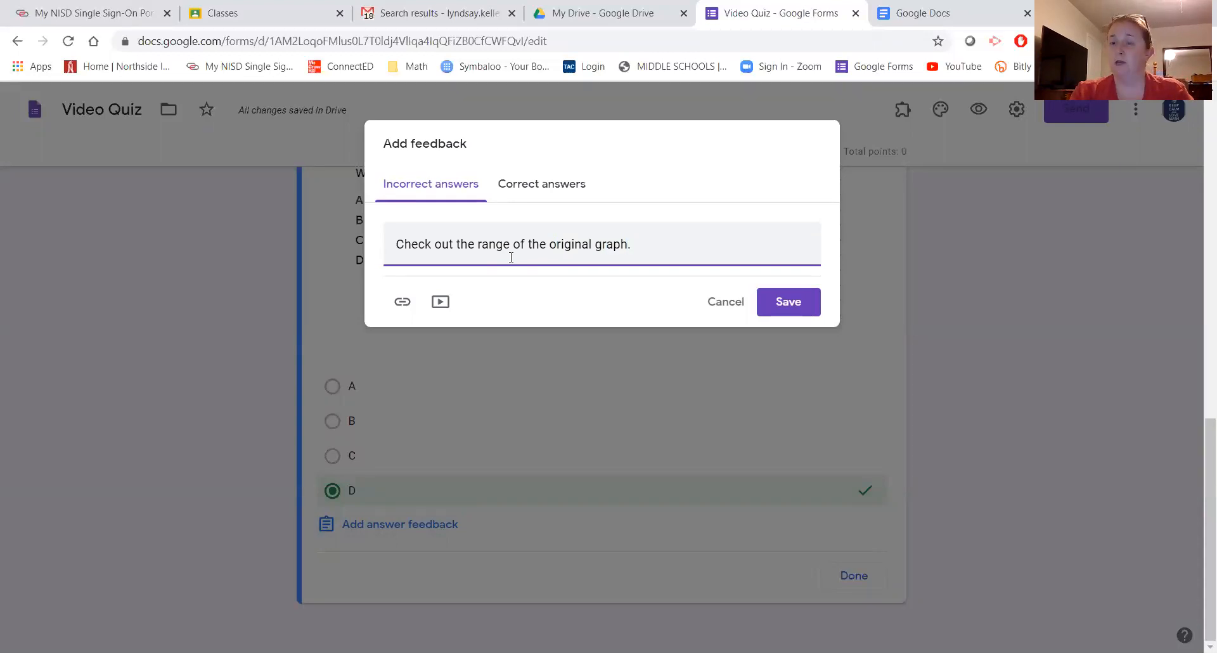
- Set 'Great job!' as the correct-answer feedback and start a link on the incorrect feedback
click(535, 185)
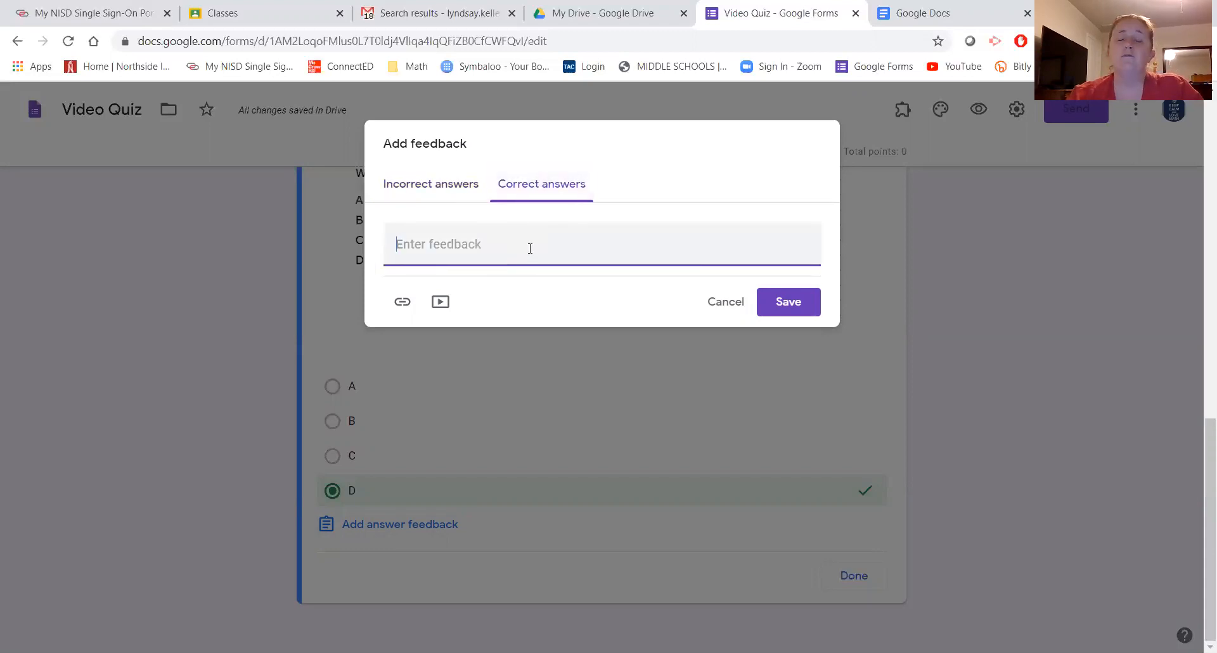
text(Gre)
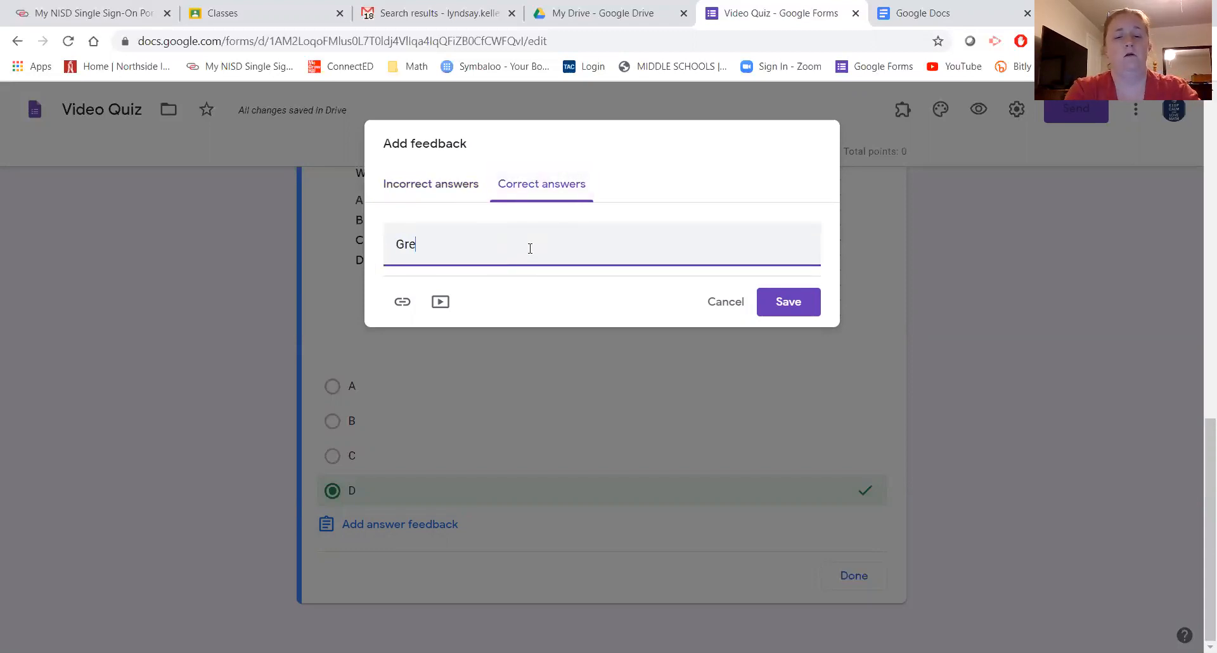
text(at job!)
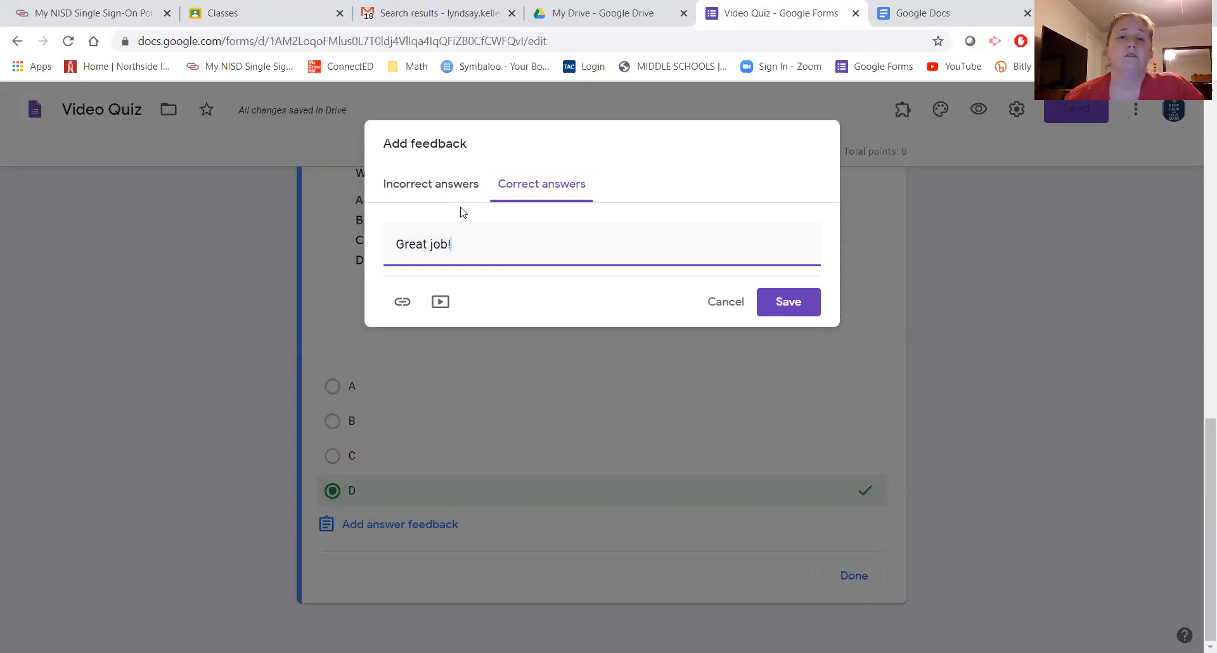
click(417, 189)
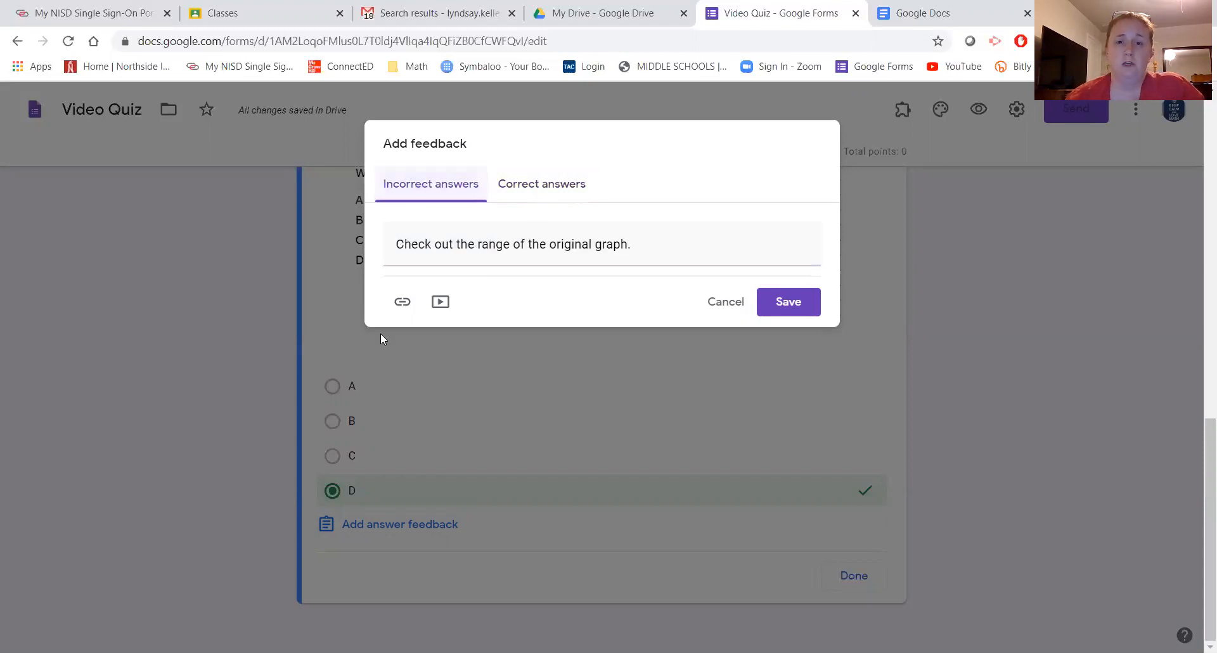
click(401, 304)
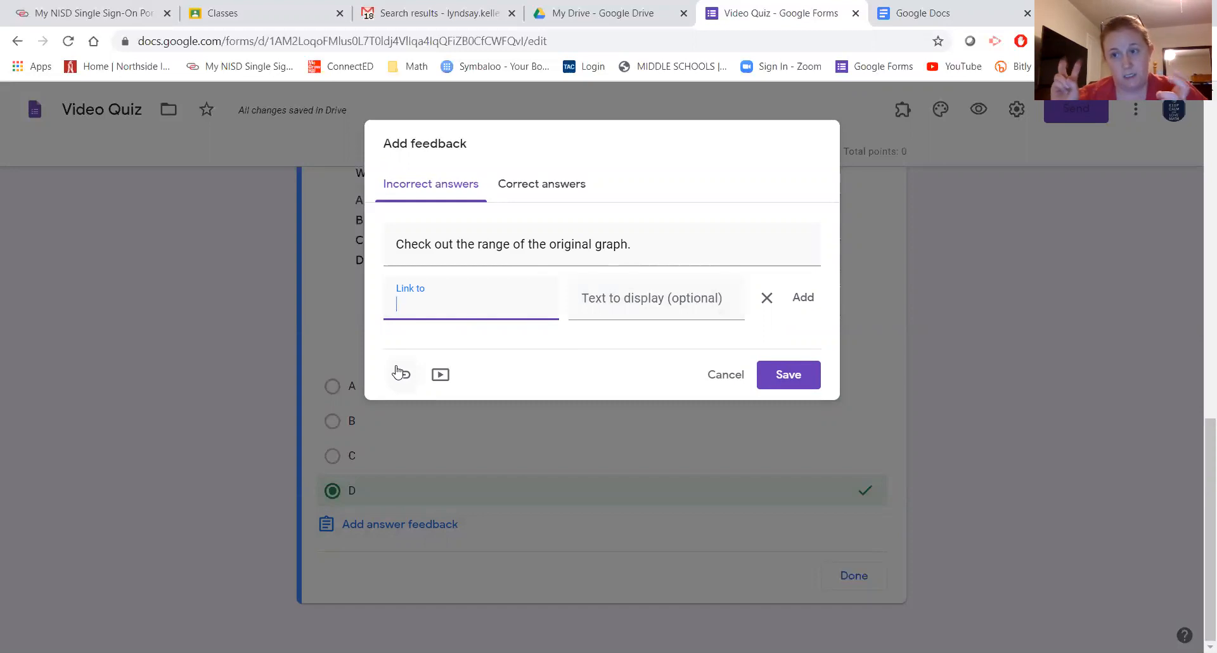
- Close the video picker without attaching a video and remove the empty link entry
click(447, 377)
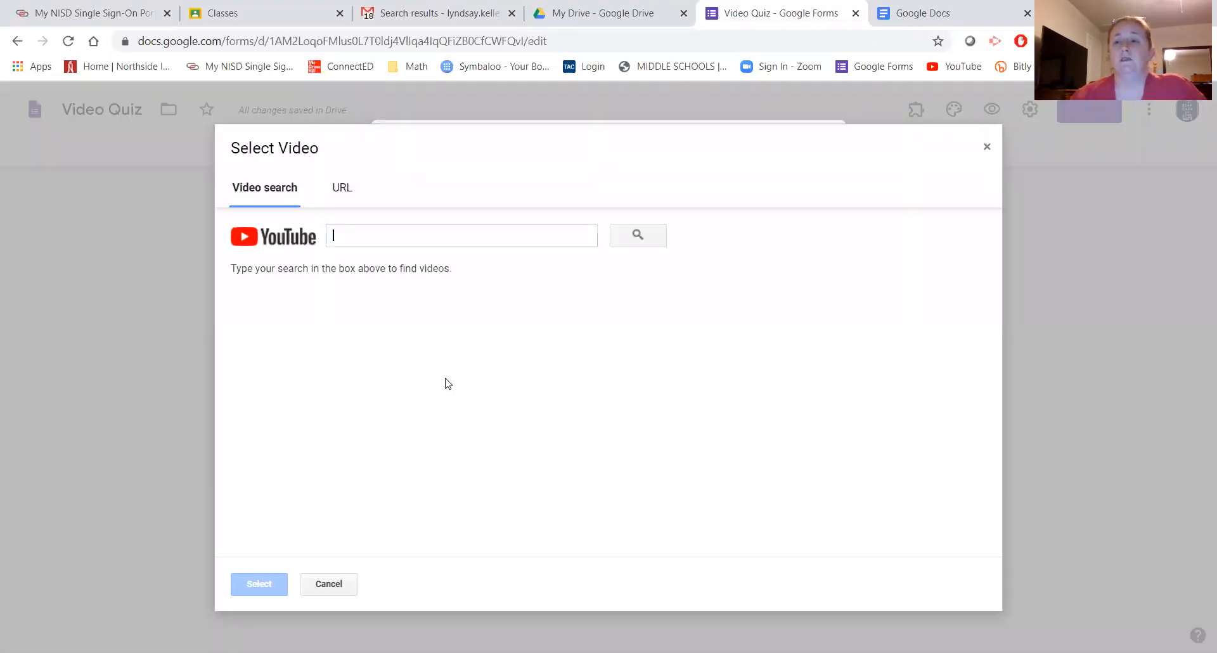
click(448, 383)
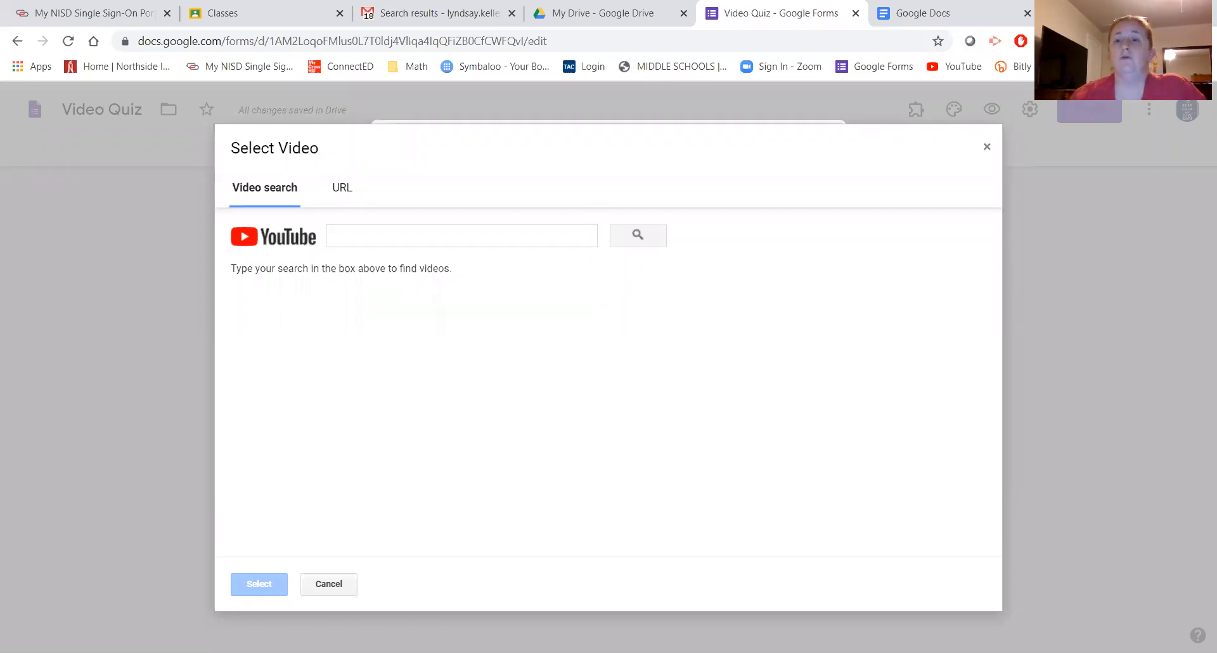
click(987, 147)
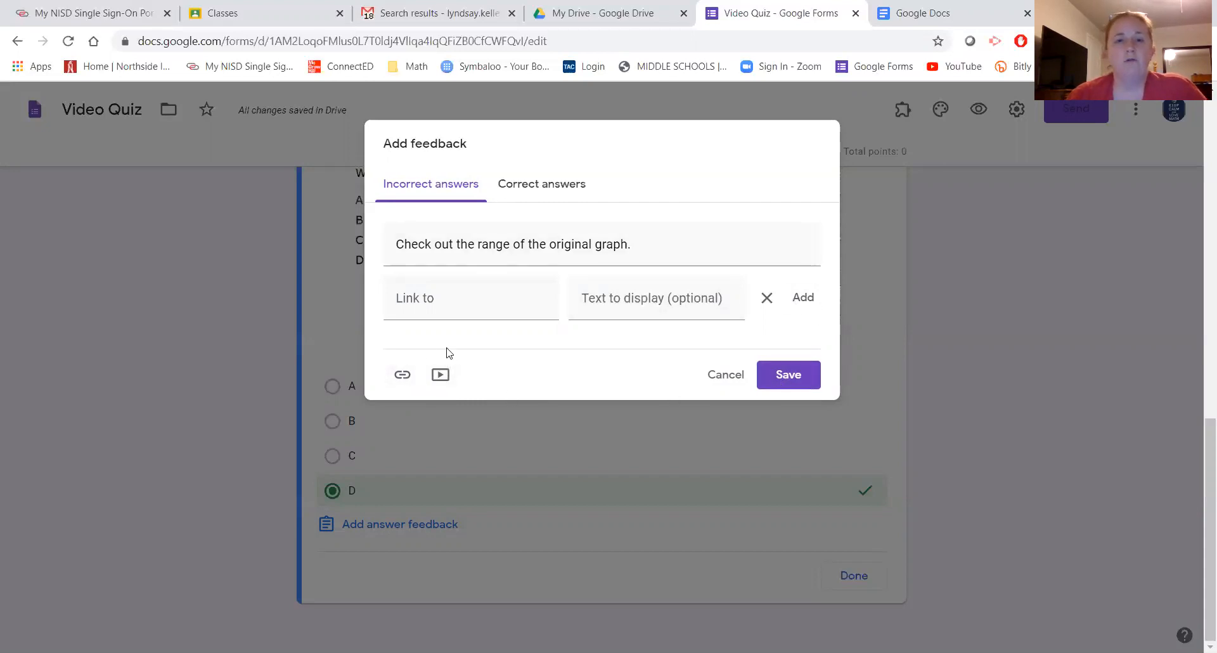
click(766, 299)
- Save the answer feedback and make the graph question worth 40 points
click(792, 304)
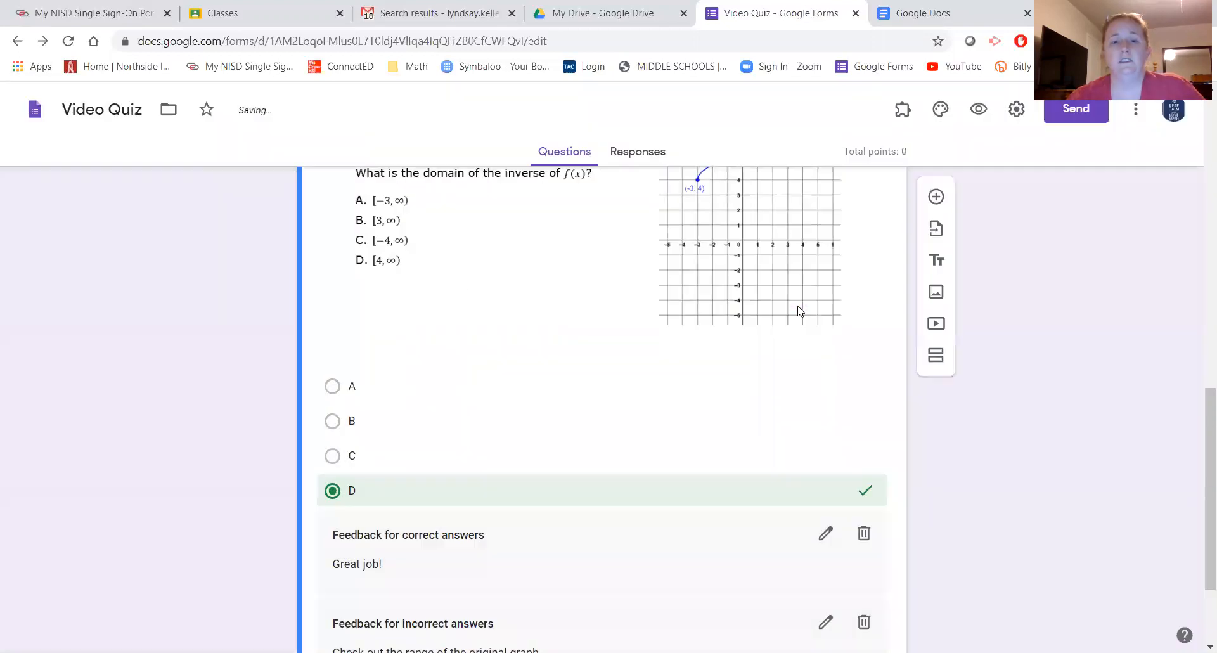
scroll(752, 410, down, 2)
scroll(720, 440, up, 5)
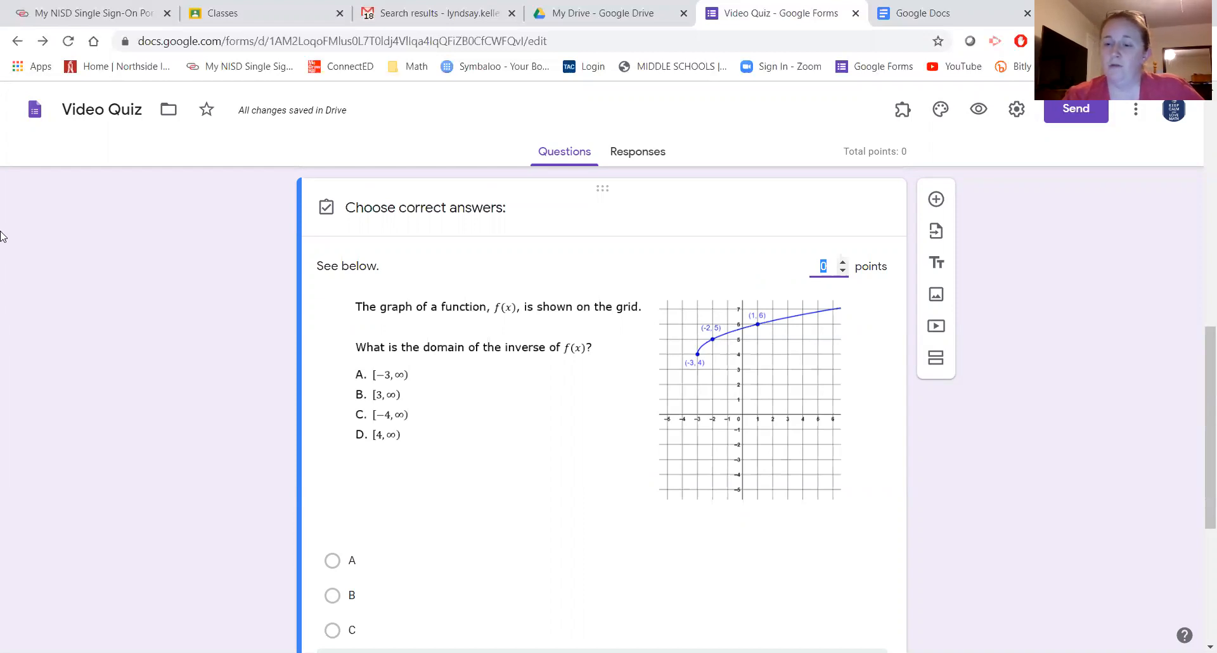
text(40)
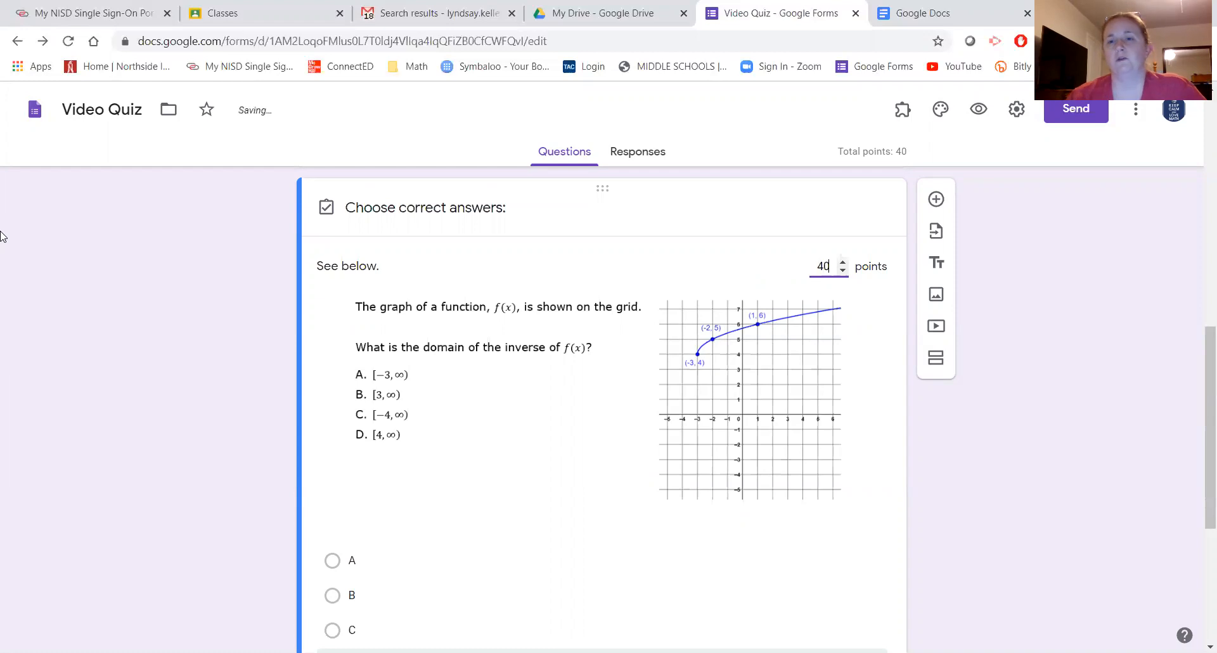
scroll(518, 436, up, 1)
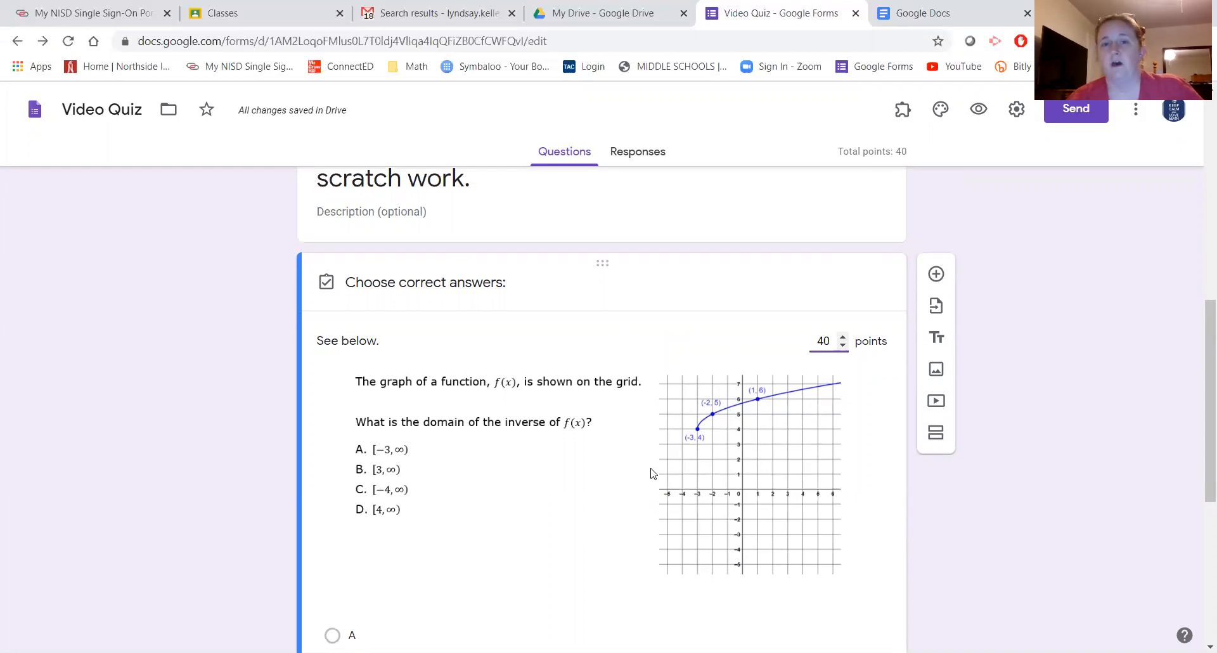
scroll(652, 470, down, 6)
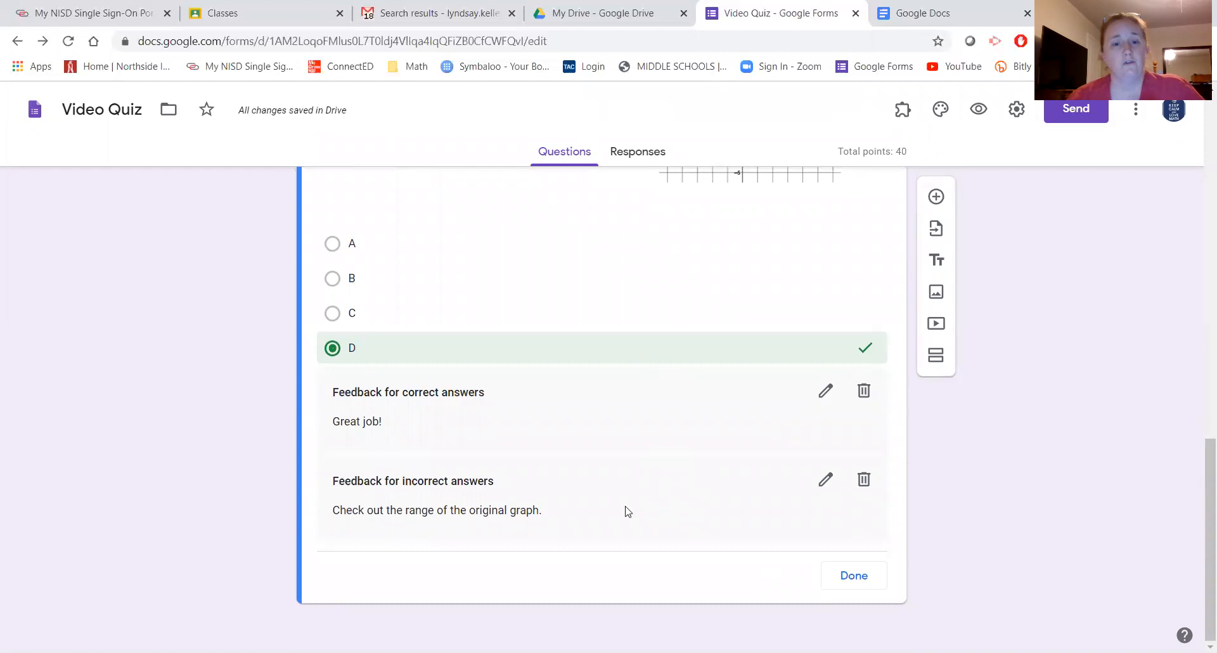
- Finish the answer key and mark the graph question as required
click(853, 576)
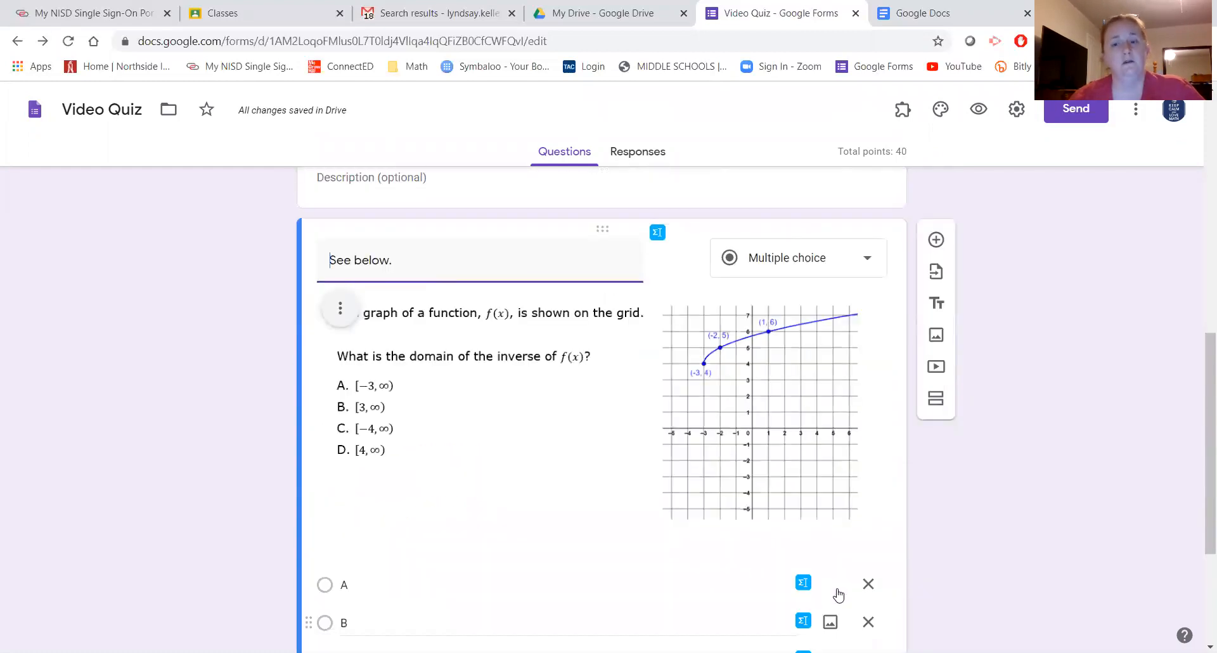
scroll(838, 589, down, 4)
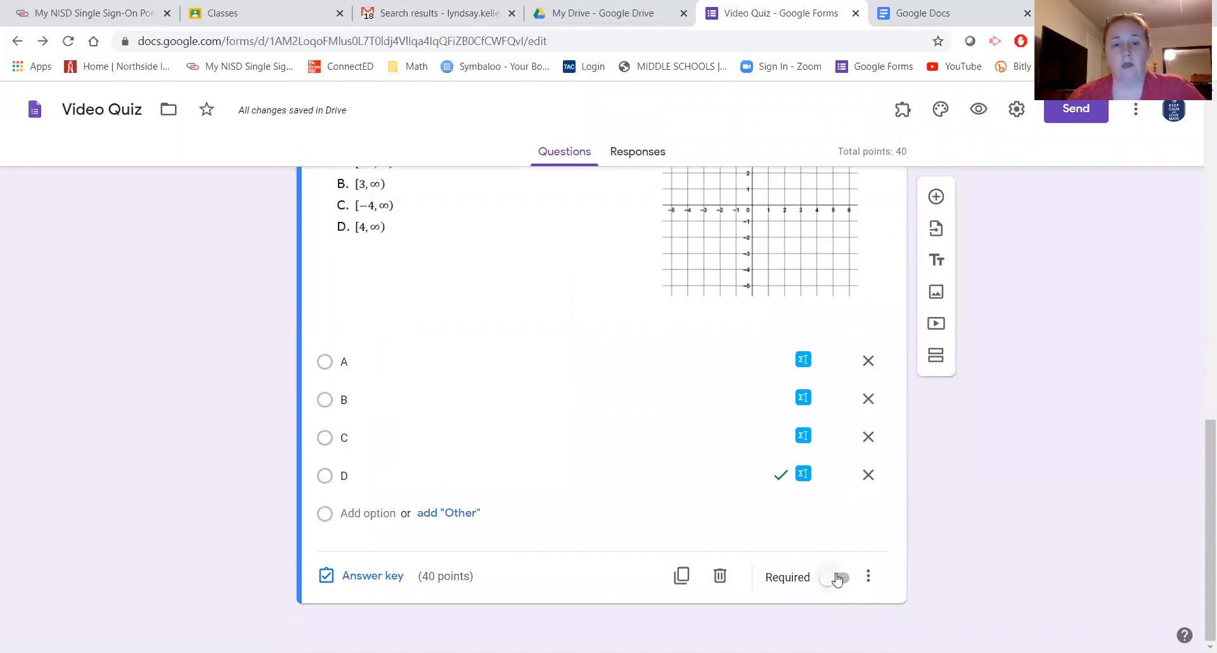
click(836, 578)
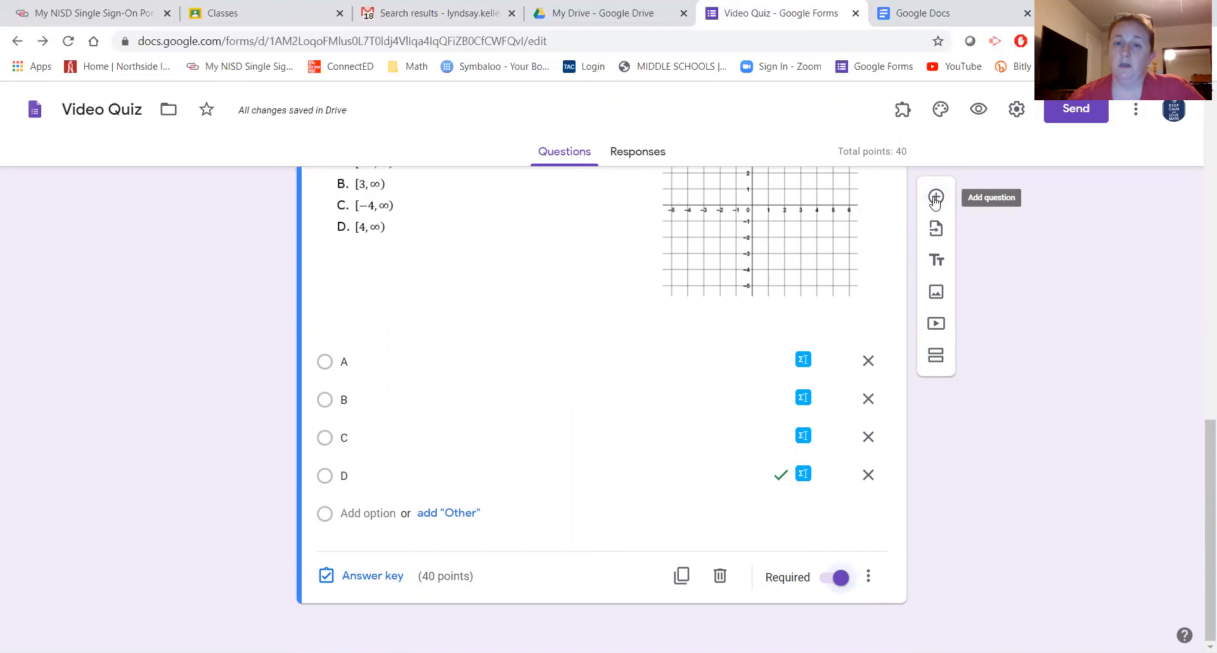
- Add a new multiple-choice question below it titled 'See below.'
scroll(662, 399, up, 4)
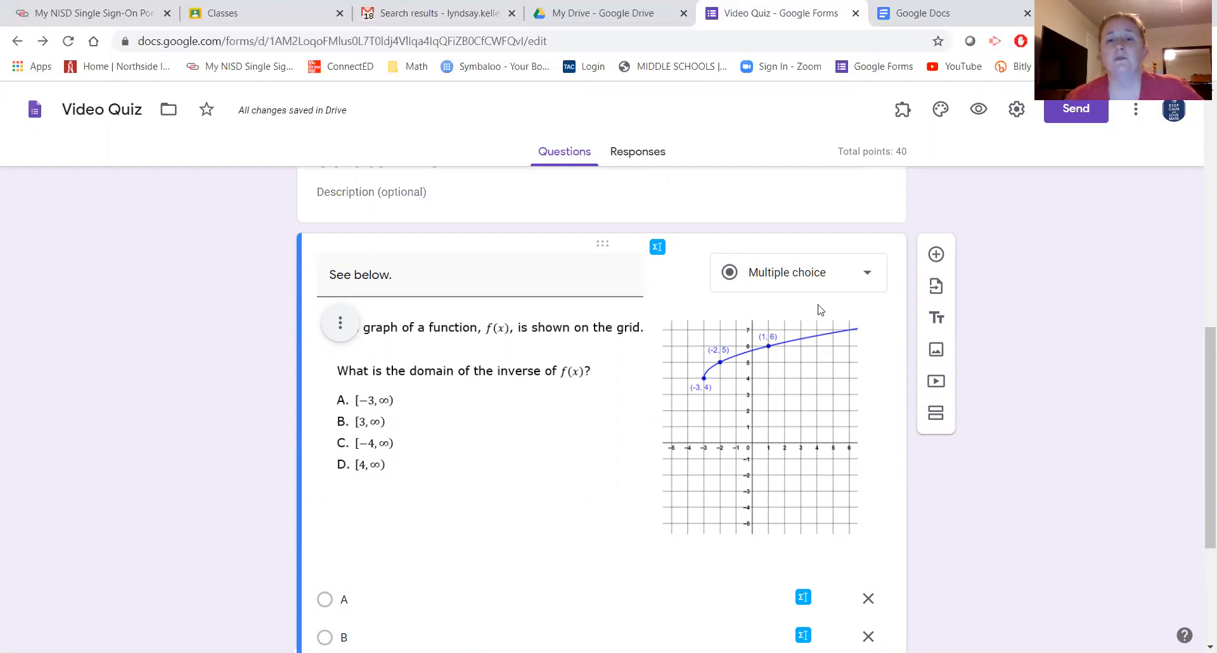
click(934, 257)
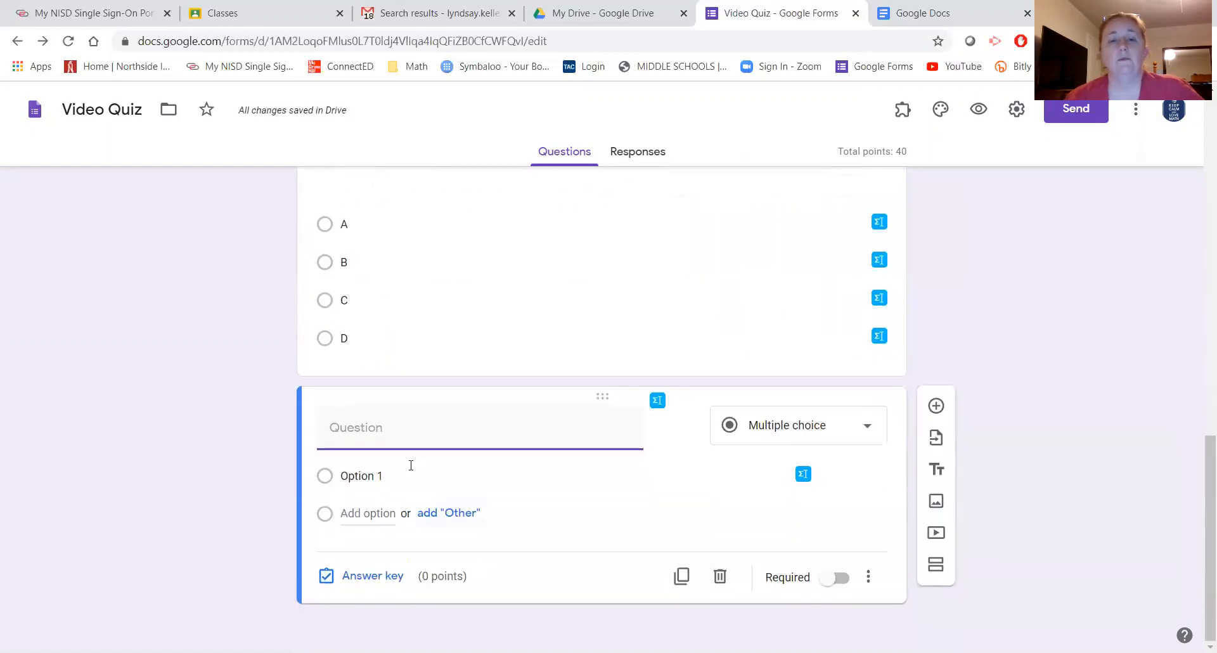
text(See below.)
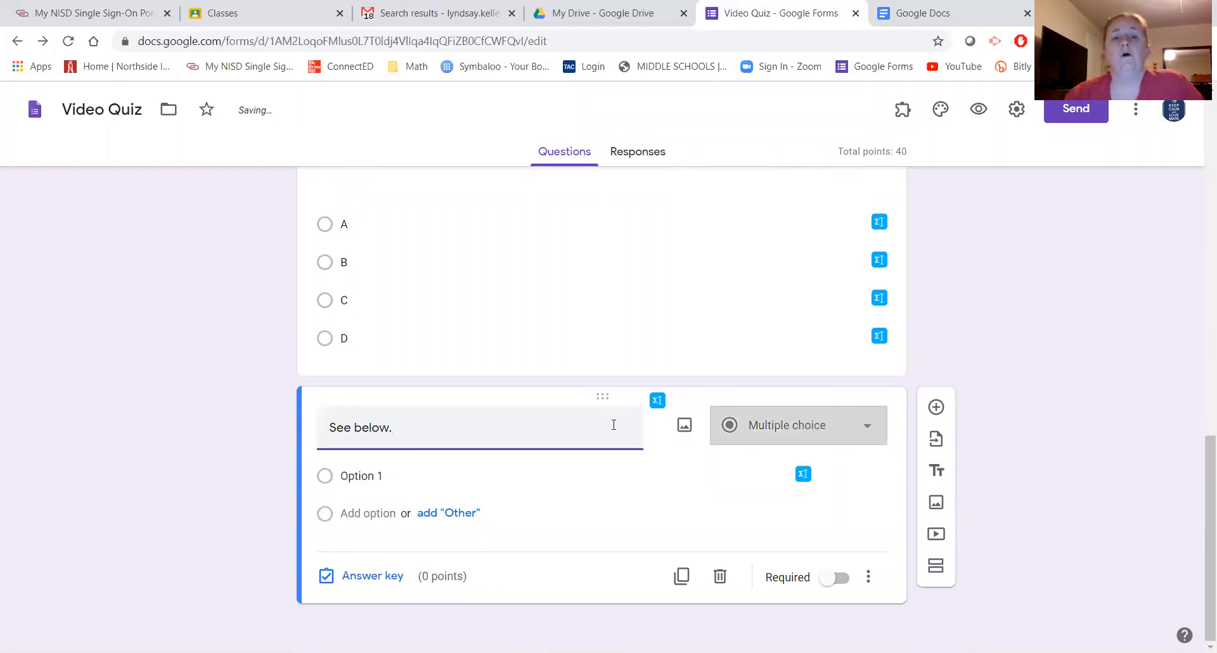
- Attach the Trial Question Pic 2 image to the 'See below.' question
click(684, 428)
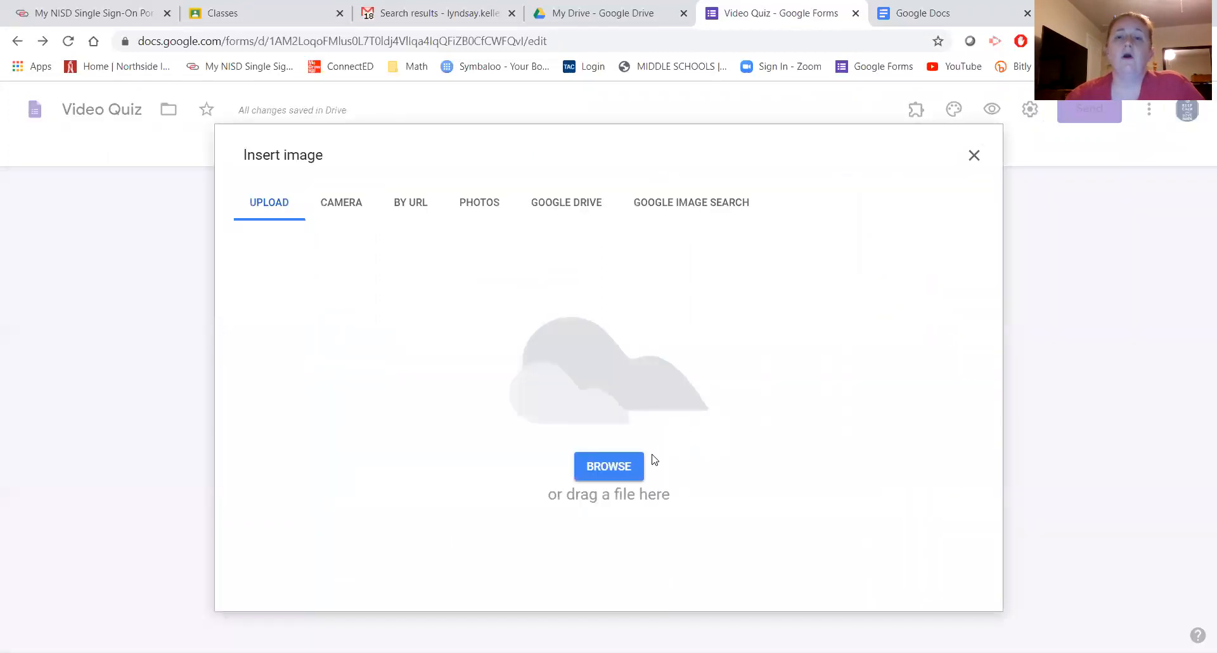
click(612, 471)
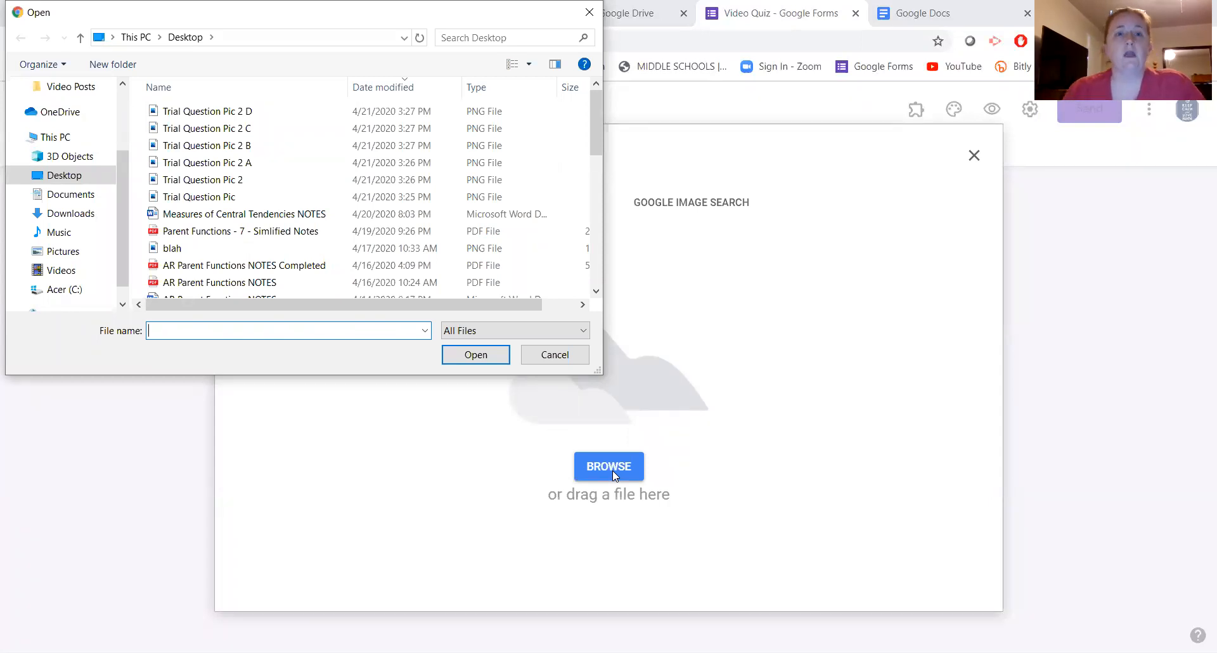
click(229, 179)
click(453, 360)
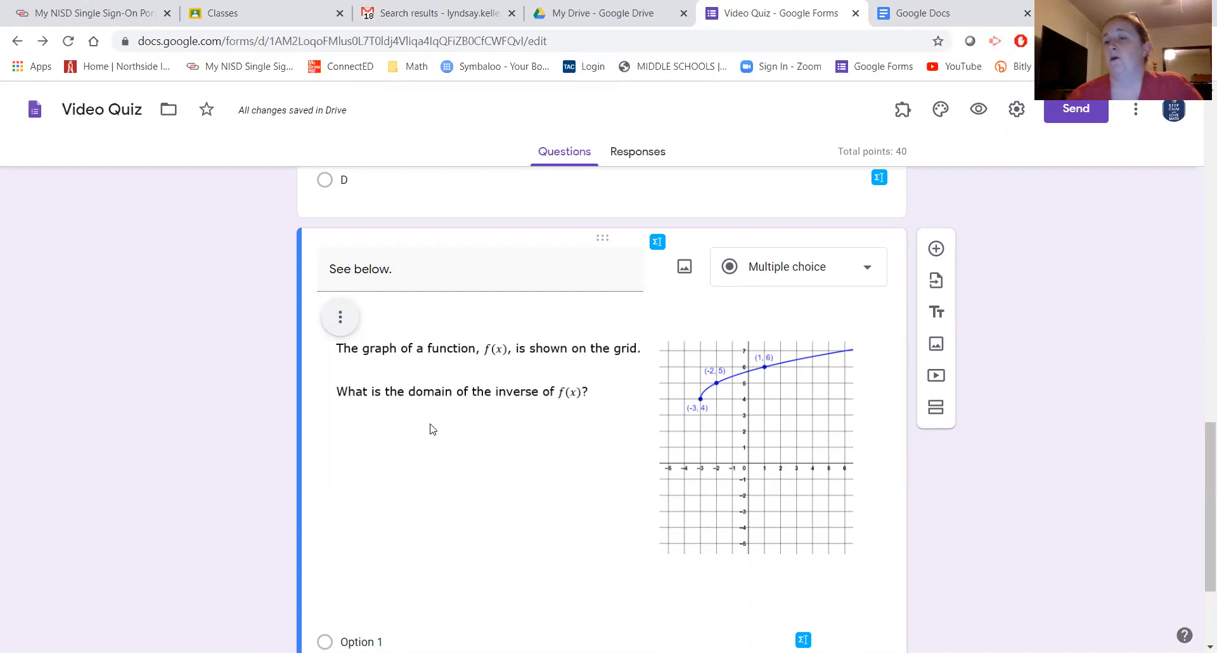
scroll(430, 429, down, 2)
scroll(430, 427, up, 1)
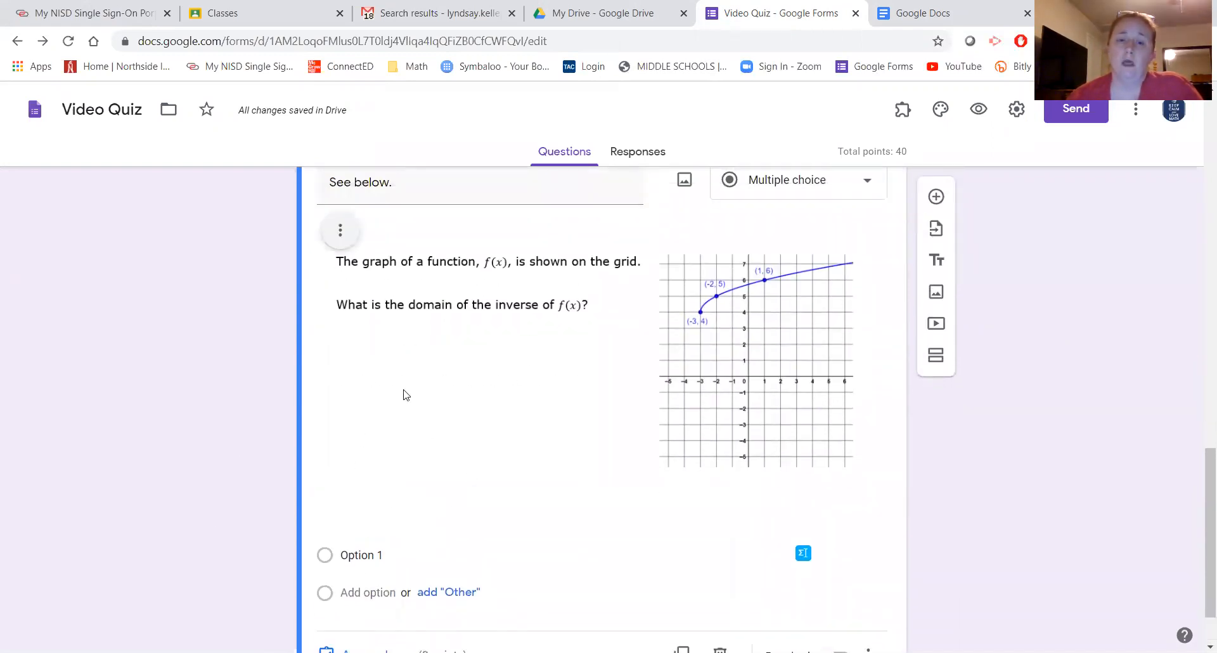
scroll(450, 438, up, 5)
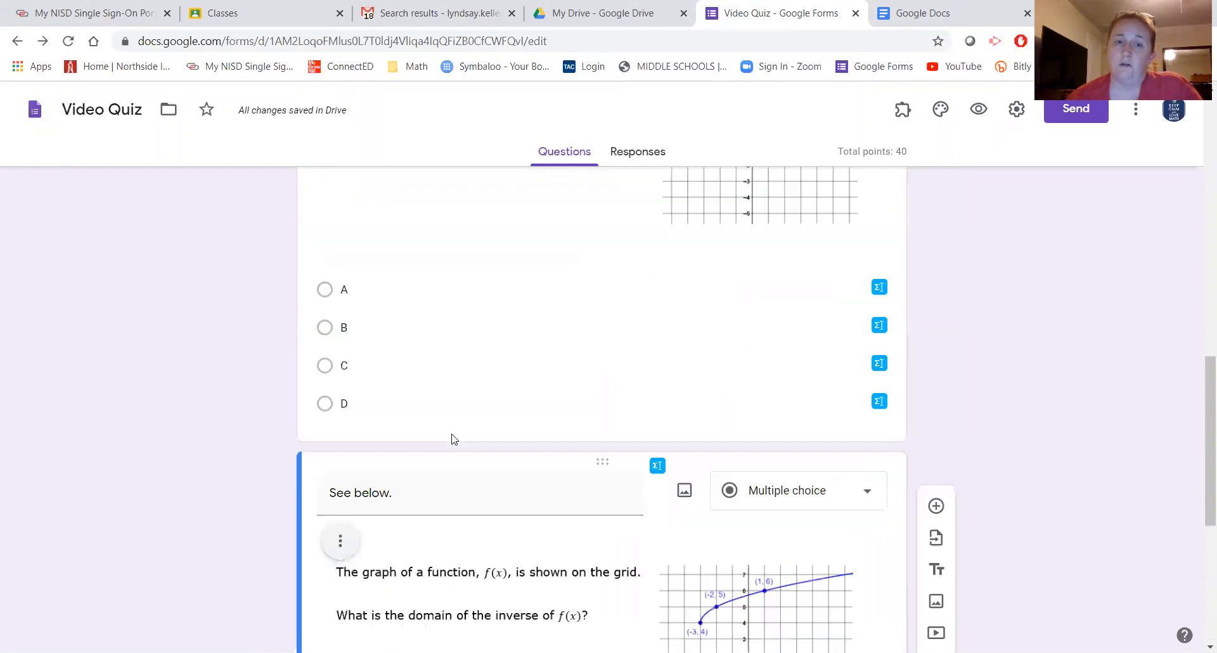
scroll(467, 345, down, 6)
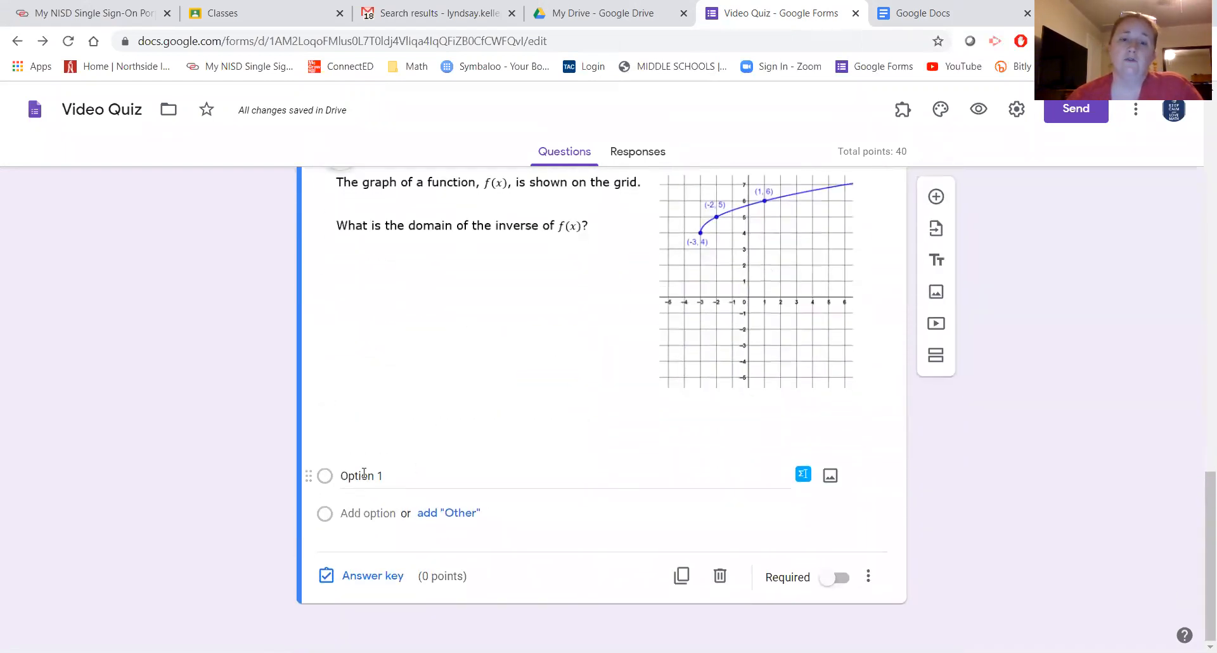
- Rename Option 1 to A, add suggested choices B–D, and attach Trial Question Pic 2 A to A
click(362, 475)
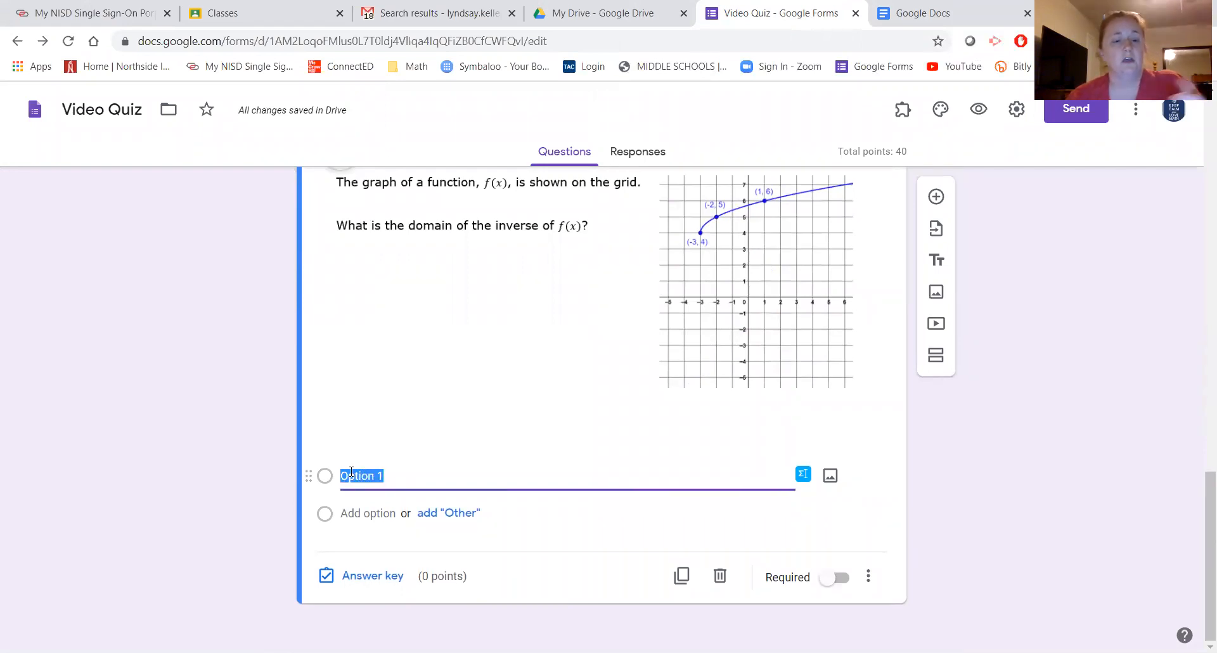
text(A)
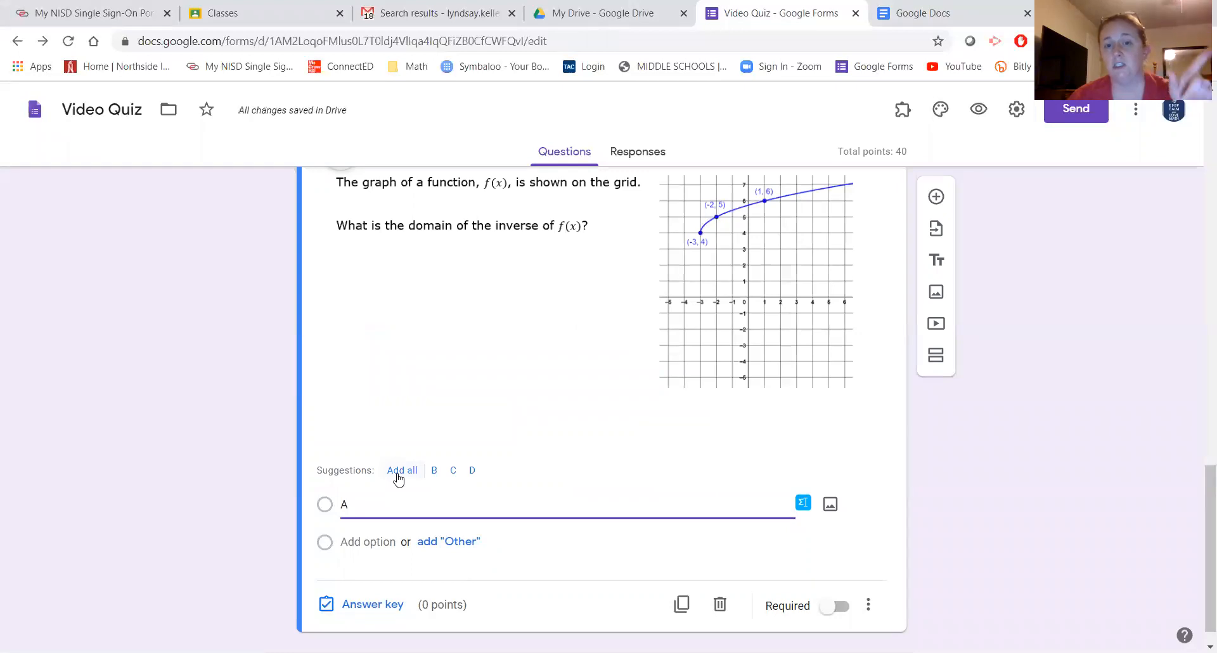
click(401, 471)
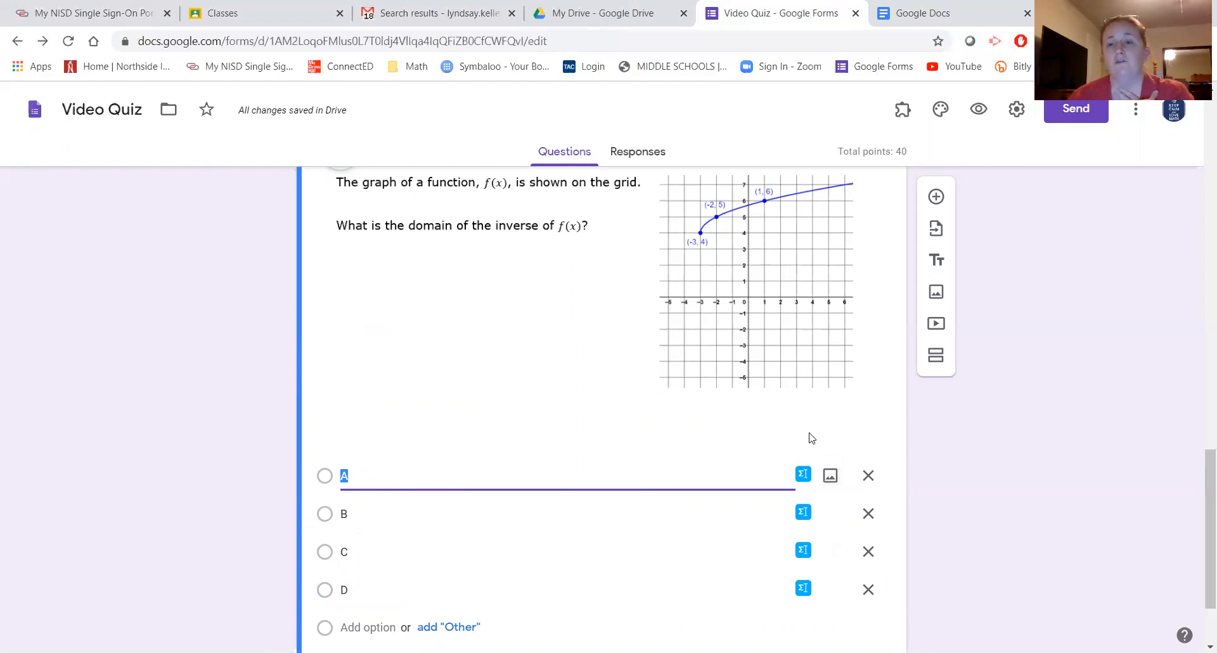
click(830, 476)
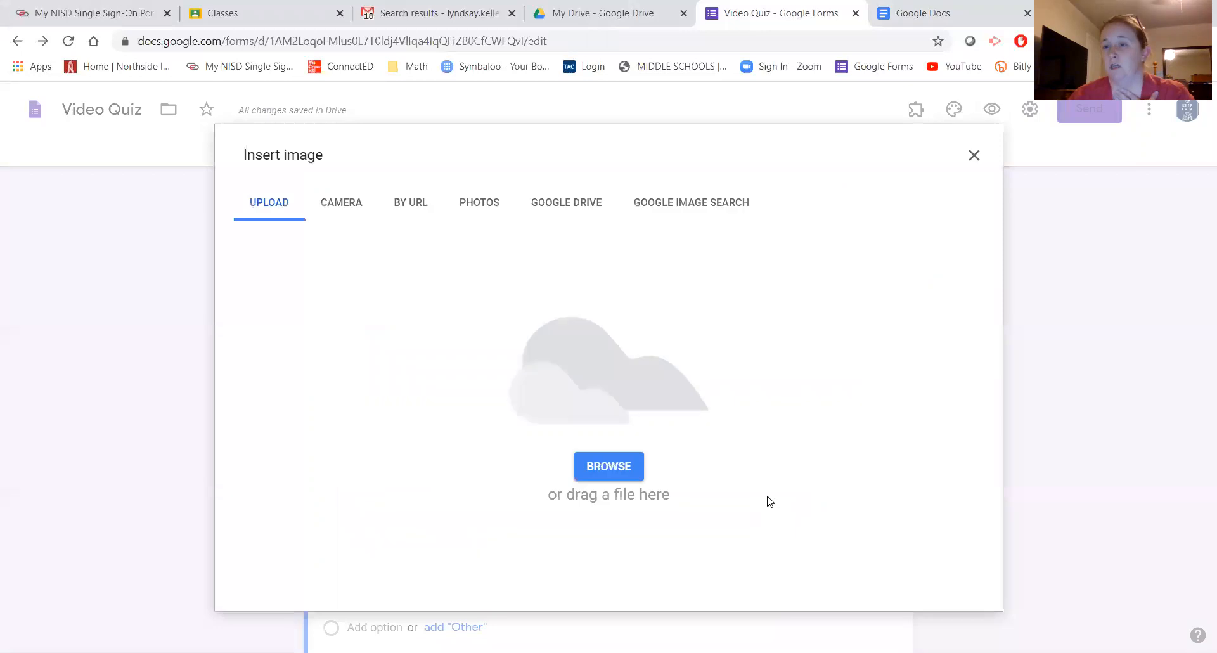
click(608, 480)
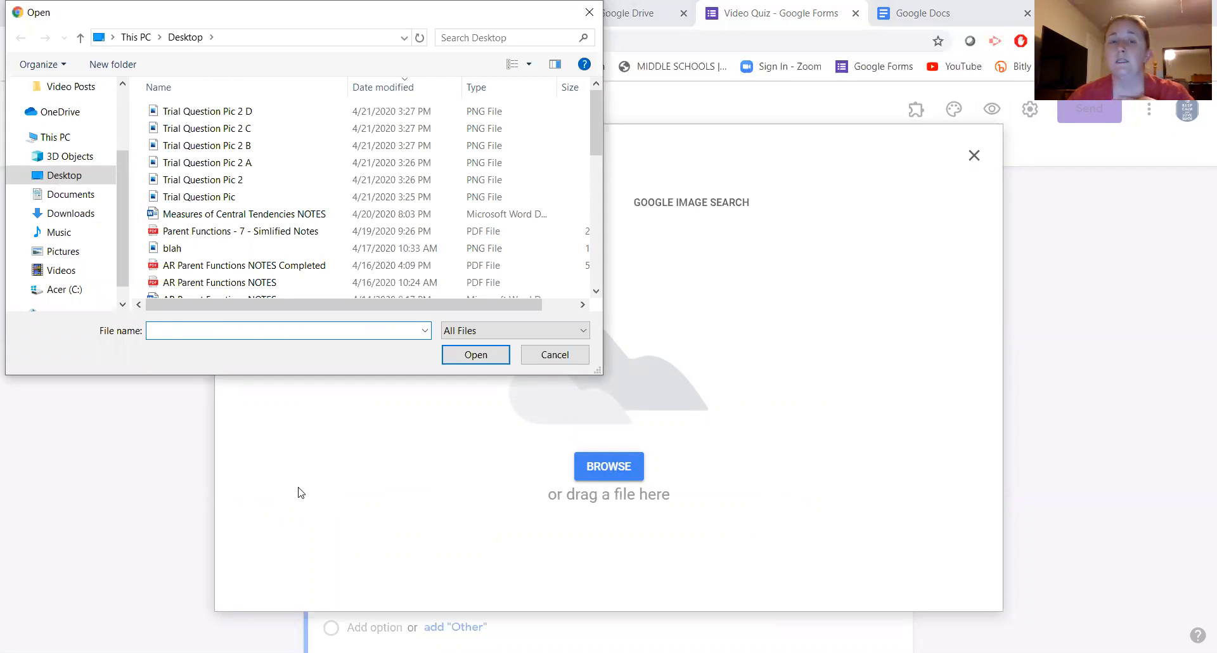
click(242, 166)
click(479, 355)
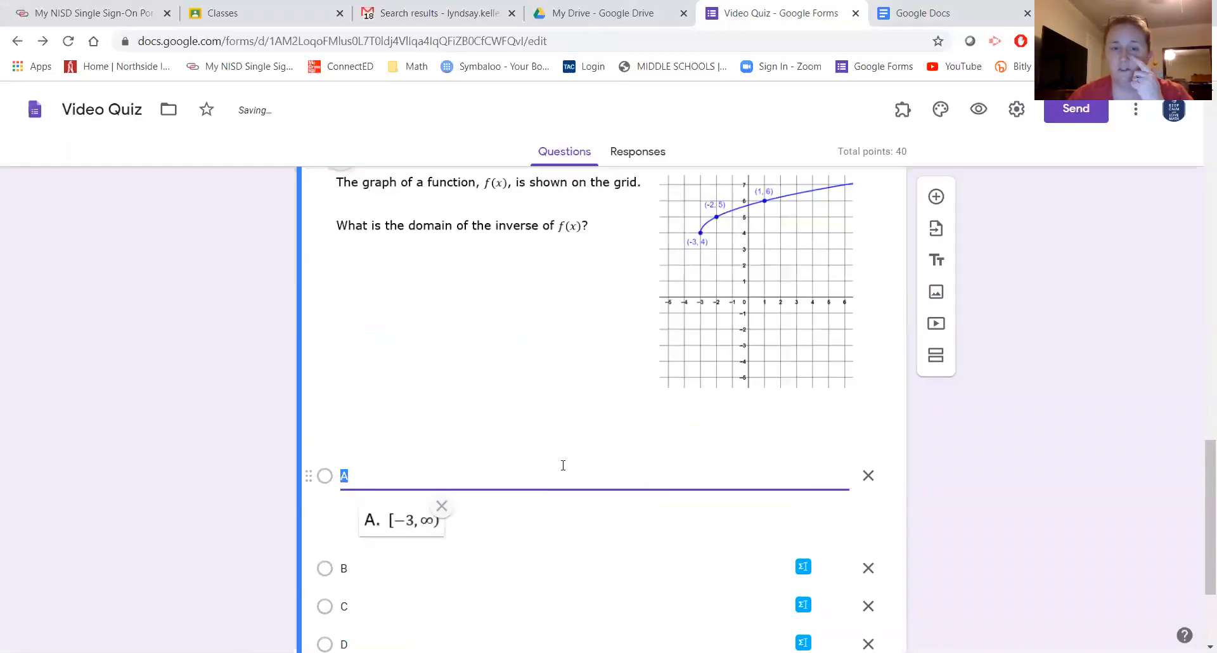
scroll(231, 474, down, 3)
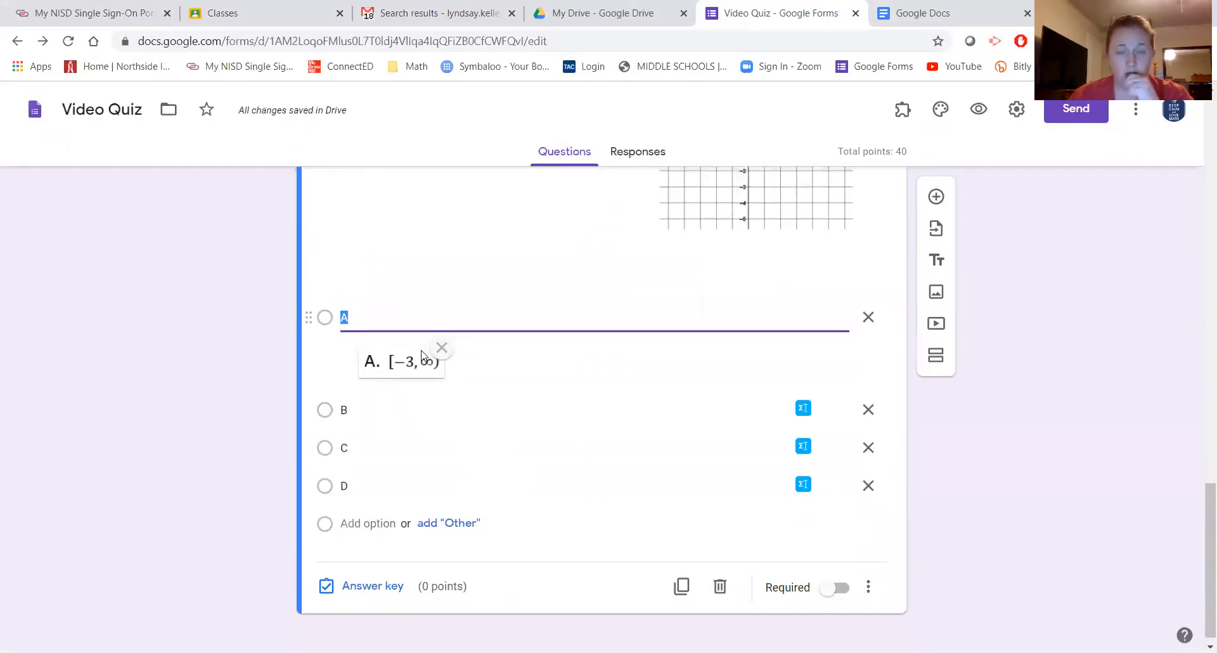
scroll(429, 379, up, 5)
scroll(429, 379, up, 8)
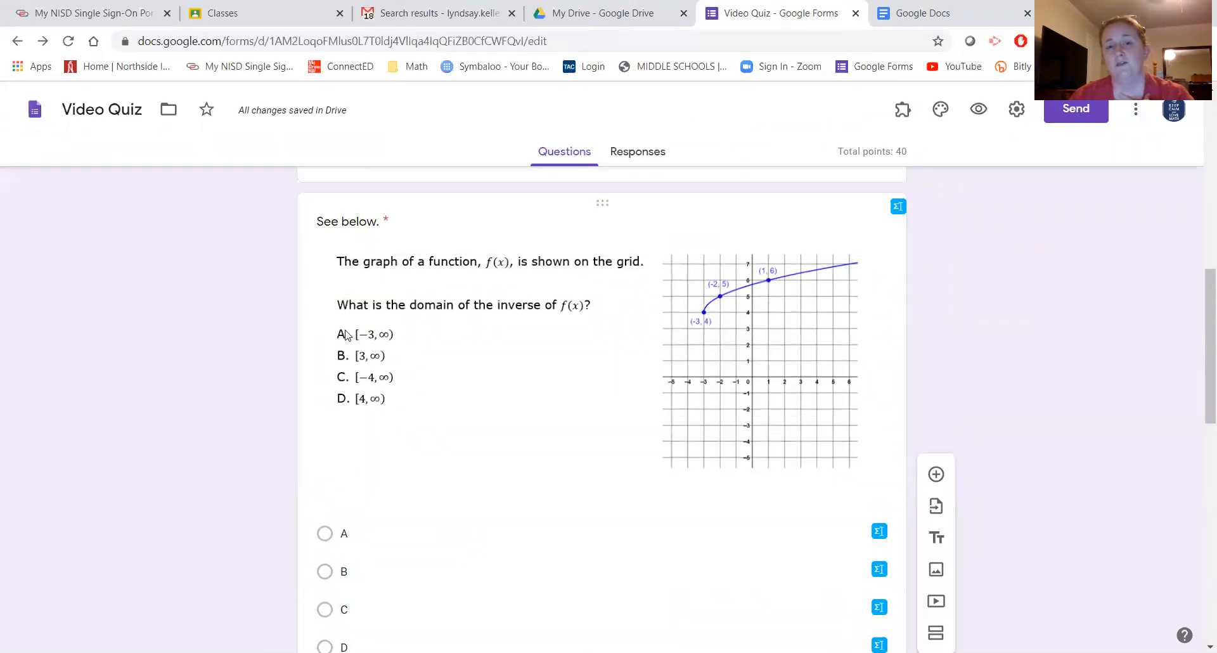
click(532, 377)
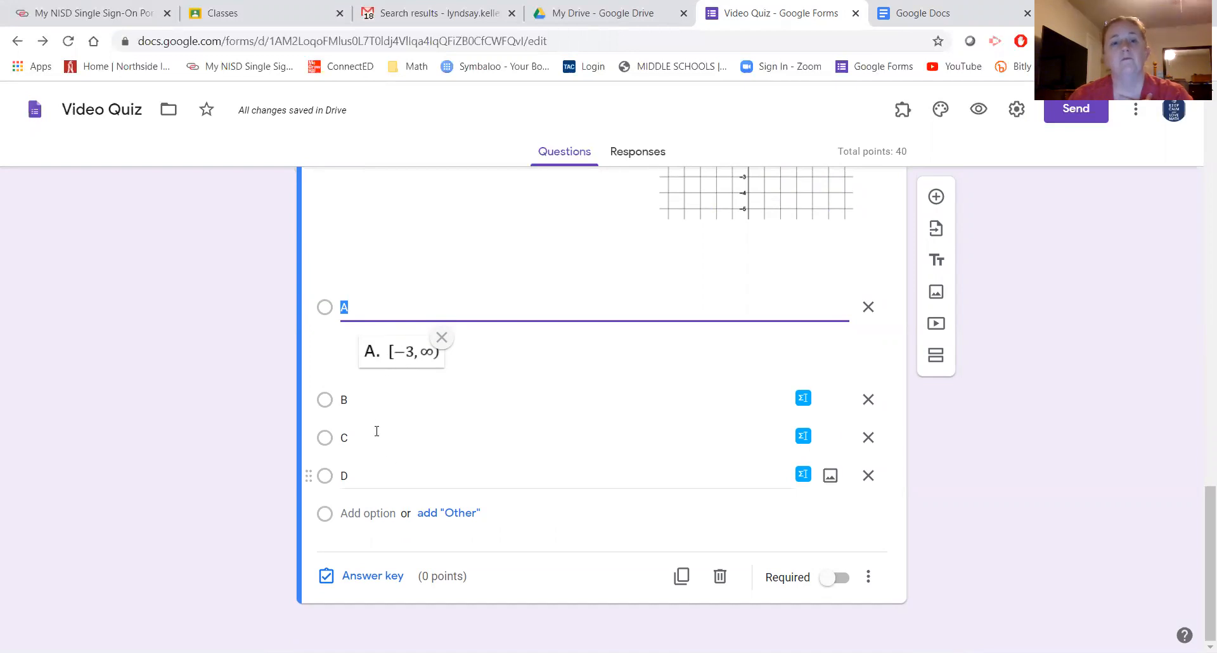
- Attach Trial Question Pic 2 B to choice B and delete choices C and D
click(567, 400)
click(830, 400)
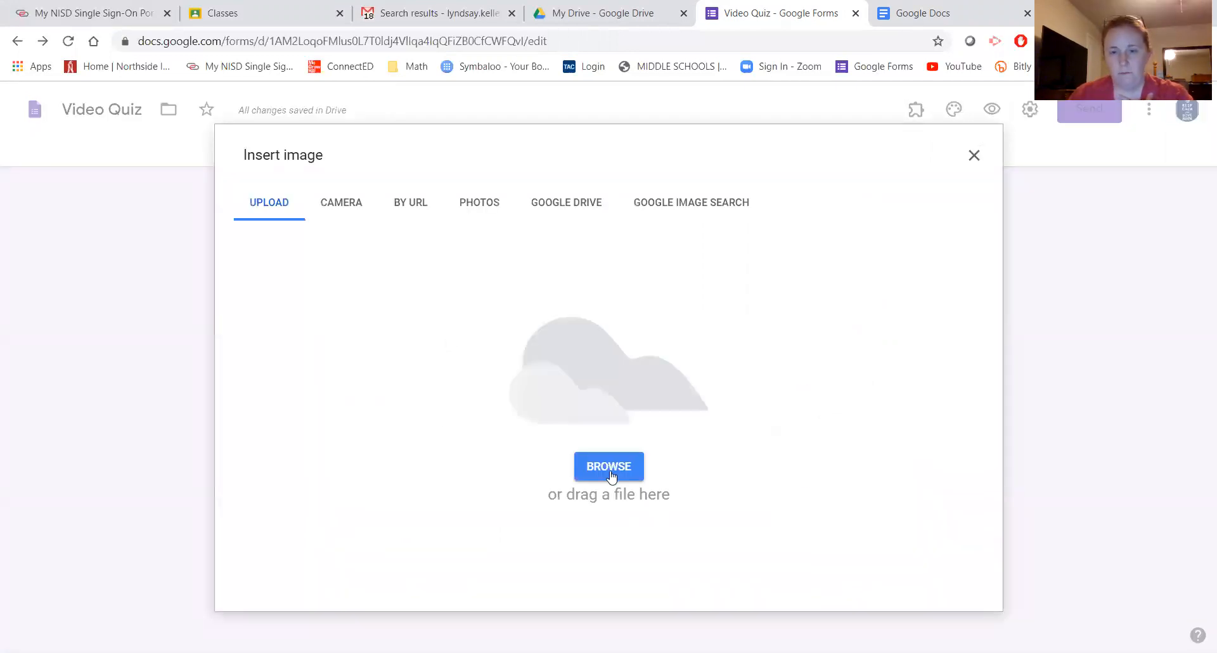
click(606, 466)
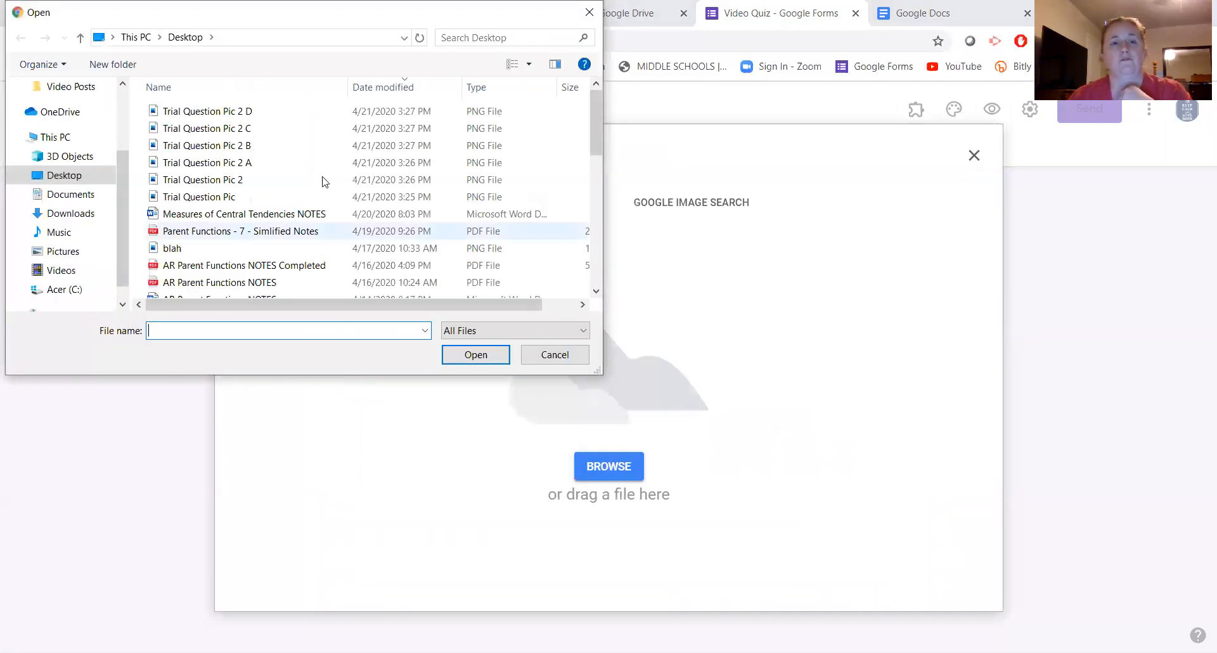
click(269, 147)
click(481, 356)
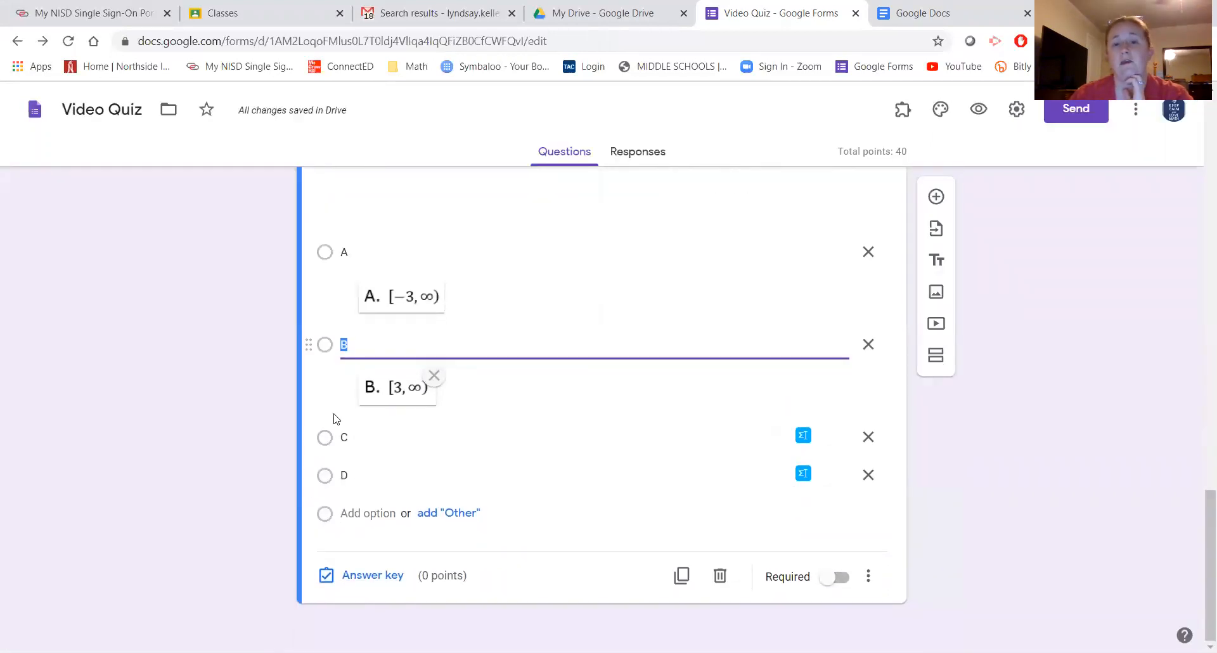
click(870, 438)
click(868, 475)
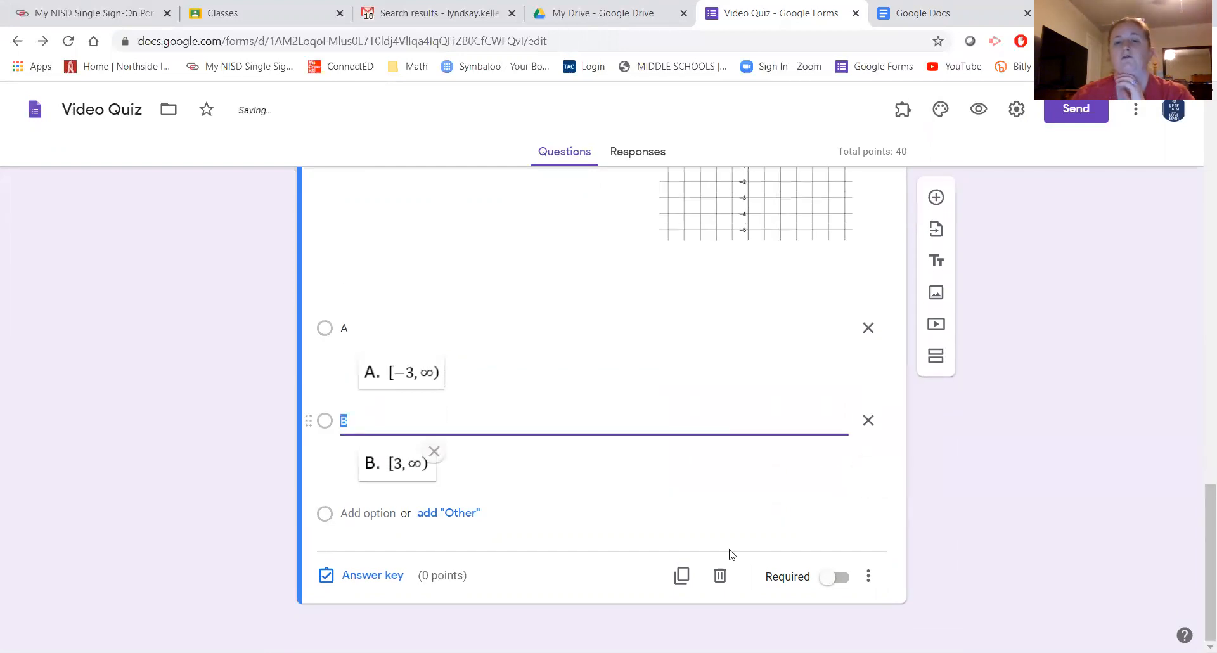
click(377, 571)
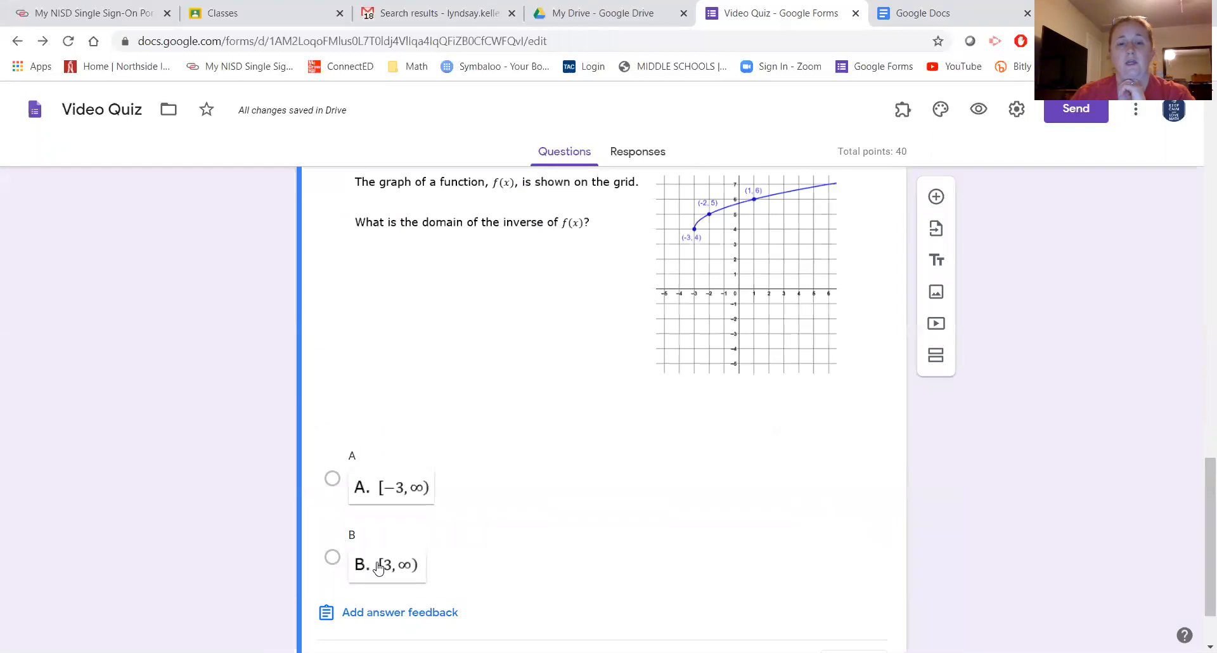
click(557, 393)
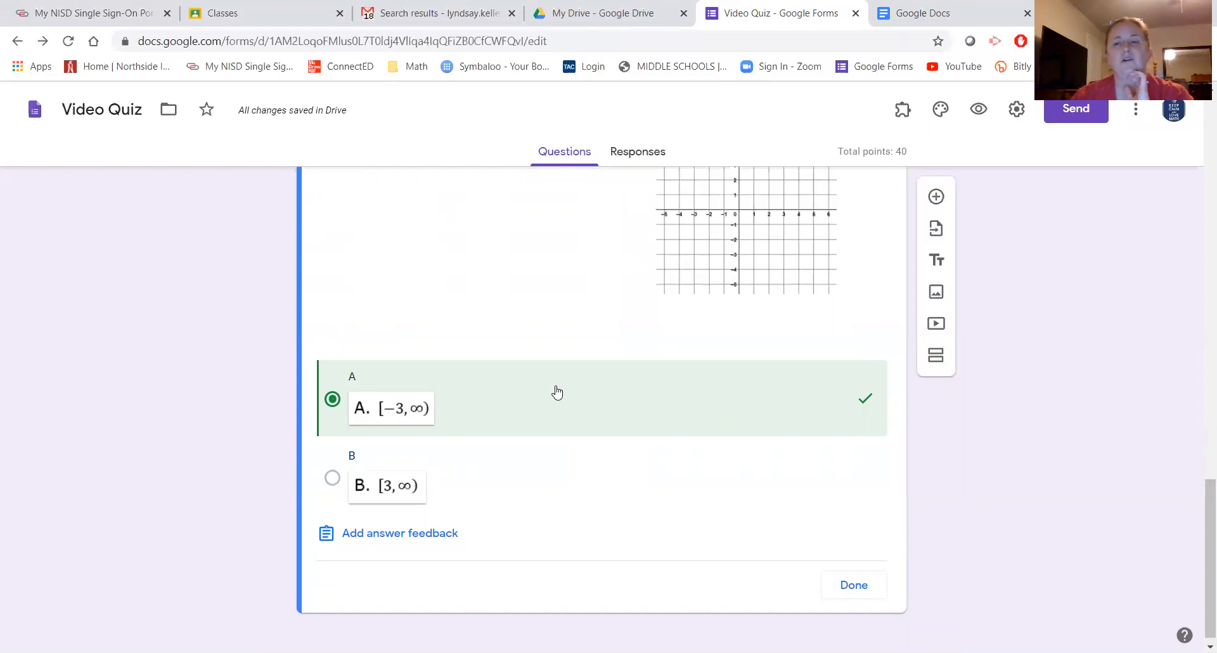
click(393, 535)
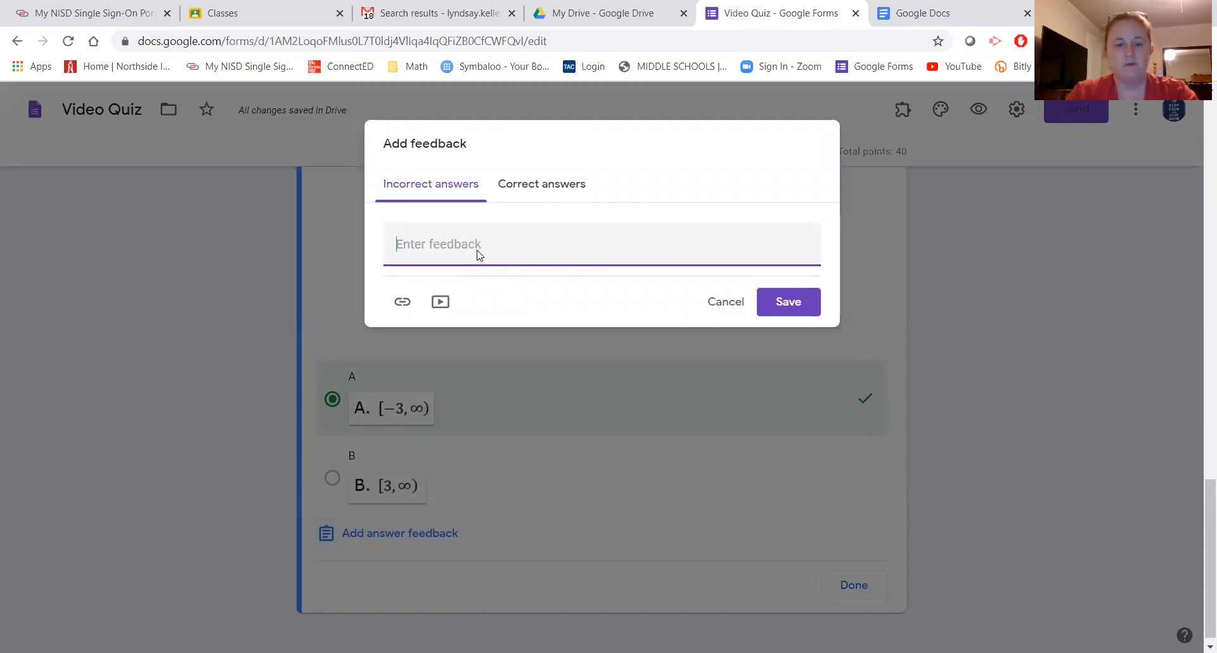
text(Range)
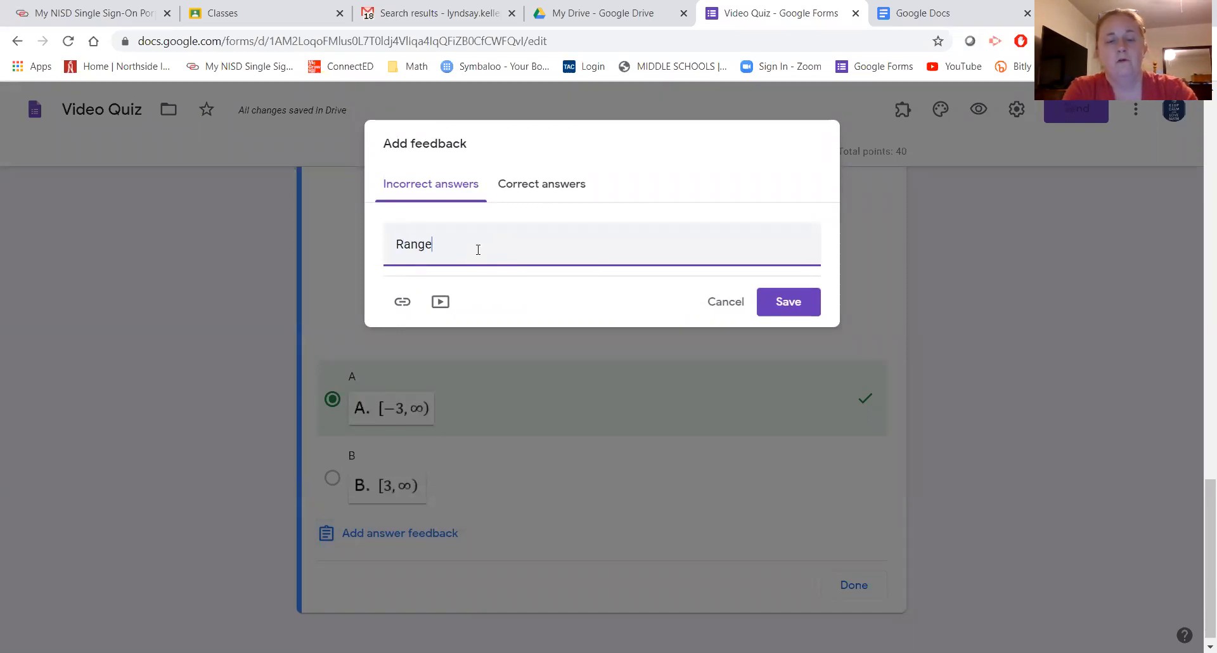
text( of the original.)
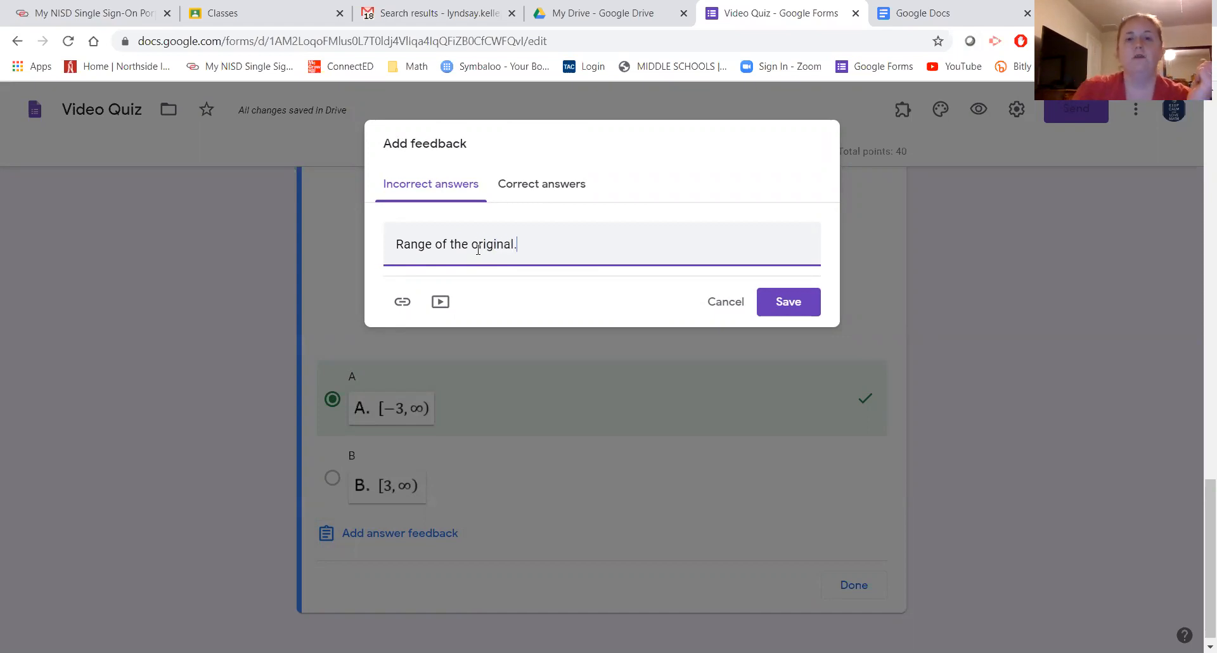
click(558, 185)
click(551, 251)
text(Great job!)
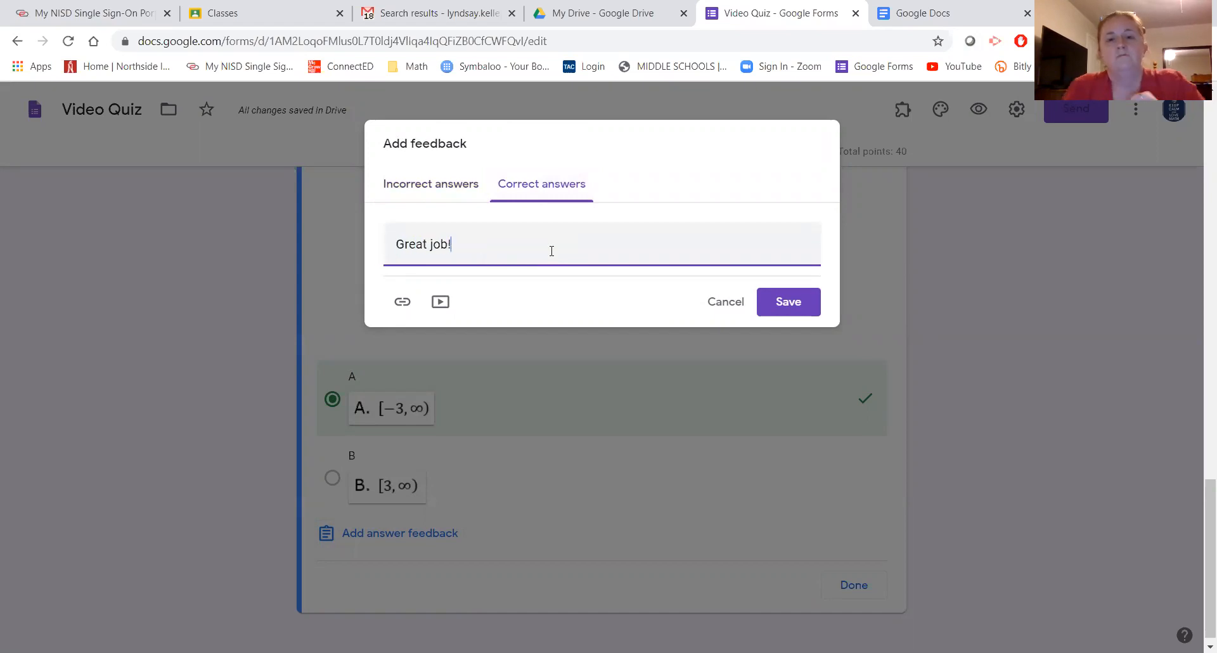
click(788, 304)
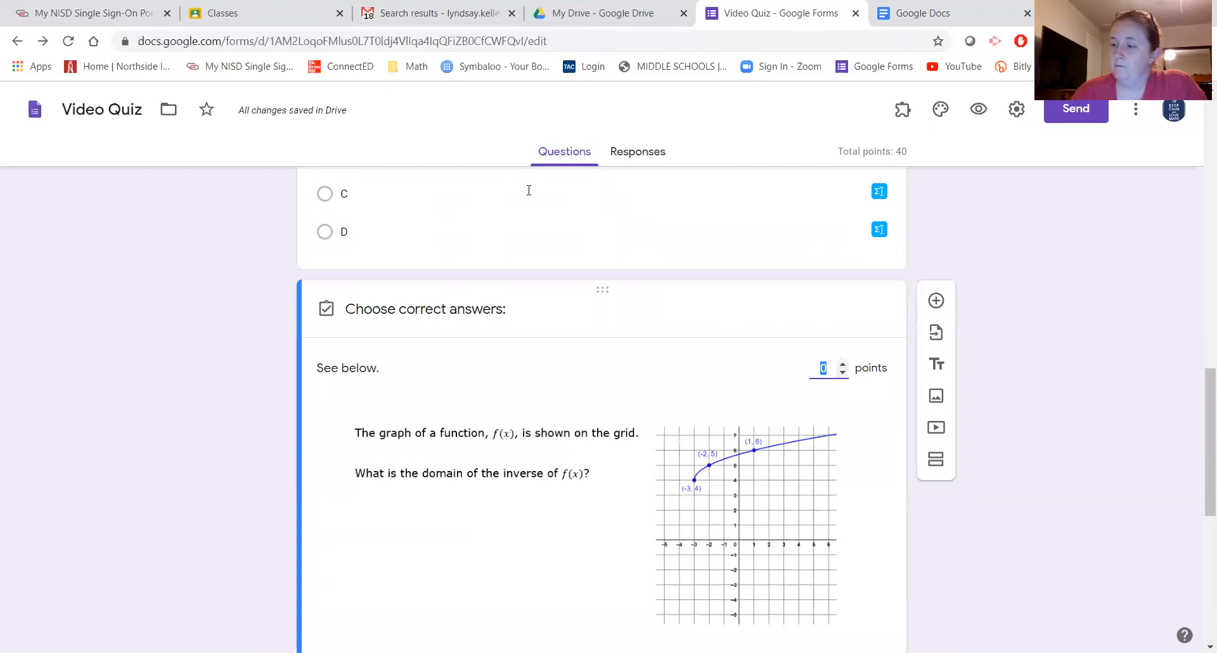
scroll(531, 193, down, 7)
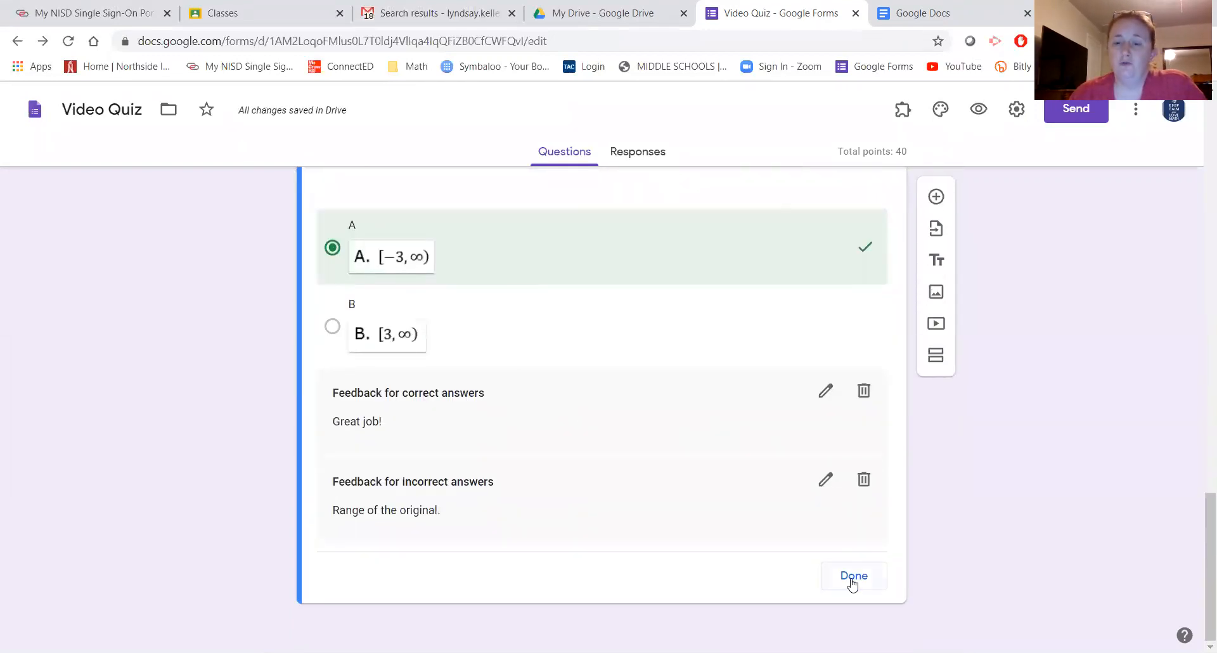
click(851, 577)
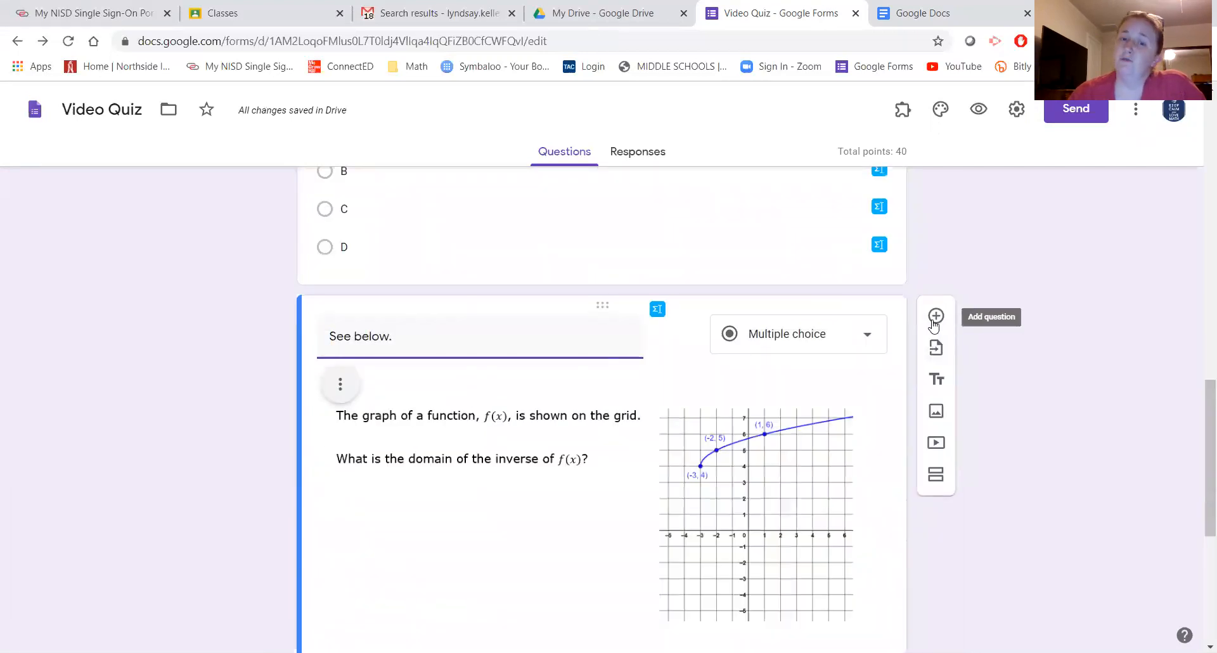
click(933, 319)
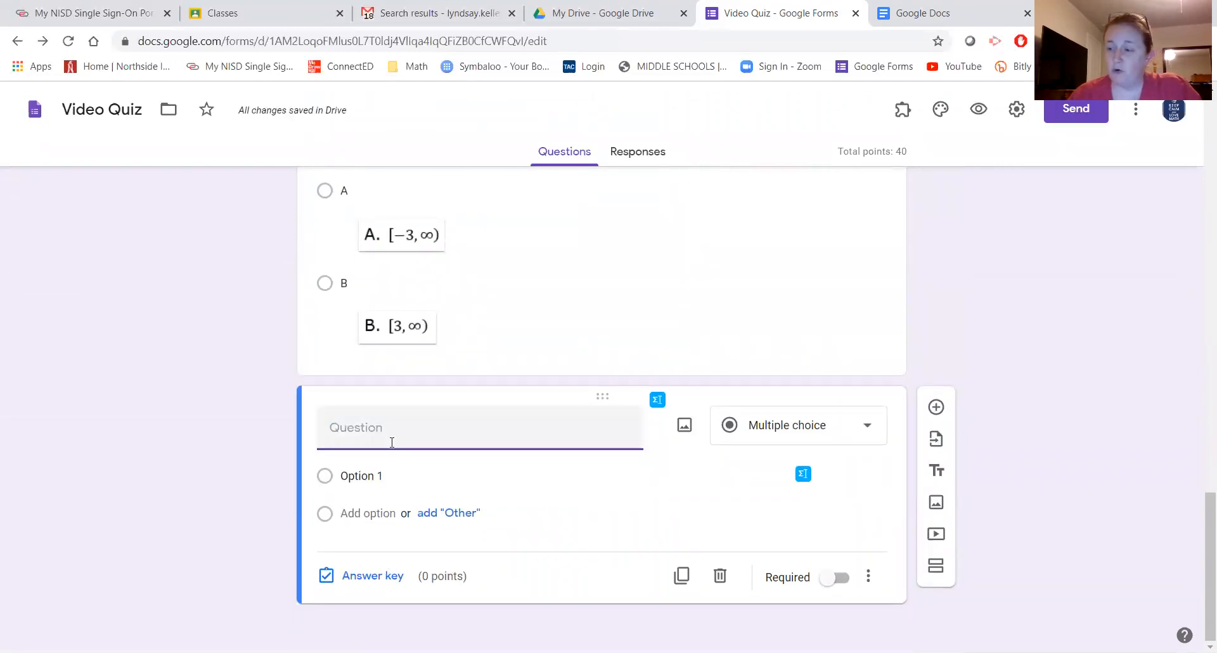
- Type the question 'Find the value of x in the equation x + 5 = 8' with a note to type just the number
text(Find )
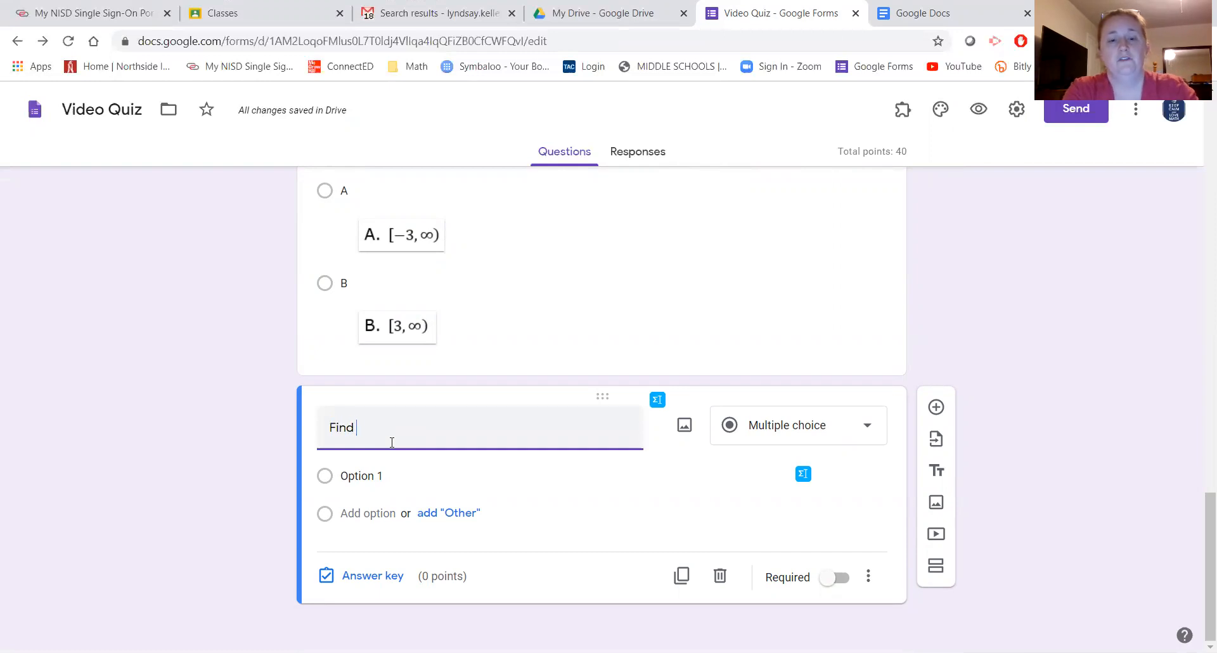
text(the value of )
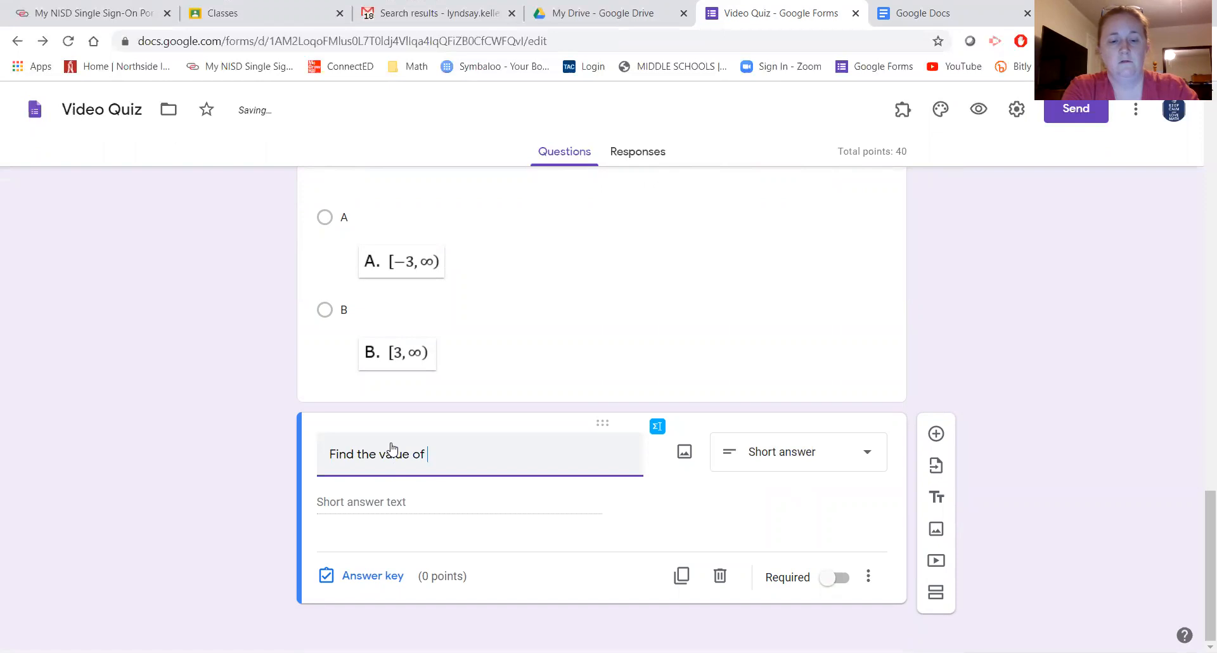
text(x)
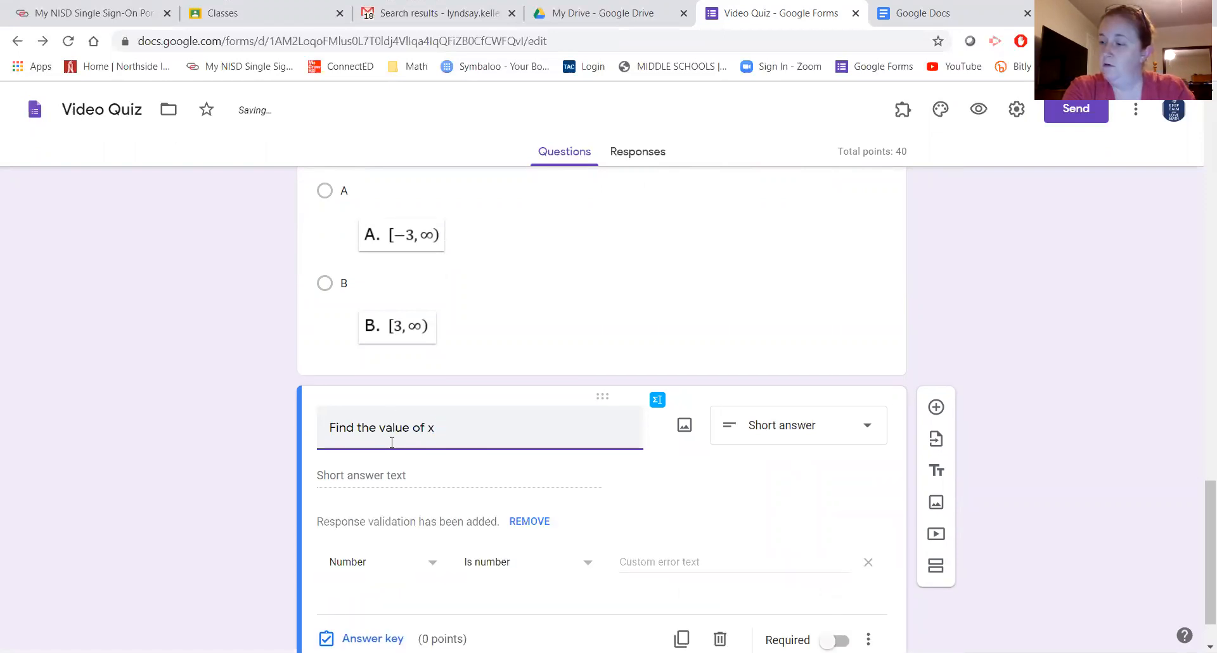
text( i the )
text(n the equation x)
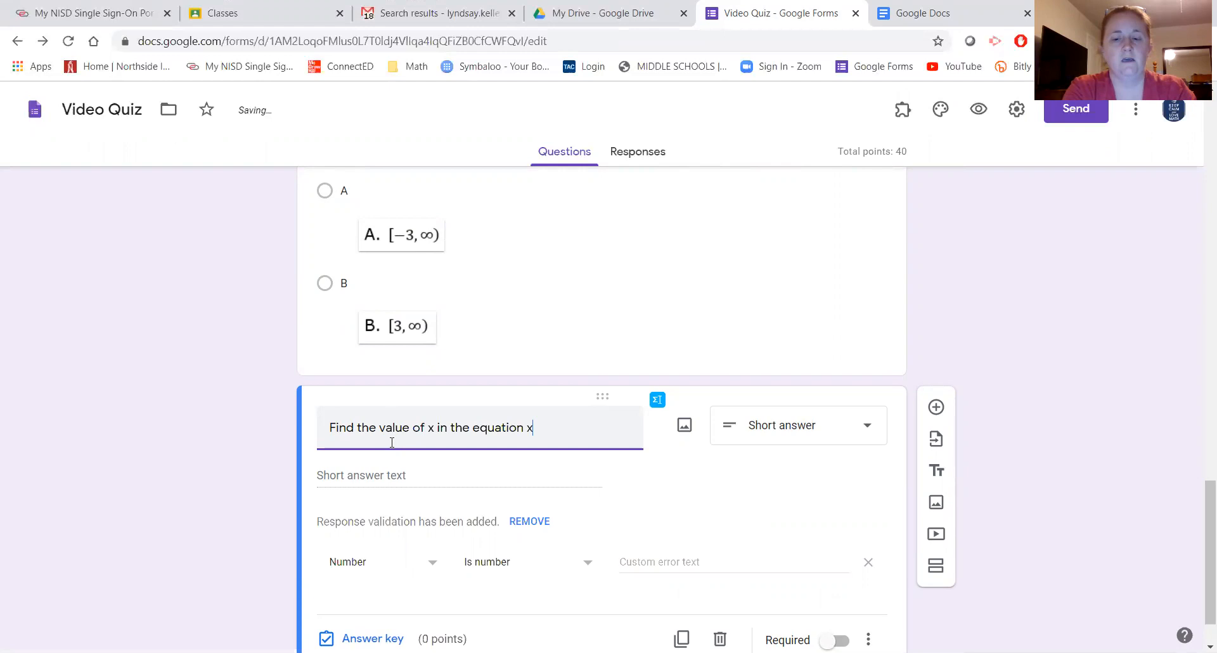
text( + 5 = 8.)
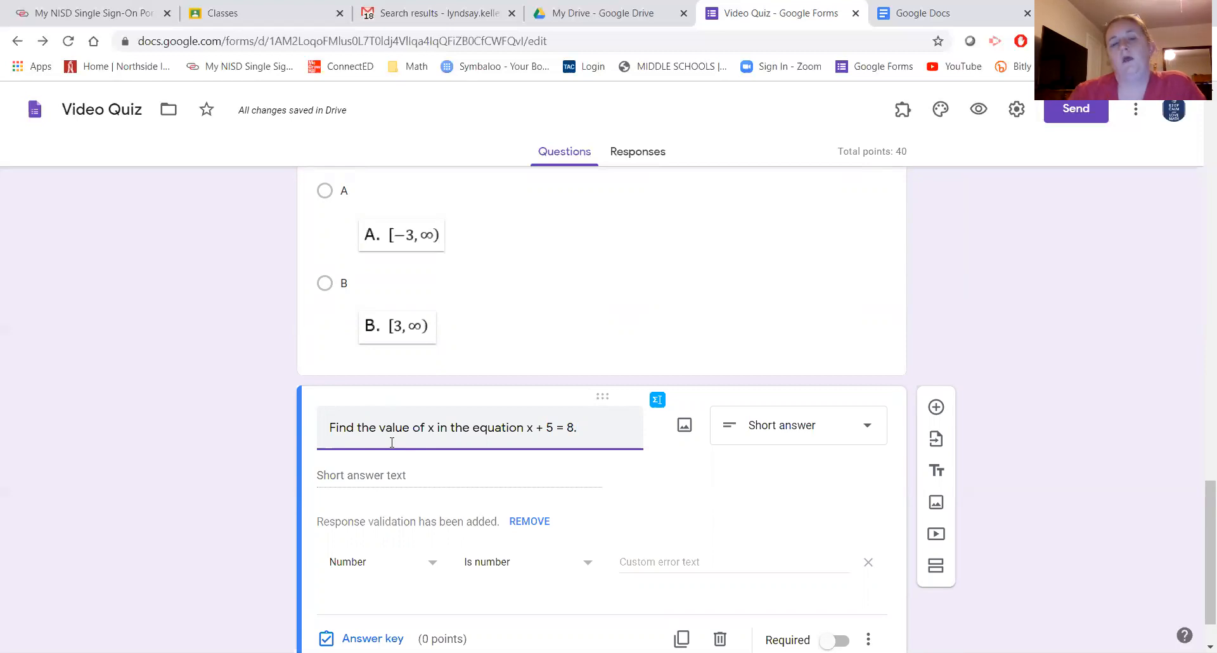
scroll(380, 501, down, 1)
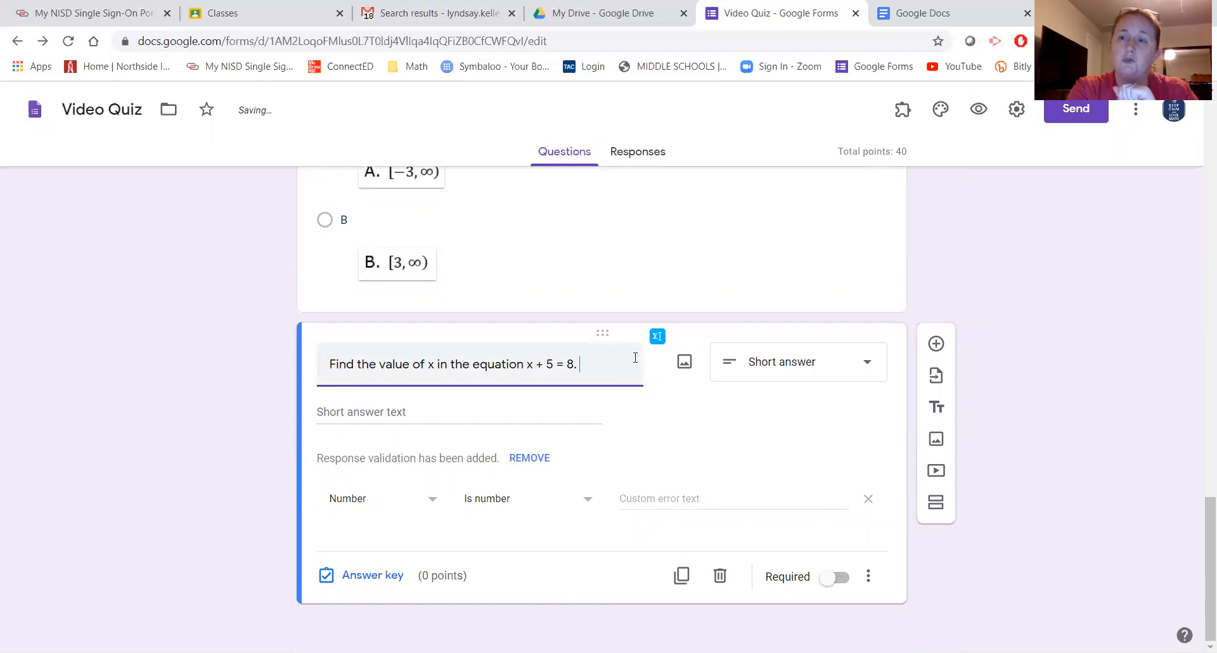
text(()
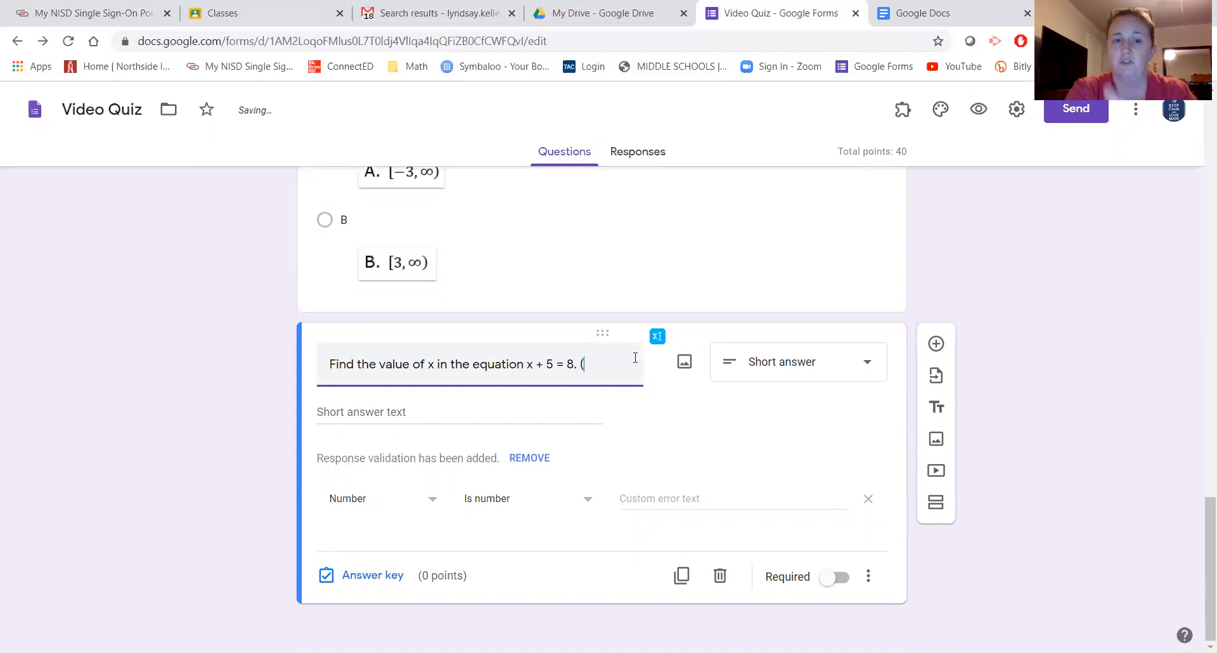
text(You do not have to type )
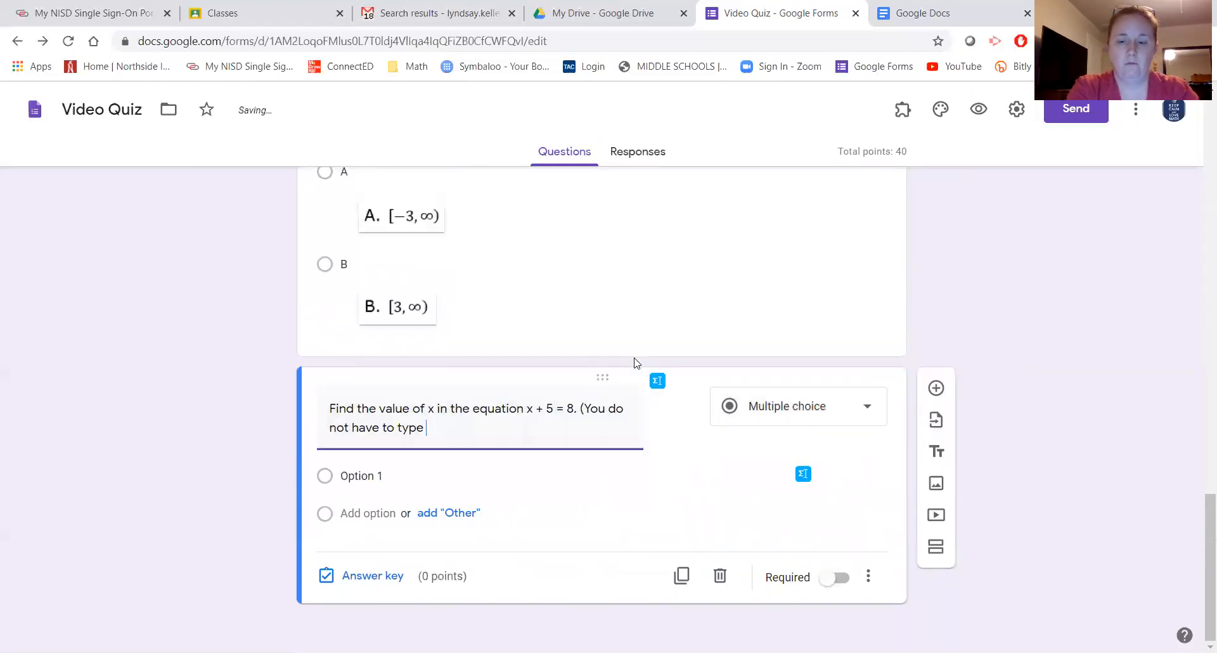
text("x =)
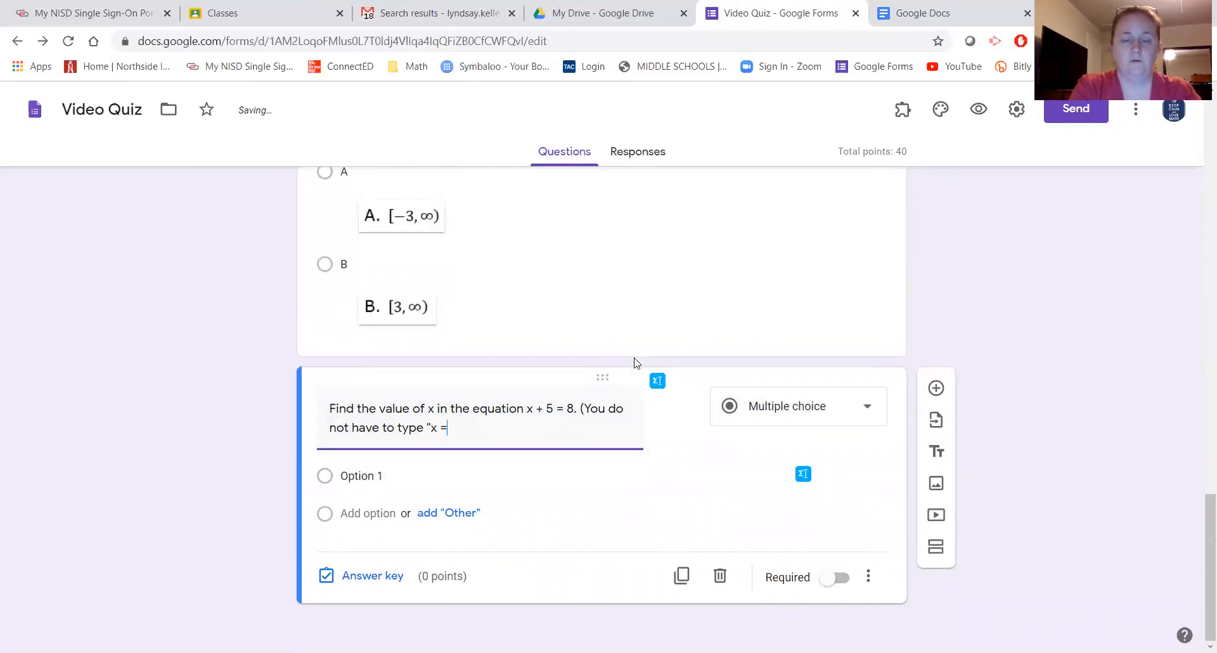
text(", just type the number.)
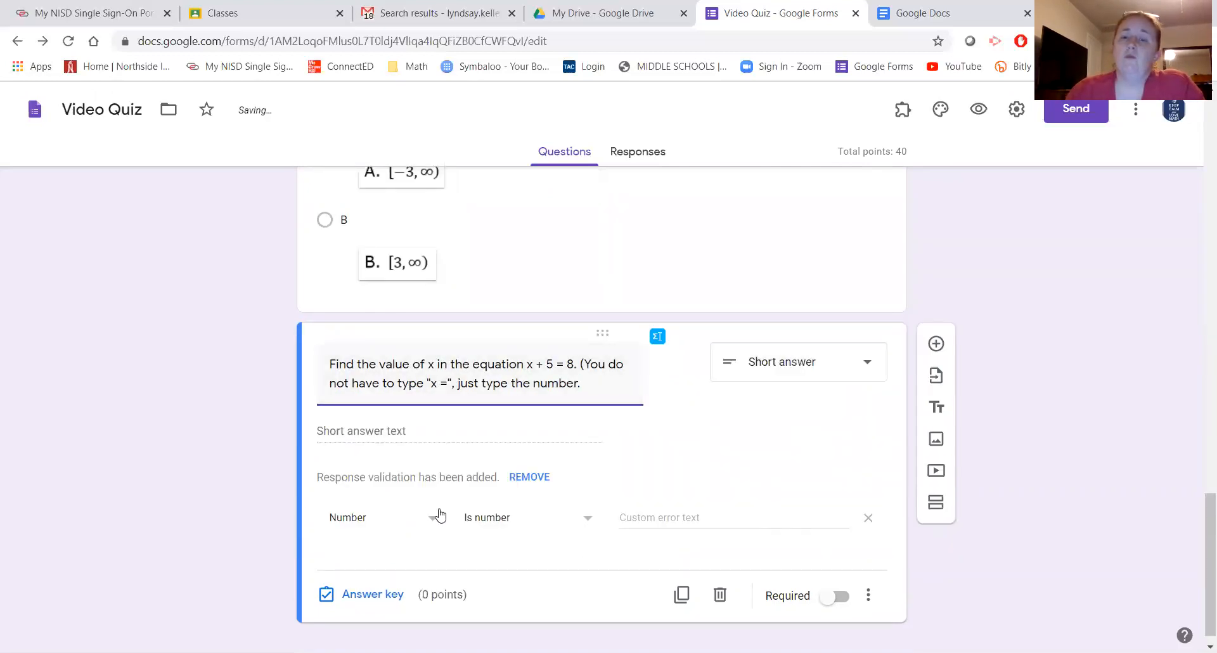
scroll(446, 508, down, 1)
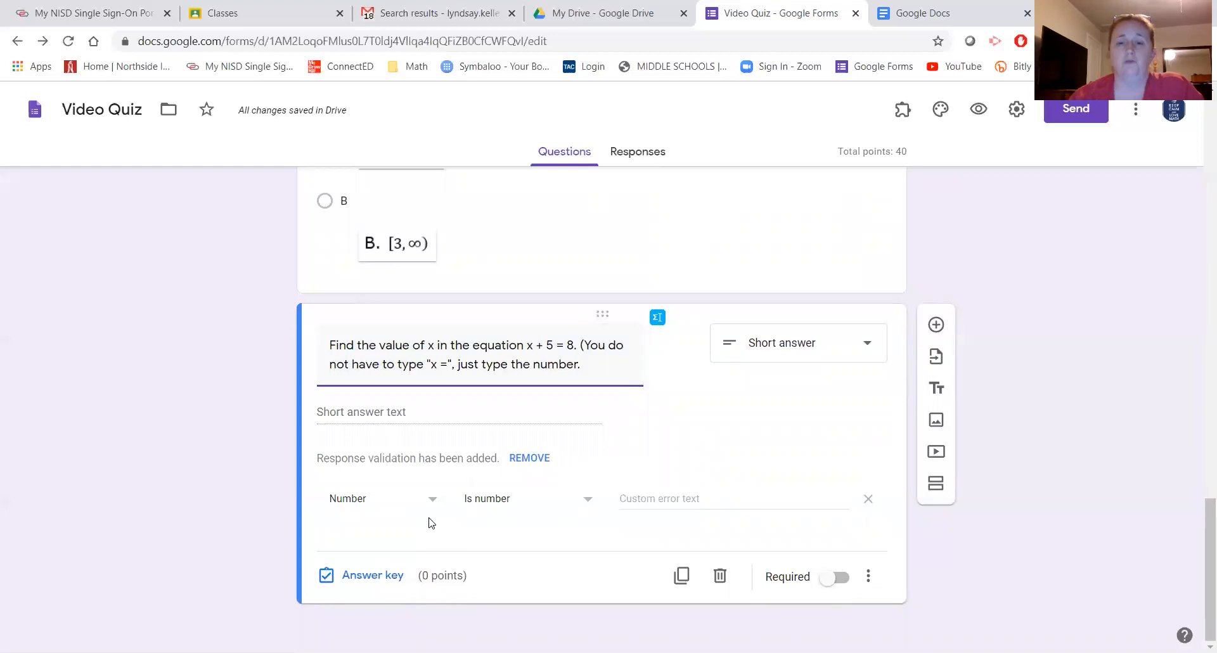
- Accept 3, x=3, x = 3, x= 3 and x =3 as correct, marking all other answers incorrect
click(387, 576)
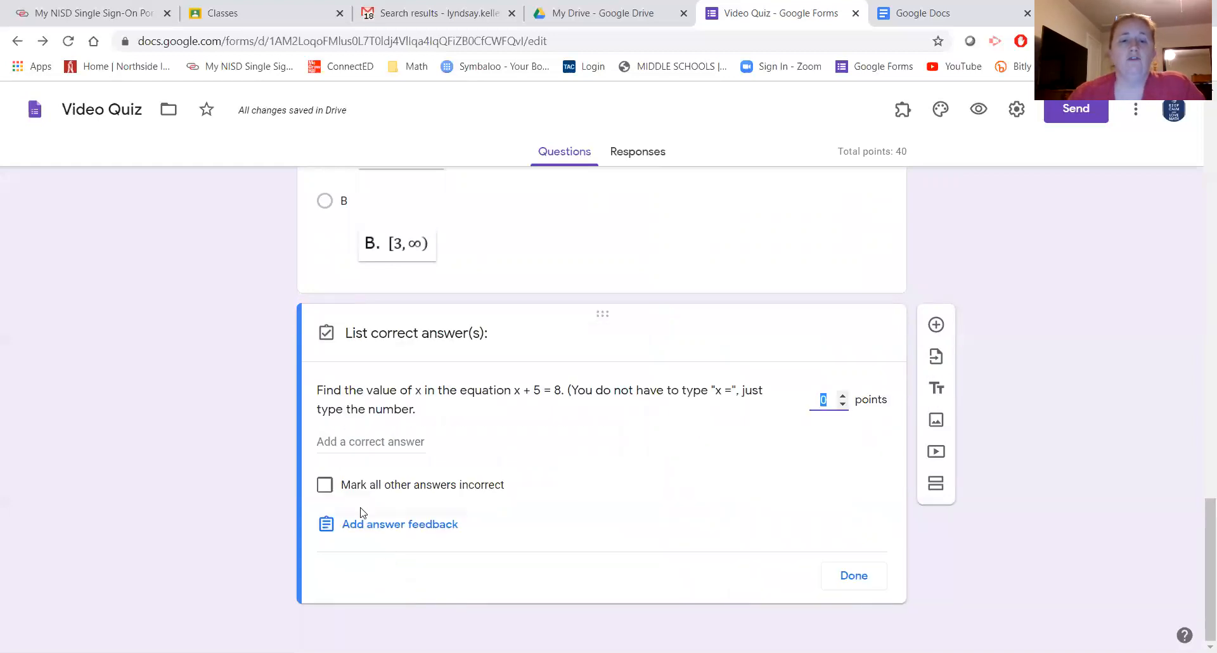
click(348, 442)
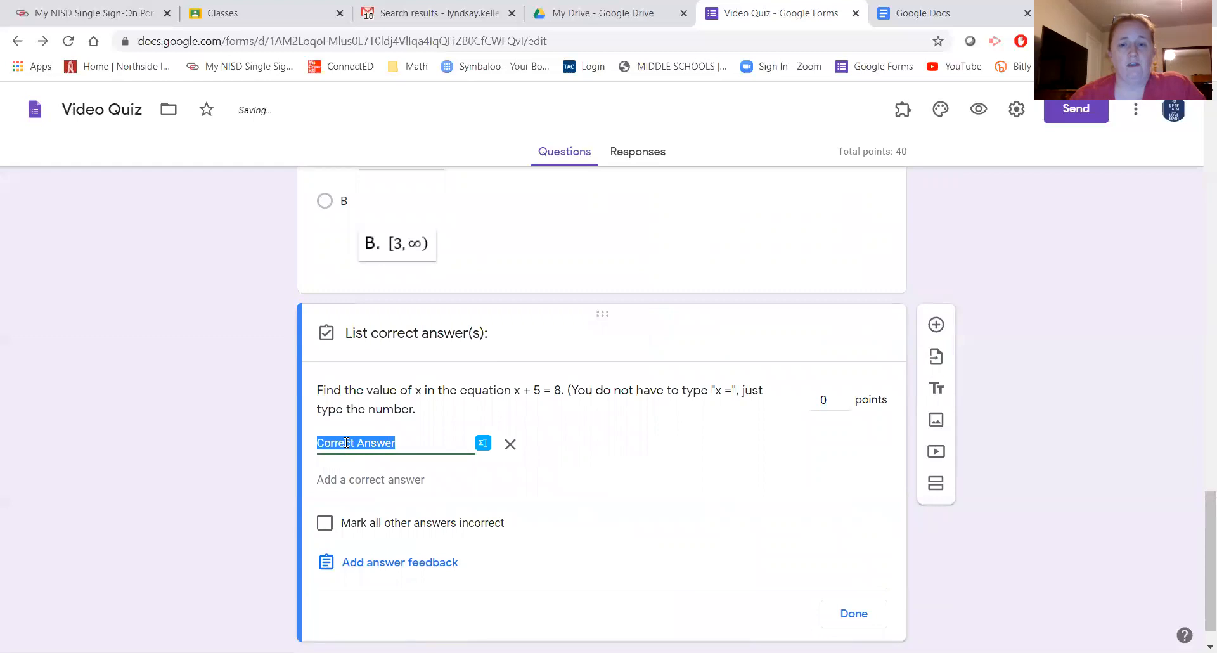
text(3)
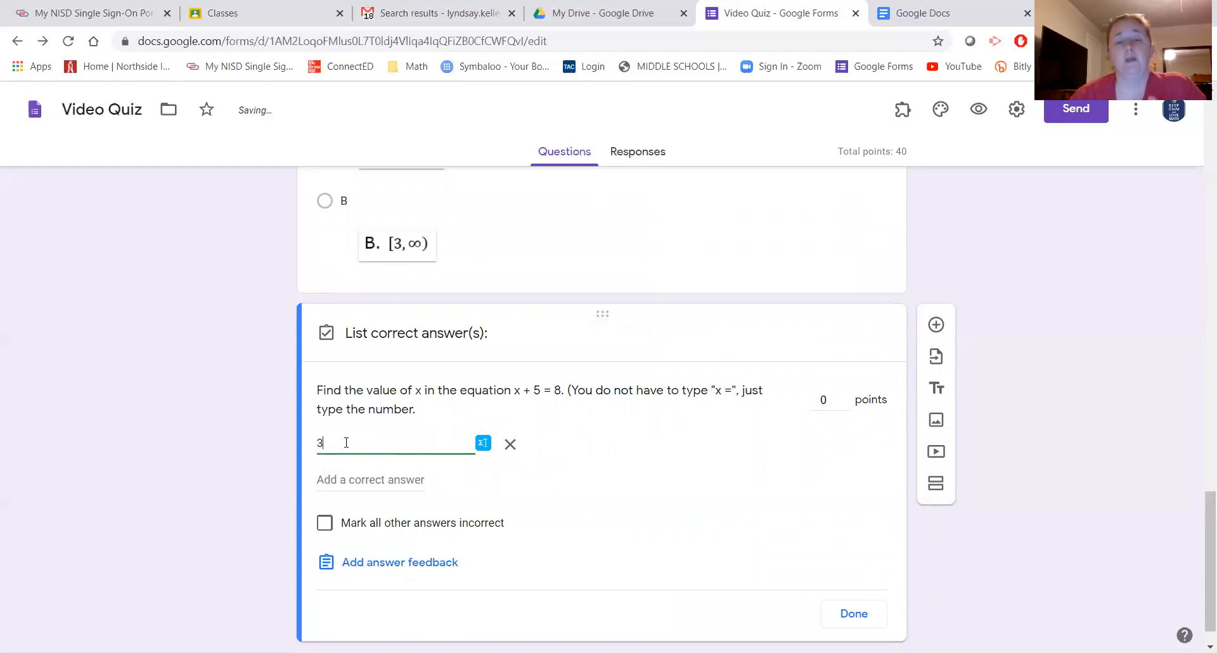
click(343, 480)
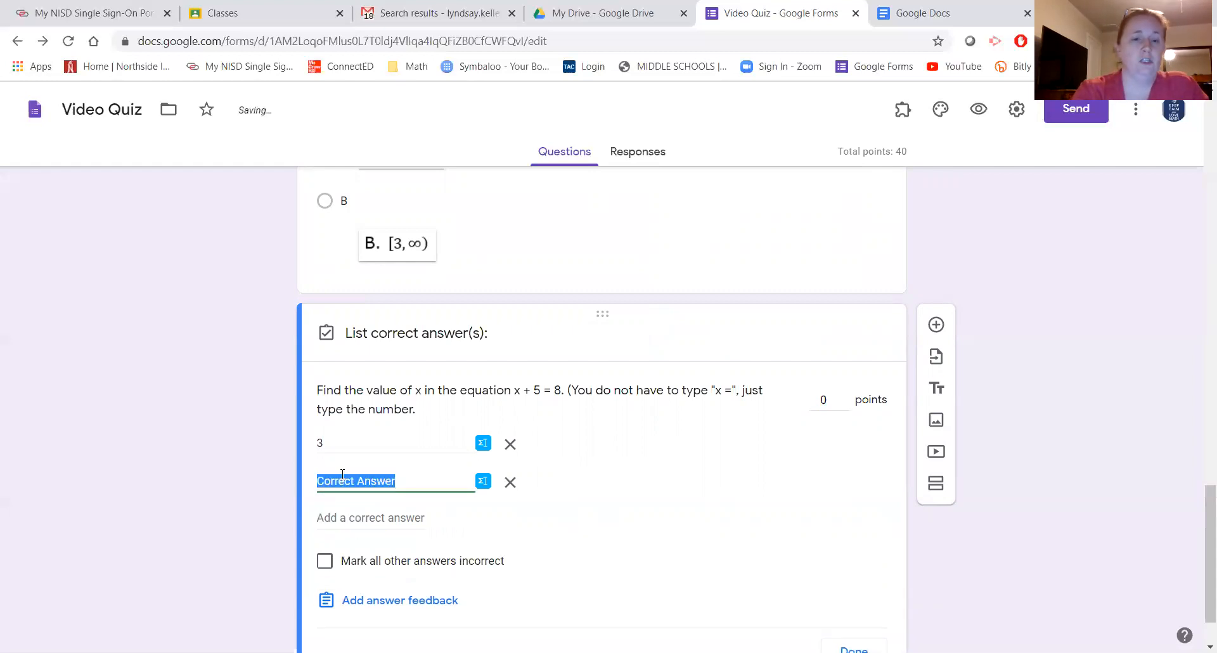
text(x=3)
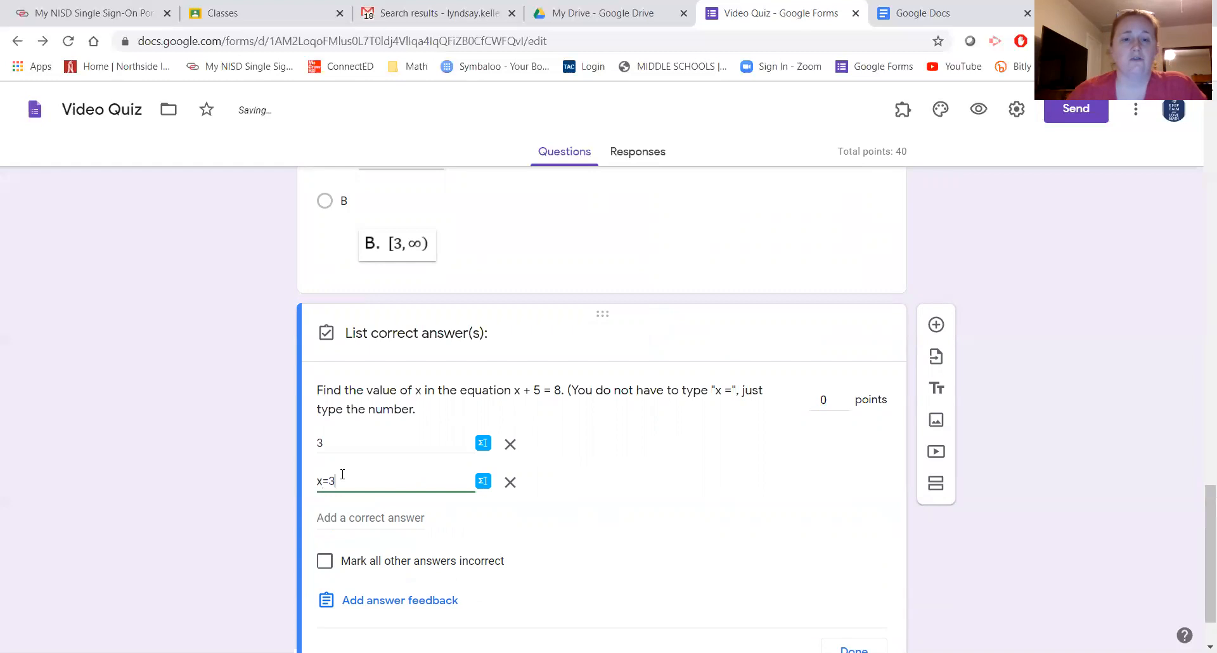
click(368, 520)
text(x = 3)
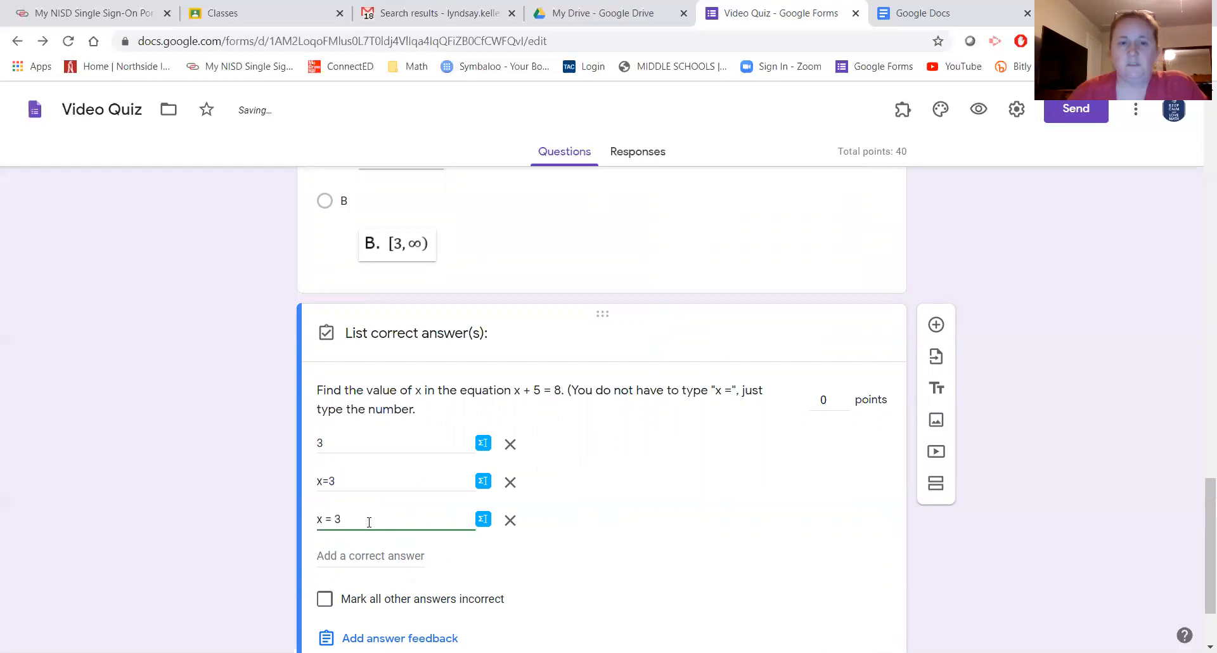
click(355, 561)
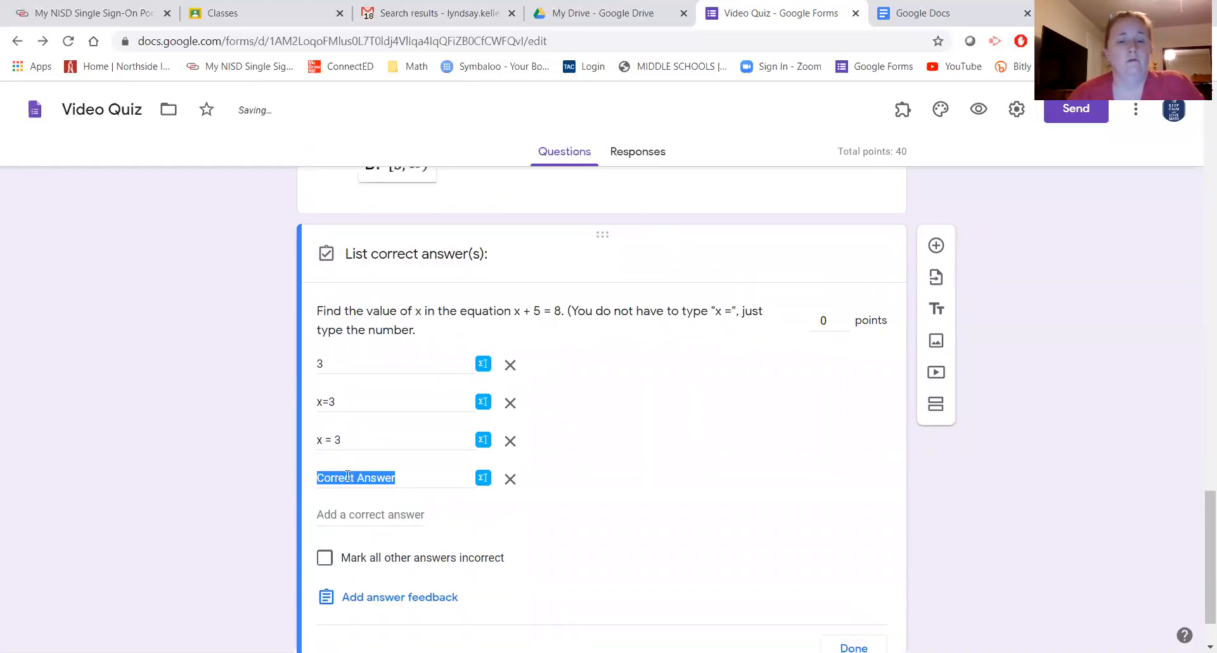
text(x= 3)
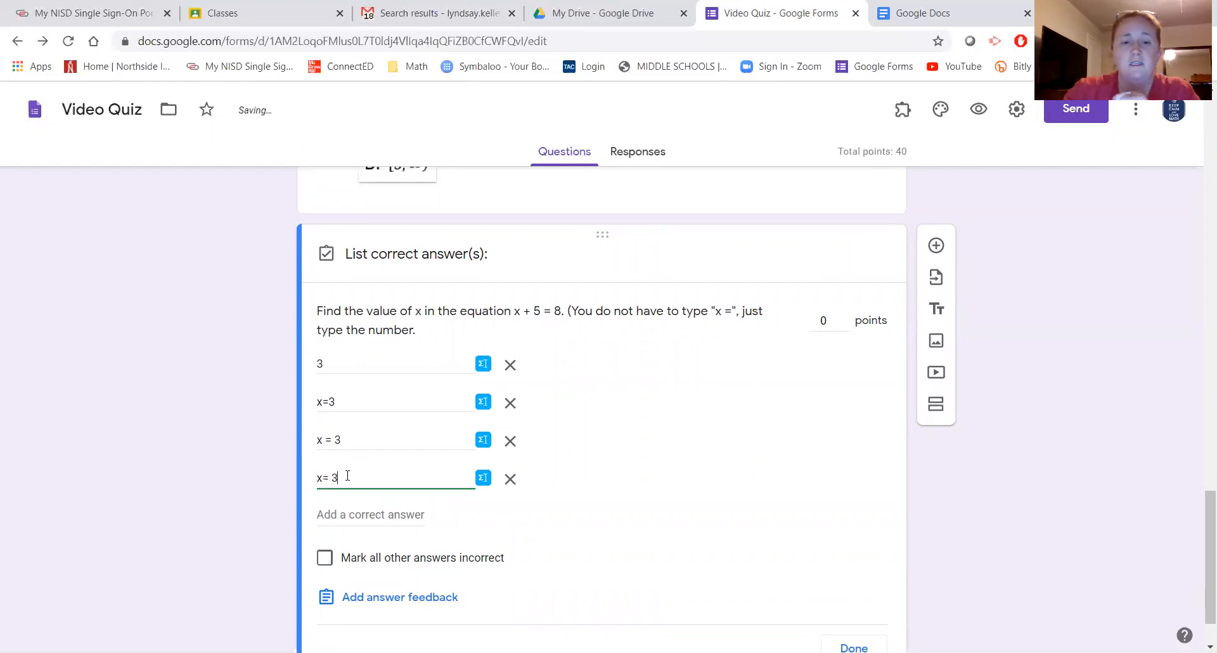
click(334, 511)
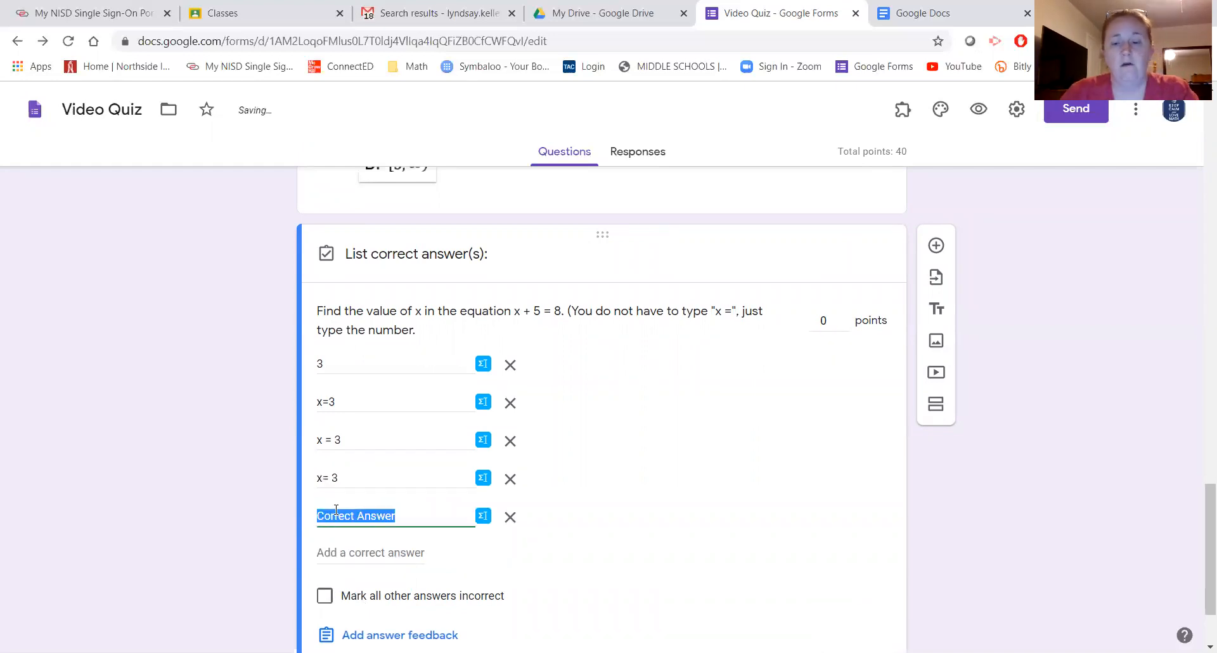
text(x =3)
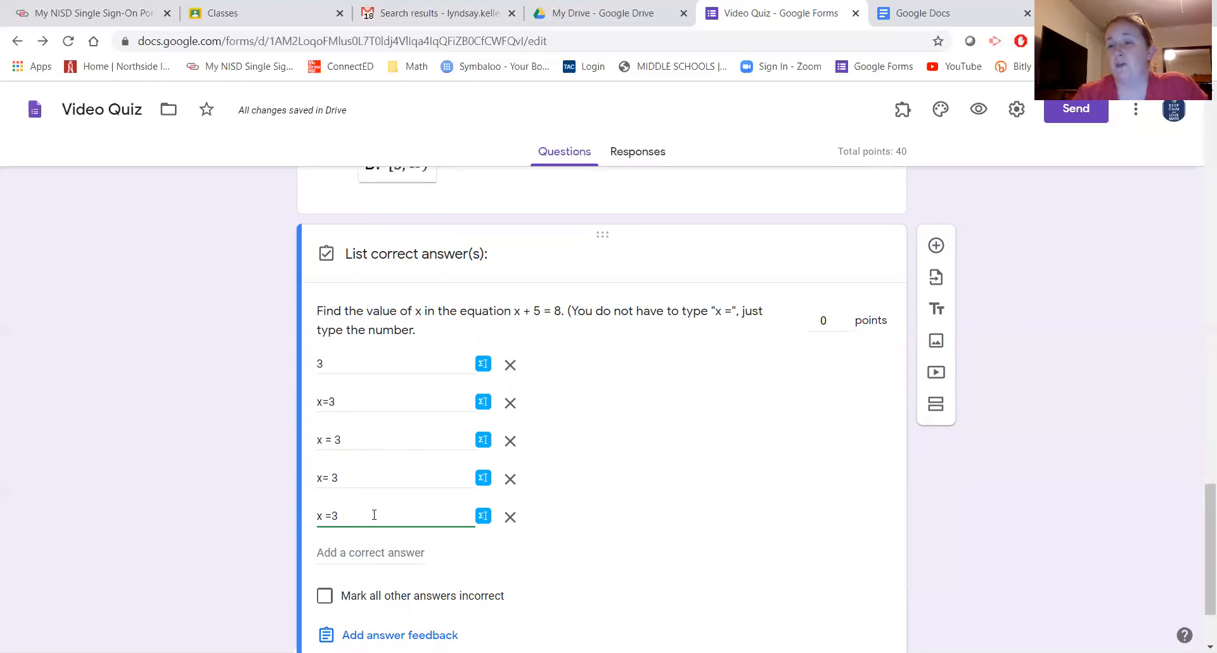
scroll(380, 510, down, 1)
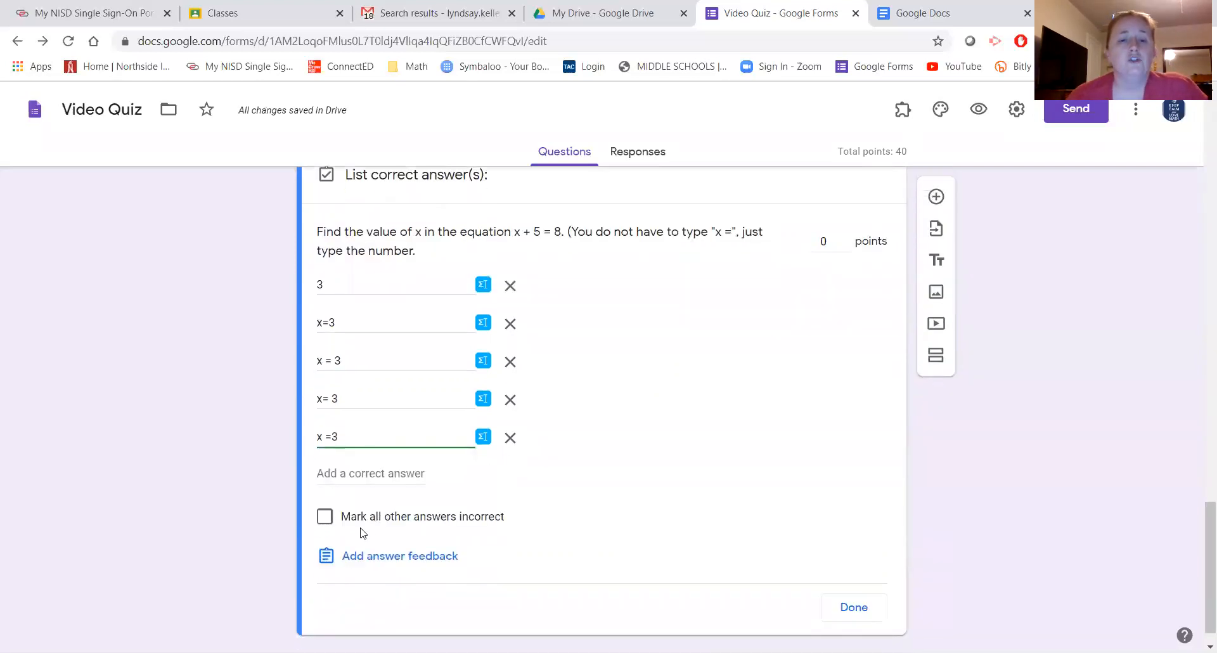
click(324, 516)
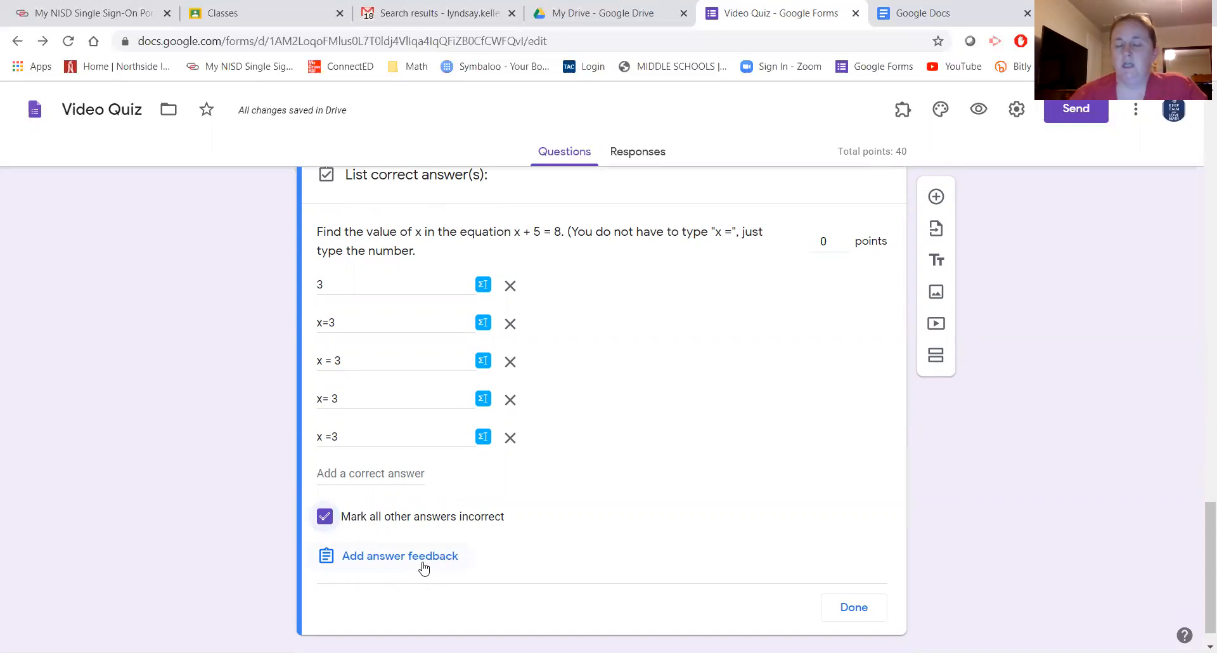
- Save 'Go back and check your math' as the feedback for all answers
click(352, 557)
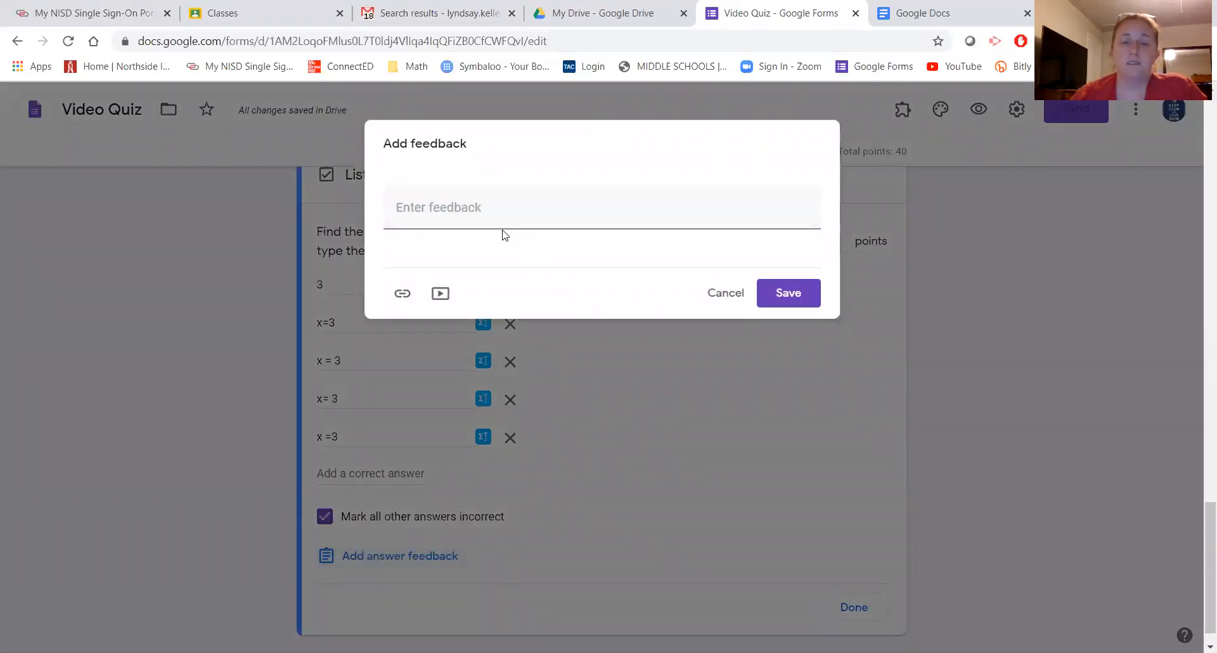
click(581, 219)
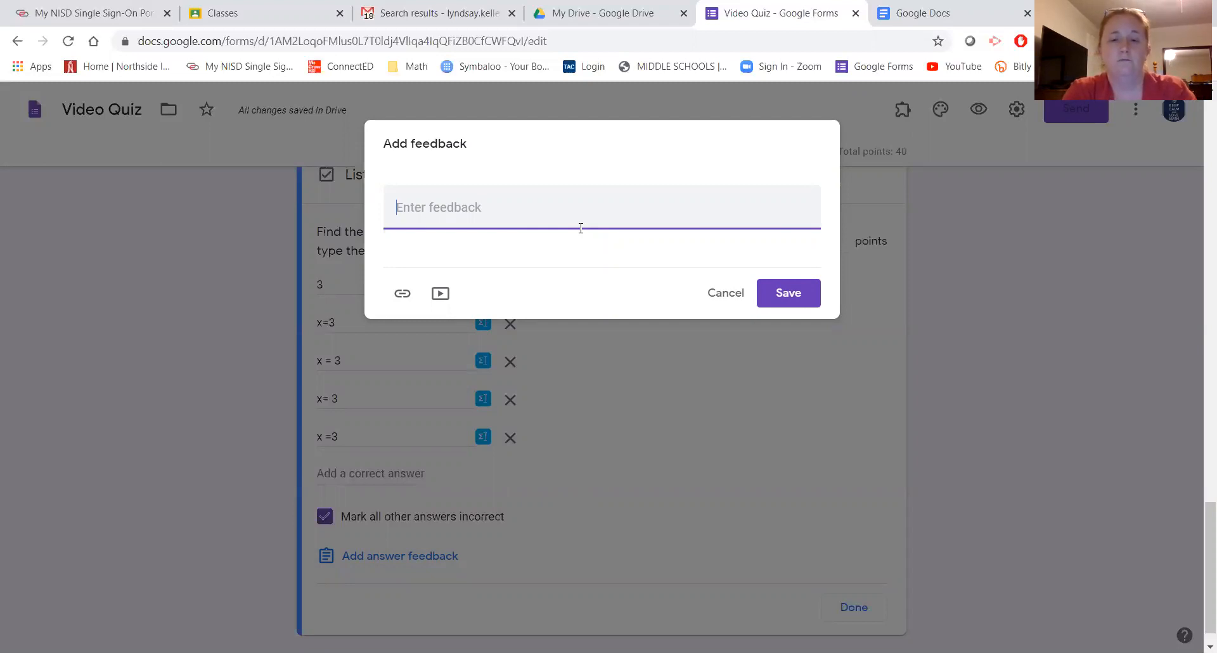
text(Go )
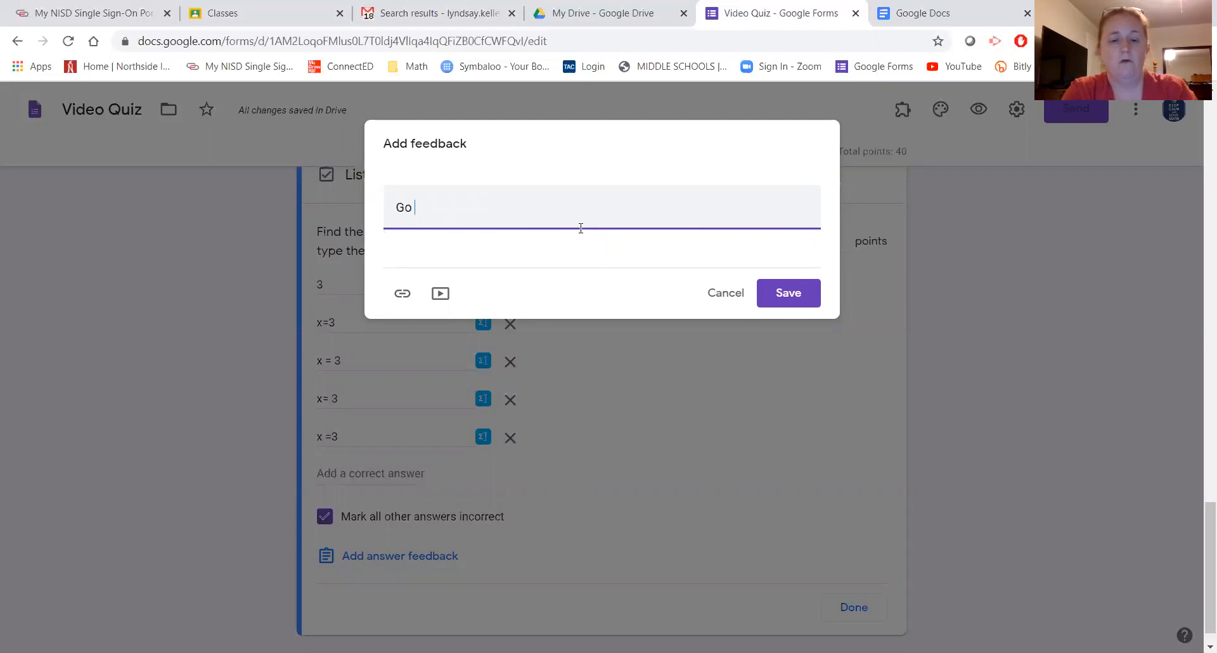
text(back and )
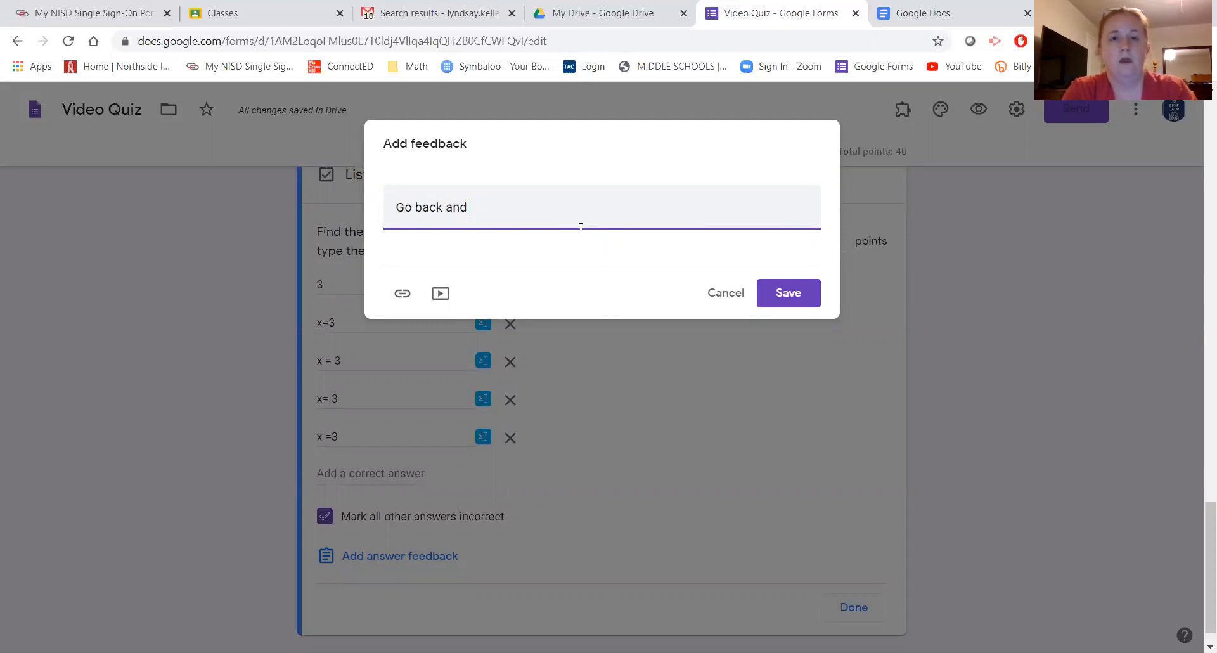
text(check your)
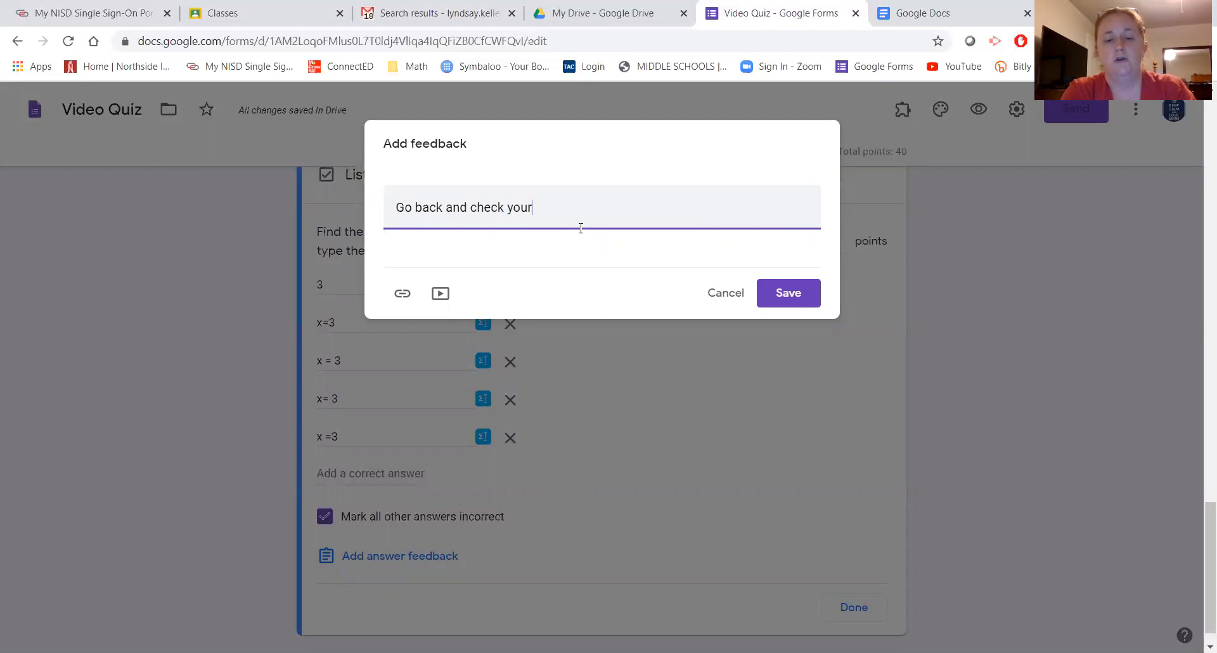
text( math.)
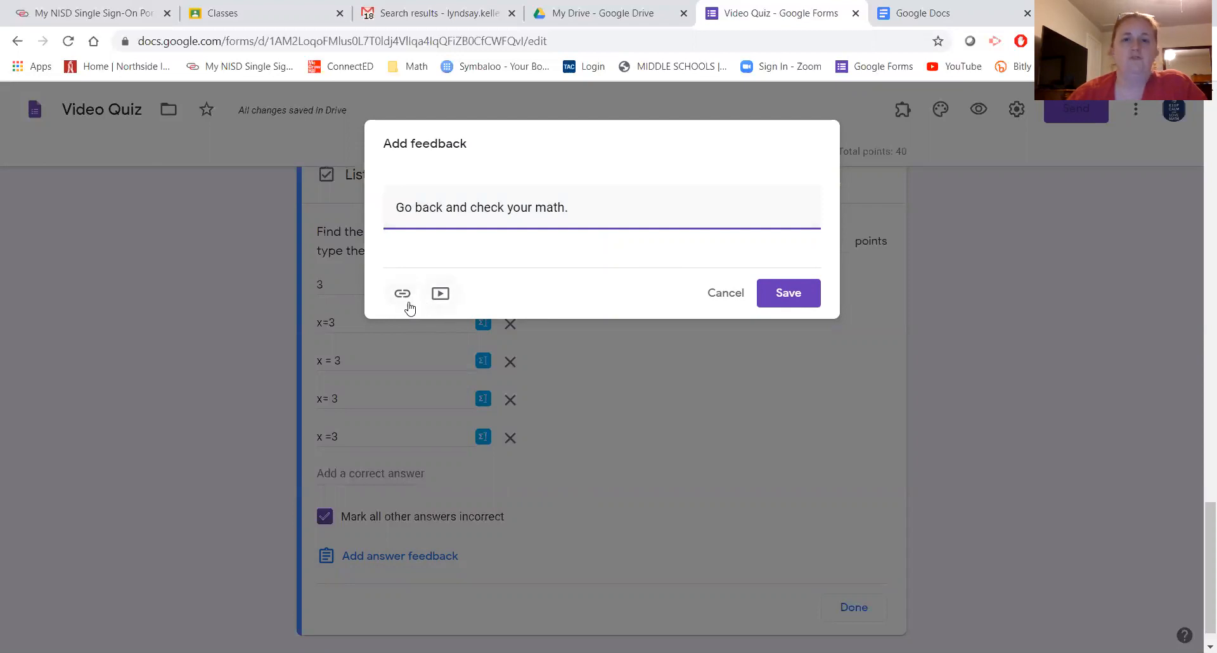
click(790, 292)
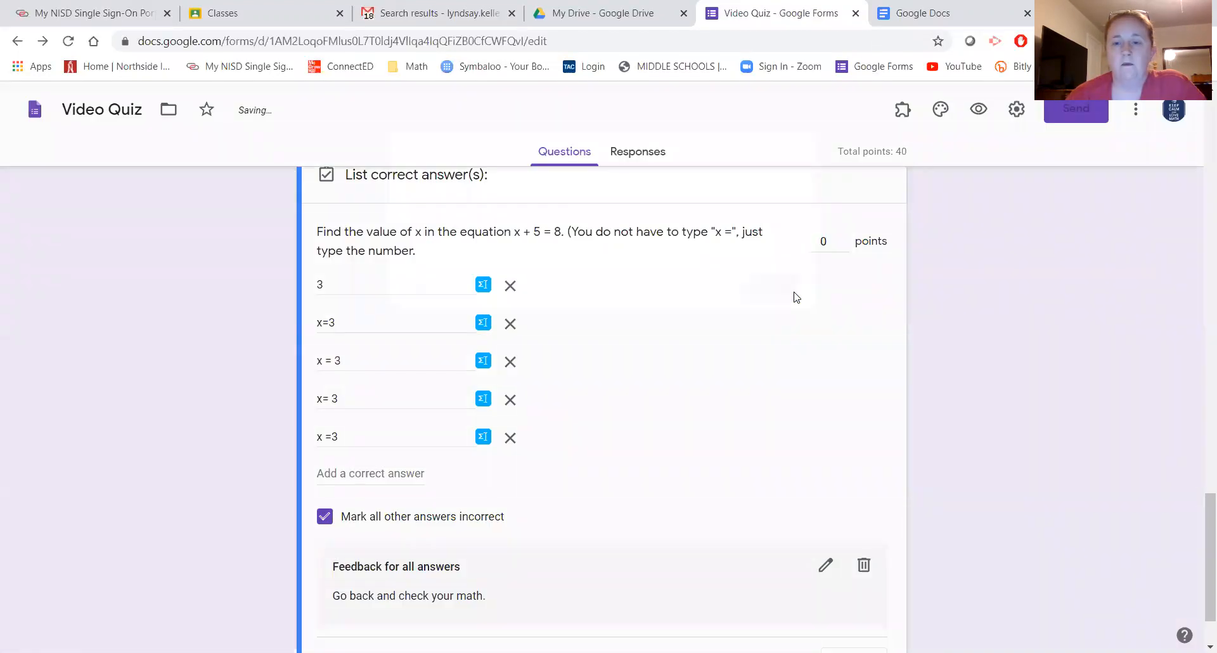
- Enter 20 points for the x + 5 = 8 question in the answer key and confirm with Done
scroll(777, 386, up, 3)
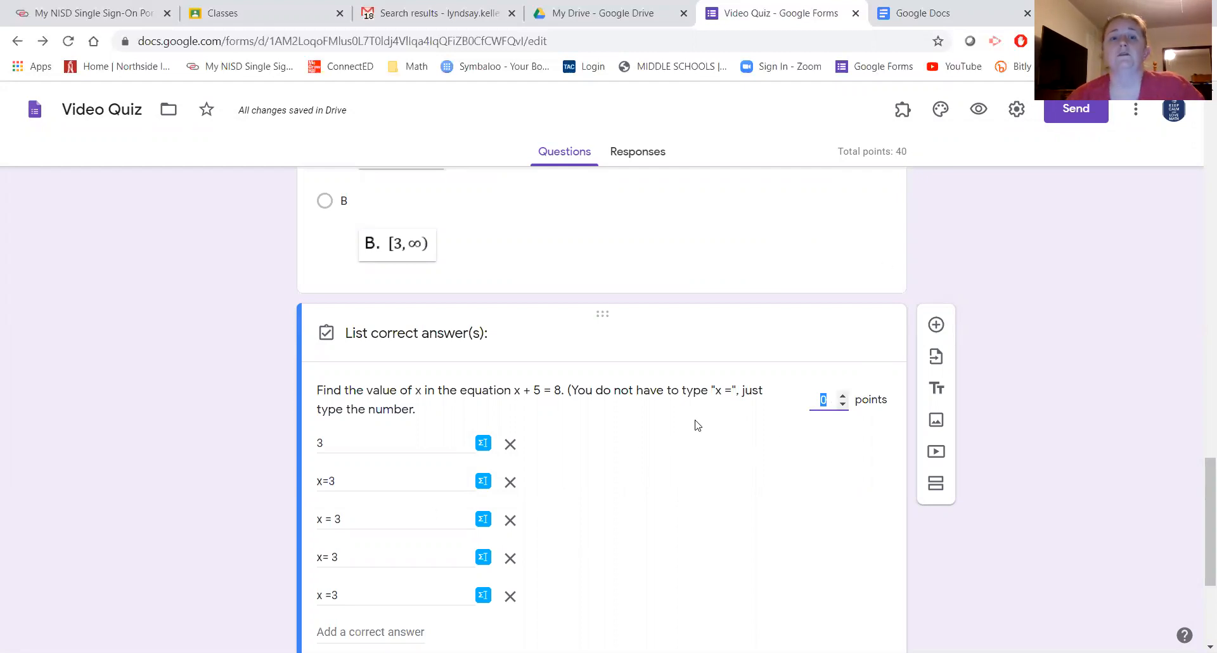
scroll(694, 424, up, 1)
scroll(742, 413, down, 2)
scroll(760, 422, down, 1)
scroll(770, 412, up, 1)
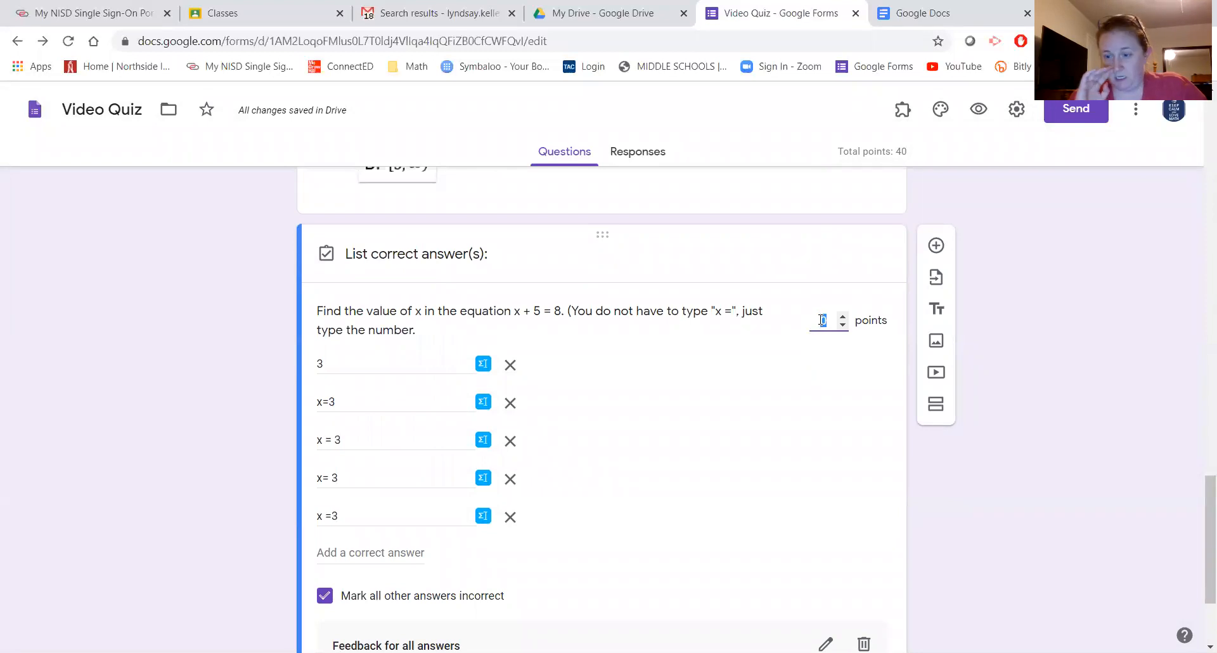
text(20)
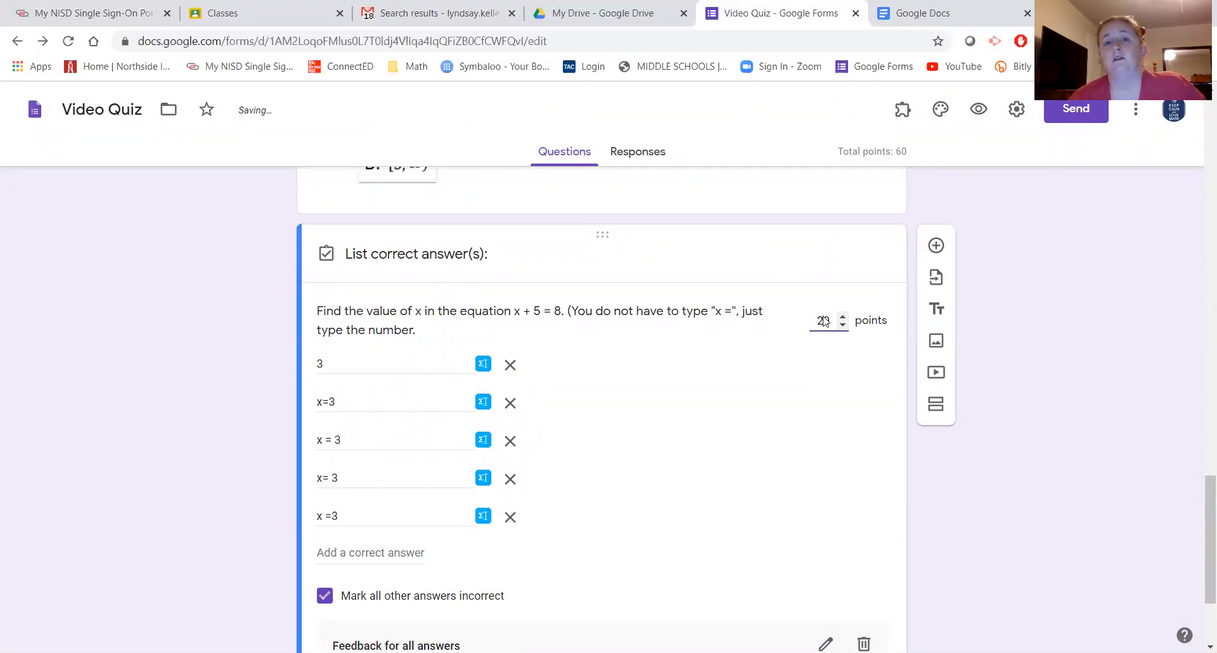
scroll(823, 476, down, 3)
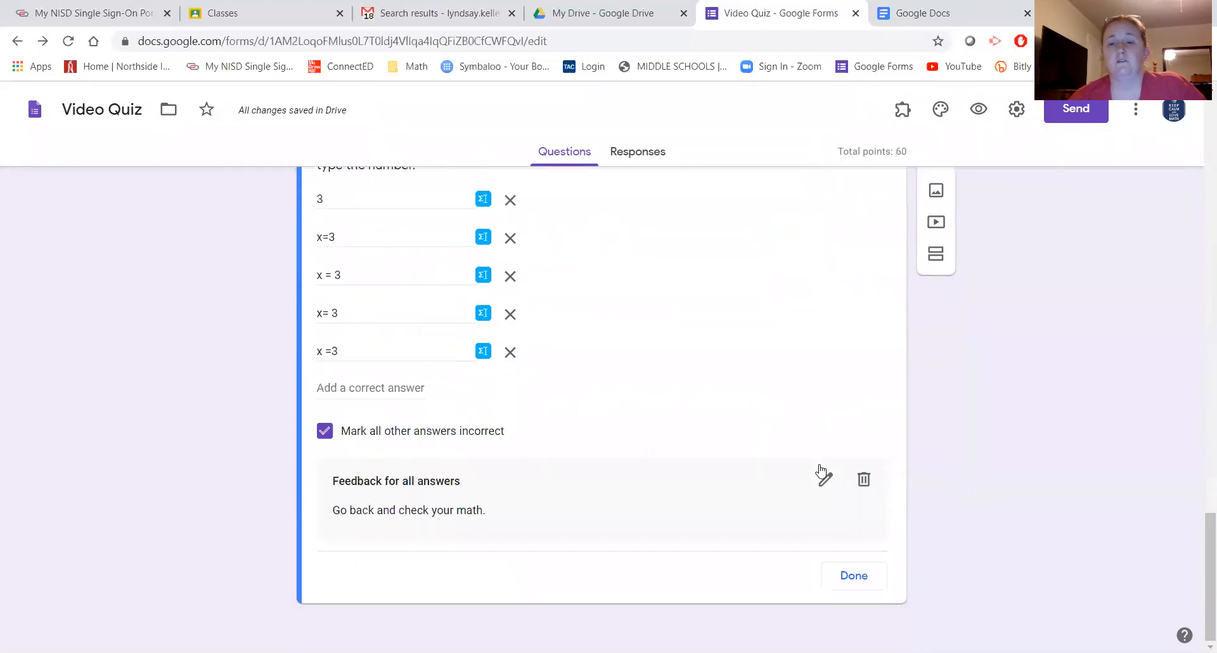
click(847, 578)
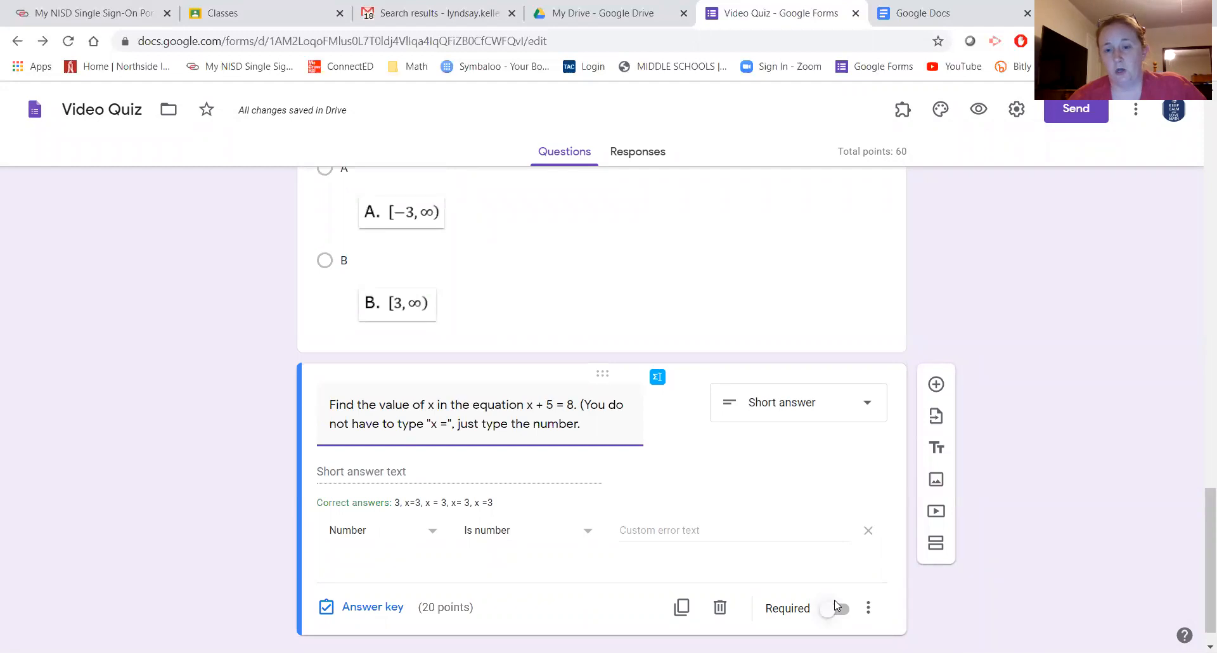
- Select the graph domain question and make it required
scroll(783, 547, up, 5)
click(780, 542)
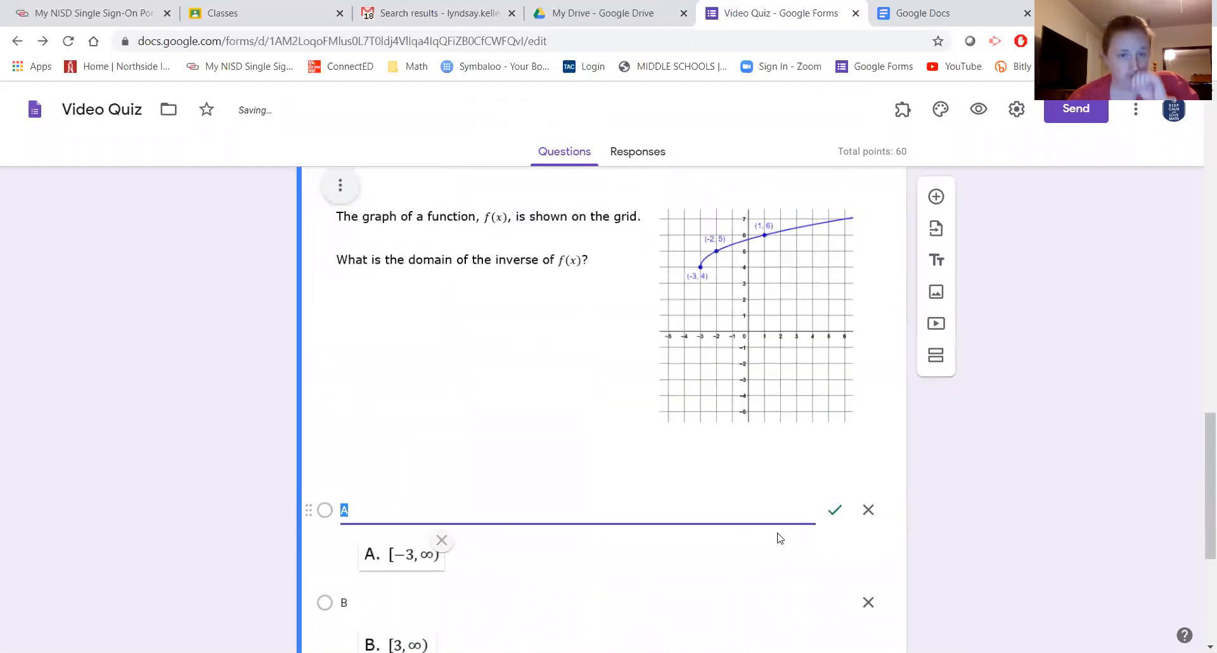
scroll(775, 544, down, 5)
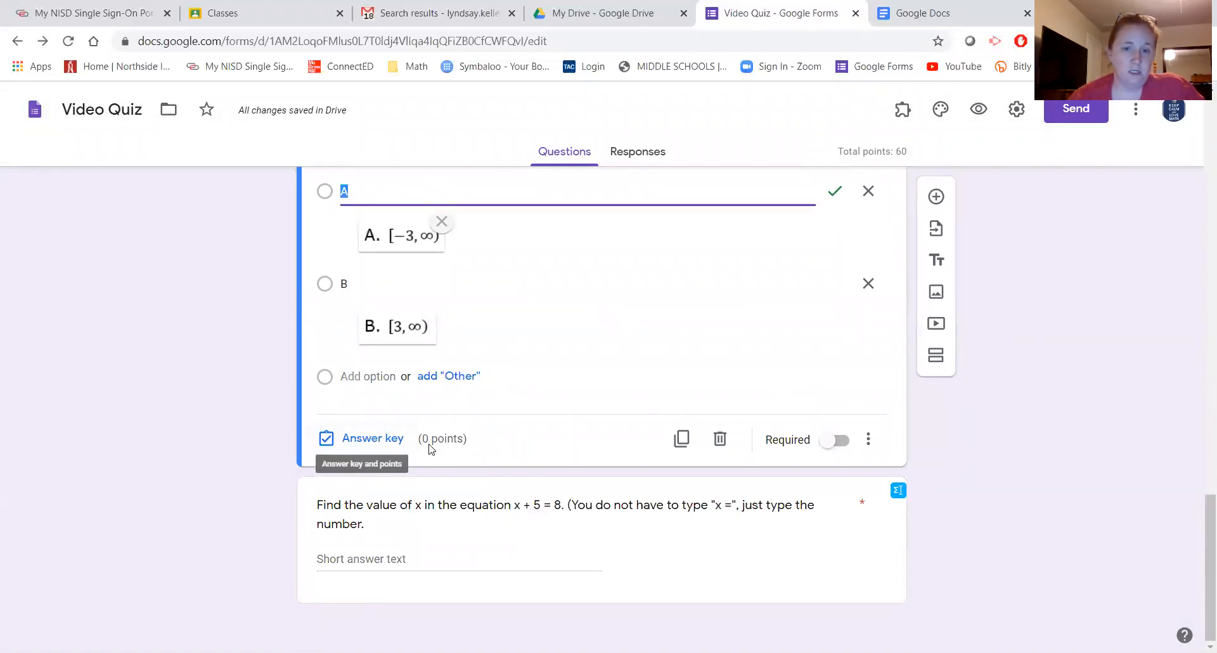
click(835, 440)
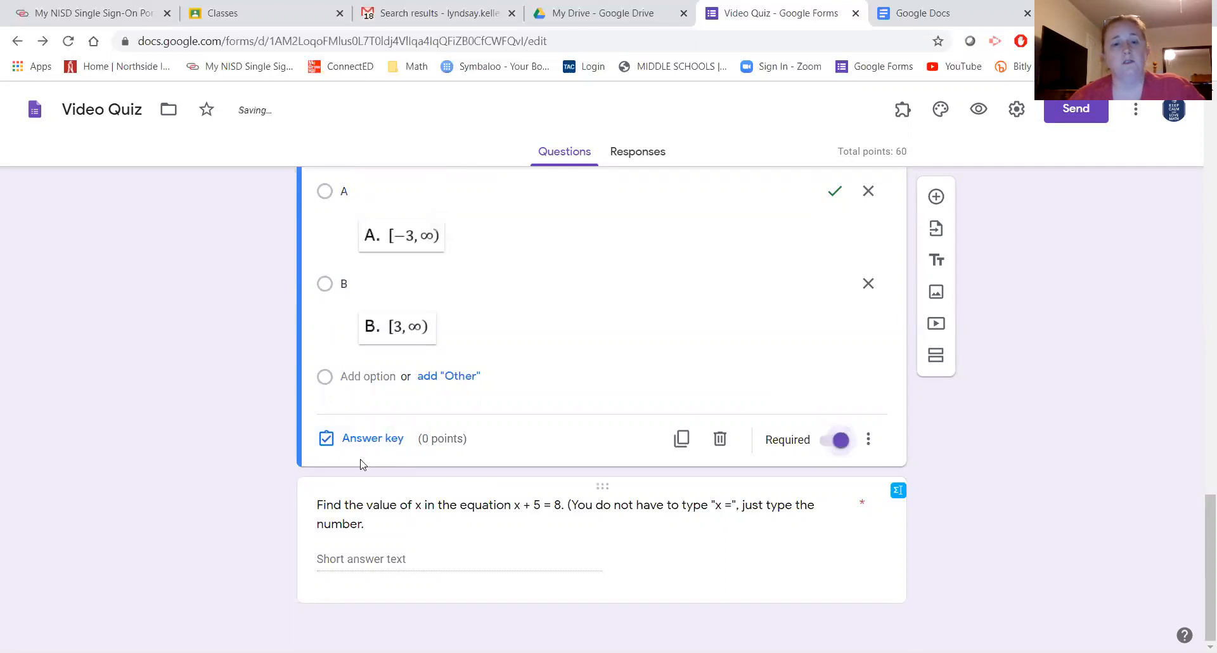
- Set the graph question's answer-key points to 40 and confirm with Done
click(366, 437)
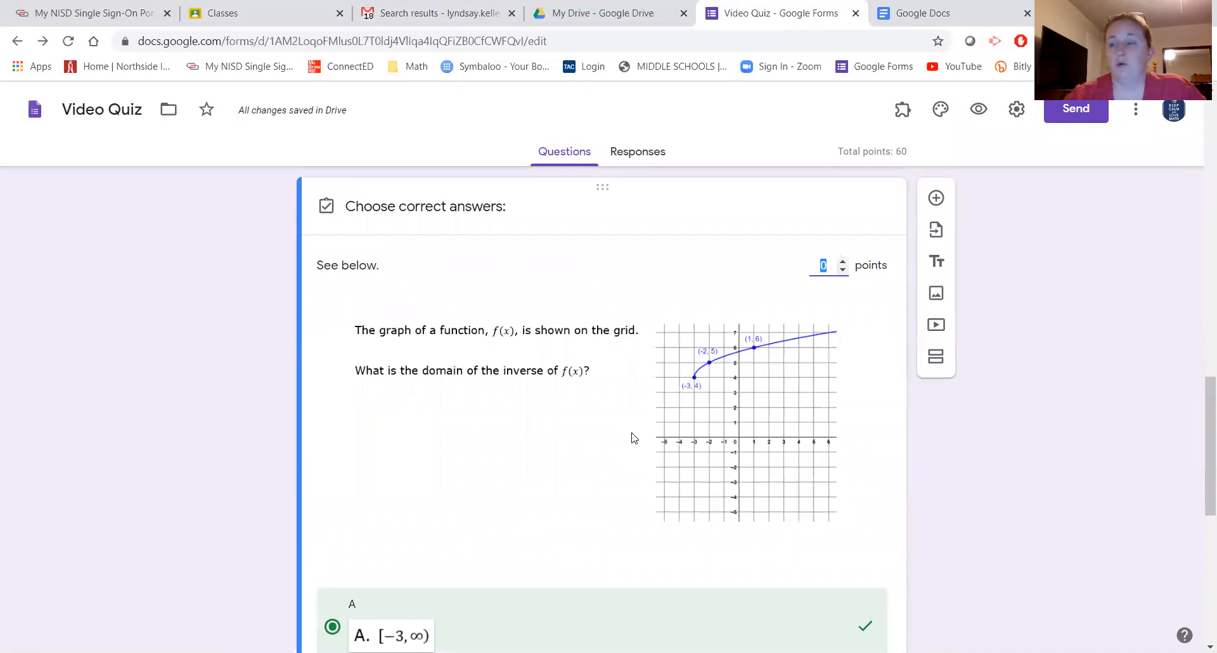
text(20)
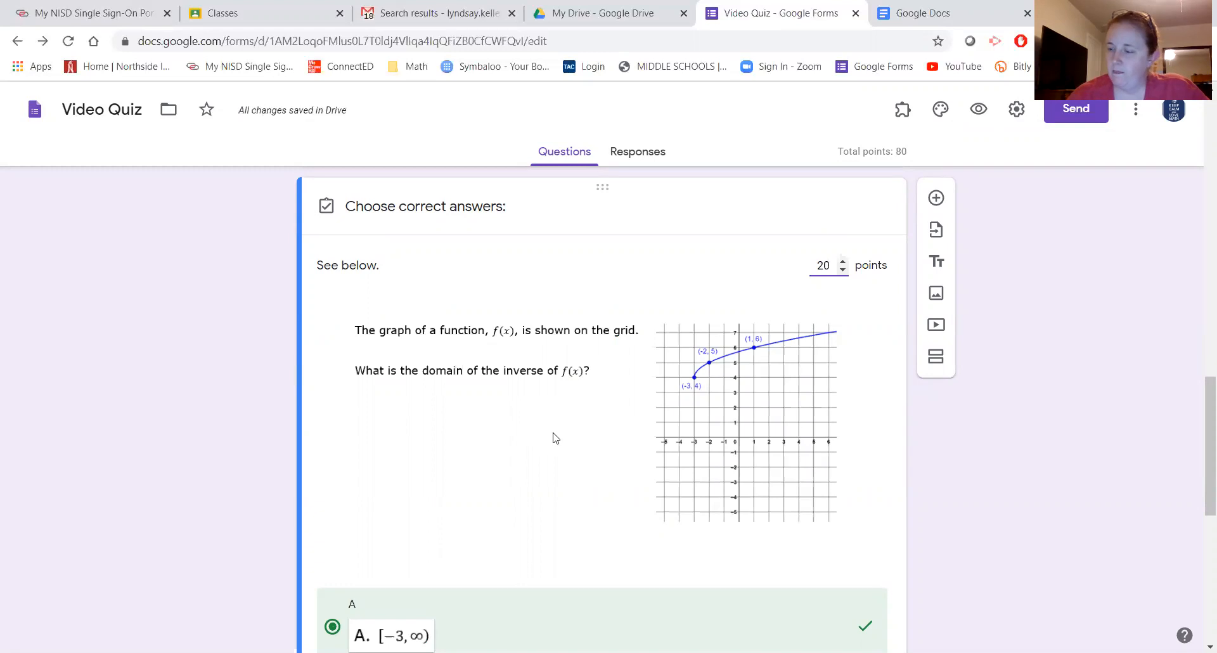
scroll(556, 431, down, 8)
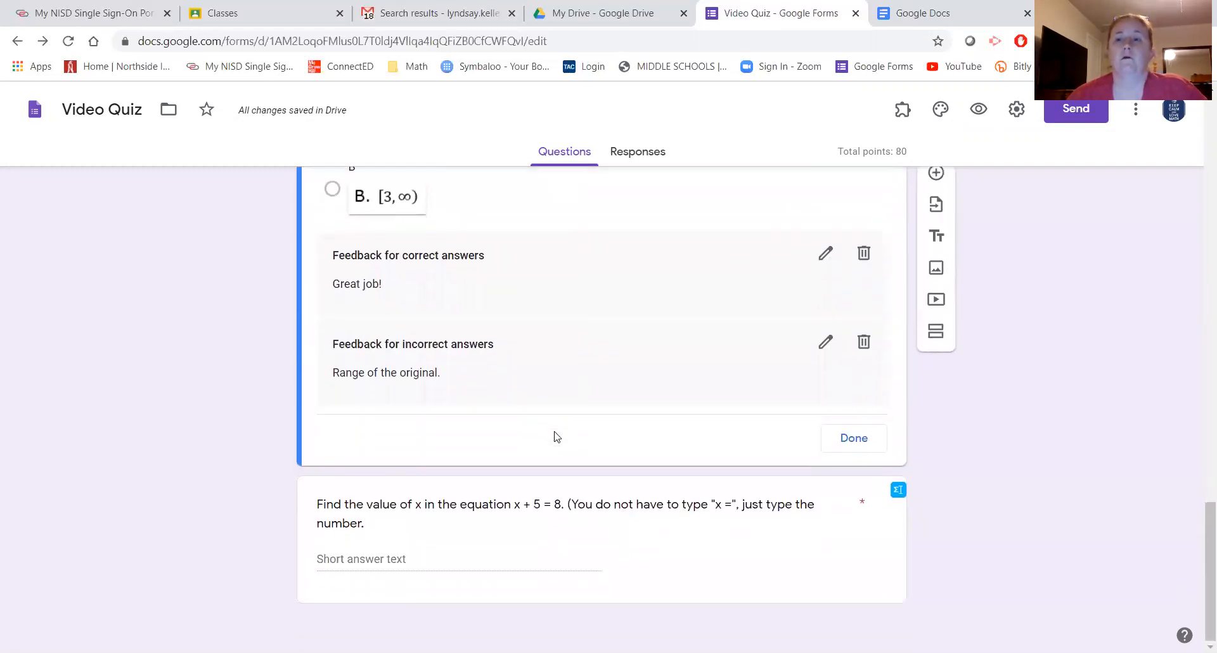
scroll(558, 433, up, 7)
key(BackSpace)
key(BackSpace)
text(40)
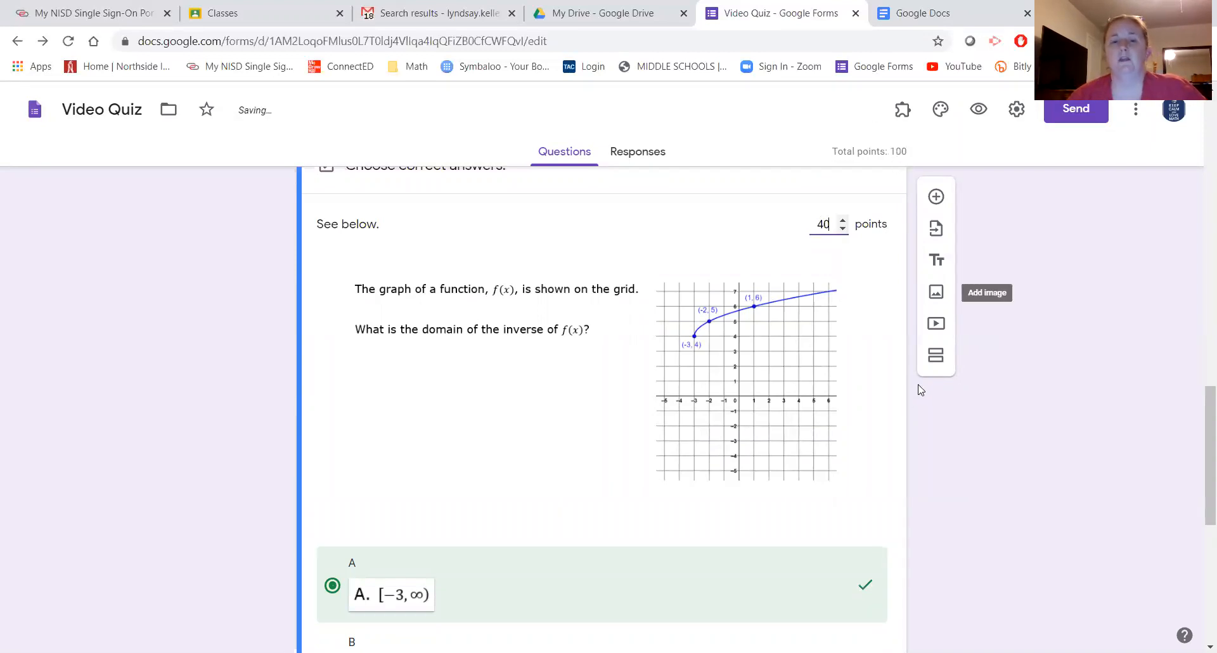
scroll(875, 403, down, 6)
scroll(875, 403, down, 1)
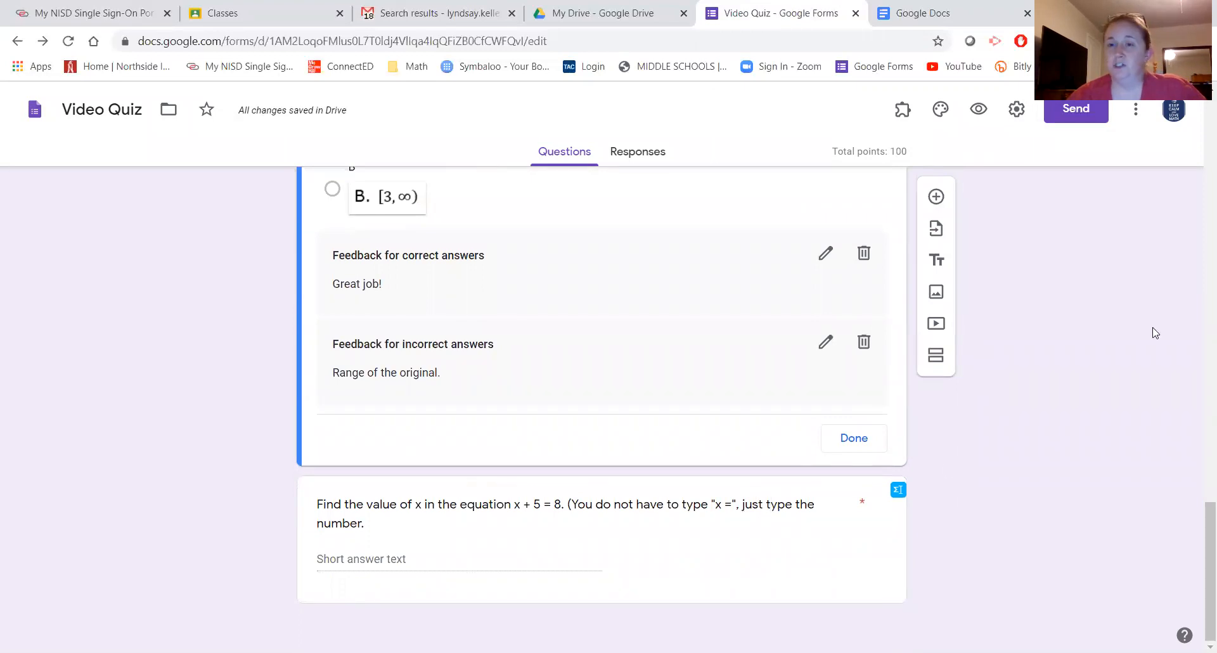
click(851, 444)
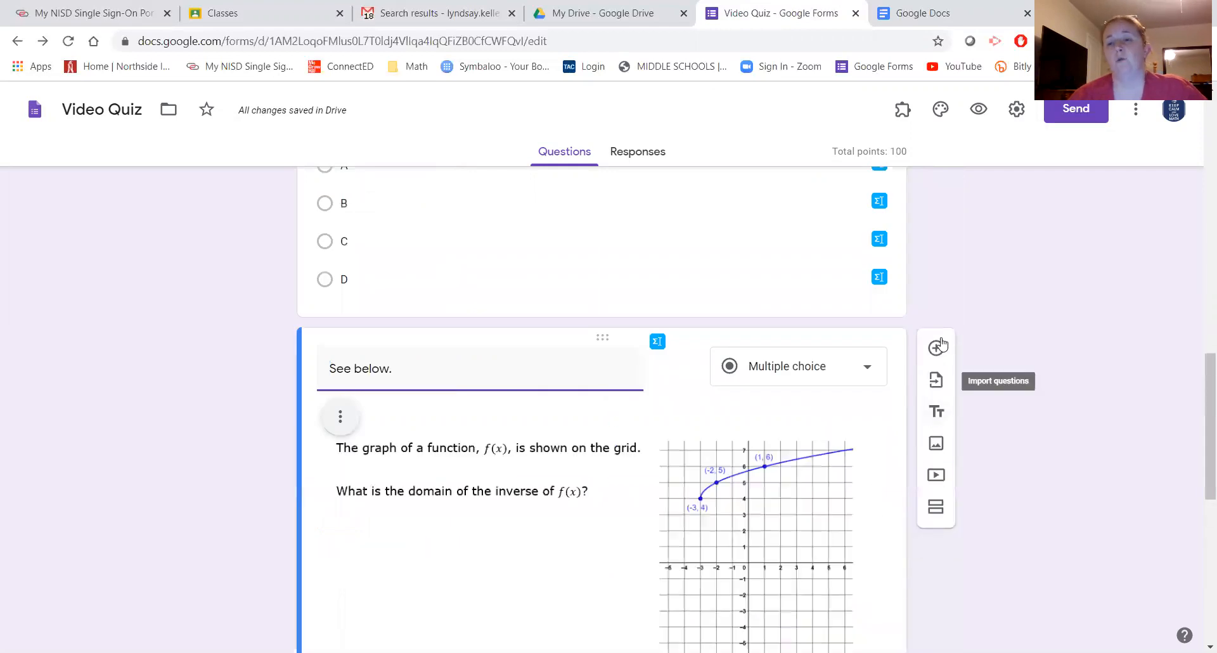
- Add a blank question, look at its type choices without changing them, then delete it
click(937, 540)
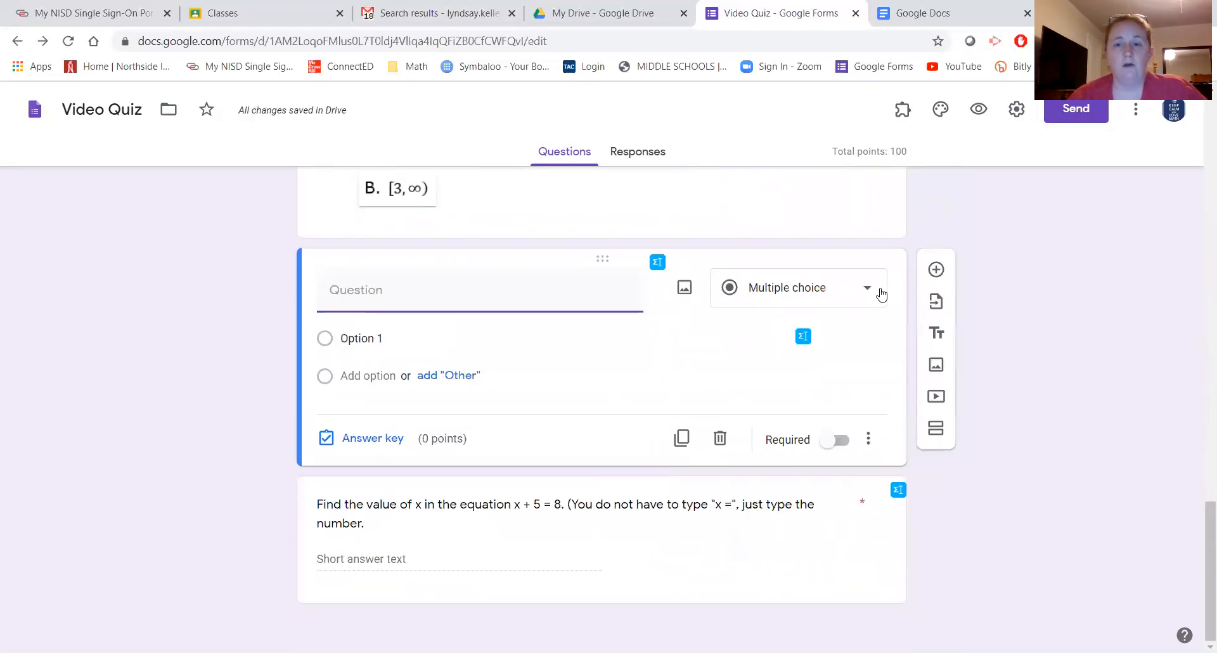
click(873, 292)
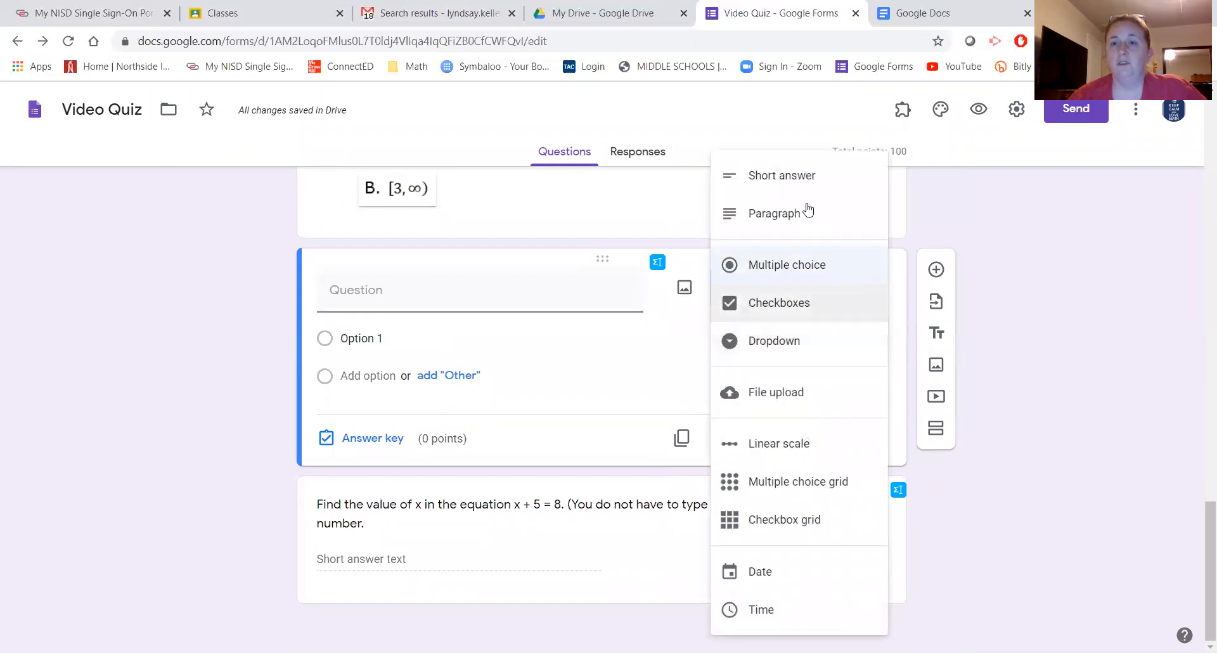
click(604, 485)
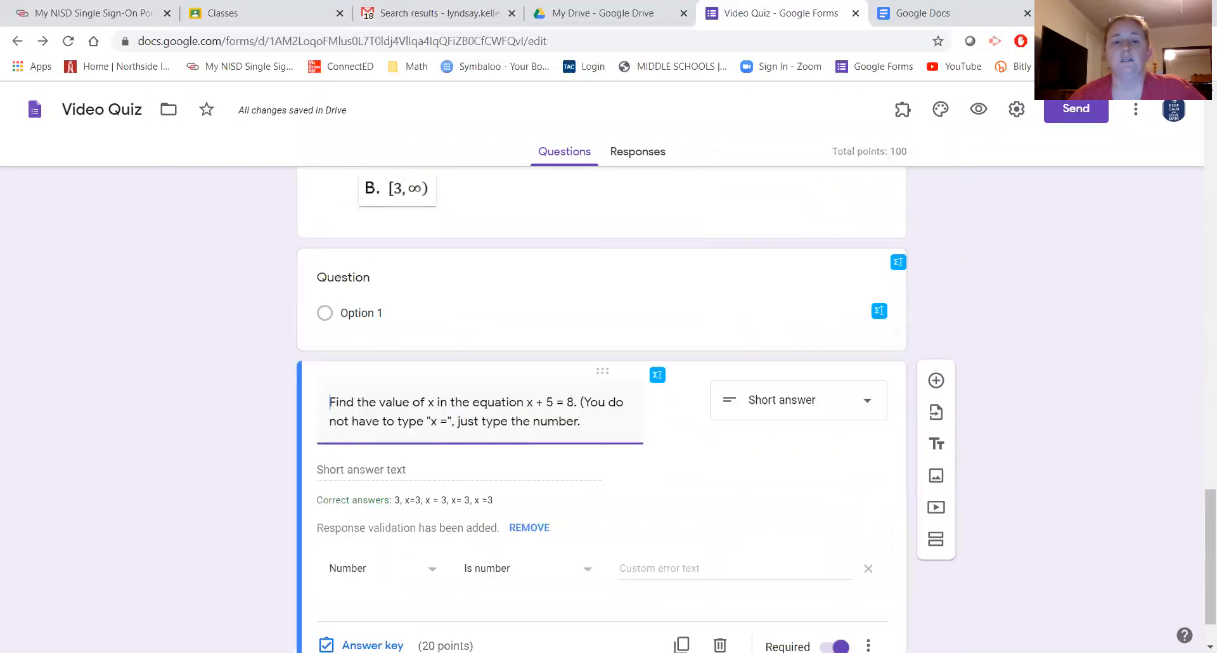
click(846, 303)
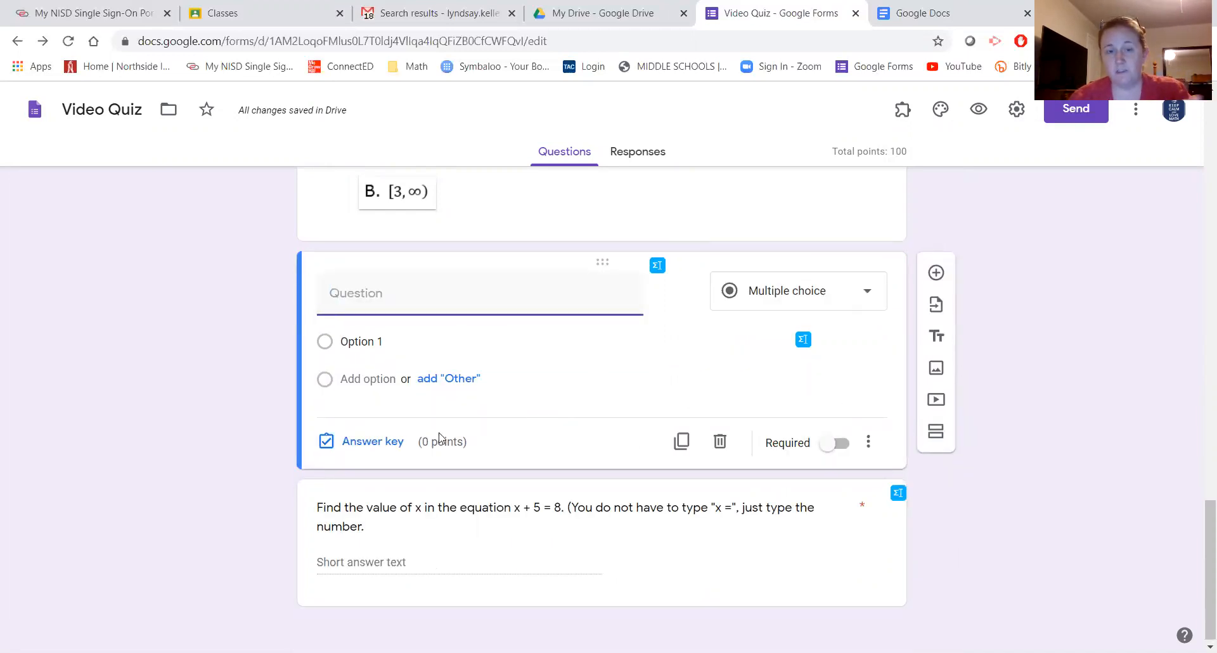
click(719, 442)
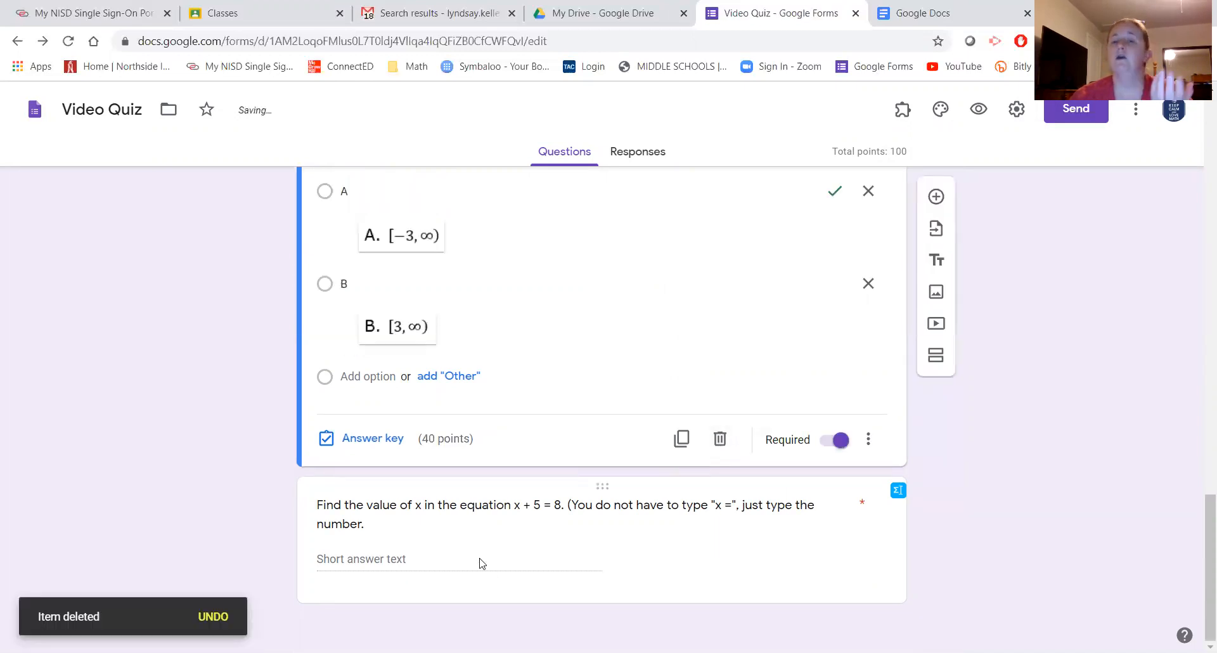
- Drag the 'See below.' graph question to the top of Section 2, then preview the quiz
scroll(570, 539, up, 5)
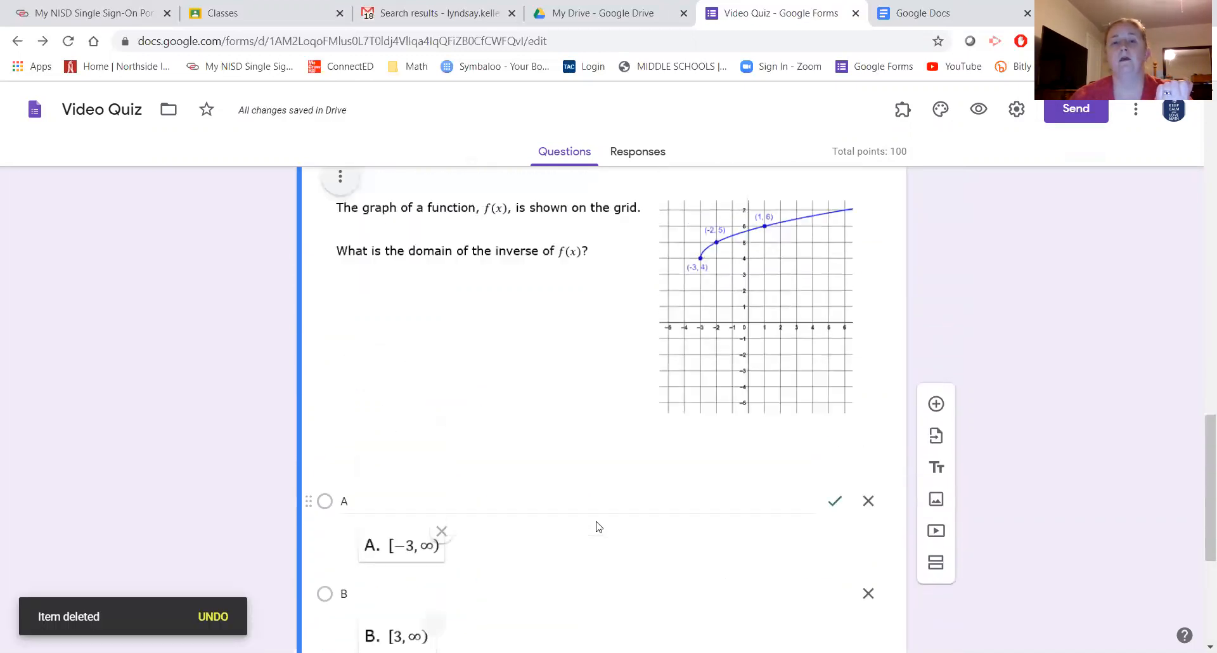
scroll(596, 526, up, 7)
scroll(601, 528, down, 1)
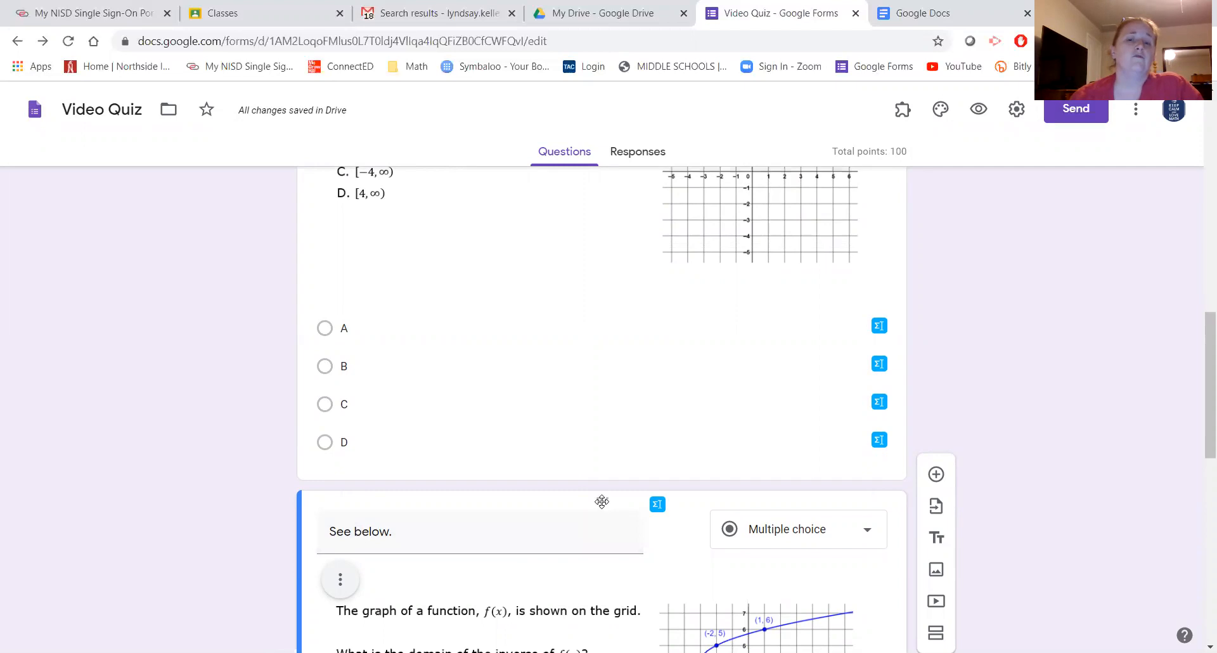
drag(603, 500, 608, 304)
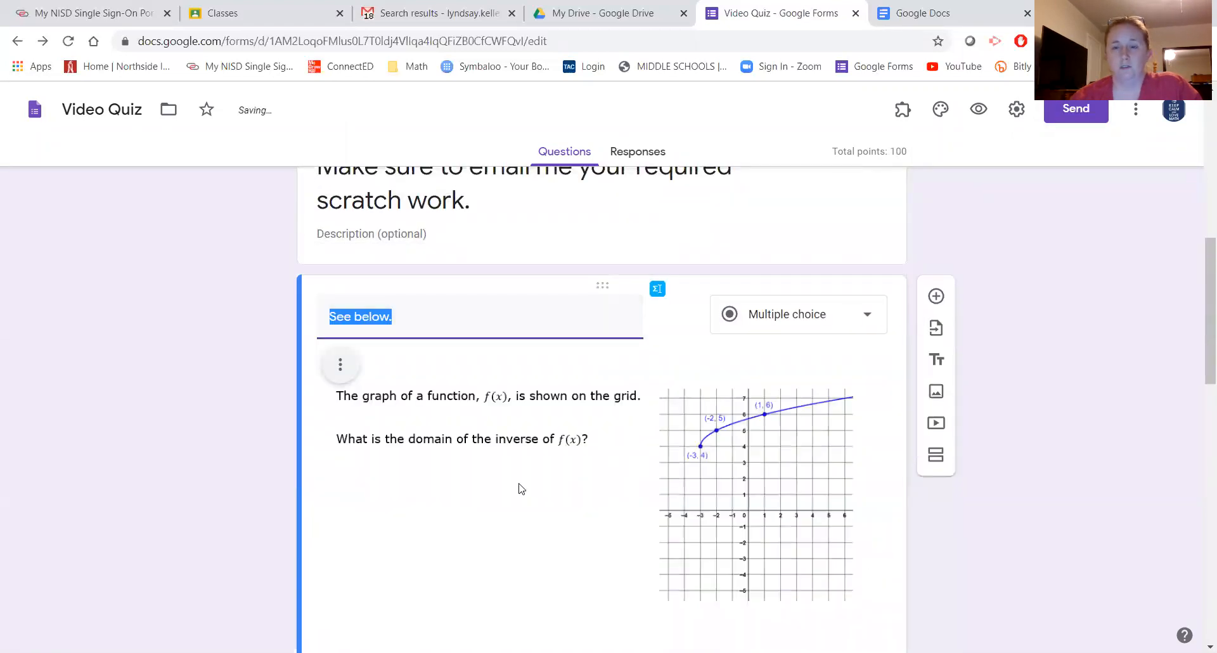
scroll(518, 487, down, 13)
scroll(512, 472, up, 4)
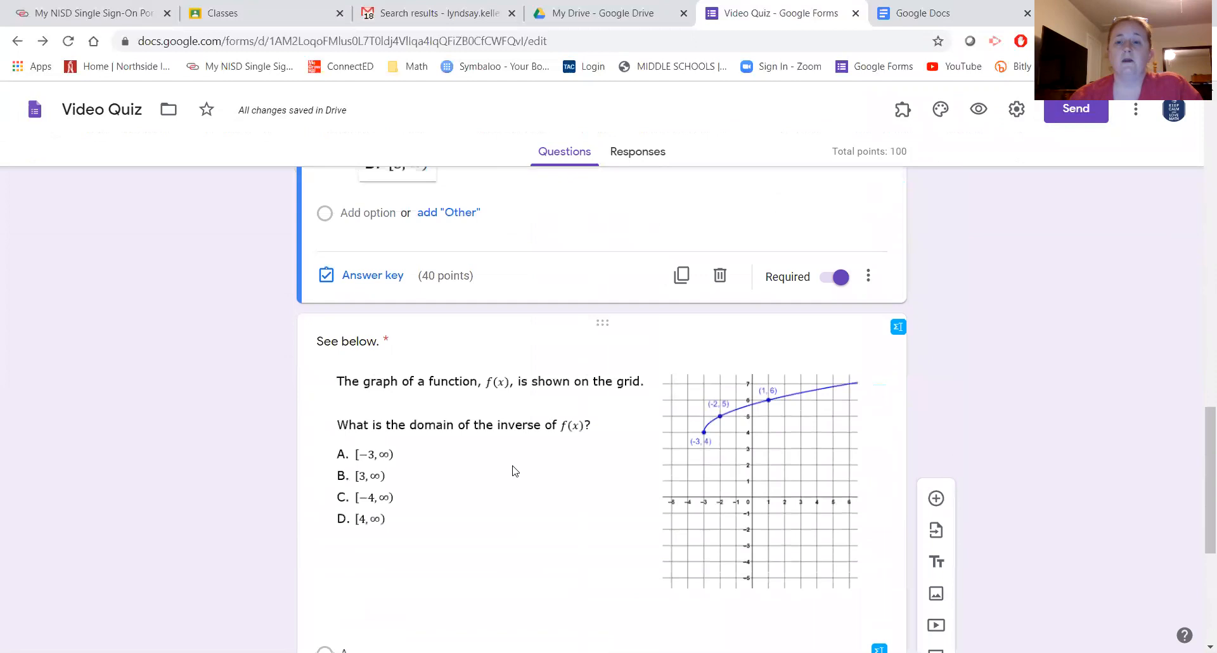
scroll(516, 456, up, 14)
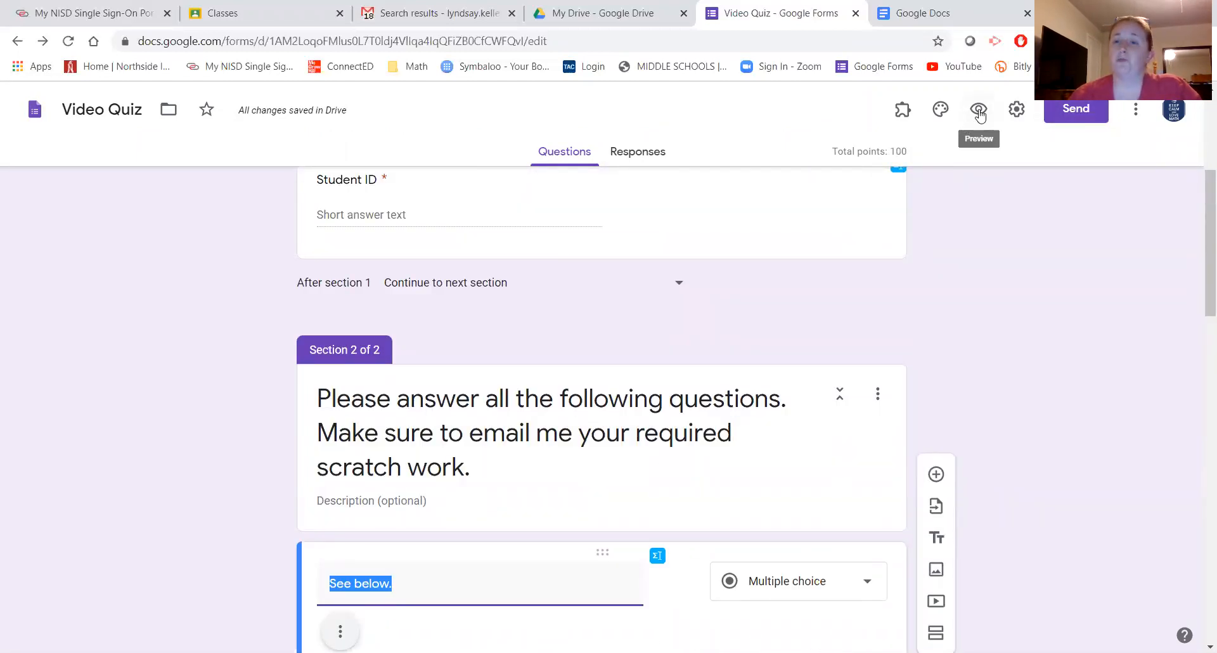
click(979, 111)
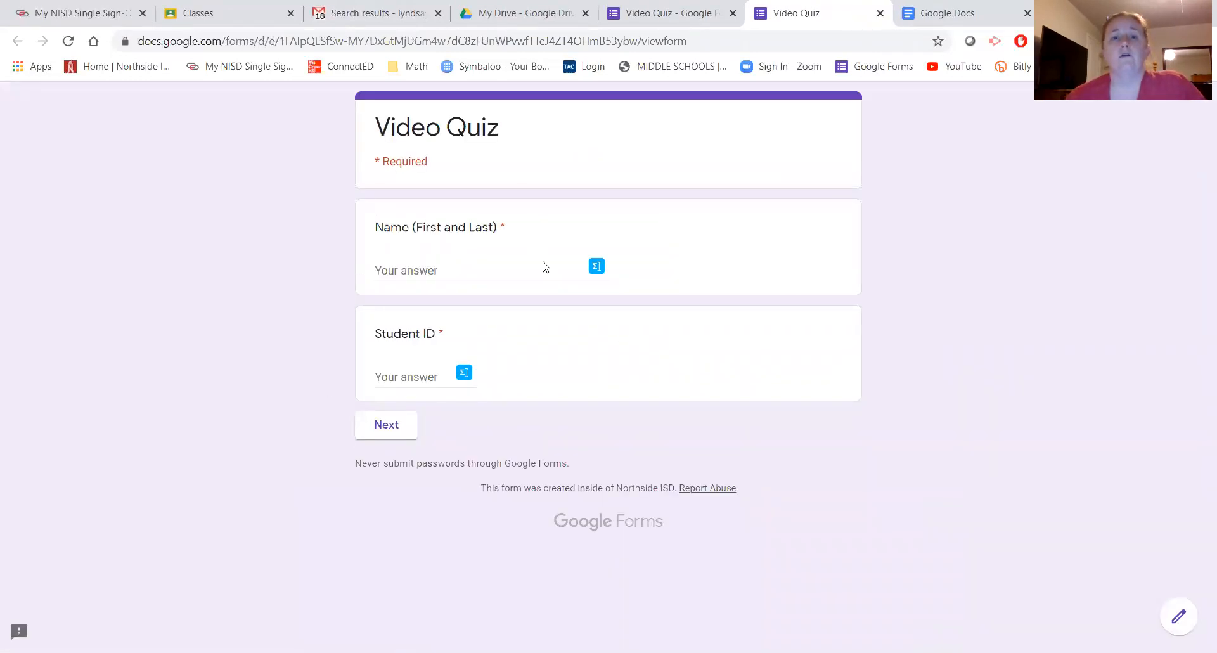
- Fill in the Name field with 'a' and Student ID with '2', then continue to the questions
click(379, 426)
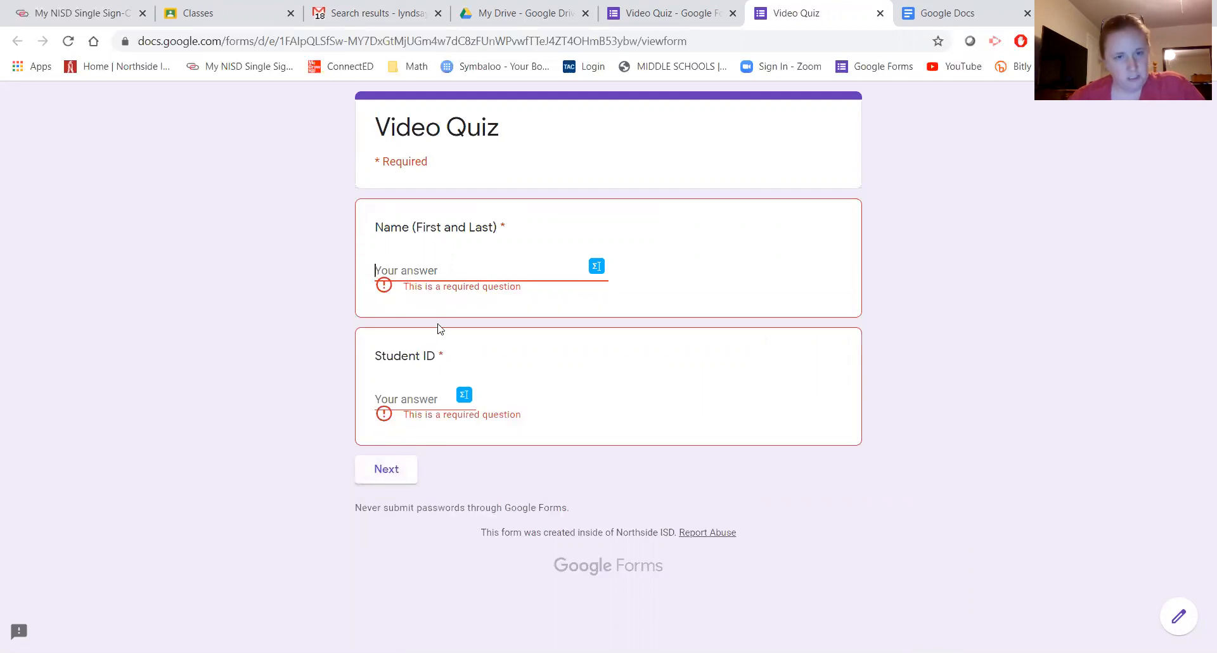
click(413, 267)
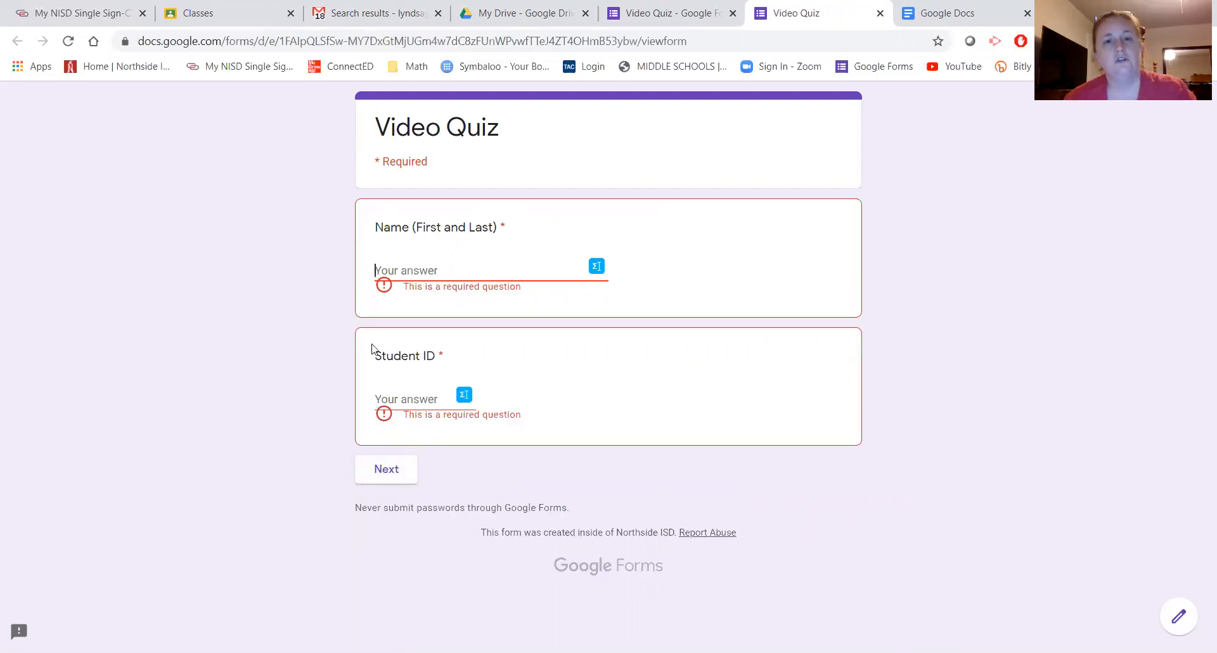
text(a)
click(416, 375)
text(2)
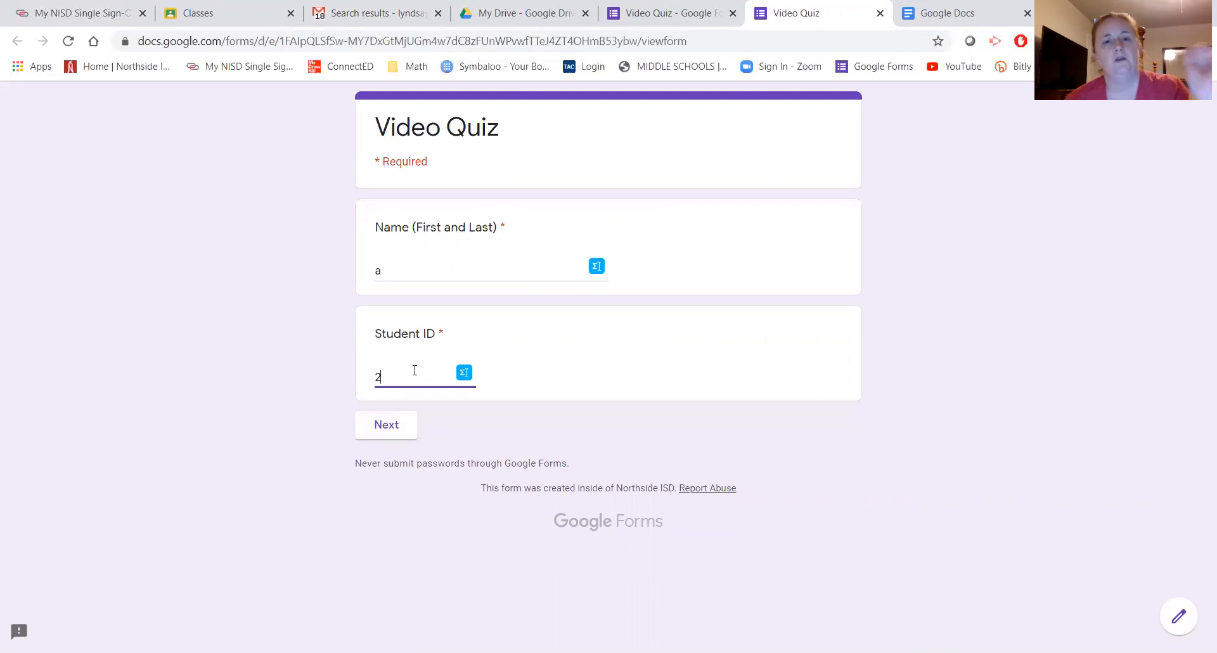
click(374, 431)
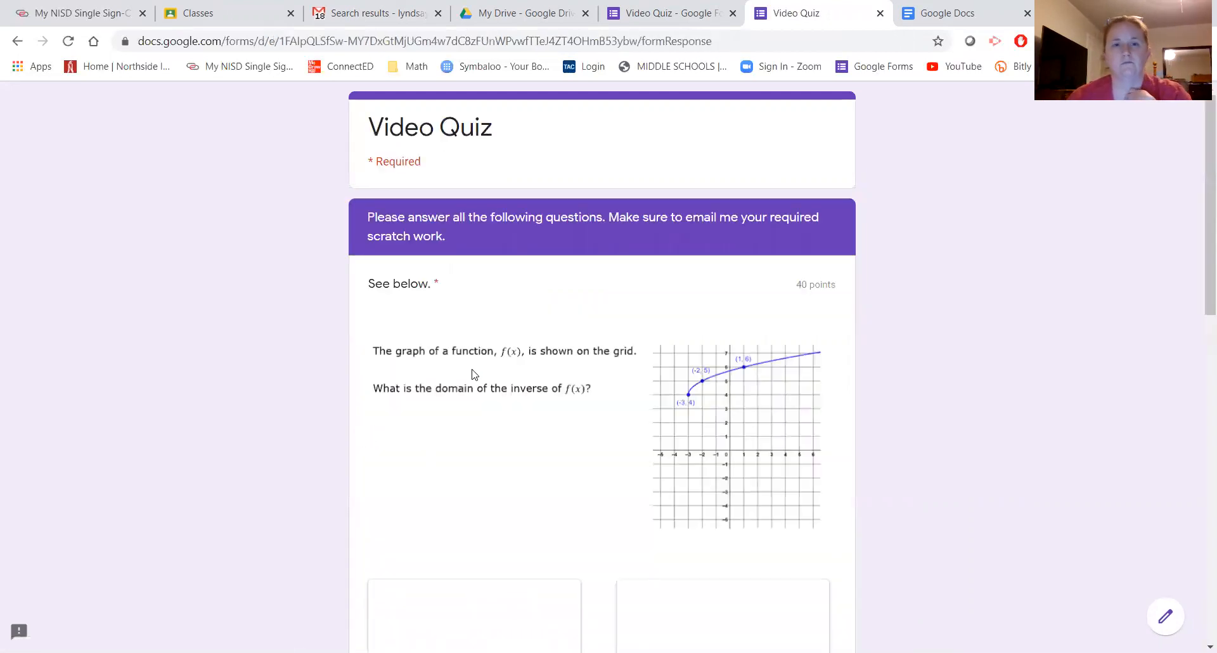
- Scroll through the quiz questions, then close the preview to return to the editor
scroll(472, 374, down, 3)
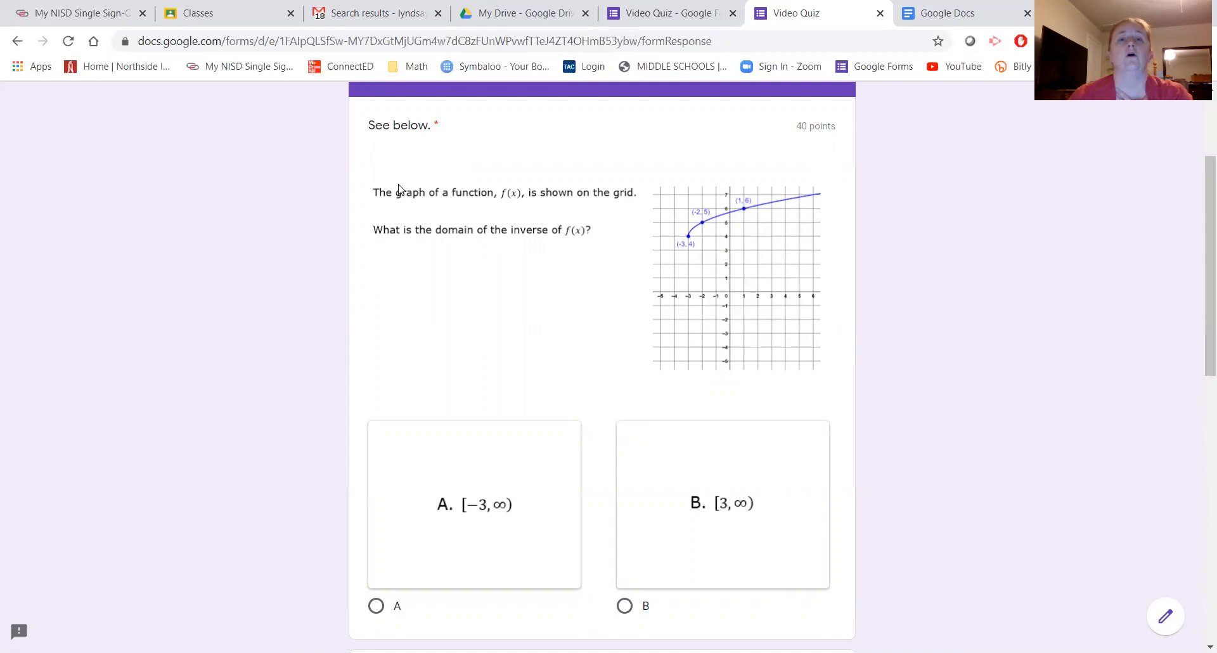
scroll(538, 356, down, 4)
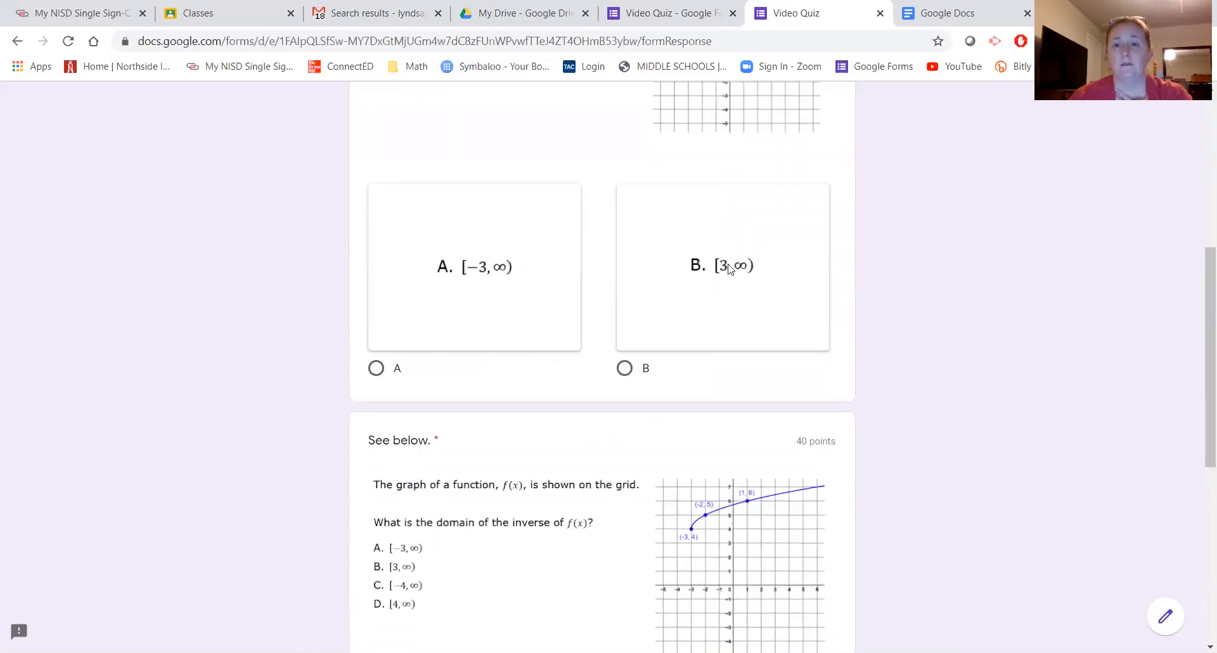
scroll(692, 359, down, 5)
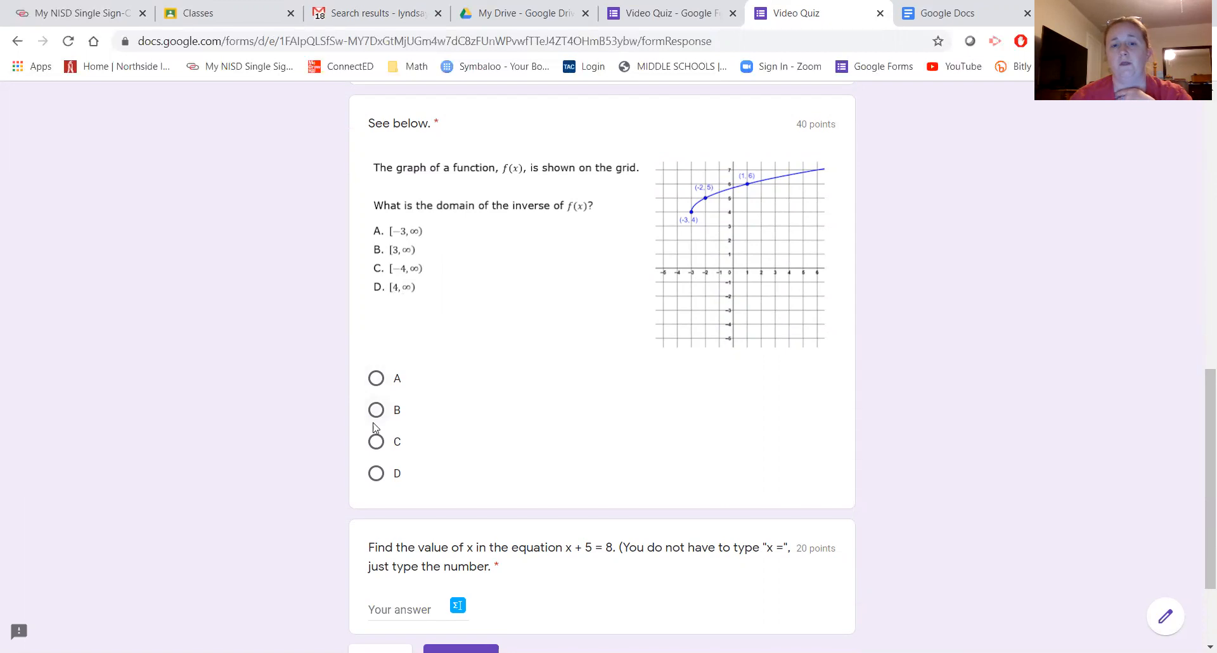
scroll(511, 388, down, 2)
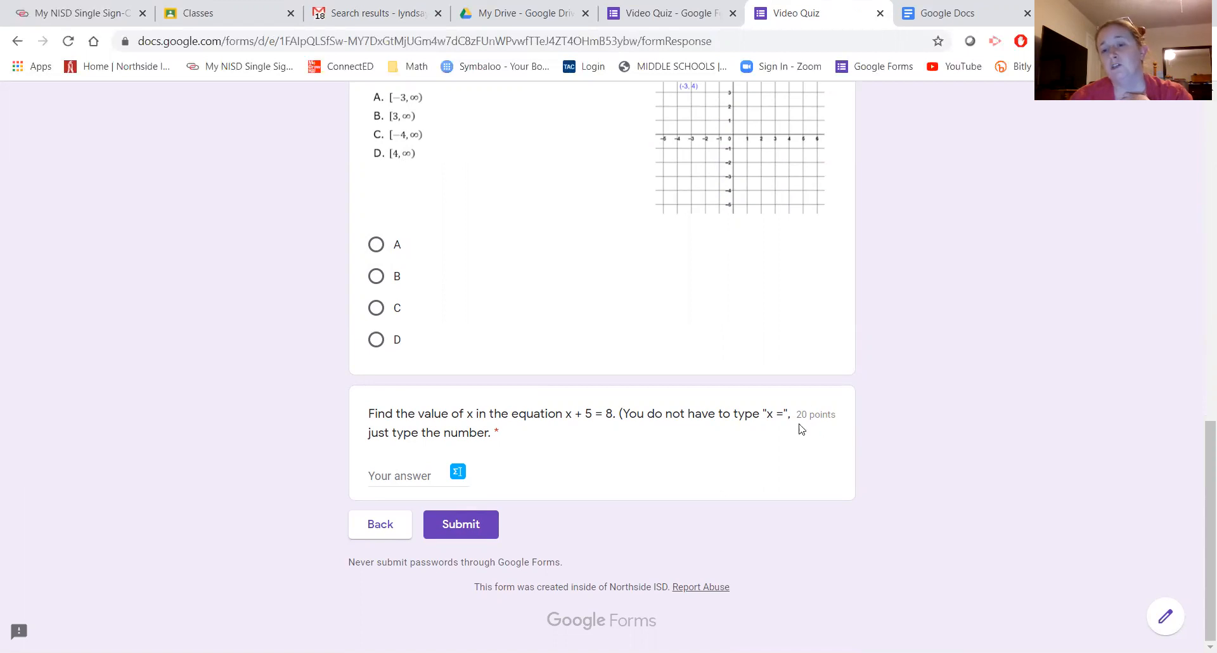
scroll(802, 355, up, 9)
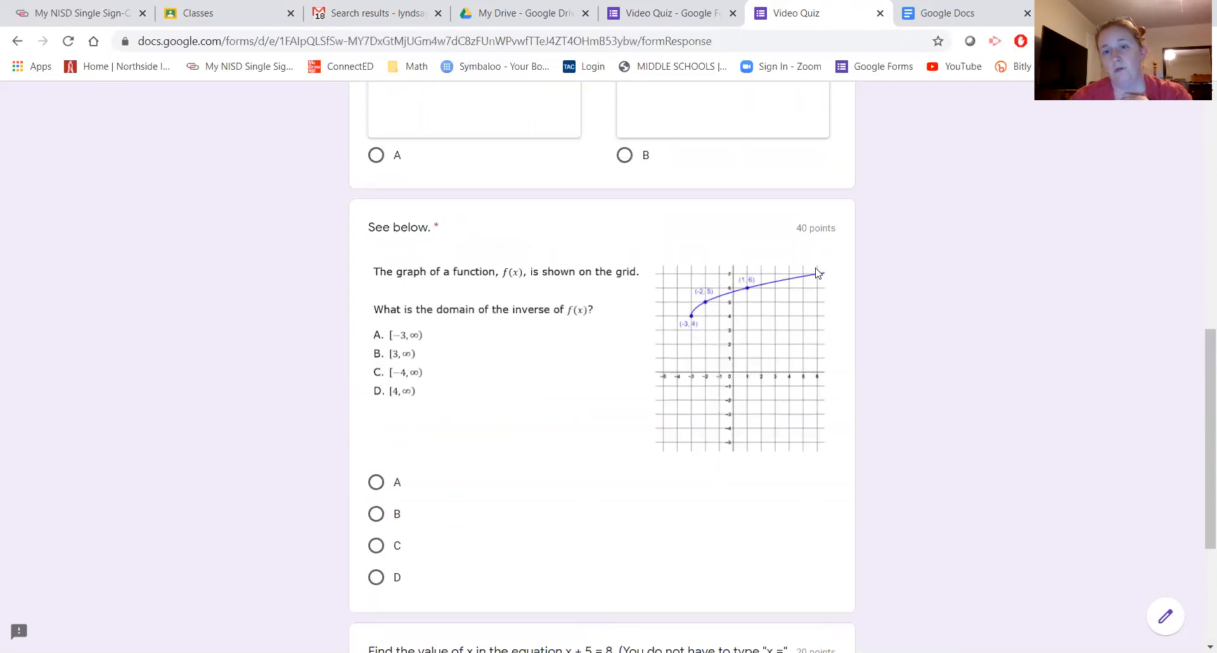
scroll(797, 241, up, 4)
scroll(642, 289, up, 1)
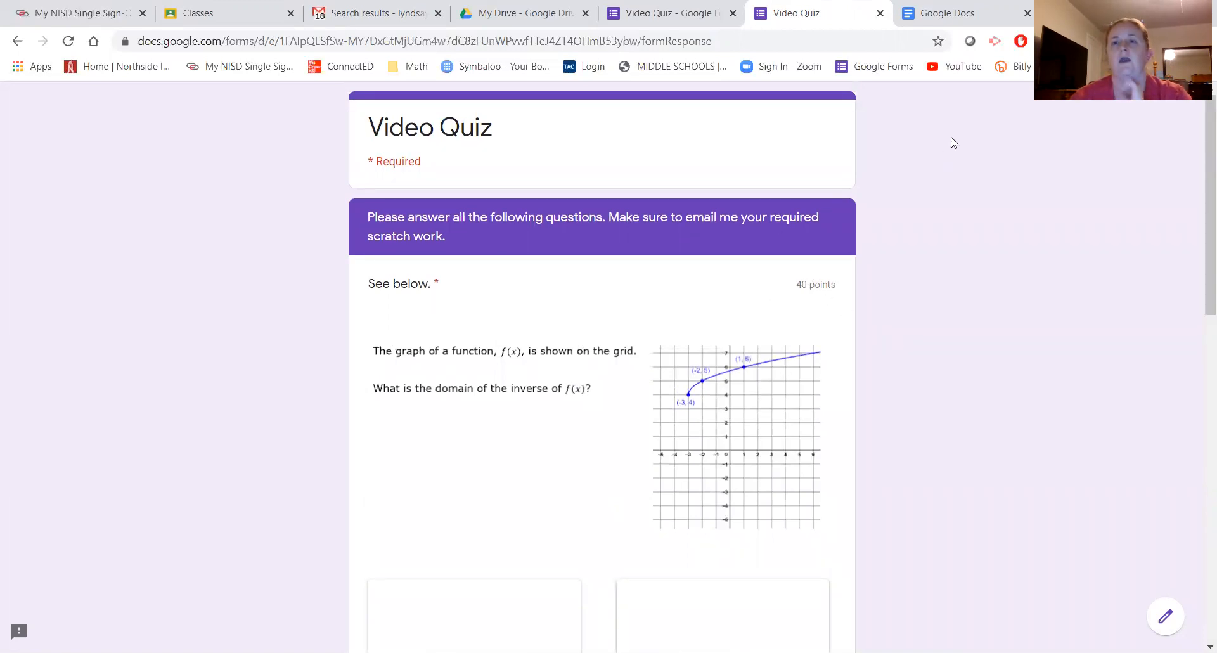
click(879, 12)
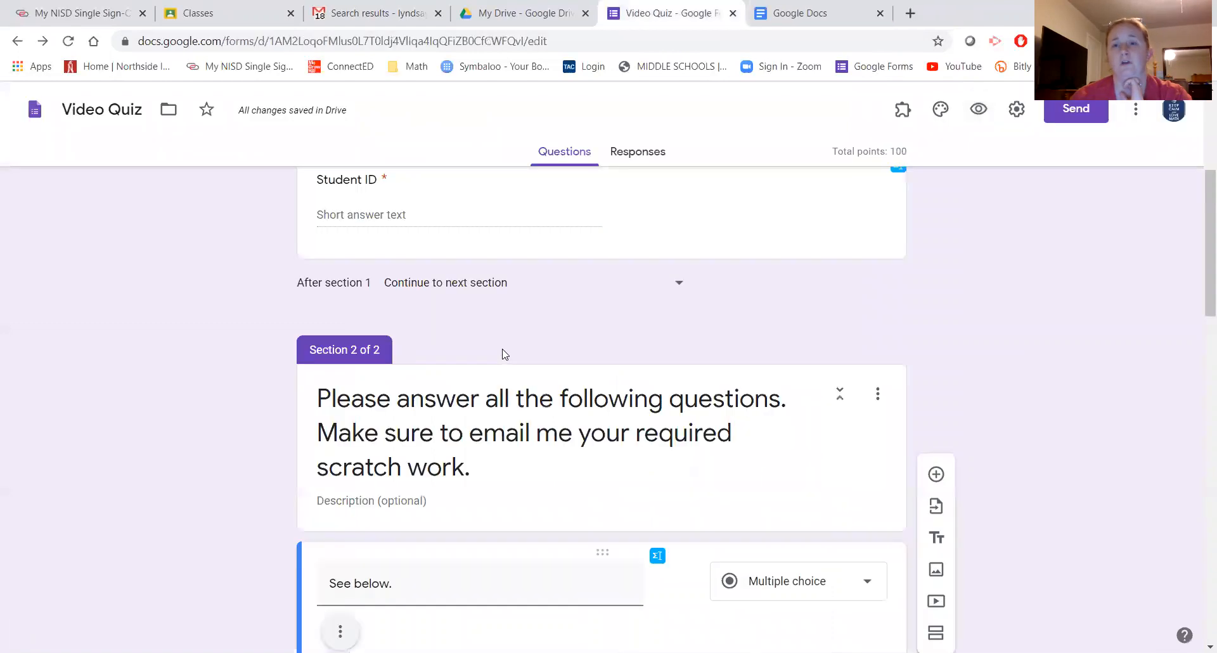
- Confirm Video Quiz has 0 responses, then return to the Forms home page
scroll(493, 411, up, 5)
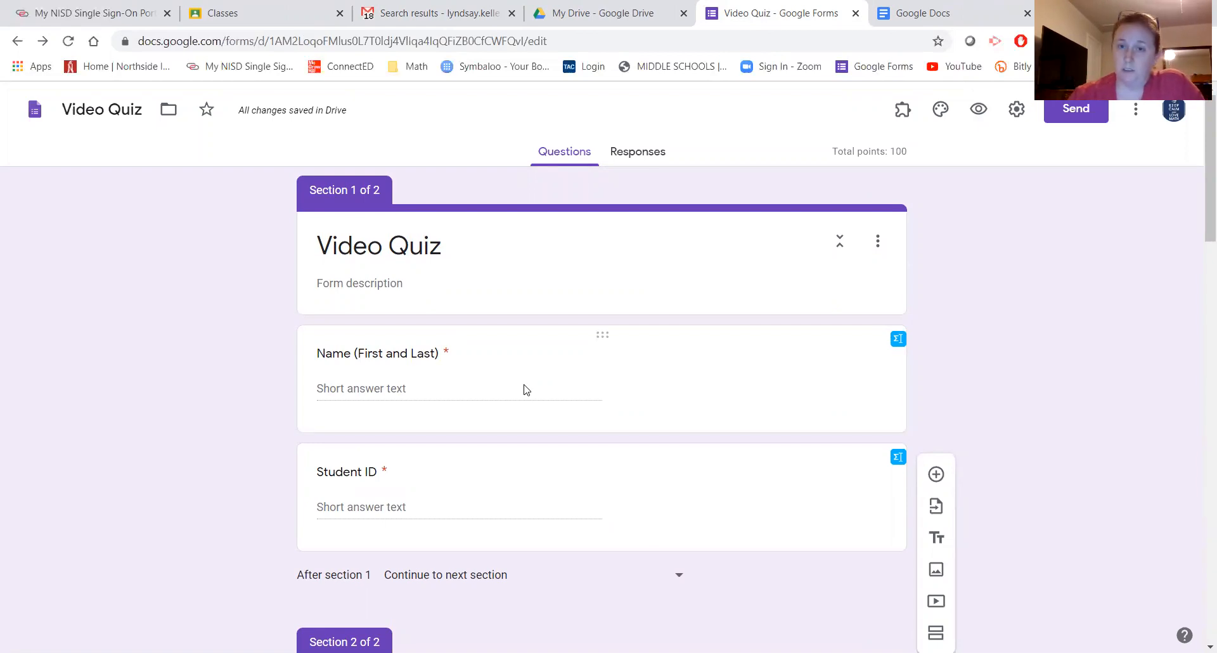
click(635, 155)
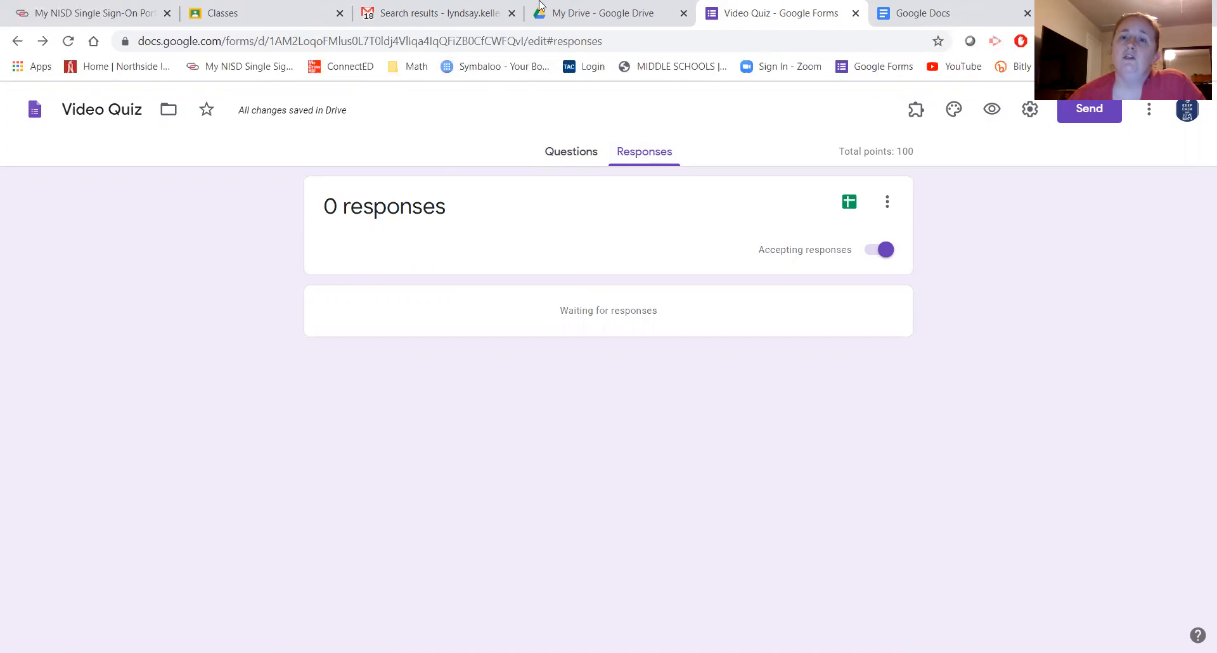
click(35, 112)
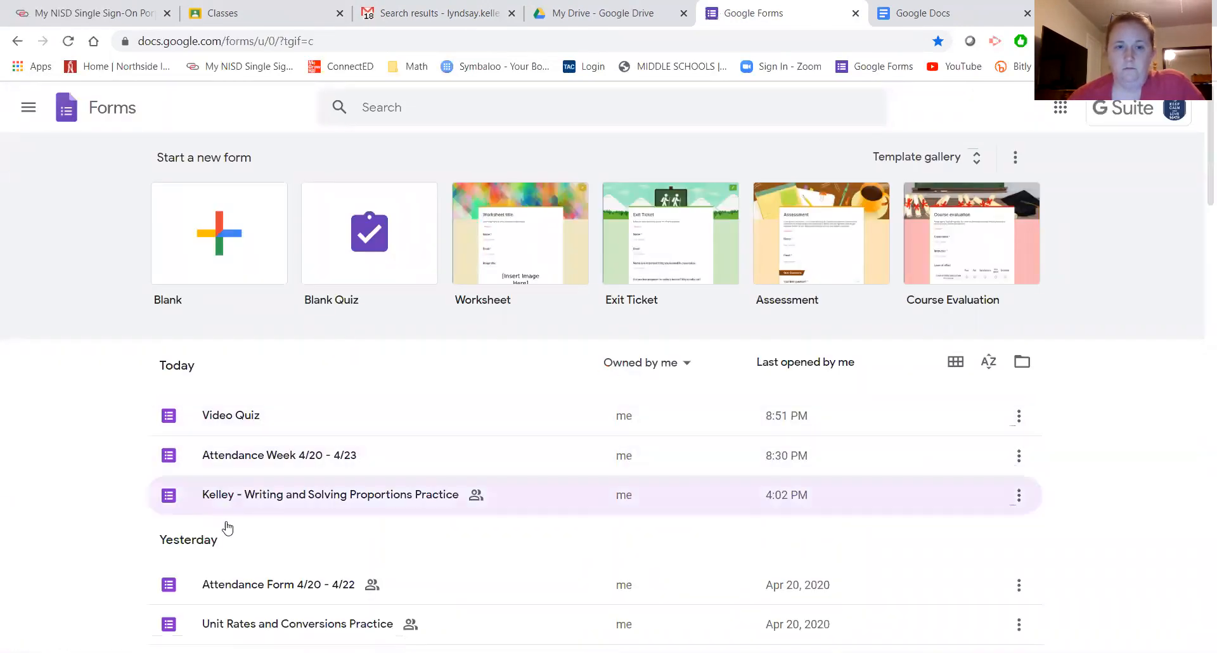
- Open the Writing and Solving Proportions Practice form and review its 119-response summary
scroll(230, 536, down, 3)
click(263, 328)
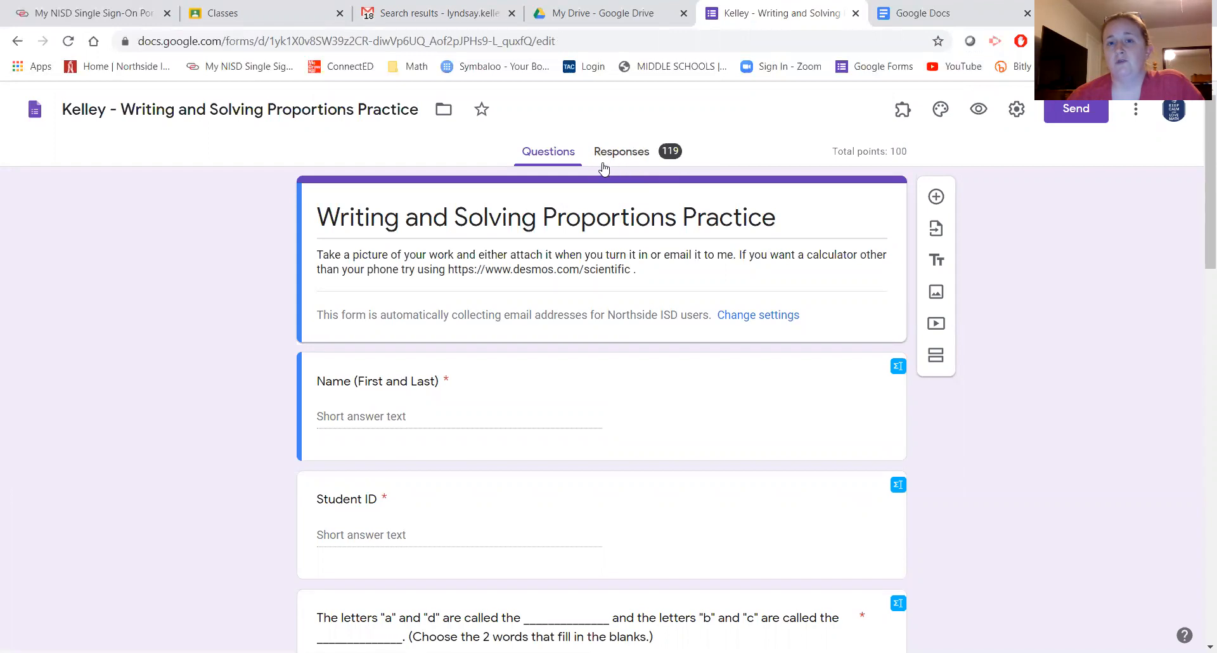
click(621, 152)
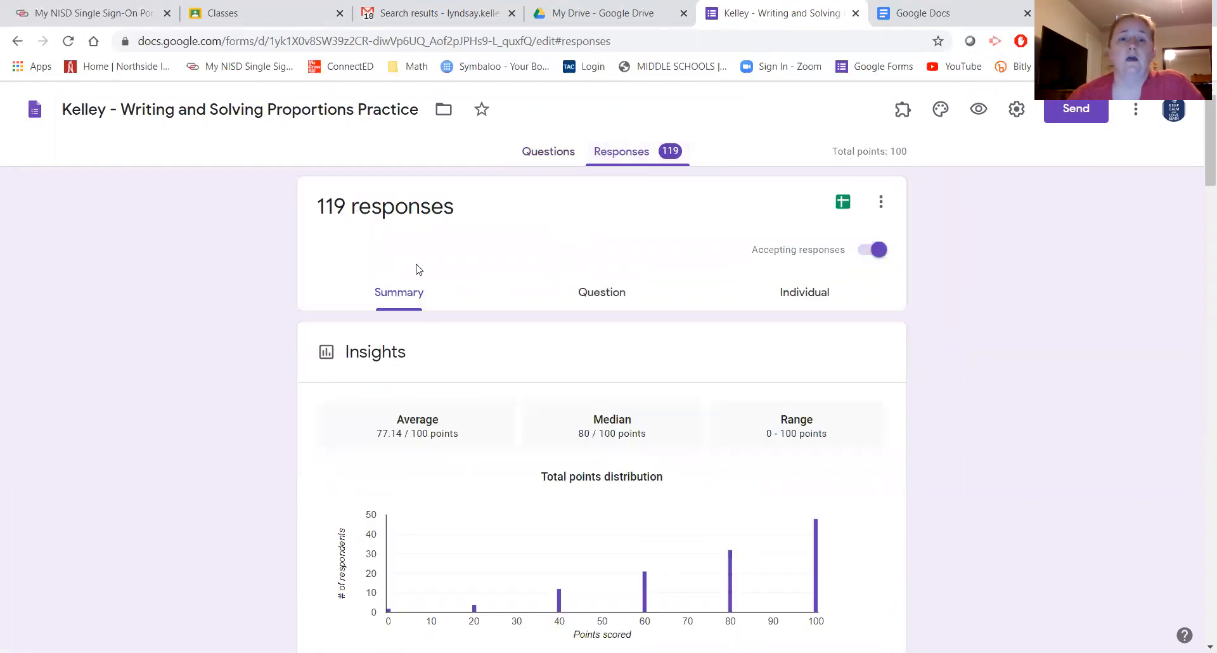
scroll(405, 308, down, 3)
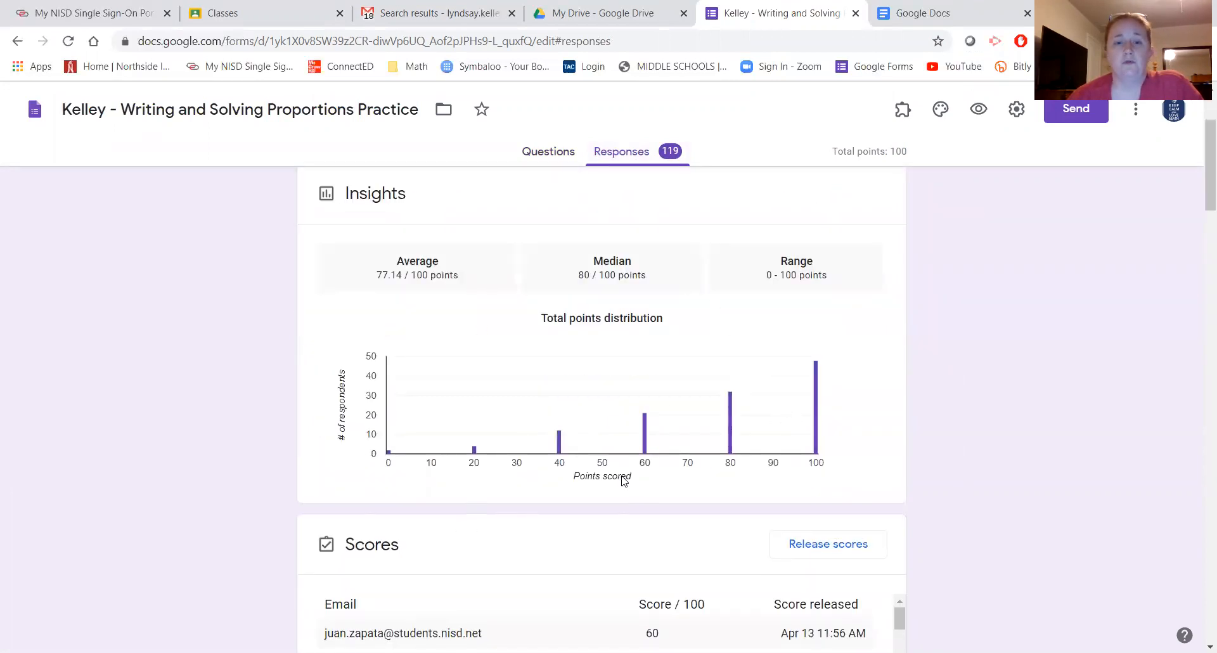
scroll(624, 480, down, 4)
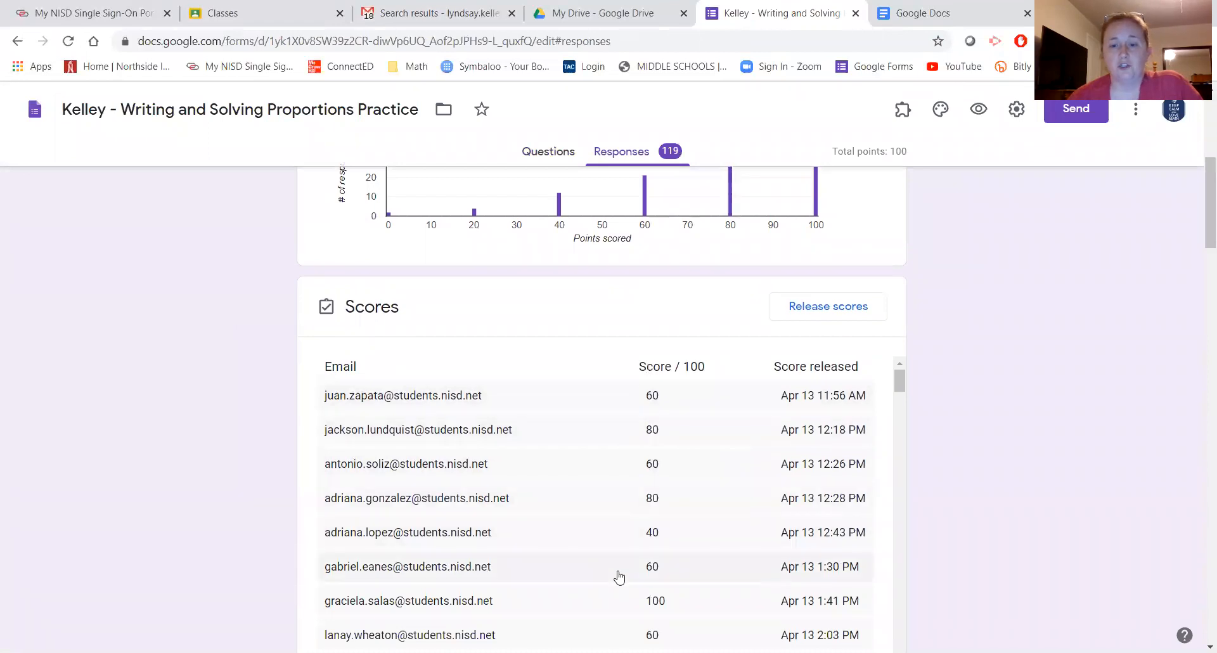
scroll(649, 296, up, 6)
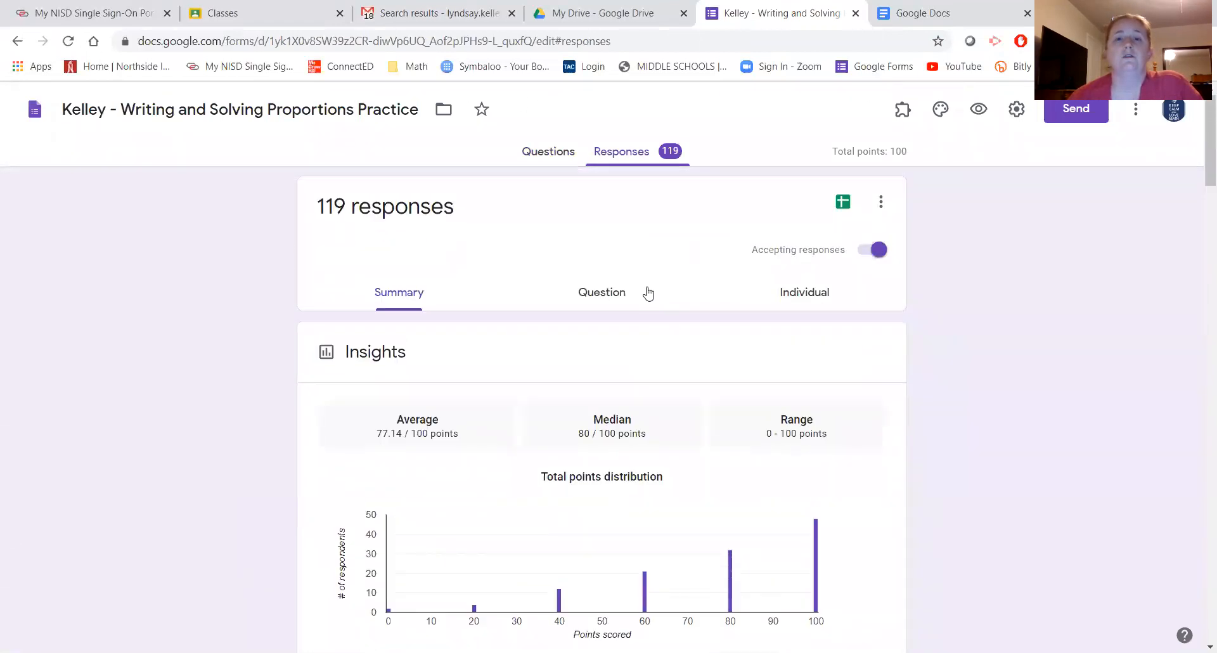
- Browse the responses grouped by question in the Question view
click(593, 296)
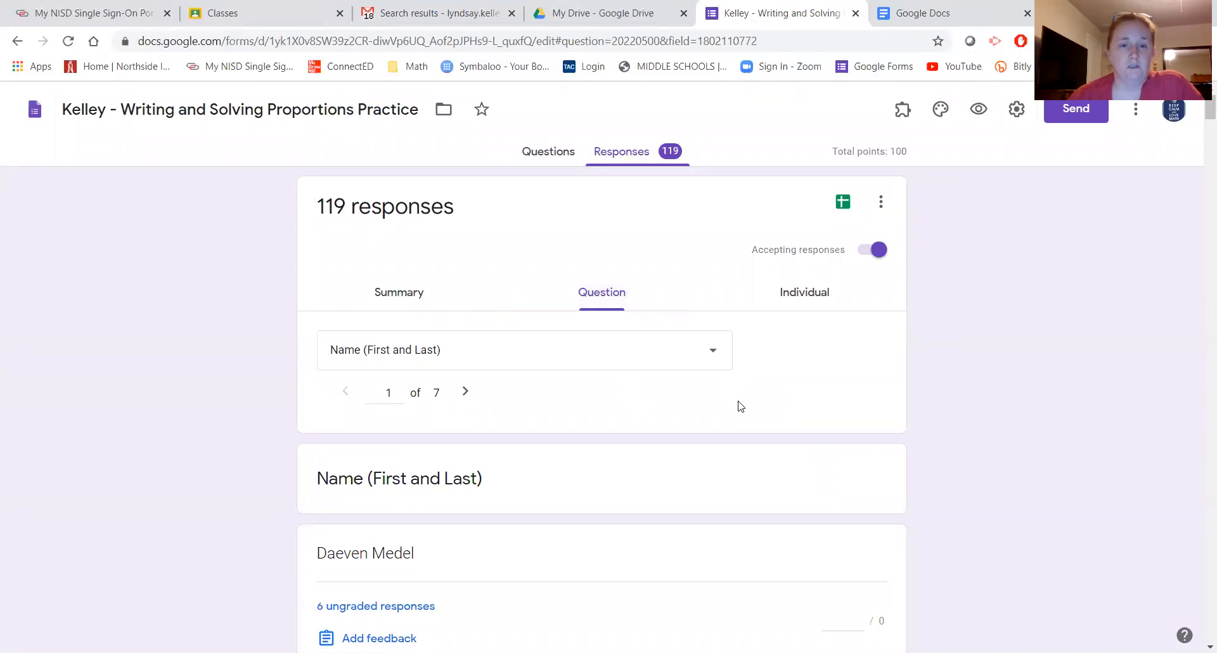
scroll(740, 406, down, 5)
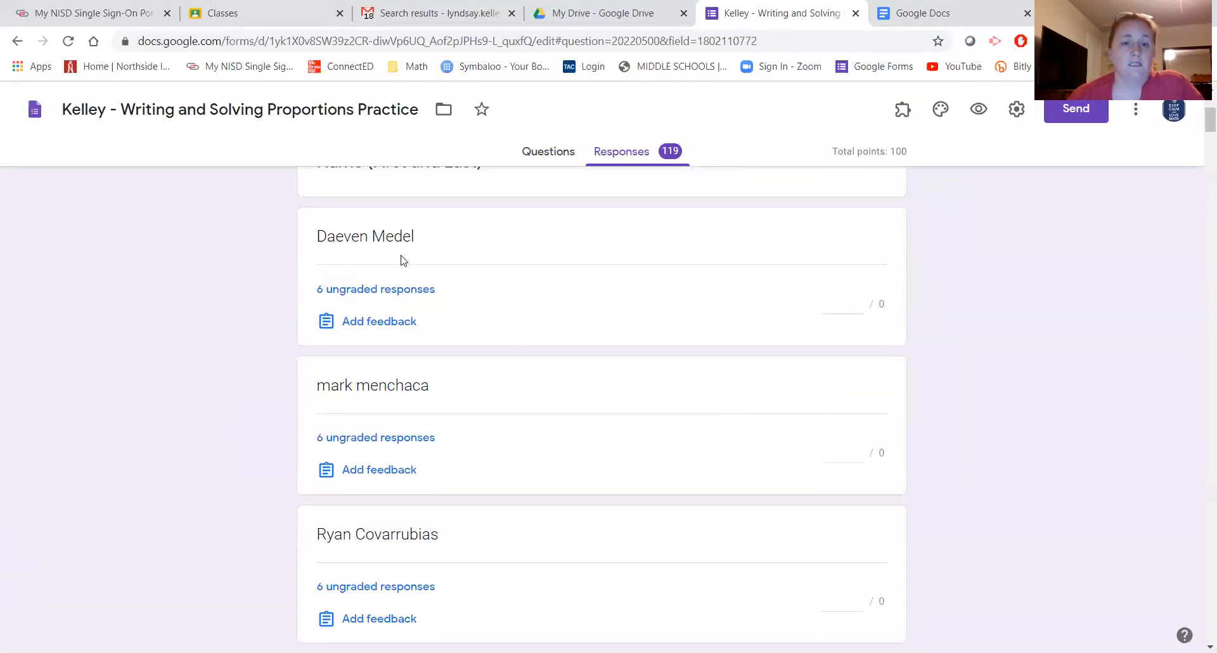
scroll(400, 260, down, 8)
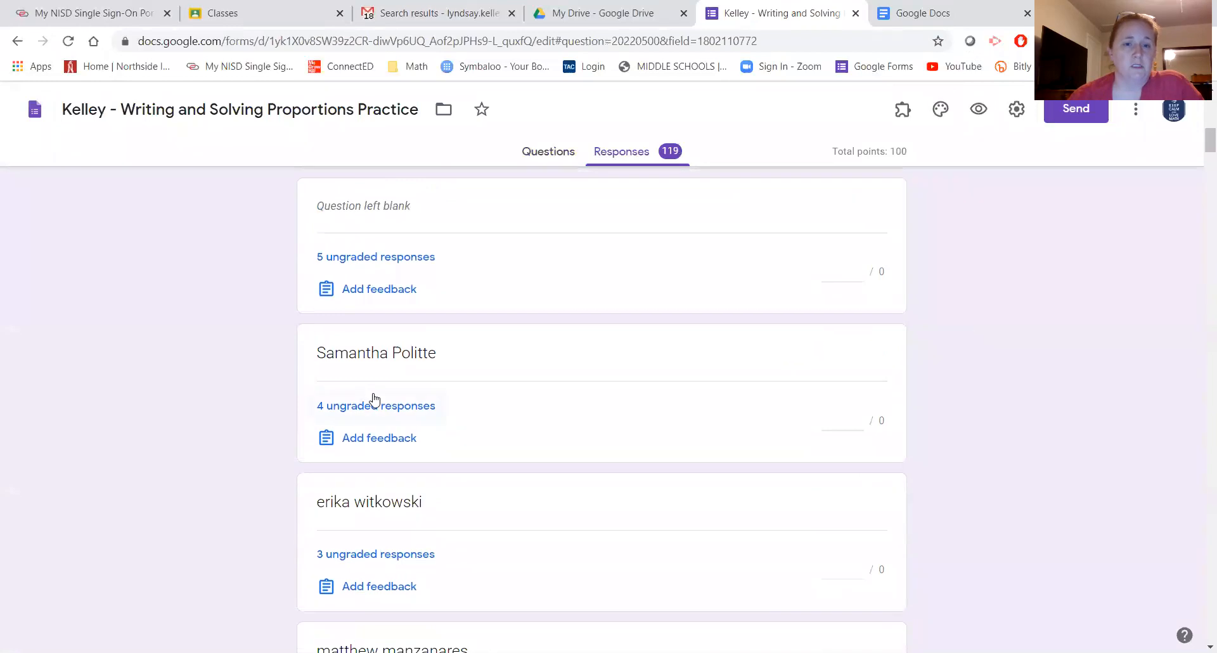
scroll(371, 406, down, 5)
scroll(369, 415, up, 6)
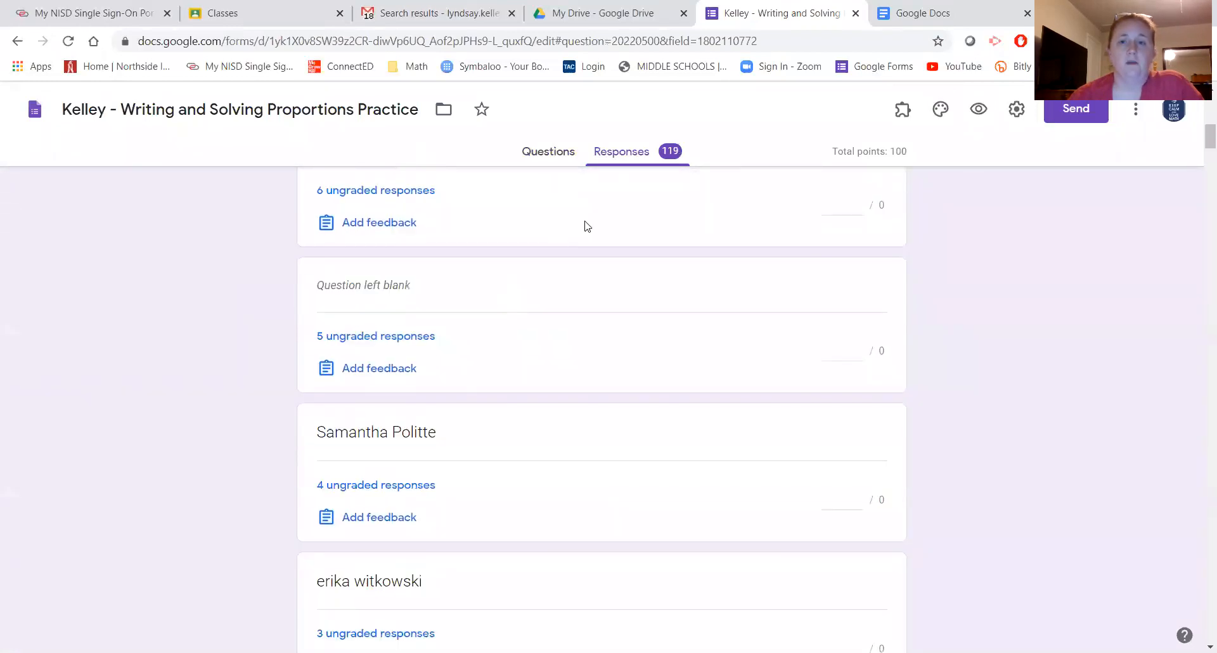
scroll(754, 329, up, 12)
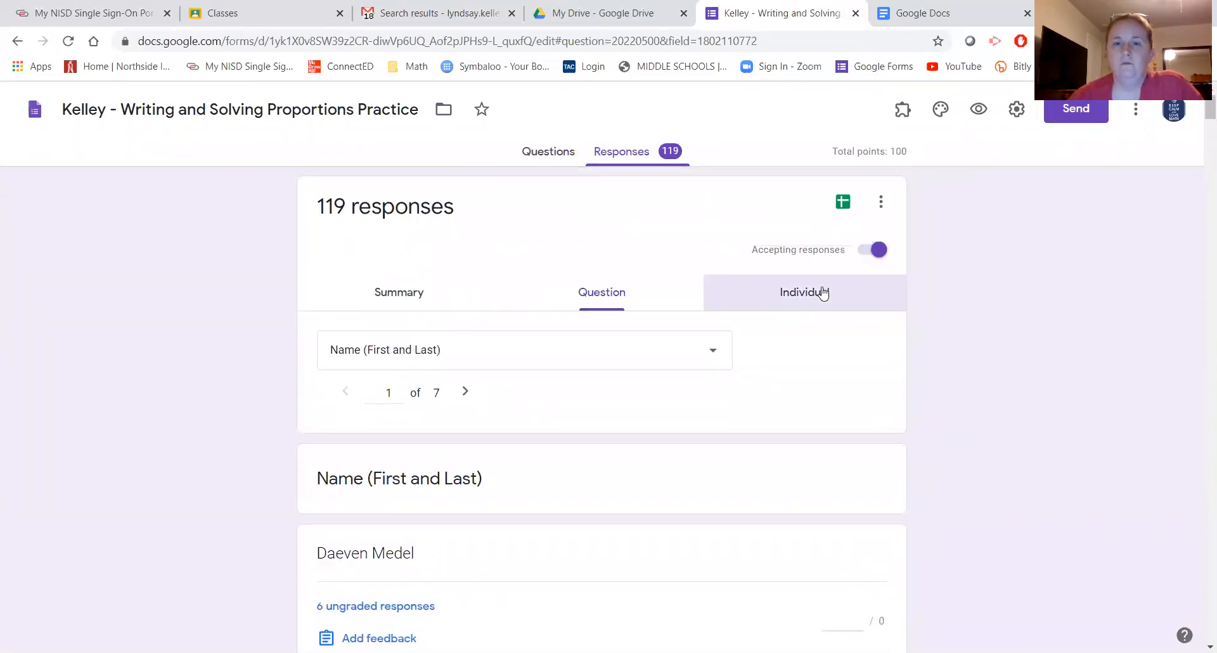
- Browse one student's individual response, scored 60 of 100 points
click(821, 292)
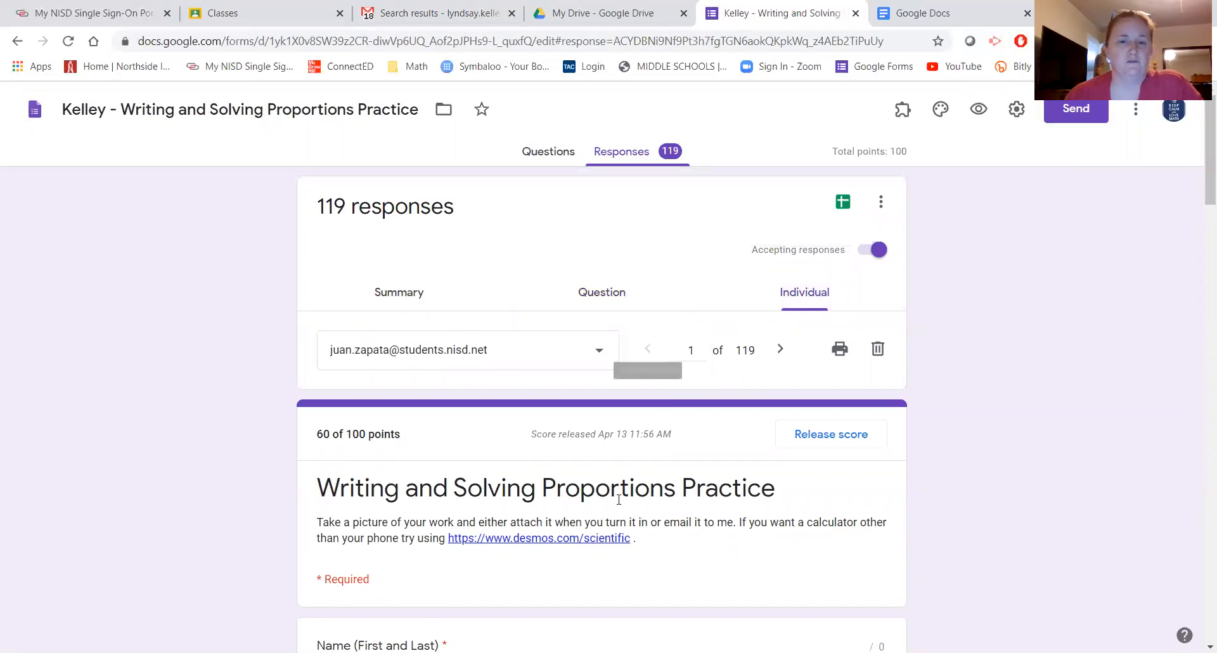
scroll(618, 569, down, 5)
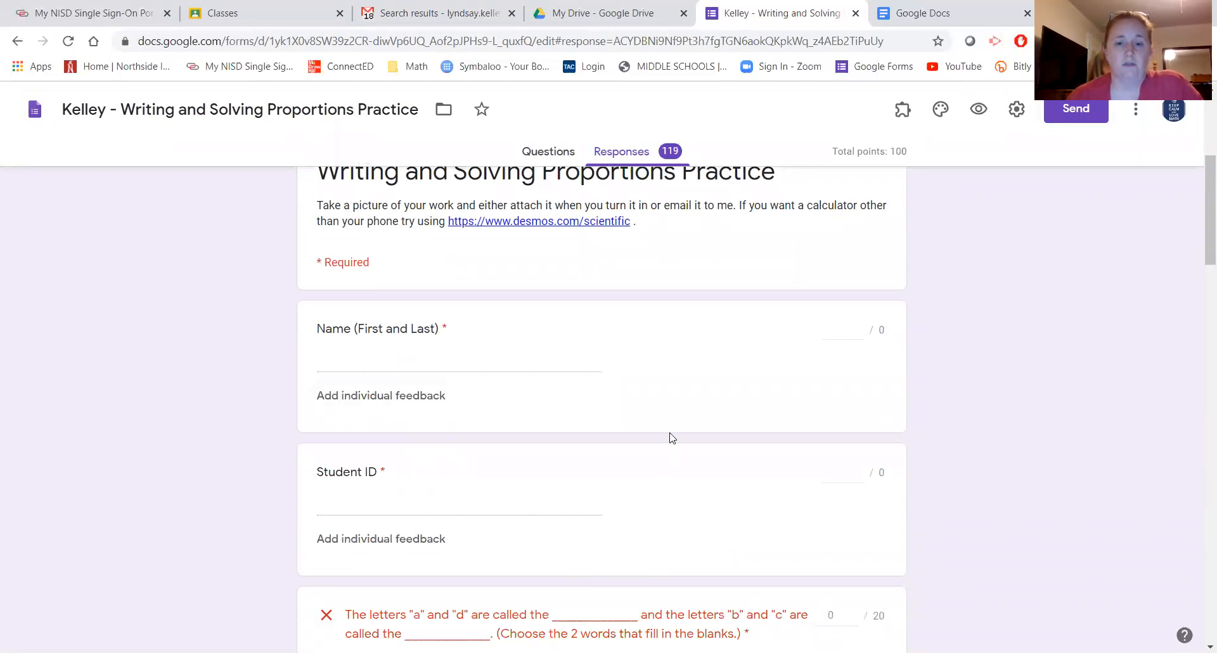
scroll(672, 437, down, 6)
scroll(659, 424, up, 1)
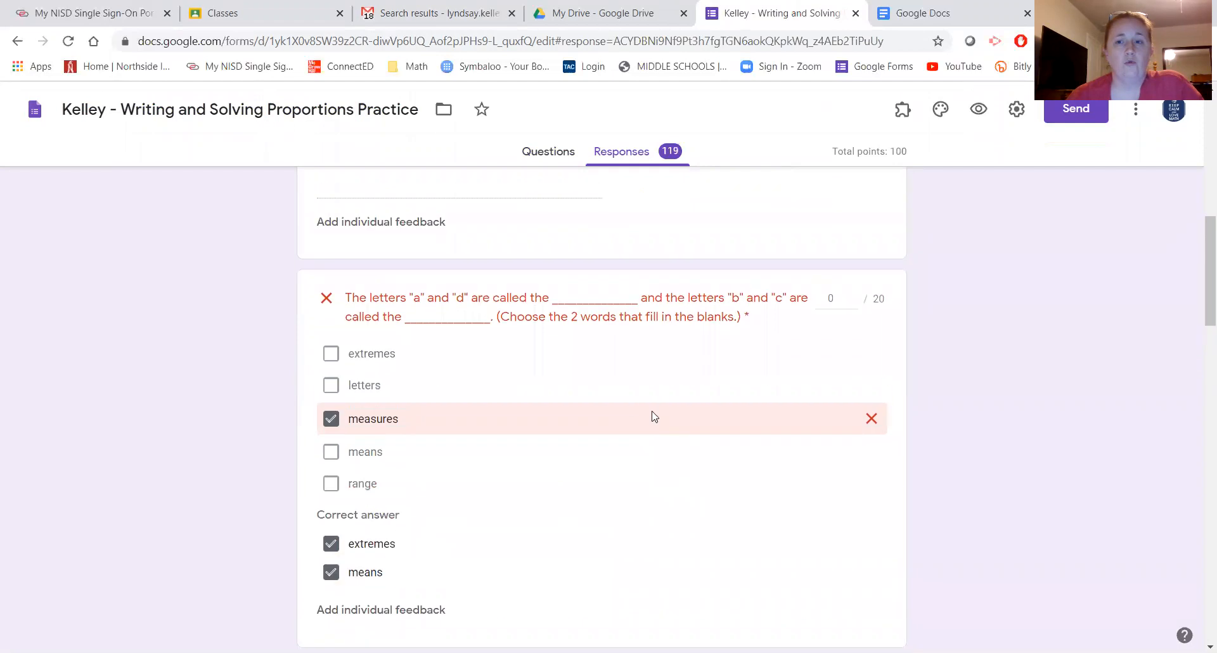
scroll(608, 443, up, 12)
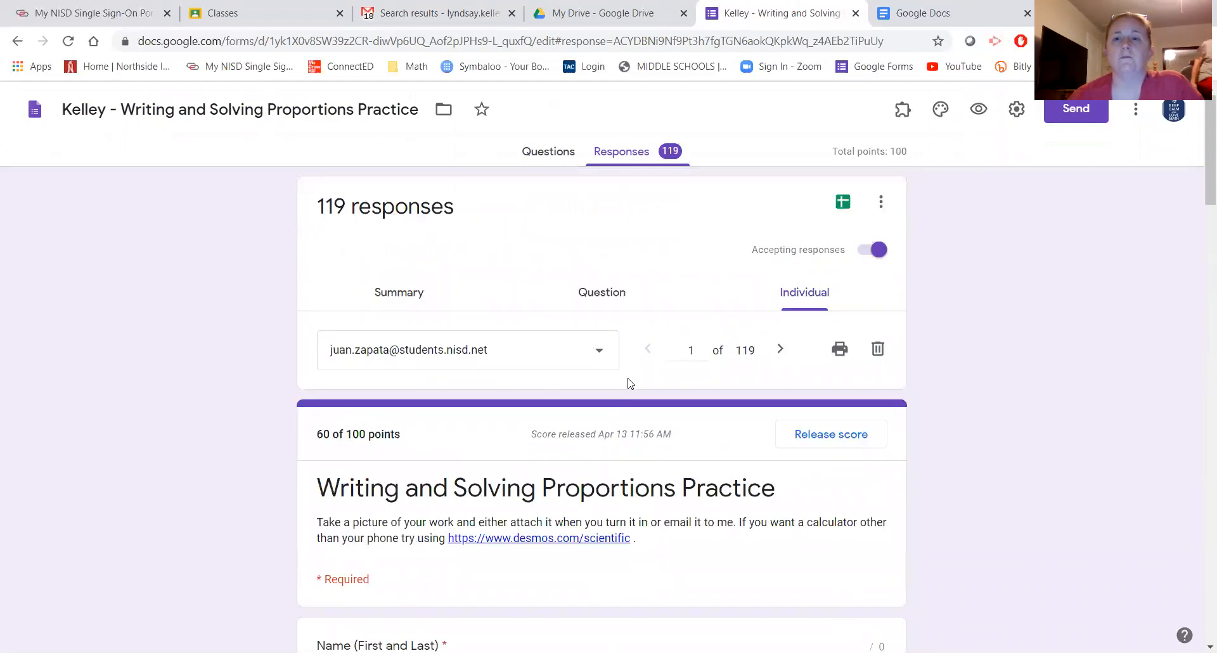
- Open the responses in the linked spreadsheet, scan the rows, then return to the practice form's tab
click(844, 203)
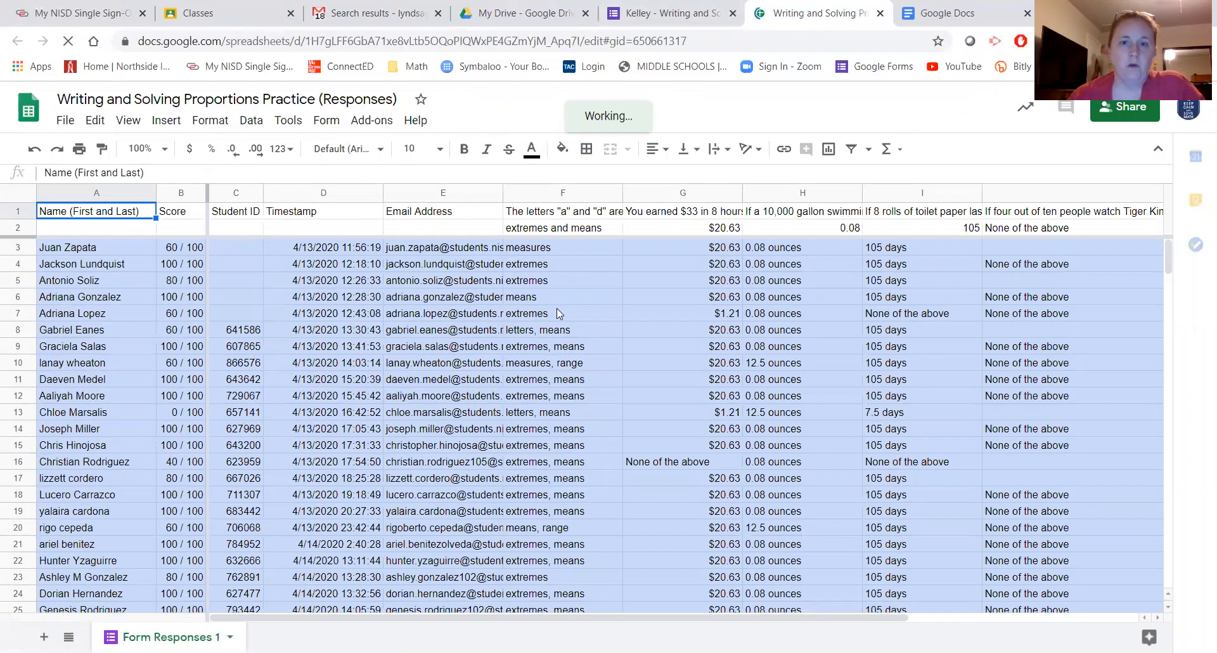
scroll(551, 309, down, 6)
scroll(546, 311, down, 8)
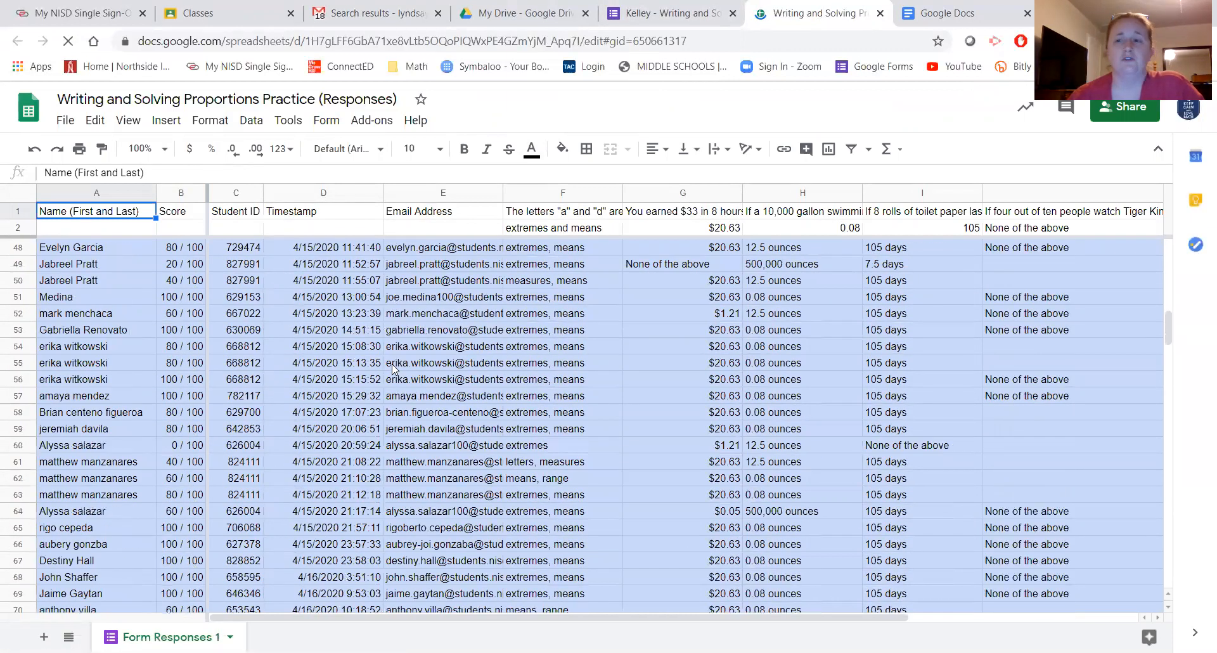
scroll(391, 363, down, 1)
scroll(391, 366, down, 15)
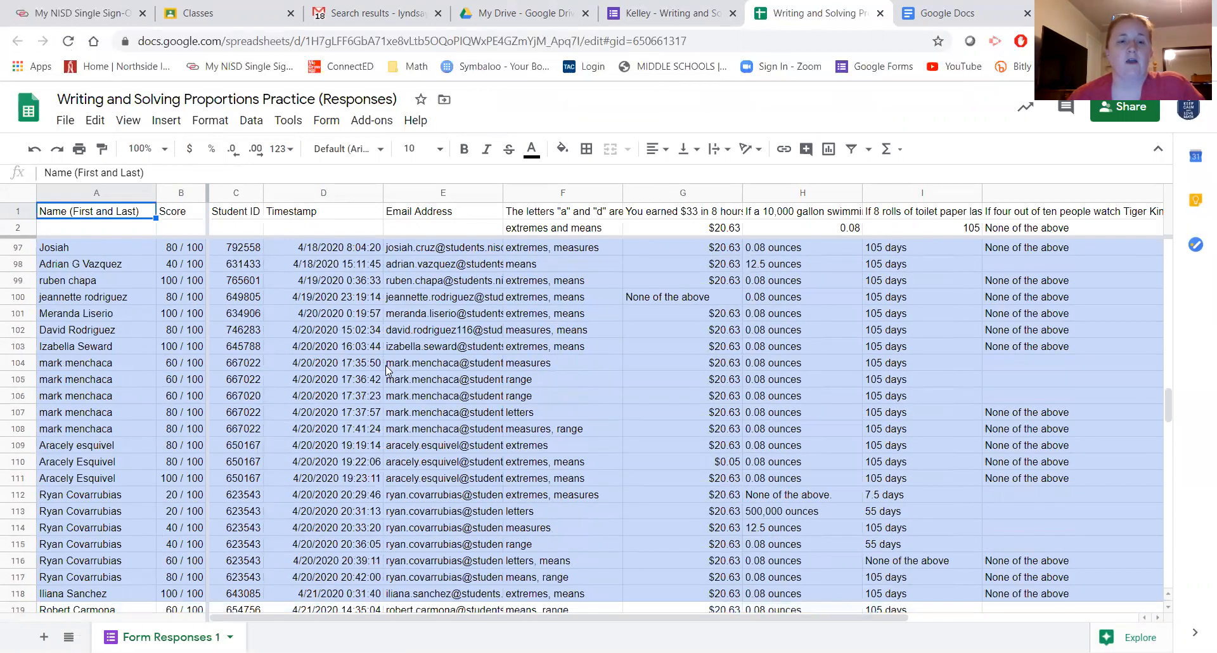
scroll(390, 361, up, 20)
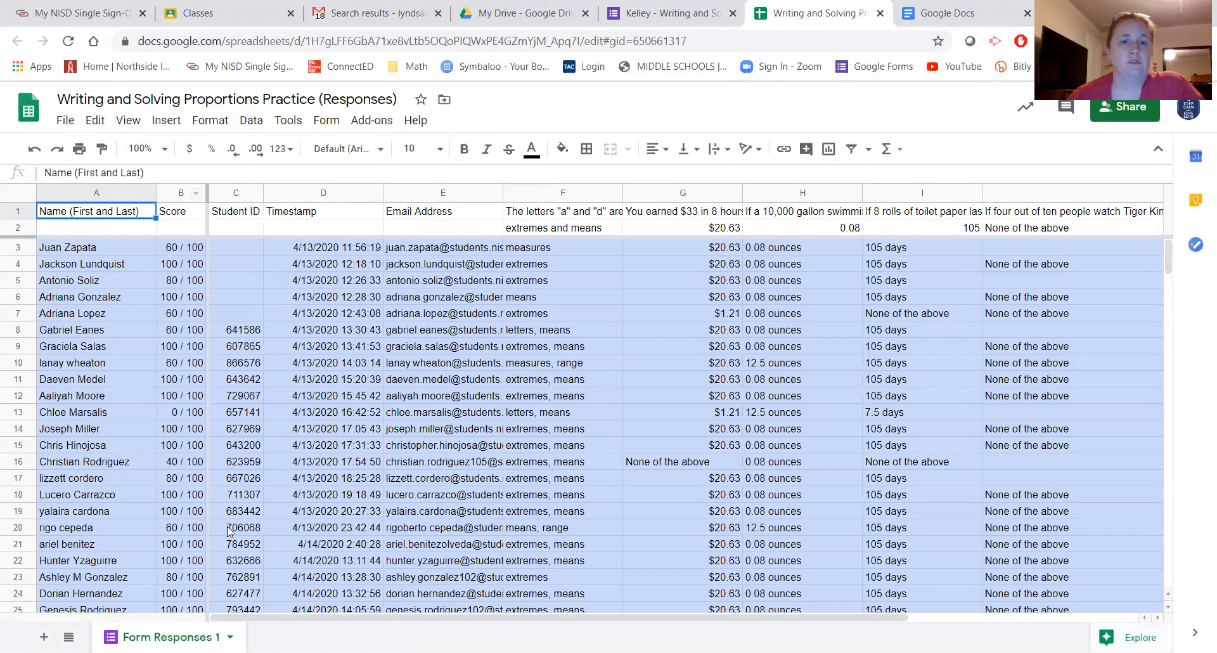
click(684, 15)
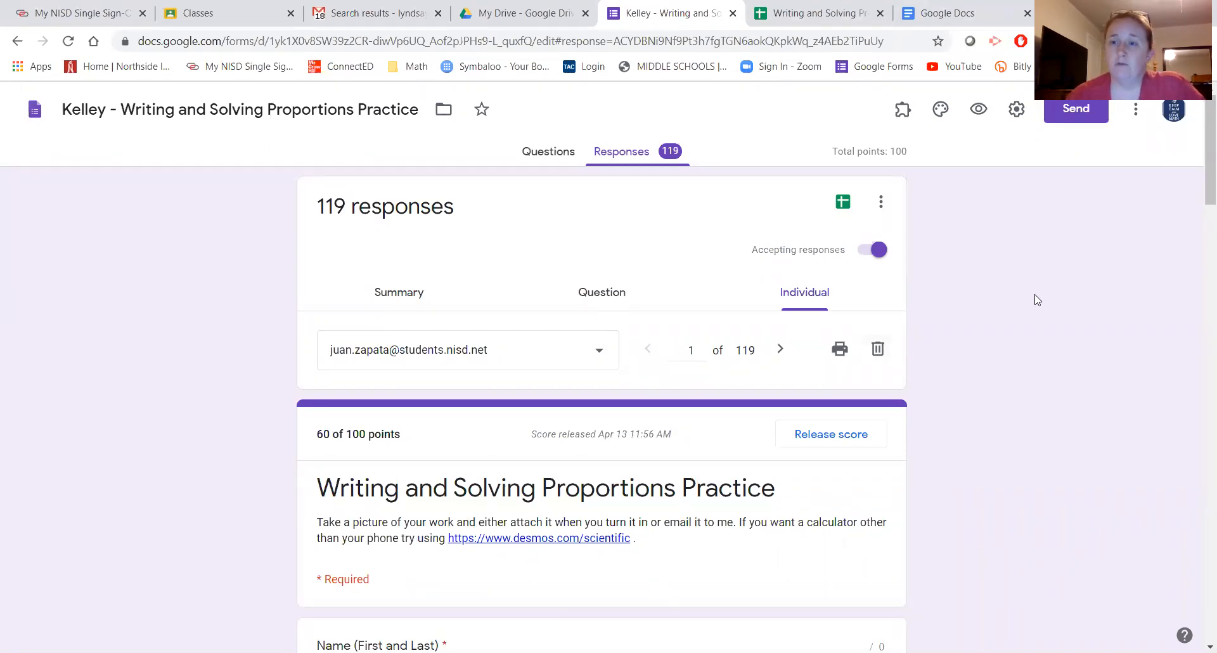
- Open the Common Conversions document from the Google Docs home list
click(974, 14)
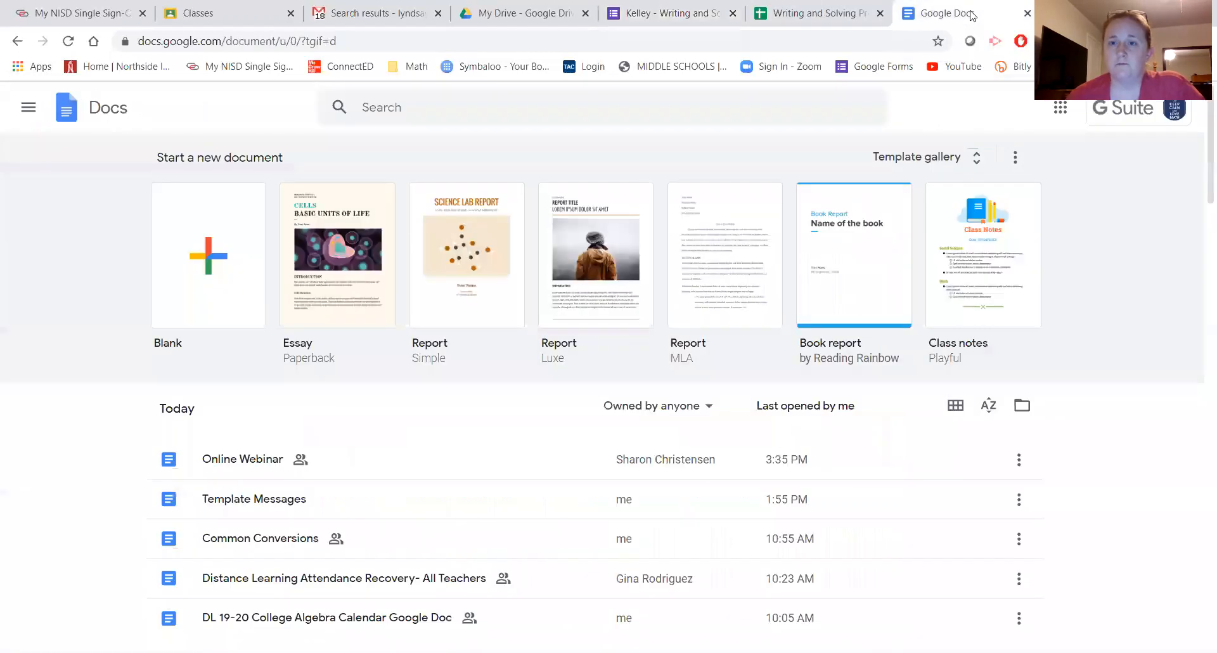
click(1060, 108)
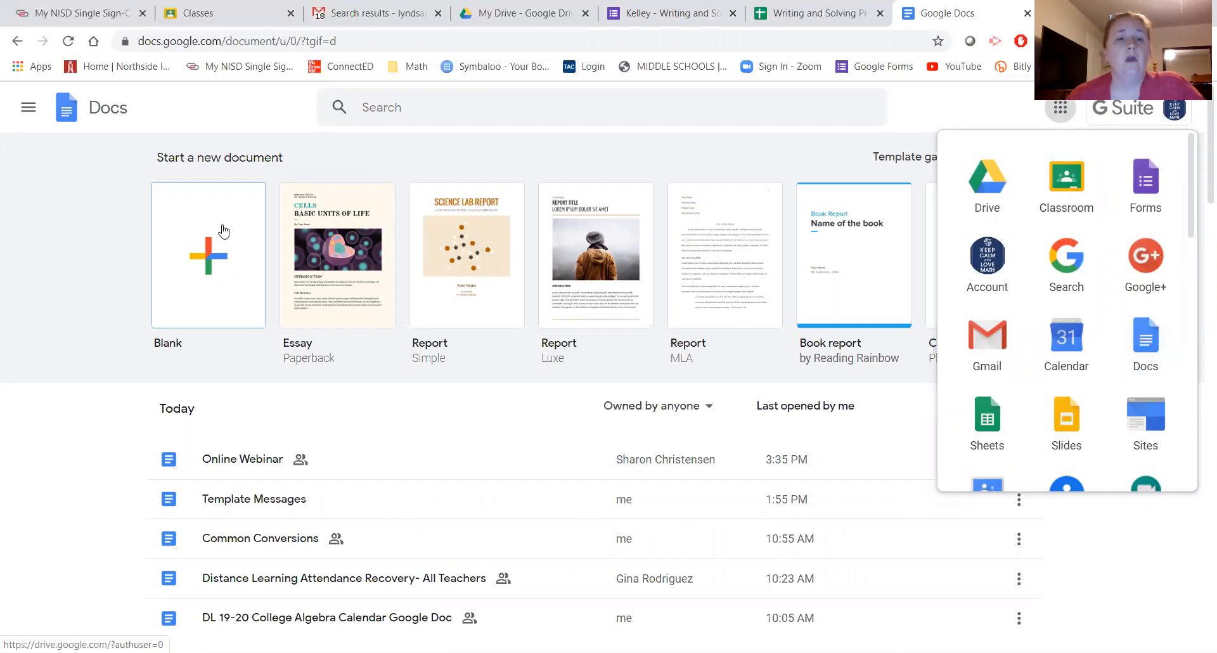
click(205, 256)
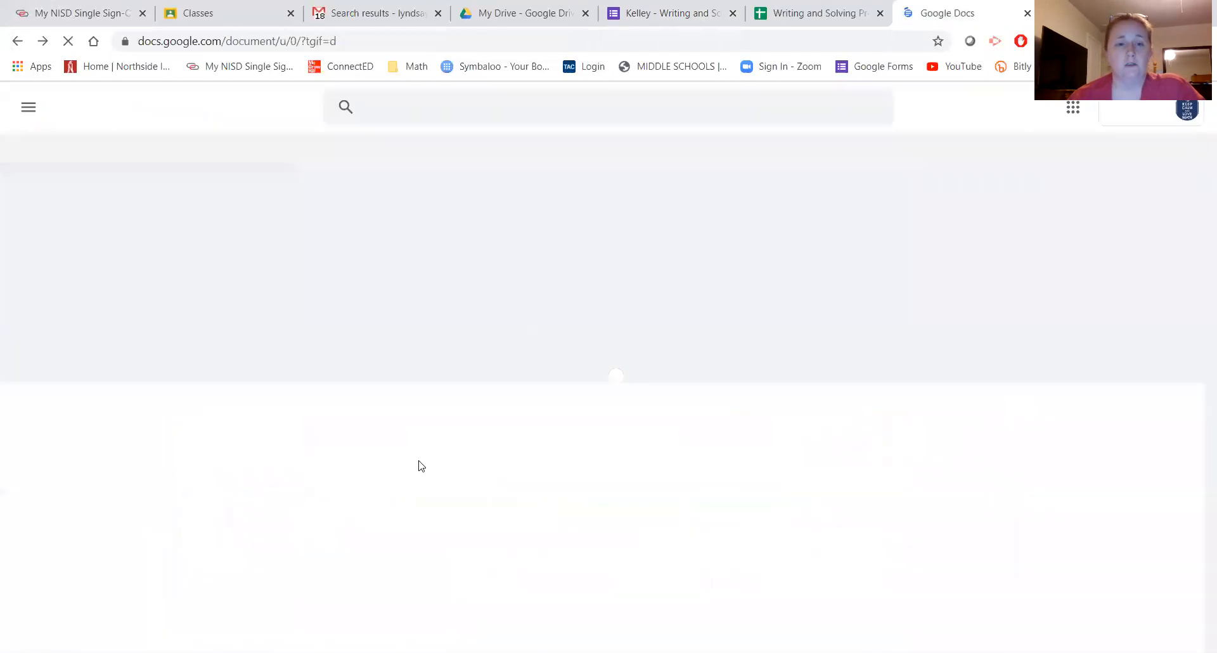
scroll(406, 482, down, 1)
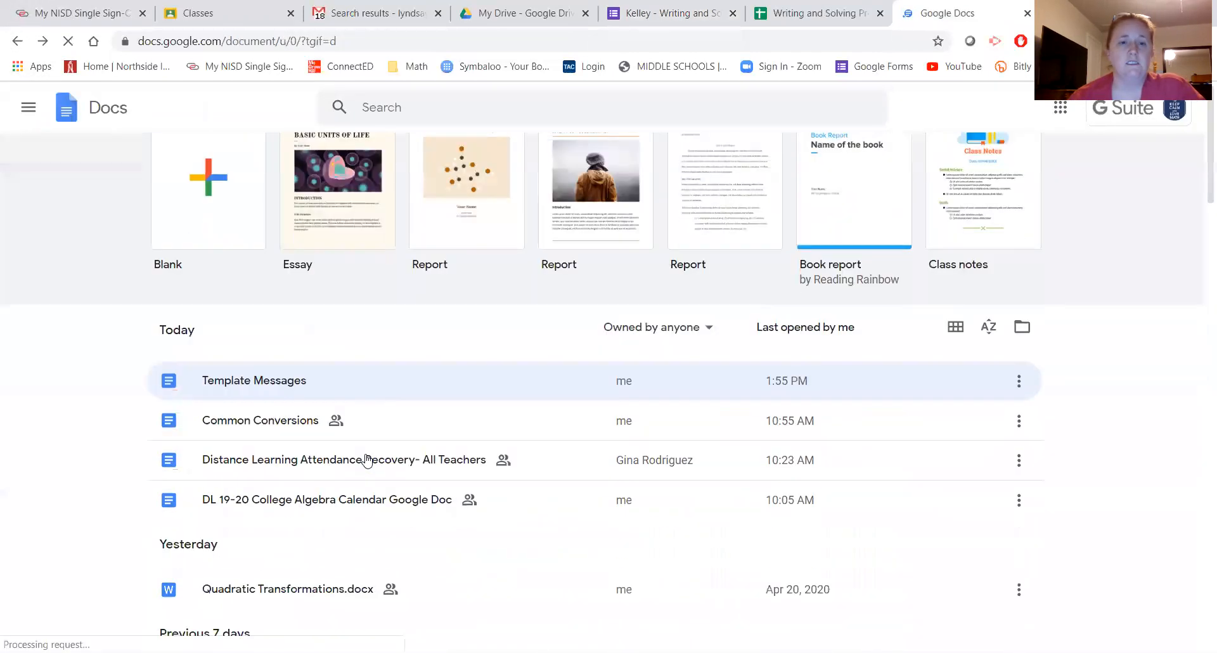
click(241, 426)
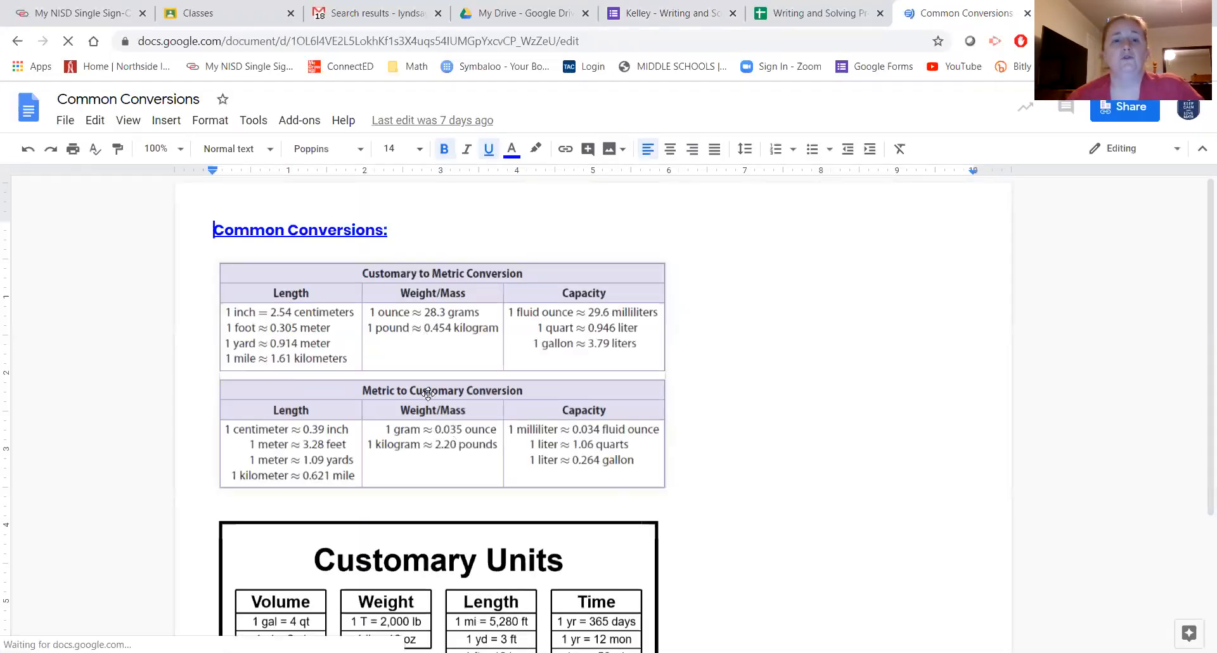
- Check the conversion chart pictures and select the document's web address from the address bar
click(429, 435)
scroll(419, 507, down, 3)
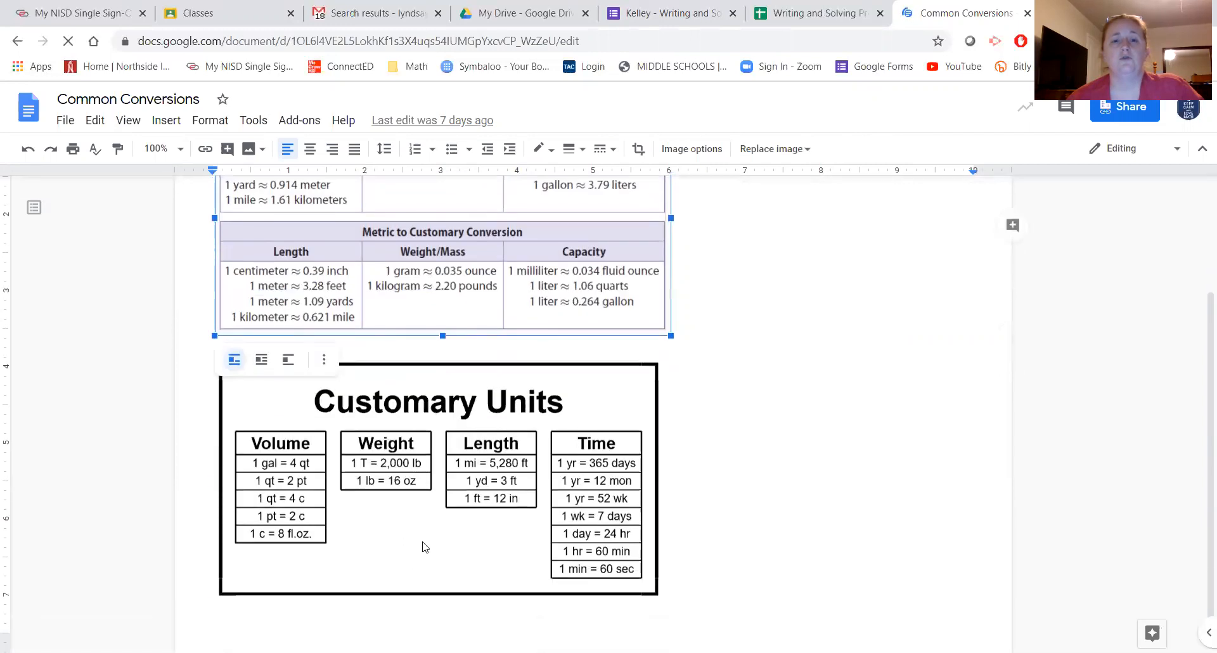
click(450, 386)
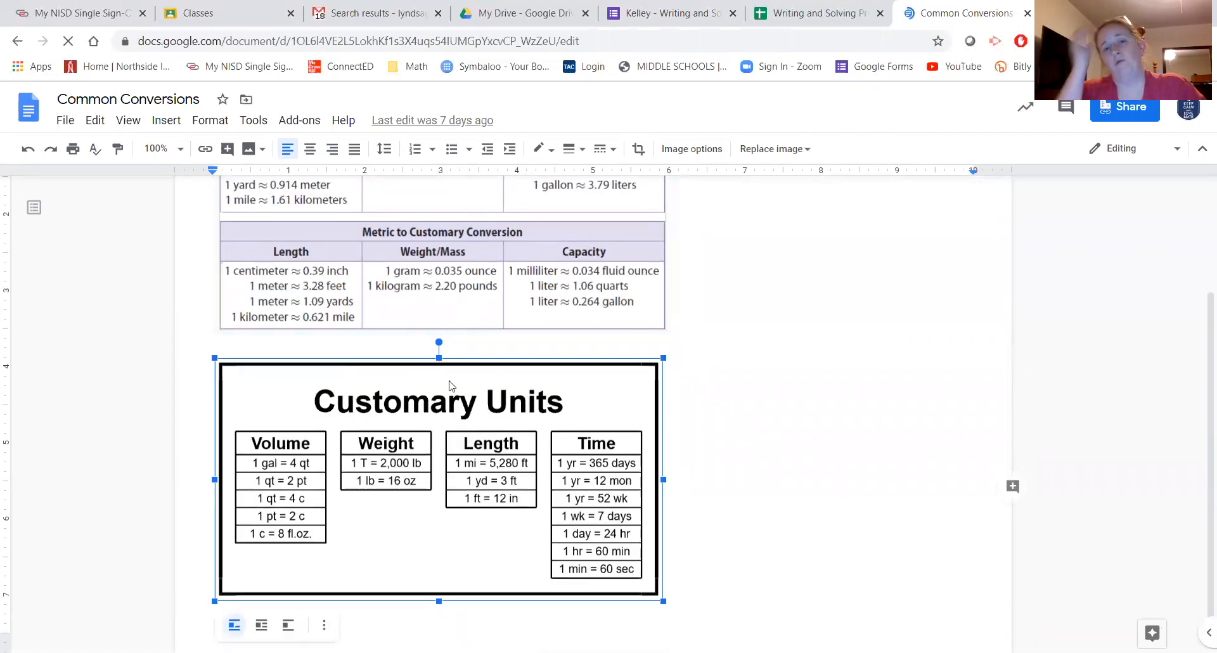
scroll(449, 385, up, 3)
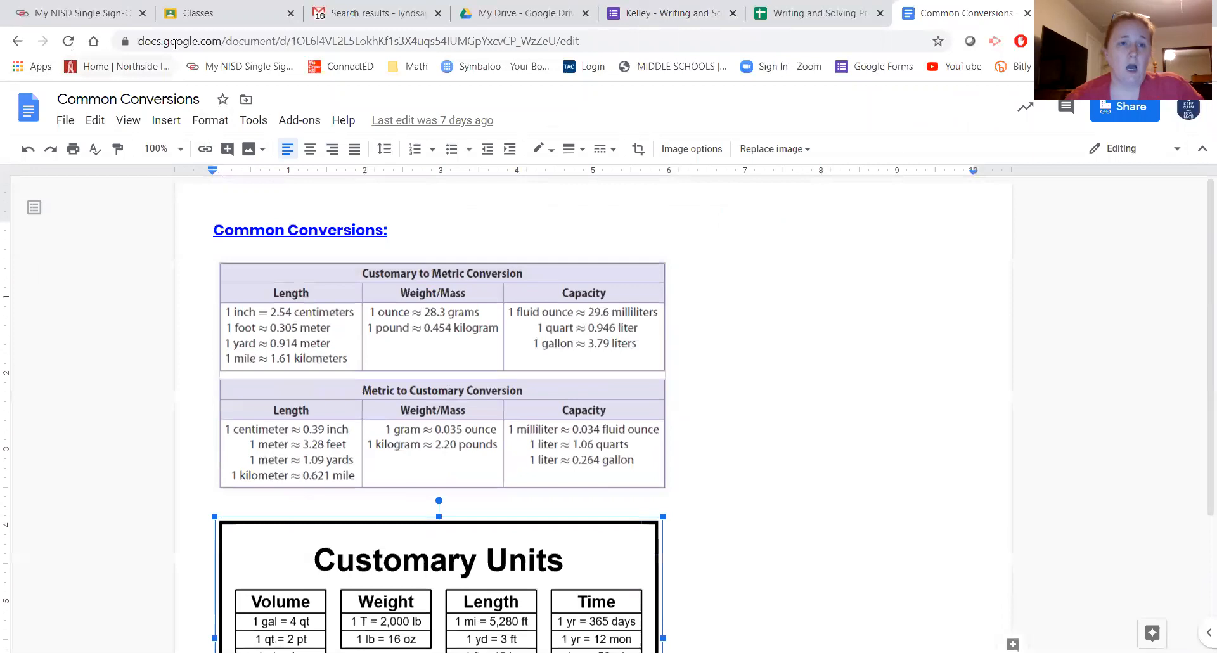
click(166, 48)
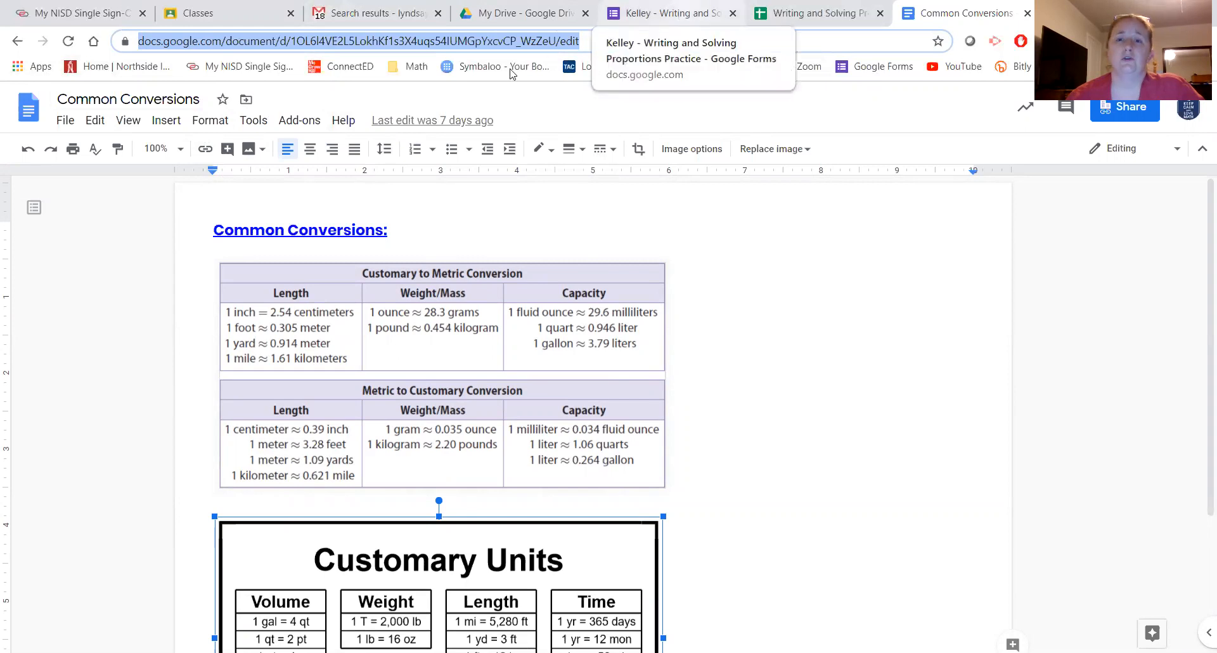
click(526, 14)
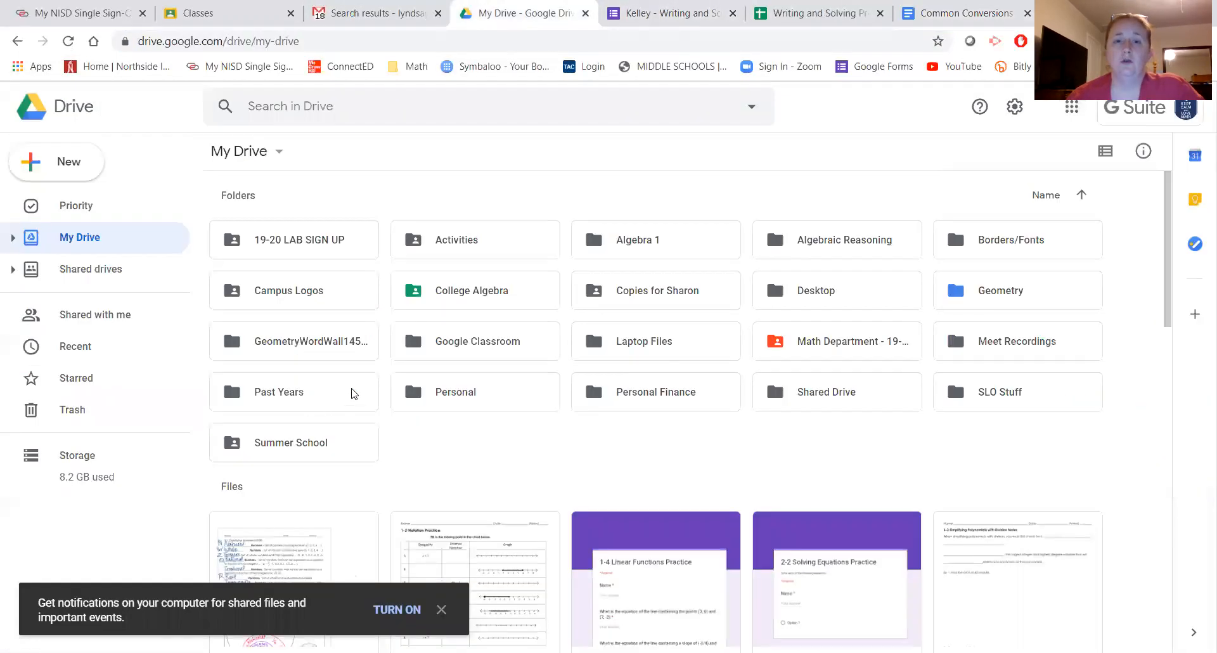
- Reopen Video Quiz from the Forms home list and scroll to its Section 2 graph question
click(631, 11)
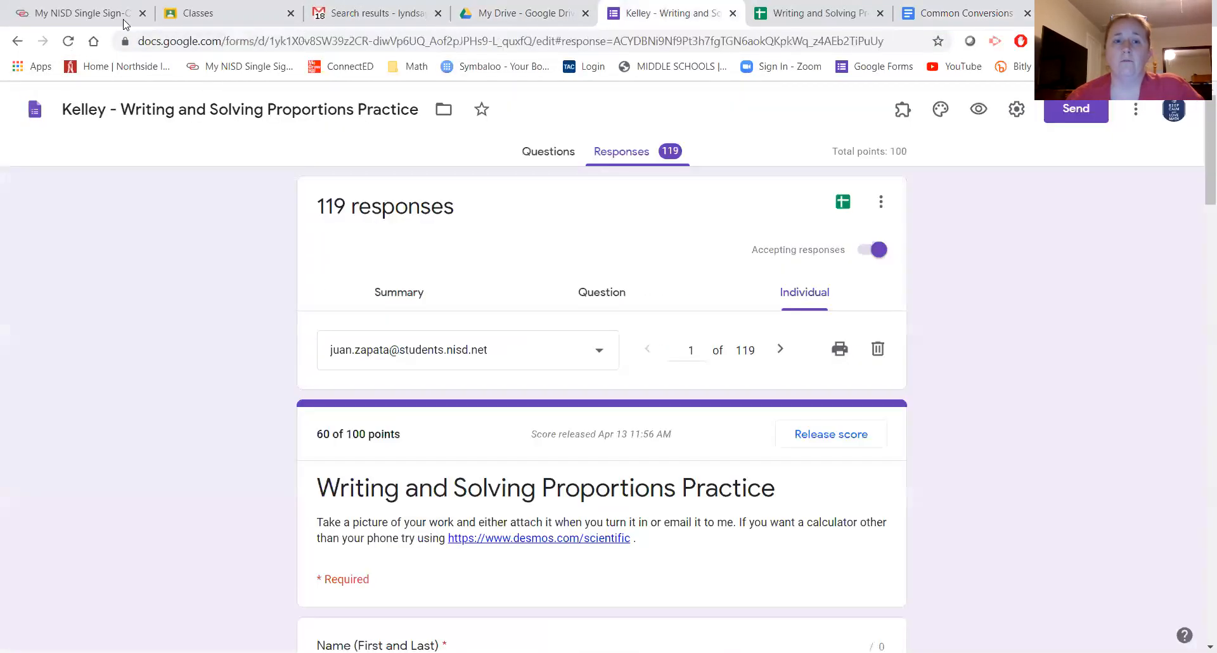
click(35, 109)
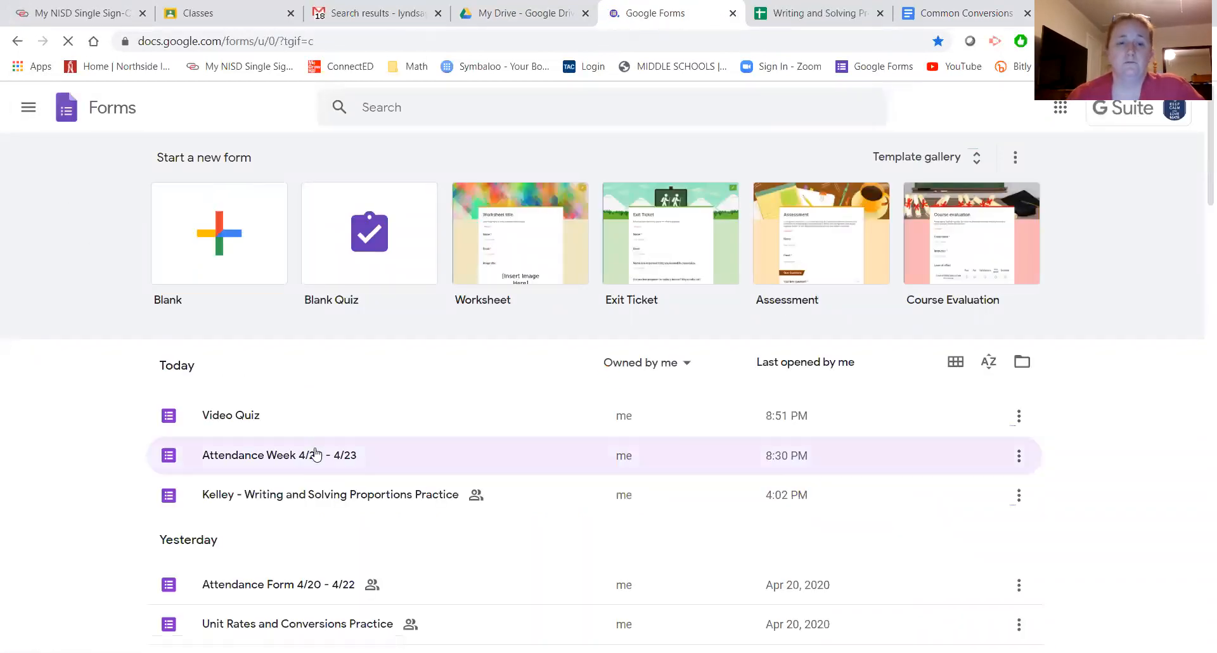
click(243, 417)
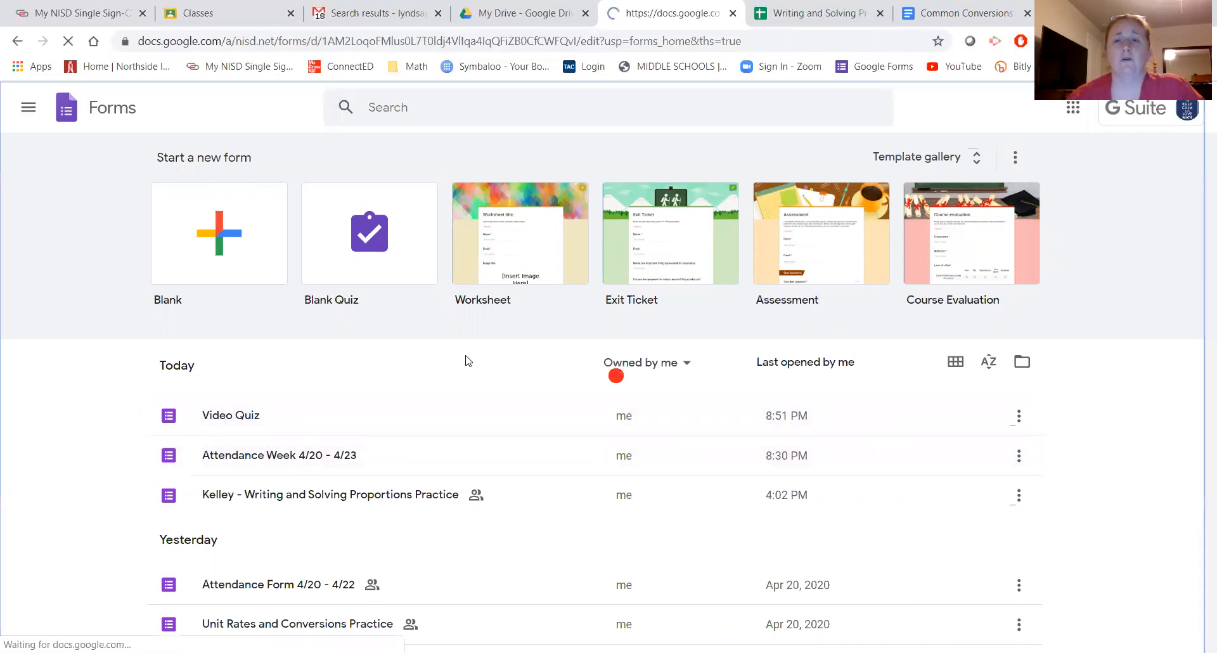
scroll(502, 449, down, 6)
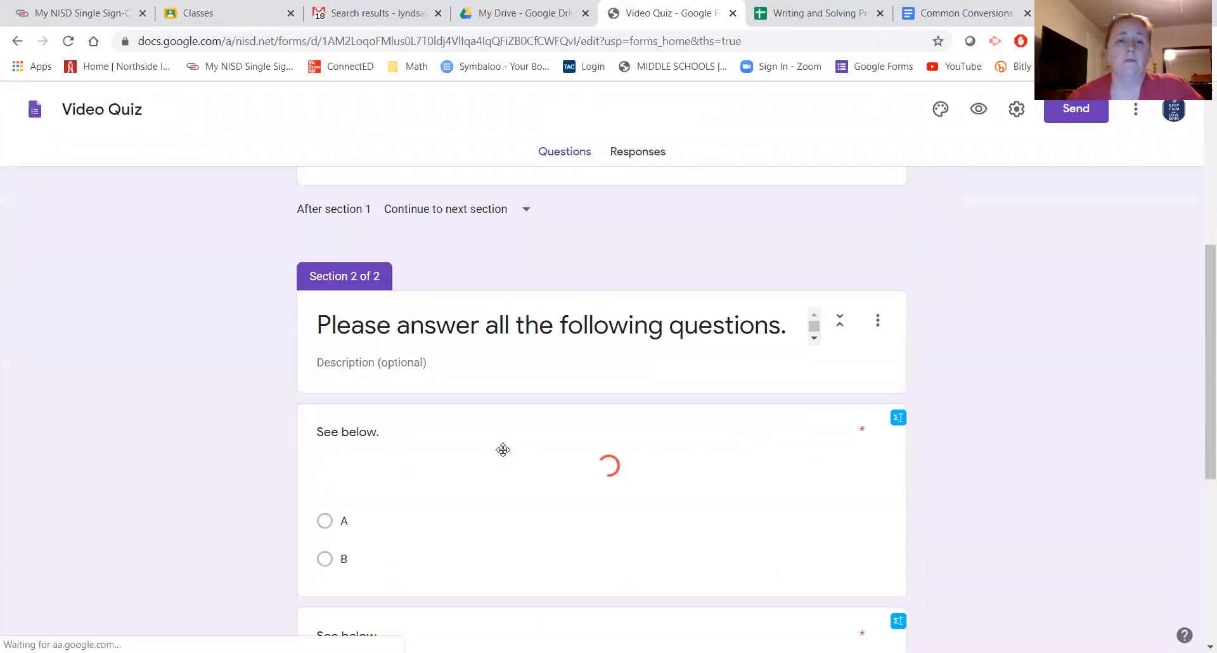
scroll(504, 454, up, 1)
scroll(505, 455, down, 3)
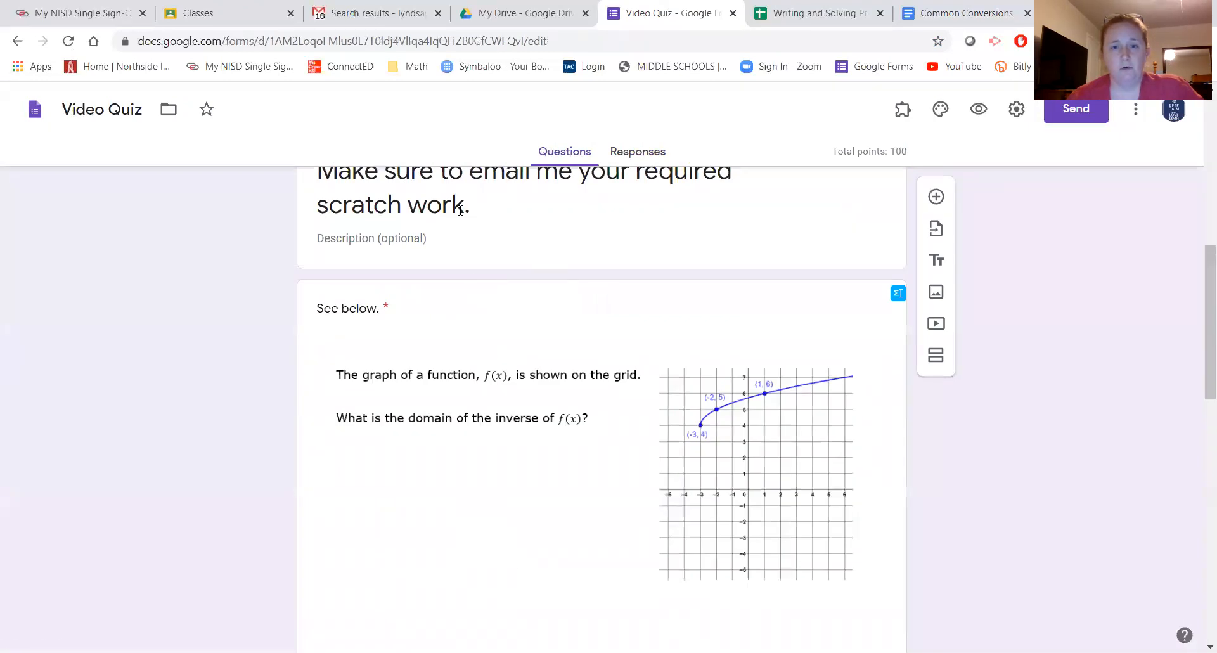
- Give Section 2 the description "Use the link provided to access the formula chart."
scroll(444, 277, up, 1)
click(501, 291)
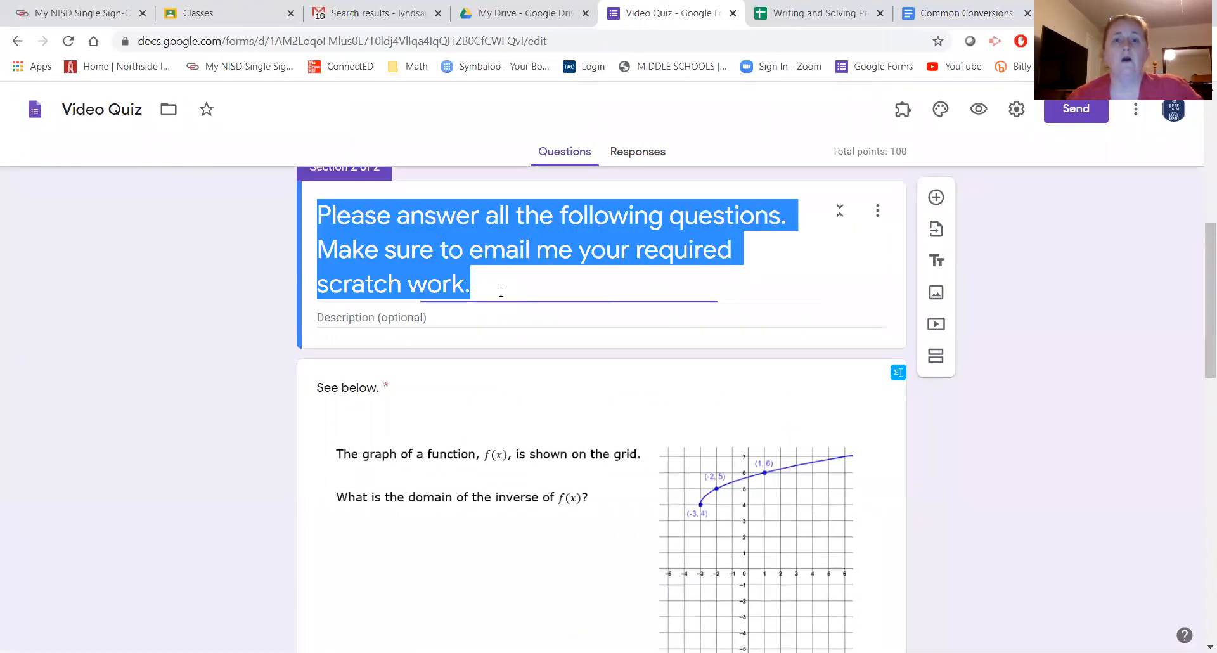
click(492, 315)
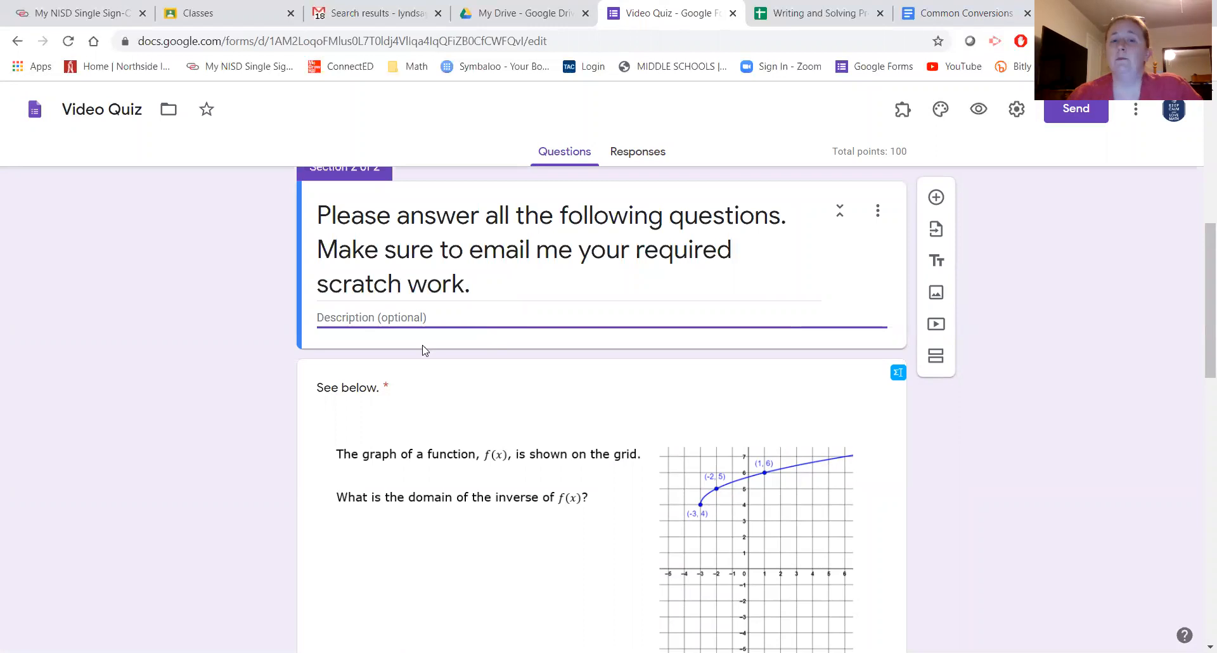
text(Use the )
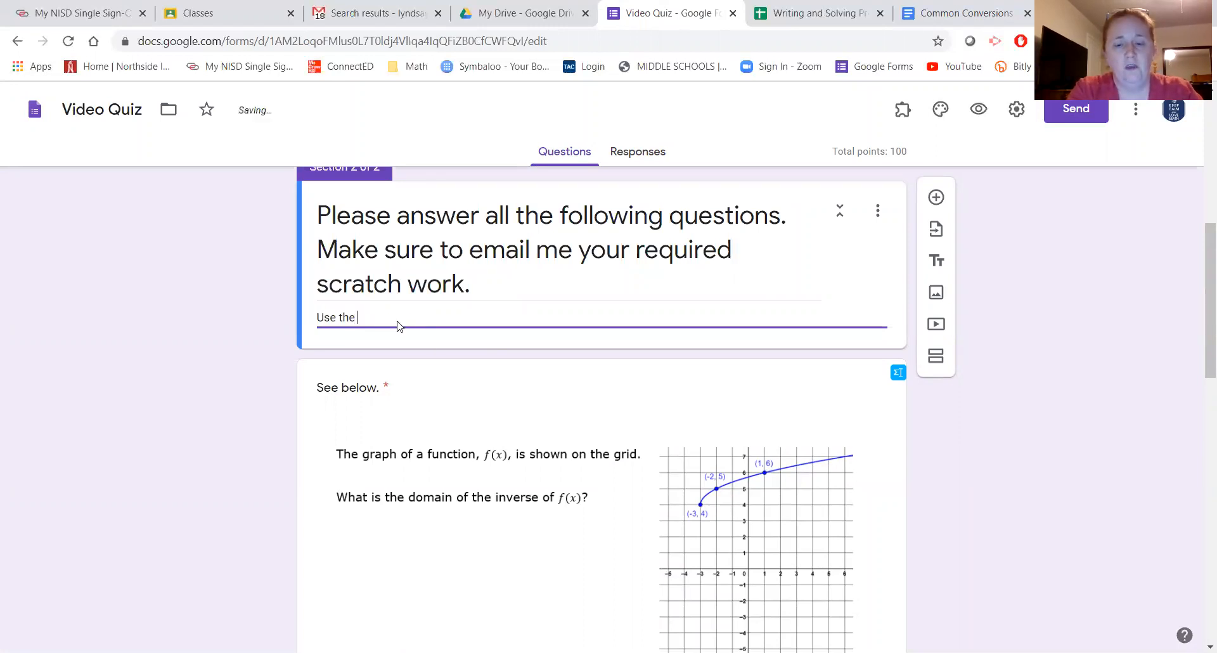
text(link provided to)
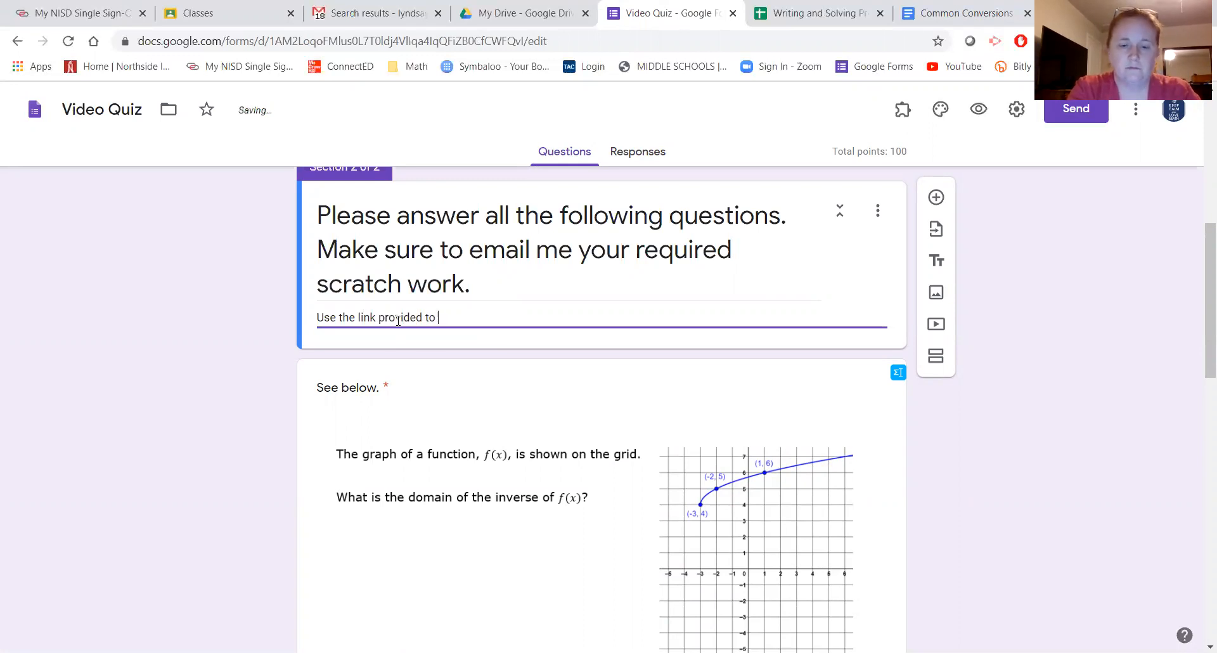
text( access )
text(yu)
text(the formula chart.)
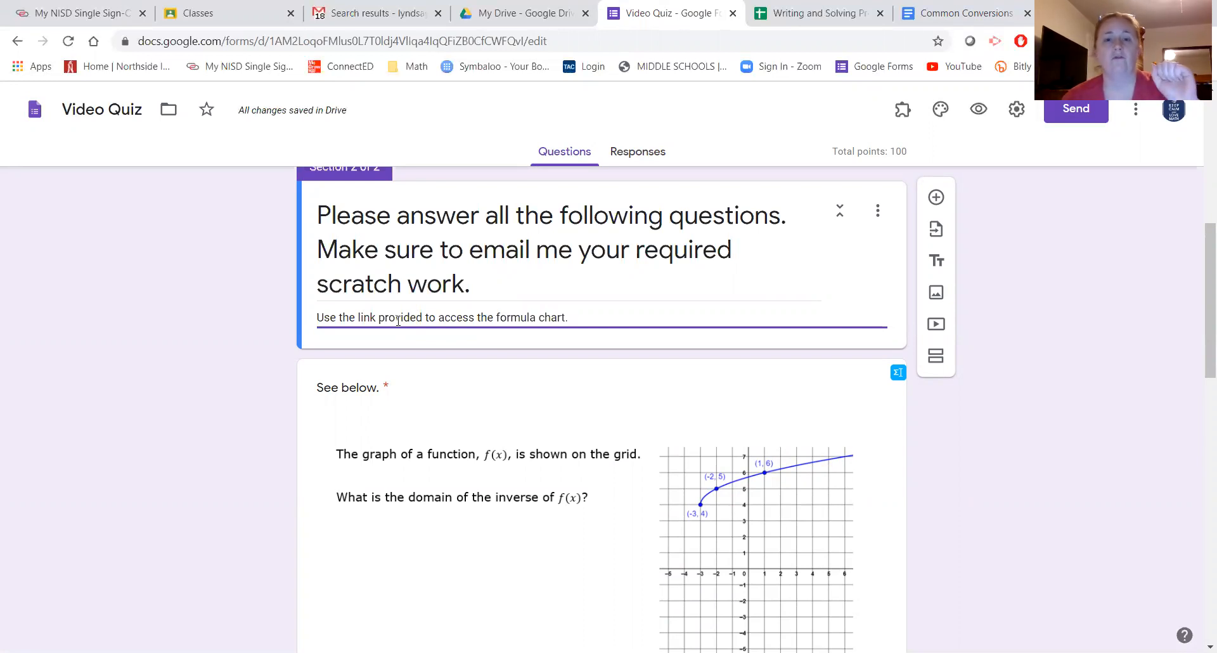
right_click(585, 322)
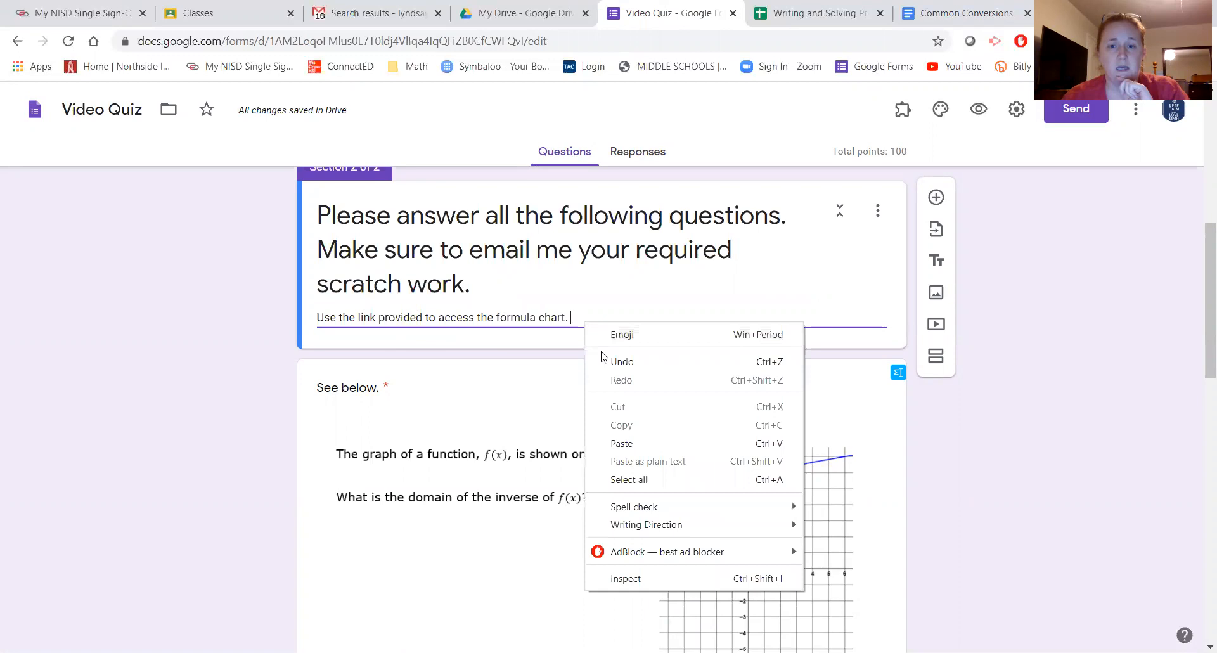
click(598, 449)
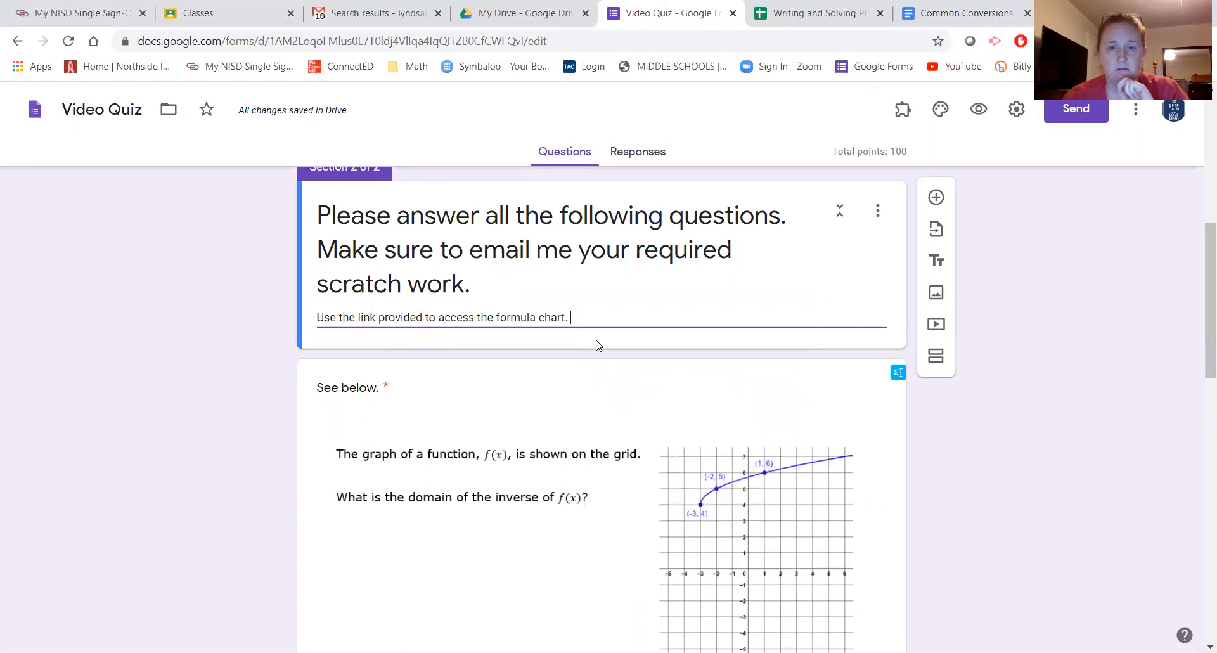
- Copy the Common Conversions document's web address and return to the Video Quiz form
click(958, 12)
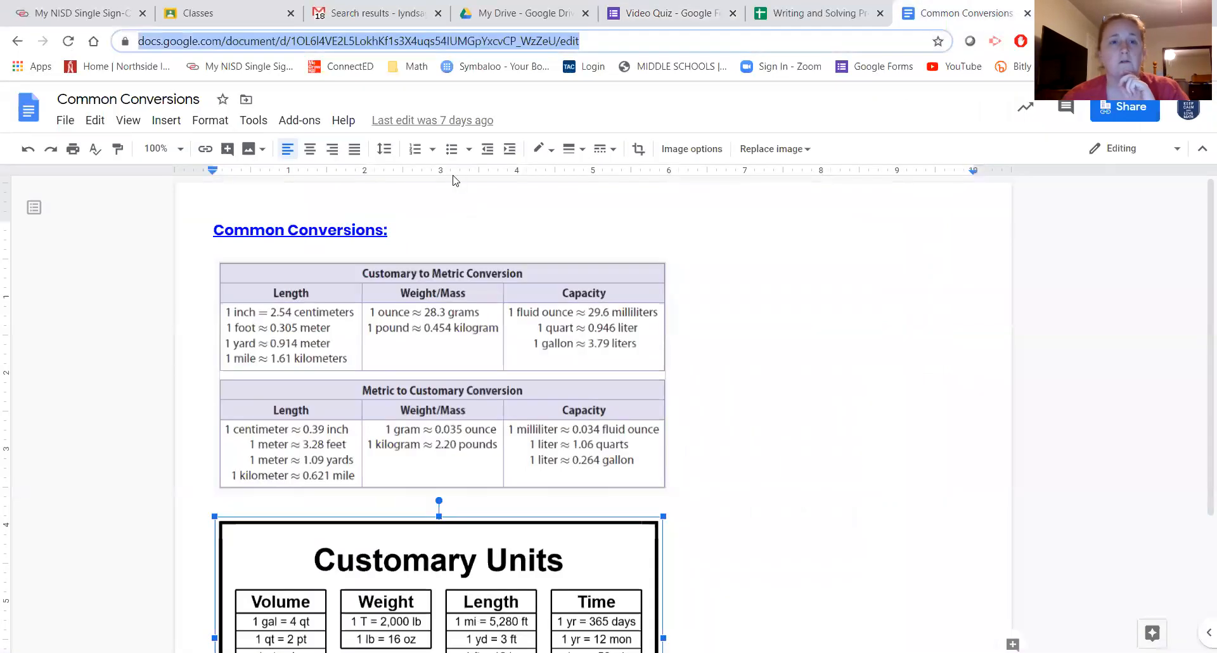
right_click(425, 42)
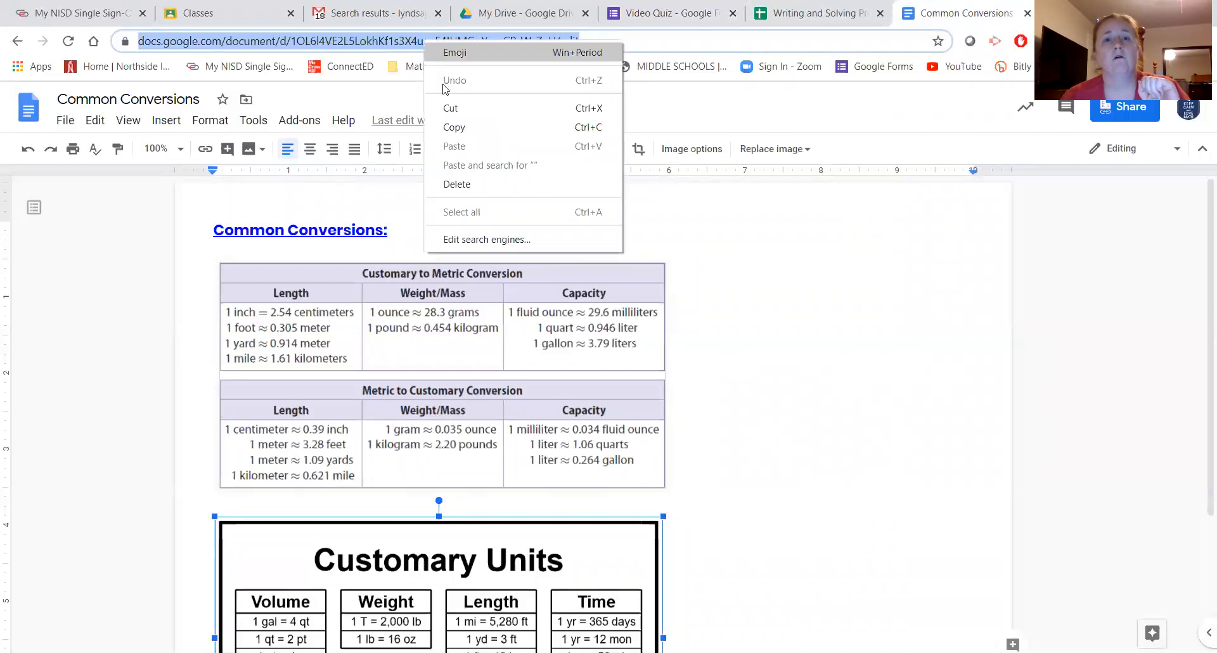
click(442, 127)
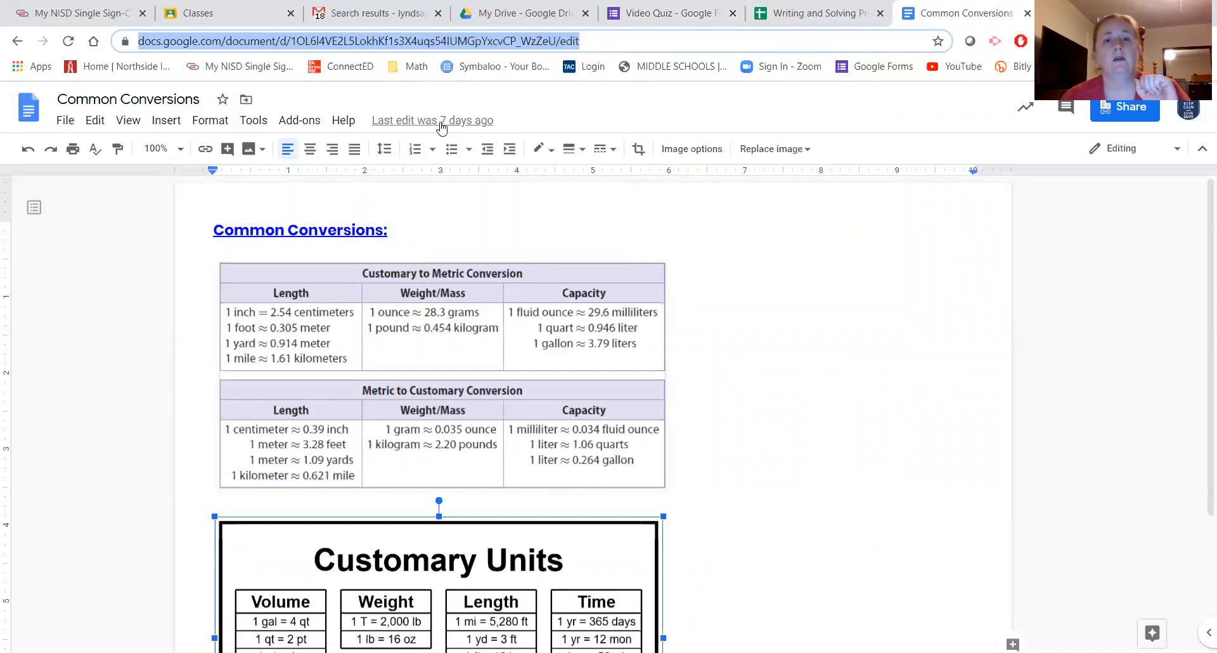
click(705, 18)
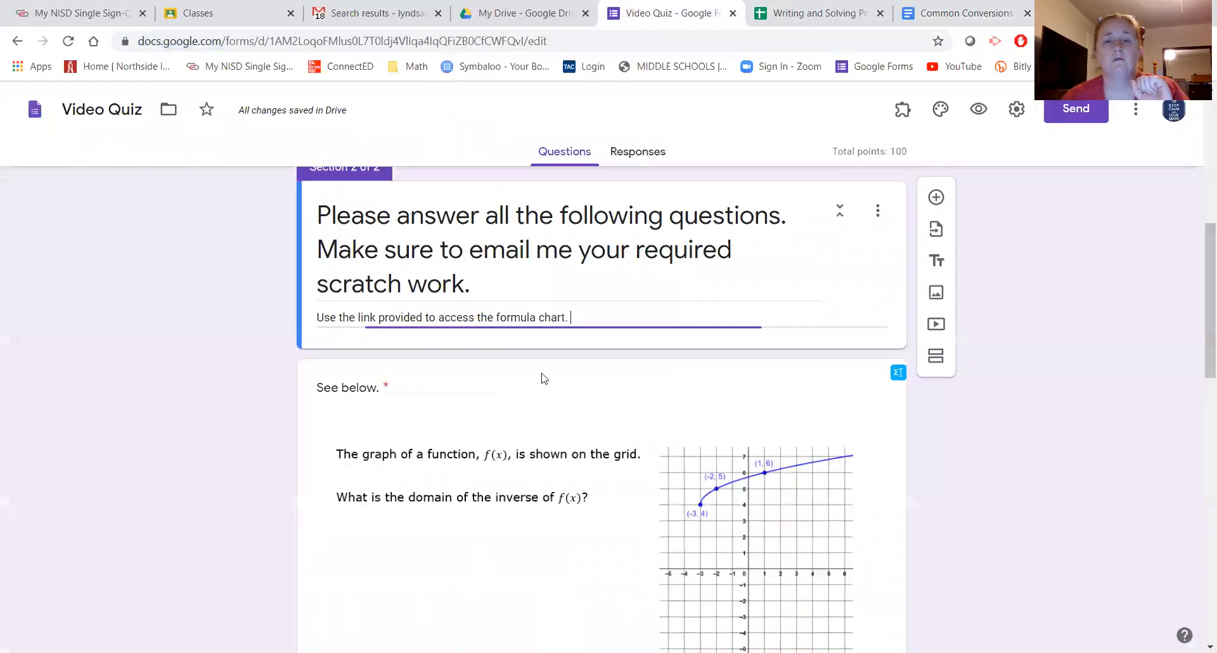
- Paste the Common Conversions address under the formula-chart sentence in Section 2's description
right_click(590, 322)
click(624, 443)
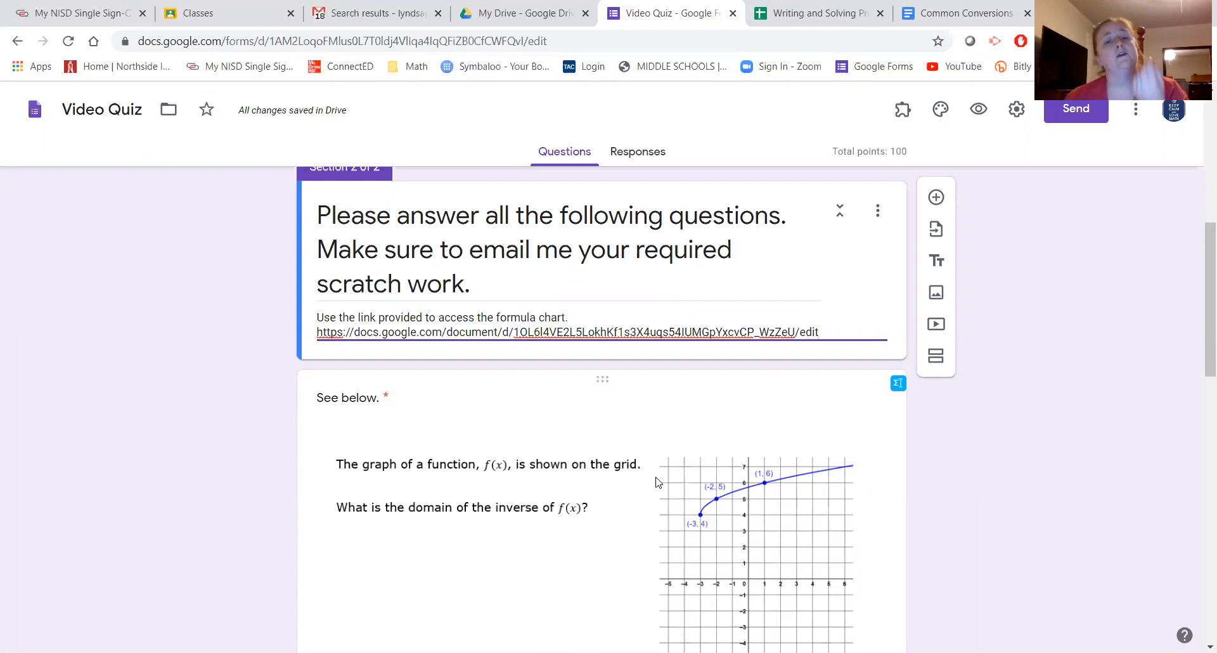
scroll(657, 474, down, 7)
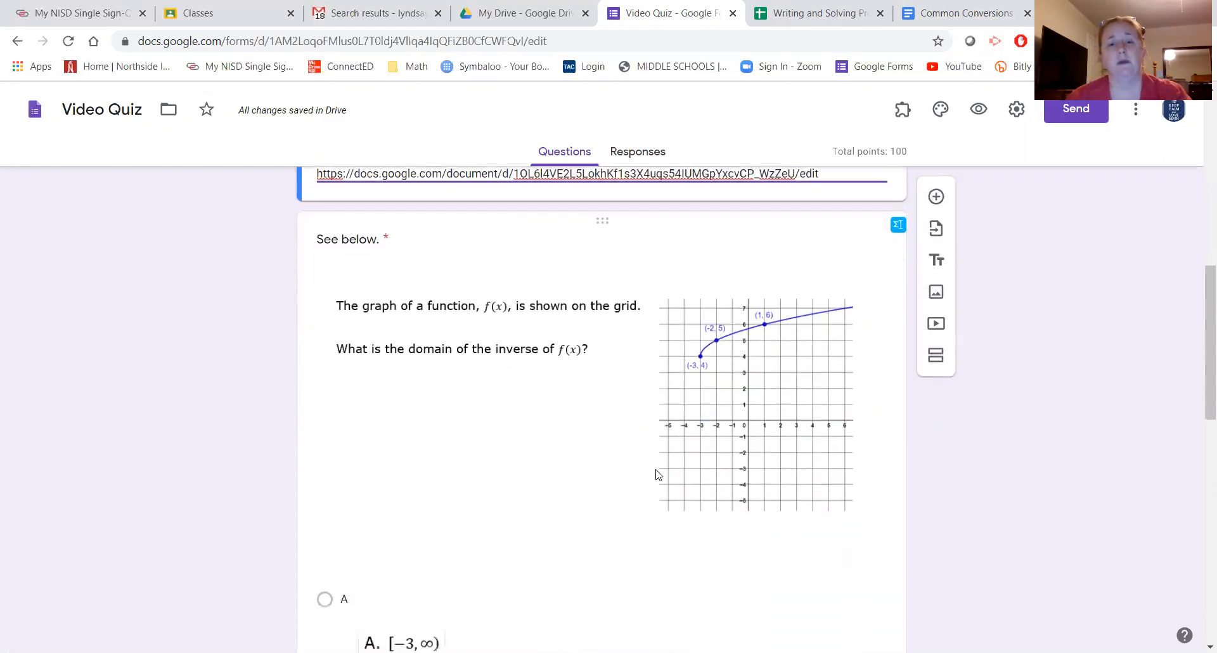
- Open the inverse-domain graph question's answer key and scroll down to its feedback sections
click(601, 390)
click(370, 556)
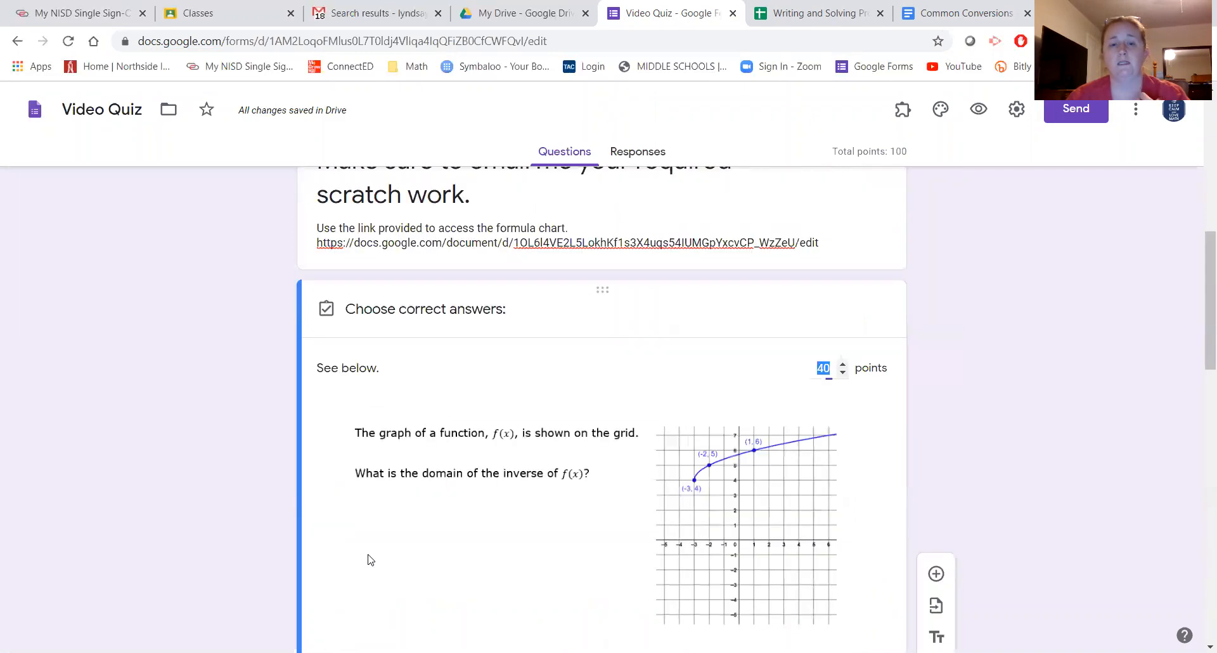
scroll(415, 519, down, 5)
scroll(418, 524, down, 5)
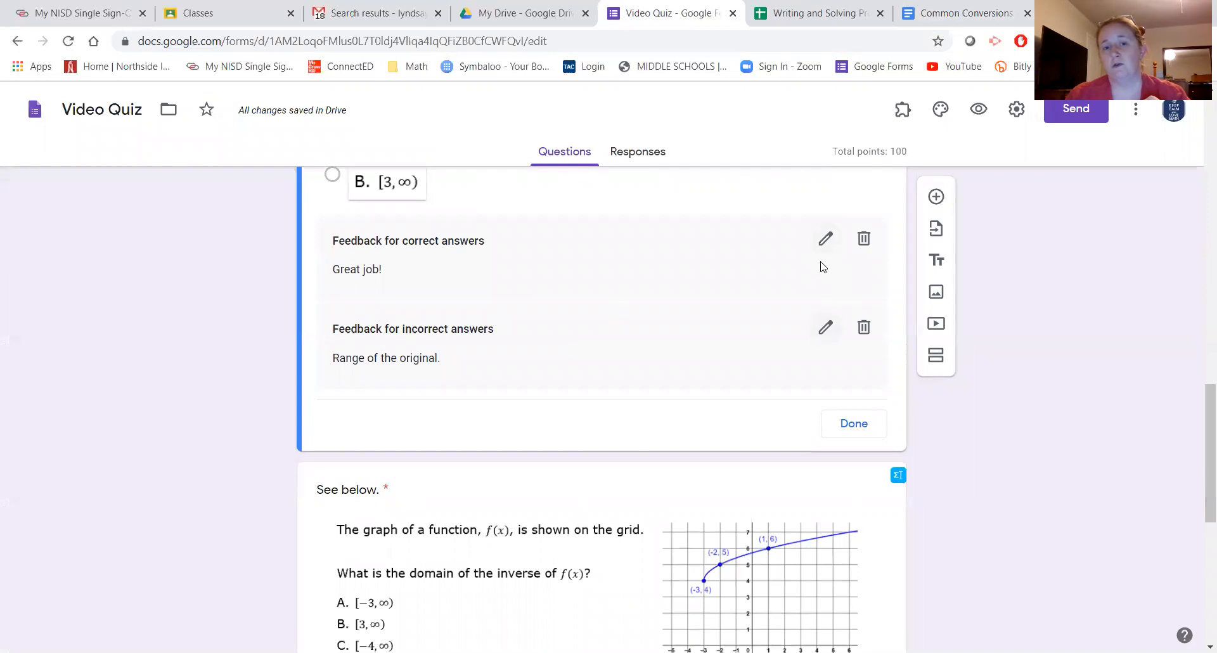
- Attach a "Formula Chart" link with the pasted Docs address to the incorrect-answer feedback, and save
click(825, 329)
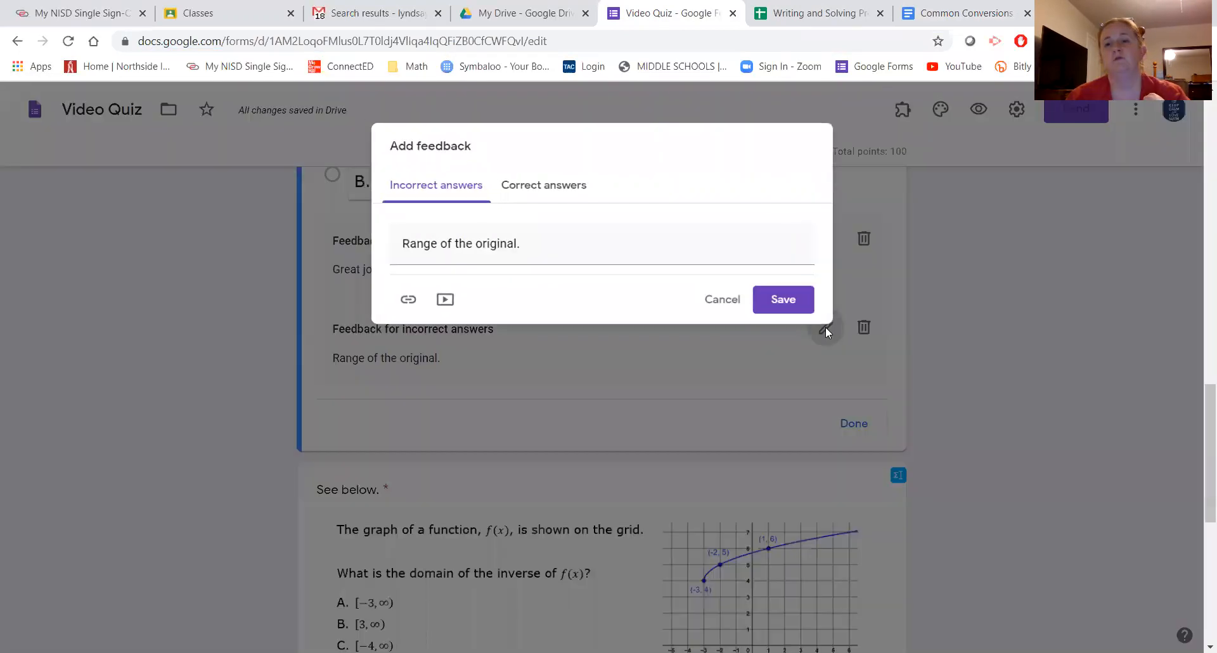
click(401, 303)
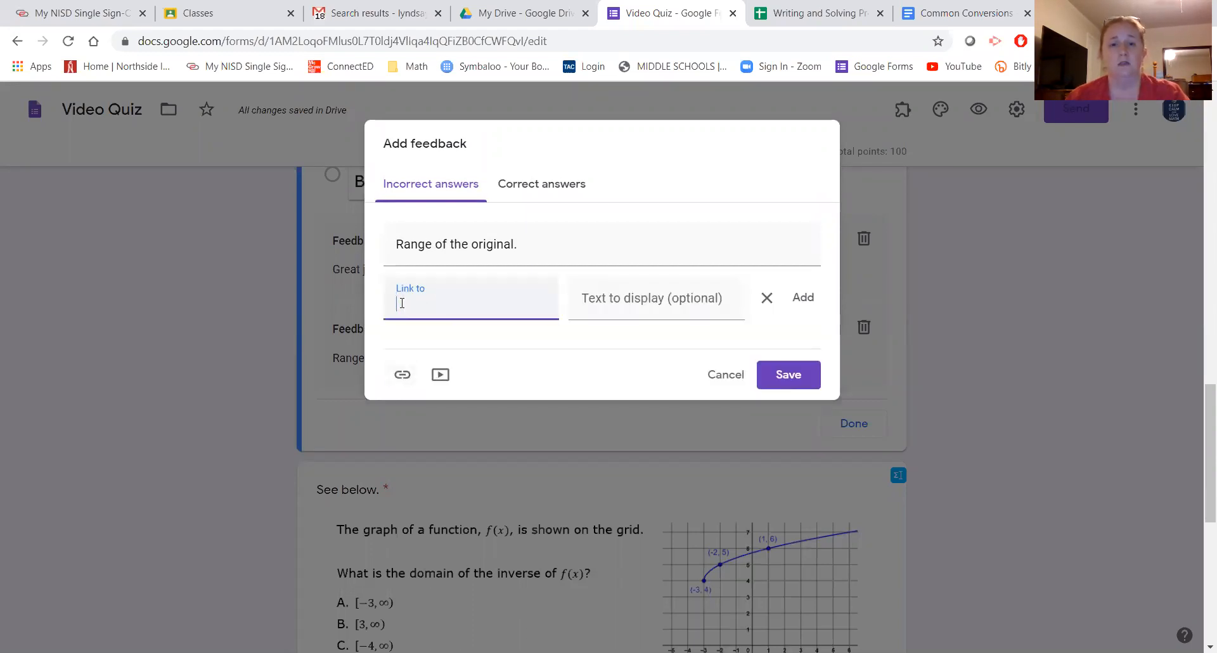
key(ctrl+v)
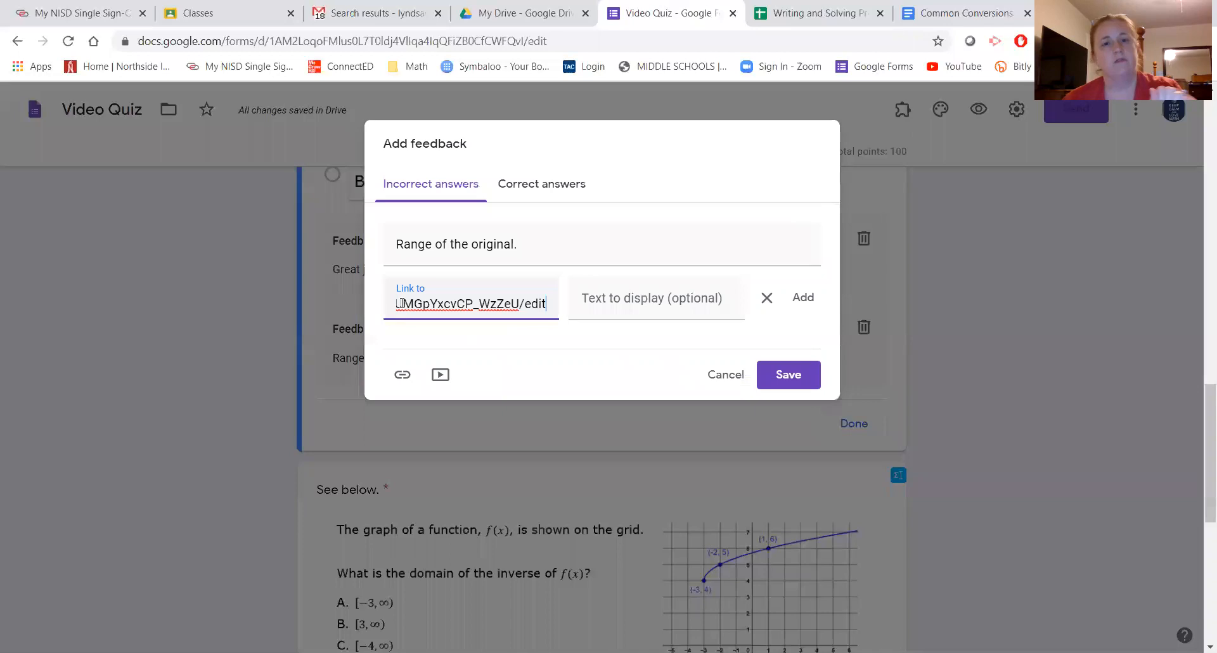
click(644, 299)
text(Formk)
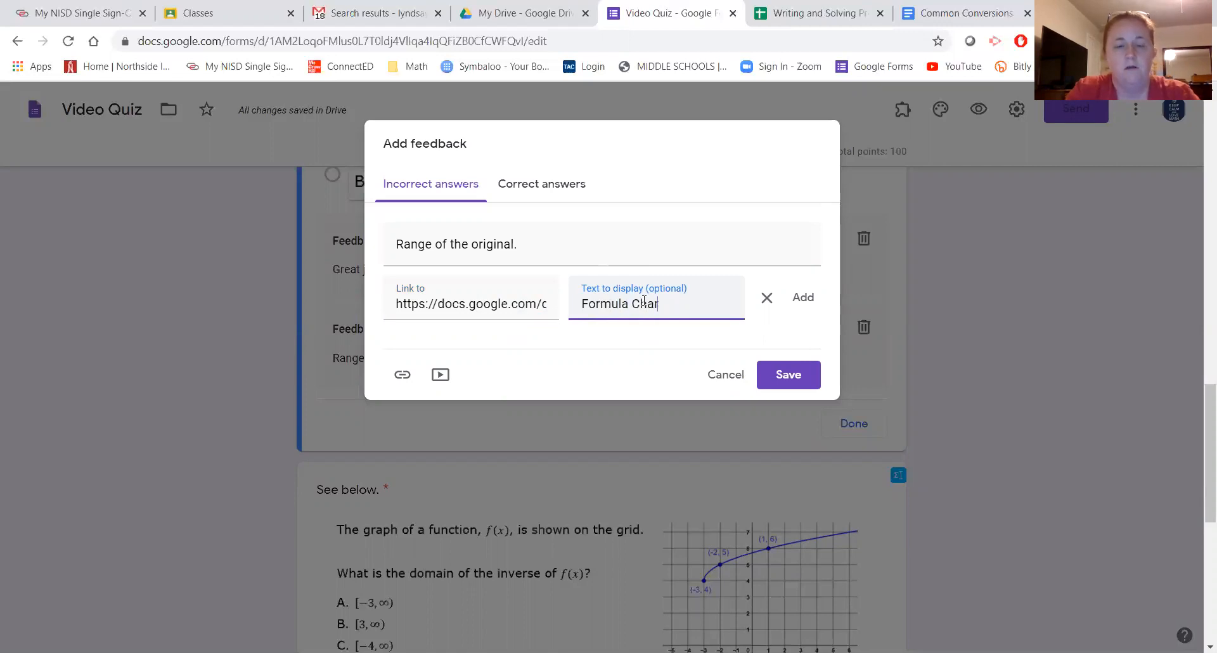
click(803, 298)
click(792, 345)
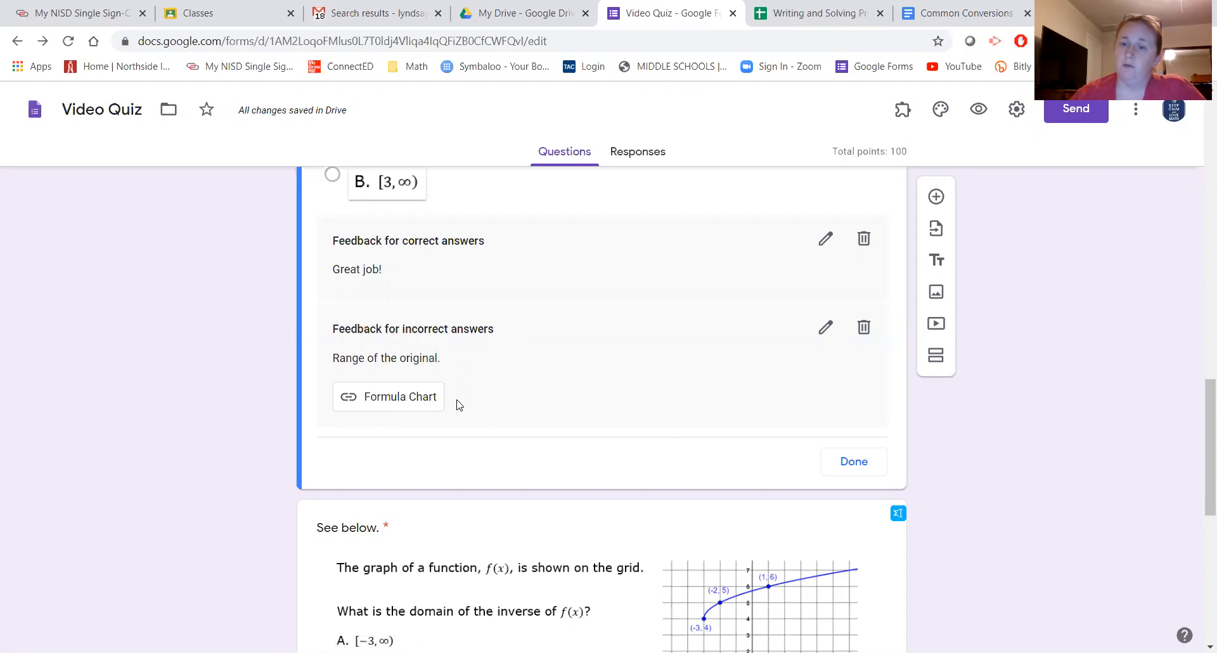
- Close the answer key with Done and scroll back up to Section 2's description
click(837, 463)
scroll(418, 535, down, 5)
scroll(435, 525, up, 5)
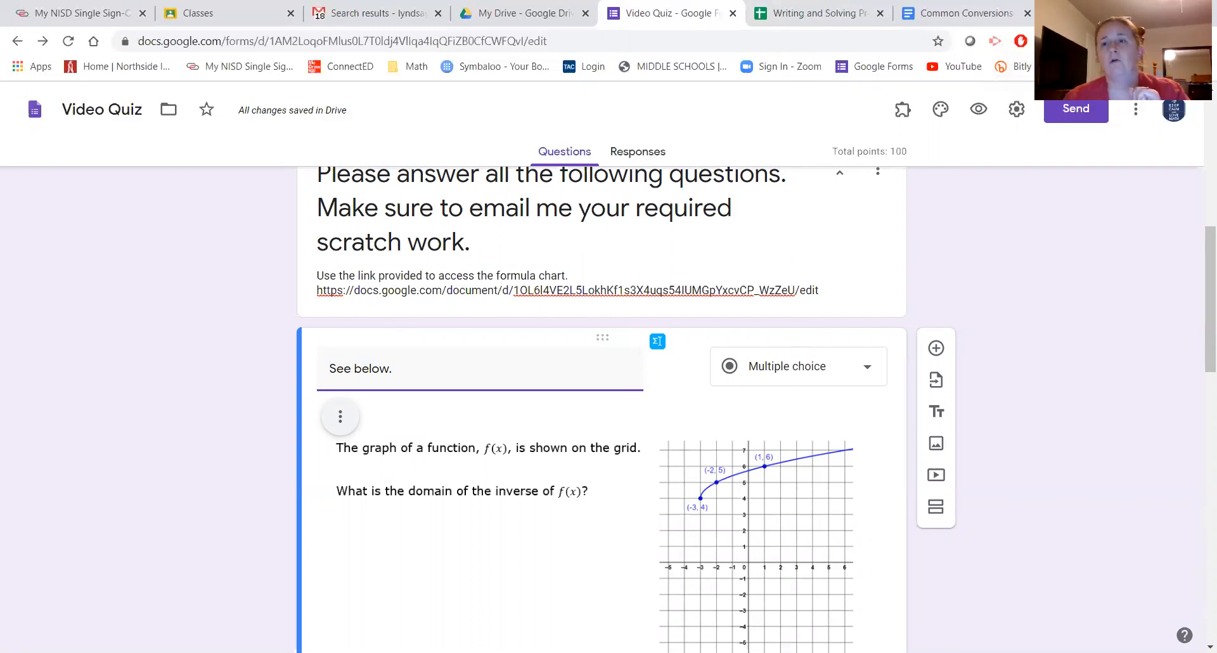
- Go to app.bitly.com in a new tab and start creating a new short link
key(ctrl+t)
text(app)
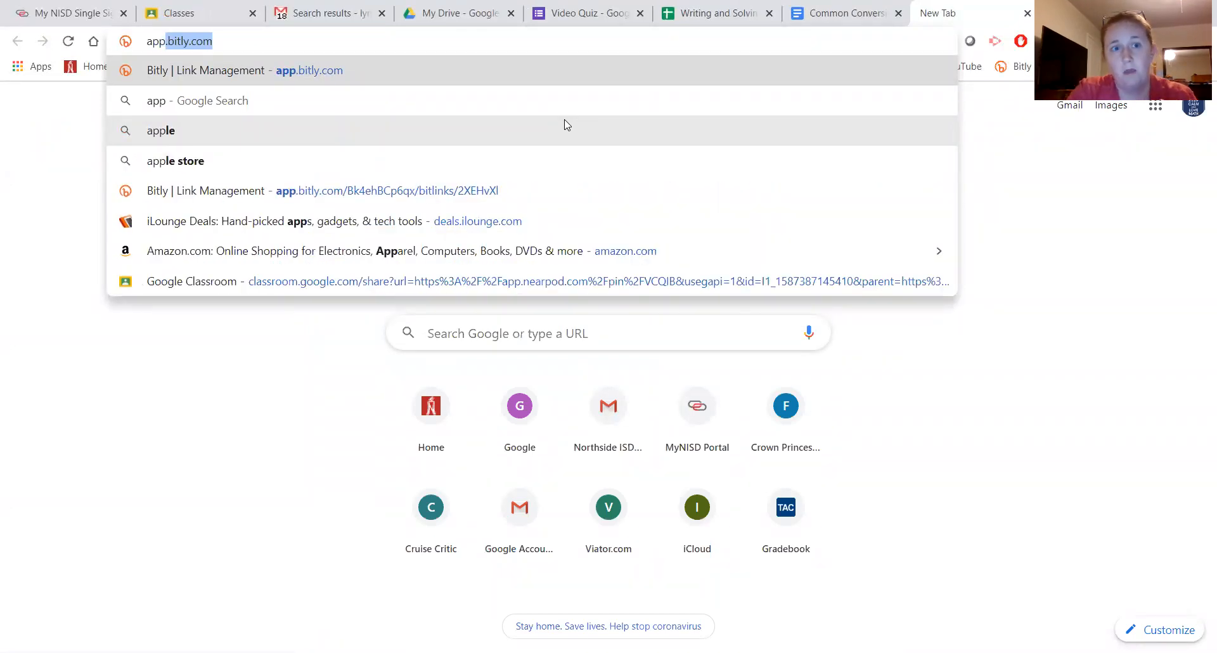
key(Return)
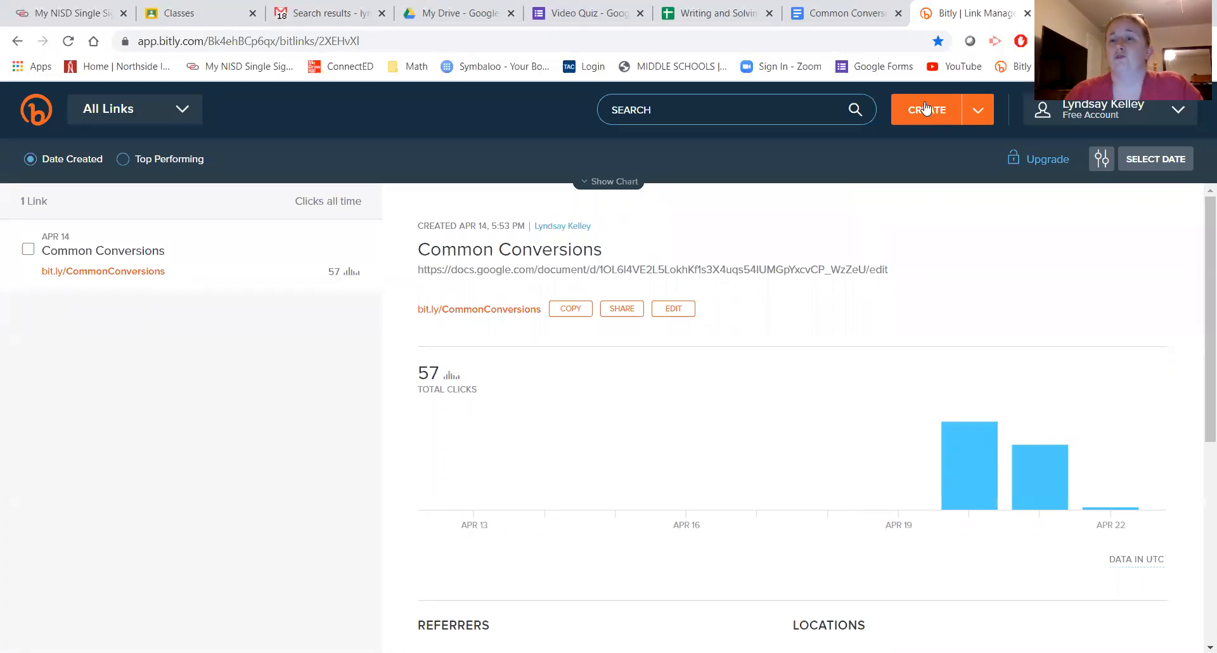
click(925, 108)
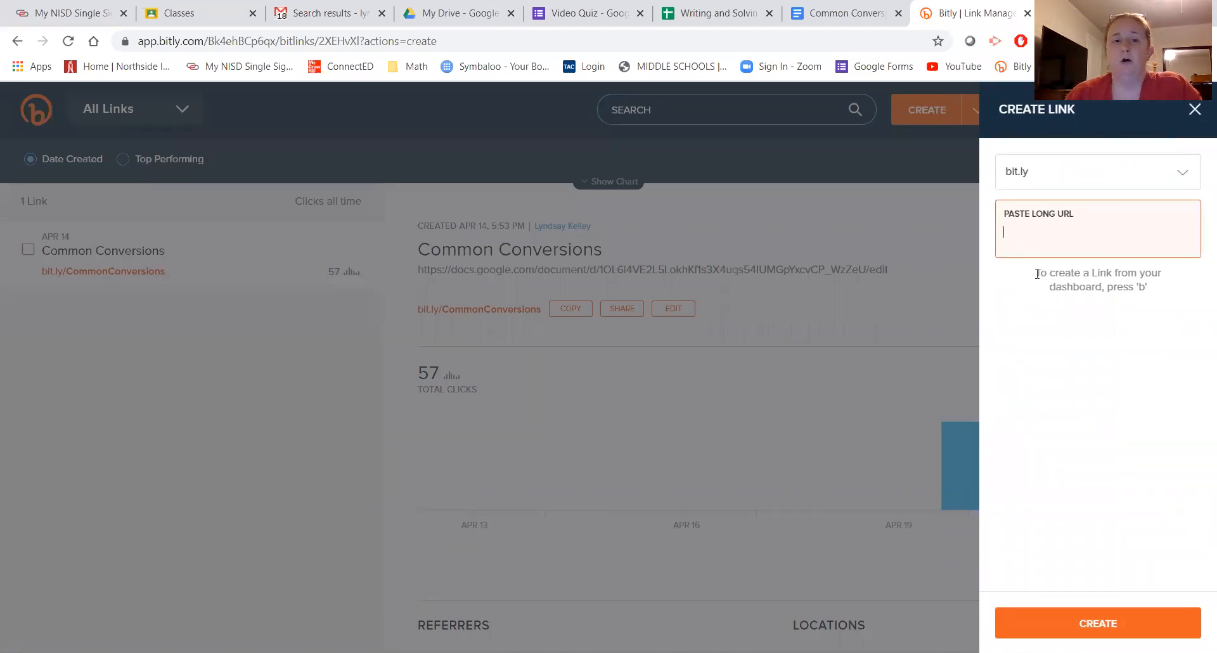
- Paste the formula chart document address into Bitly to create a new short link
key(ctrl+v)
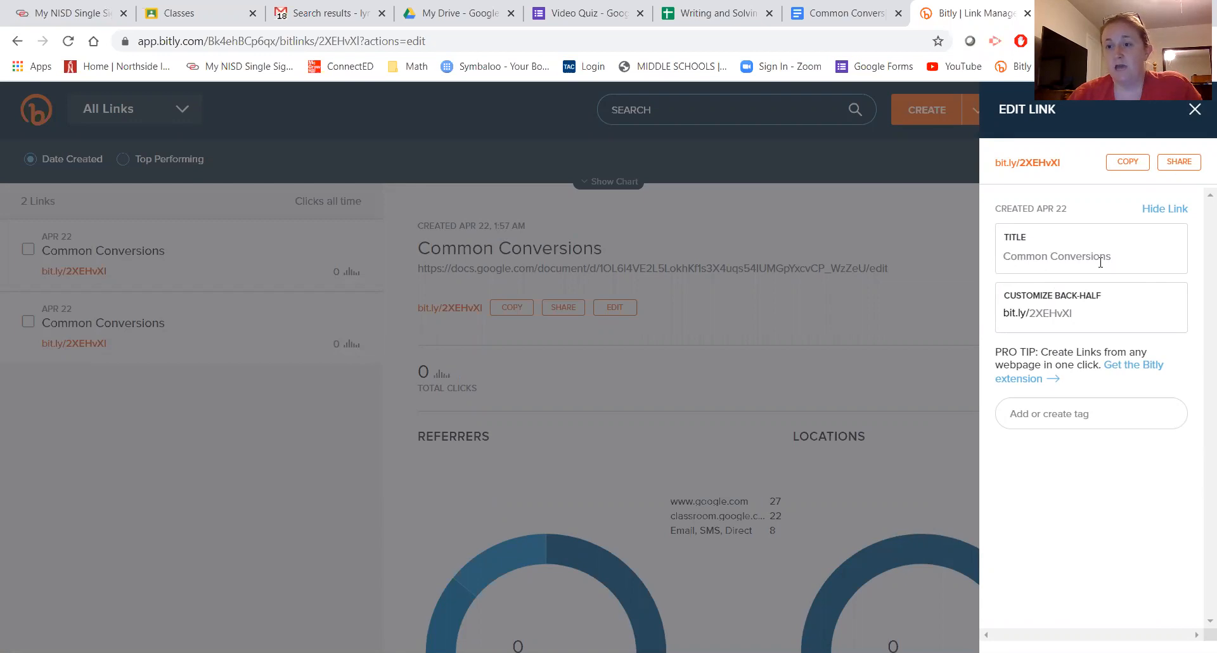
drag(1077, 314, 1030, 320)
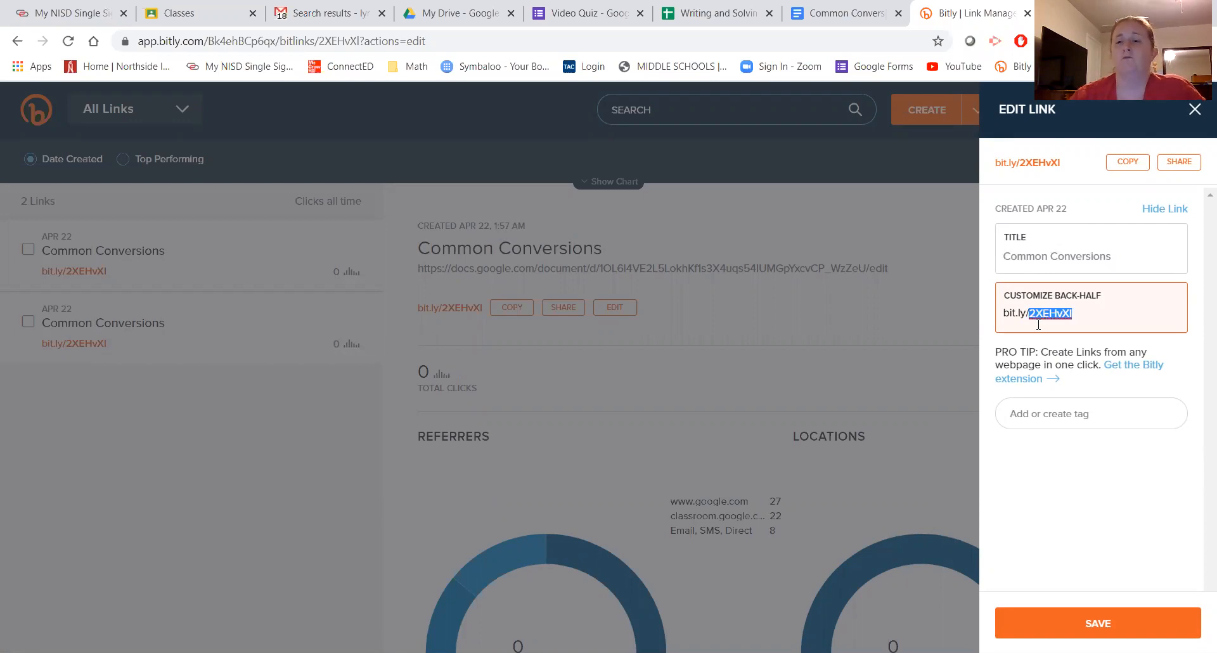
click(1194, 111)
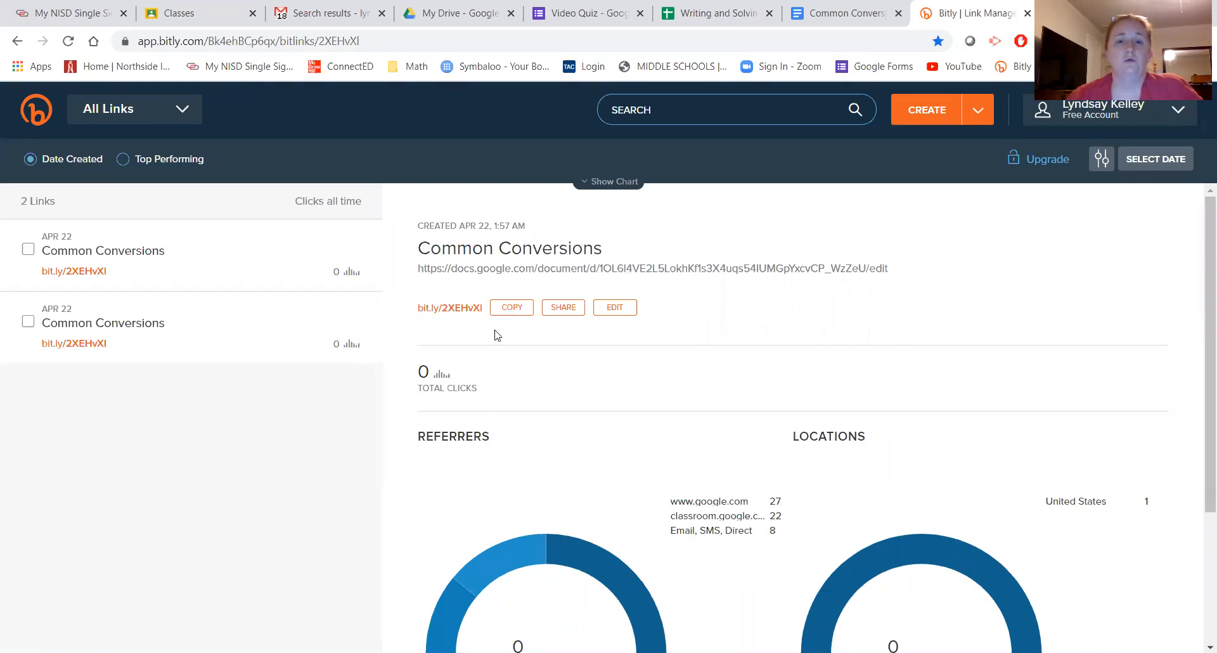
click(610, 308)
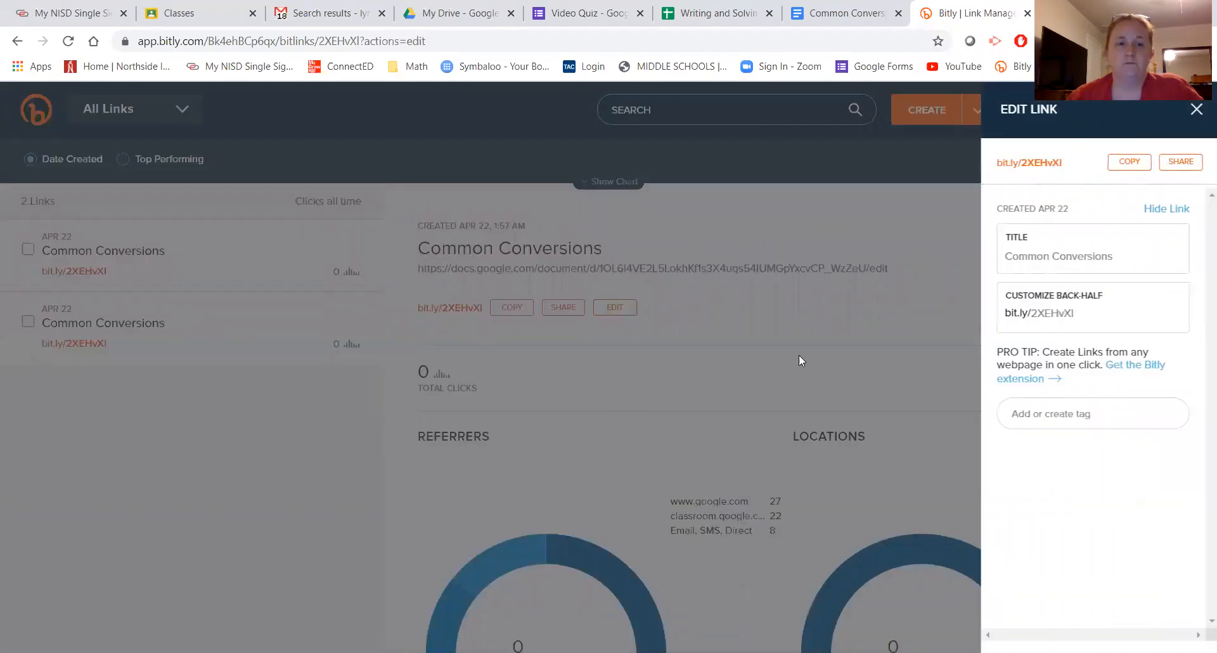
click(260, 518)
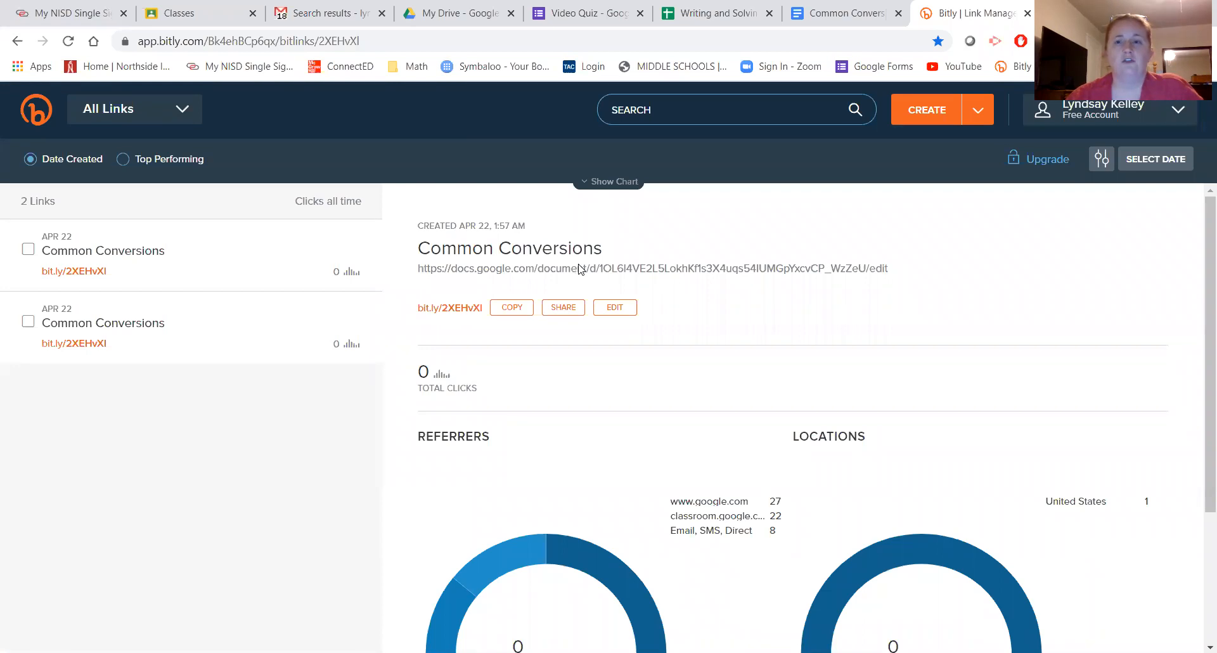
click(627, 309)
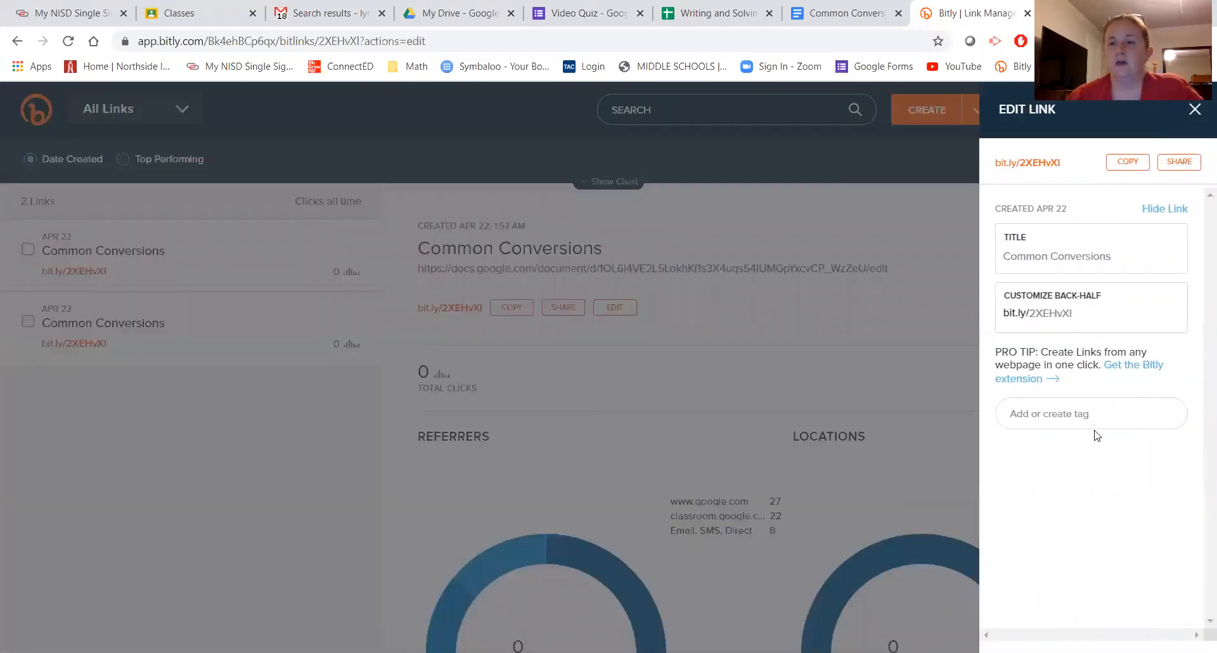
click(1063, 316)
double_click(1063, 315)
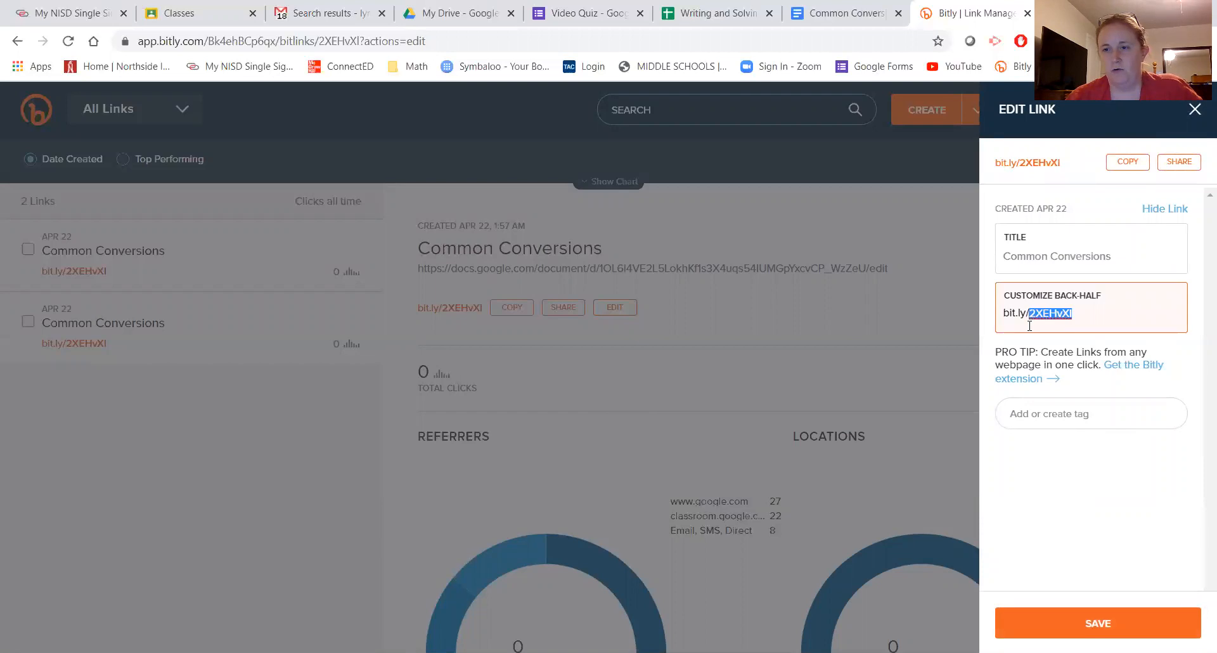
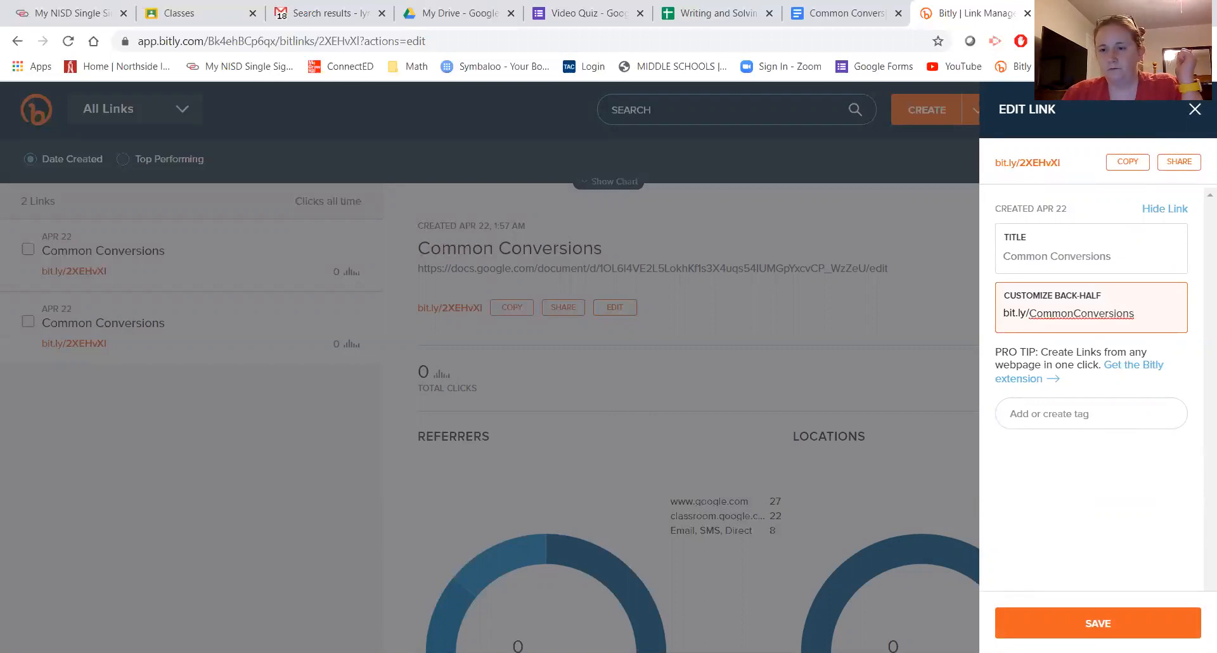
click(1085, 627)
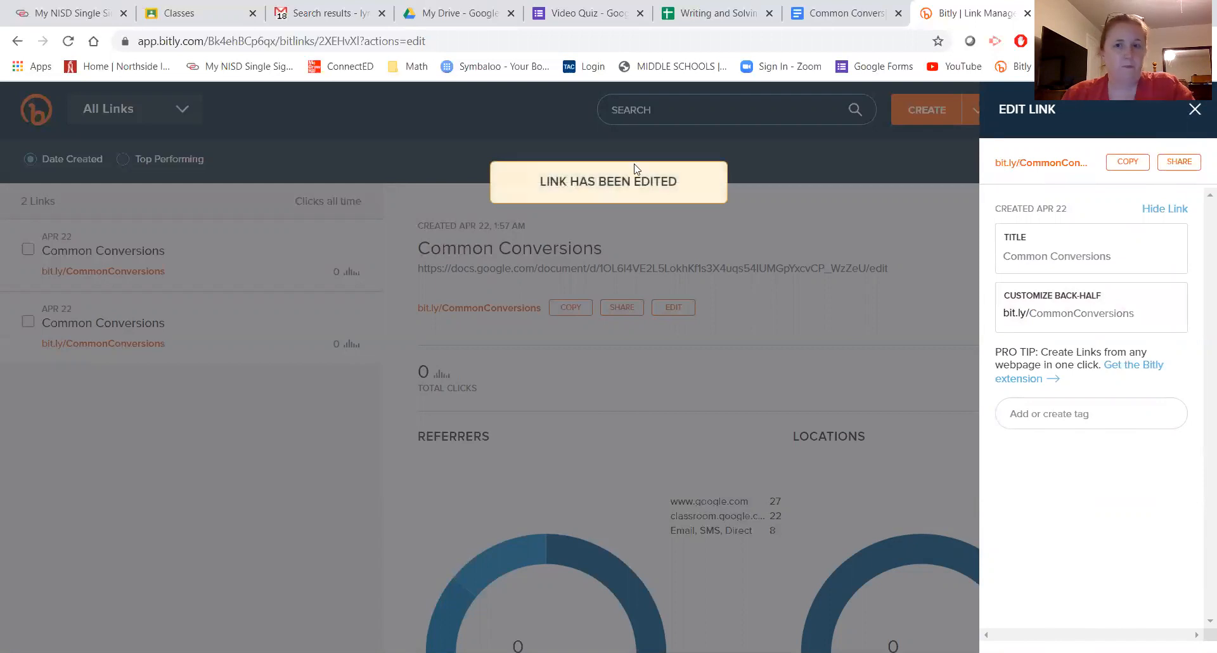
click(472, 326)
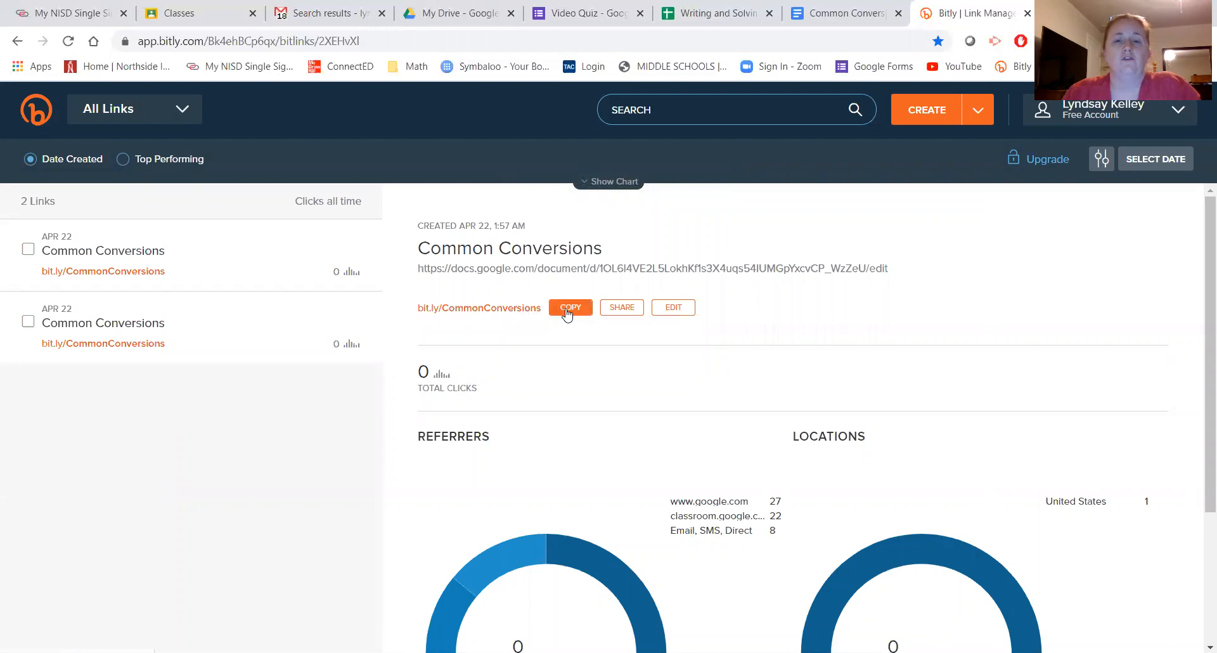
click(568, 311)
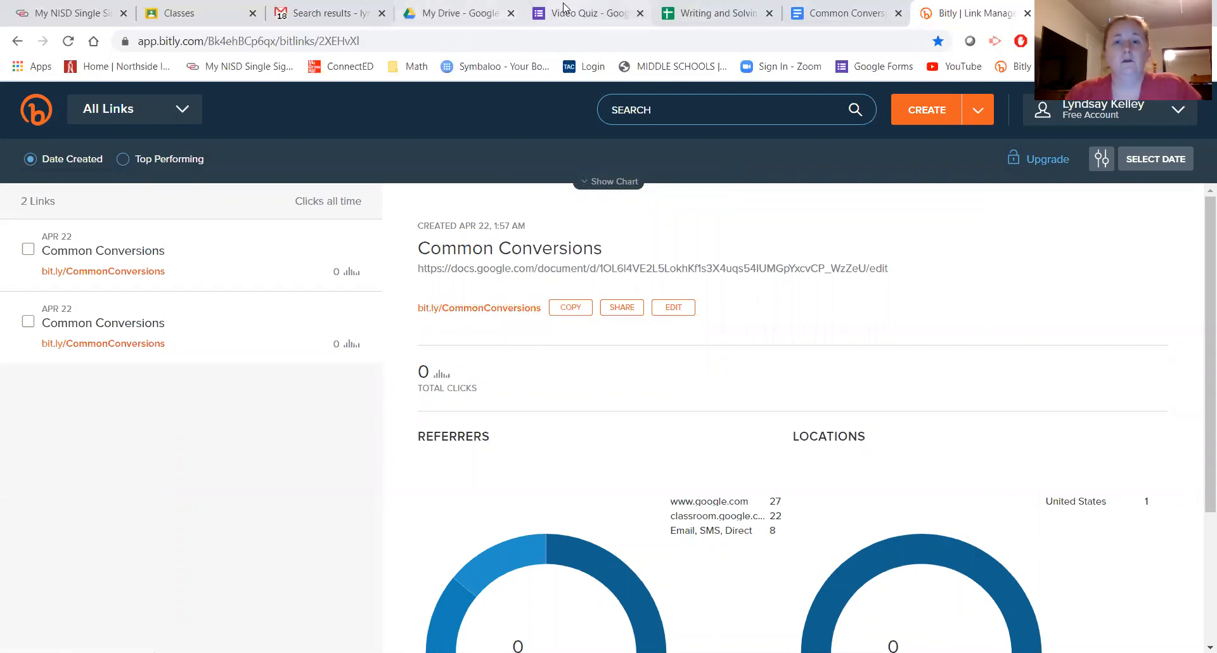
click(564, 8)
triple_click(488, 310)
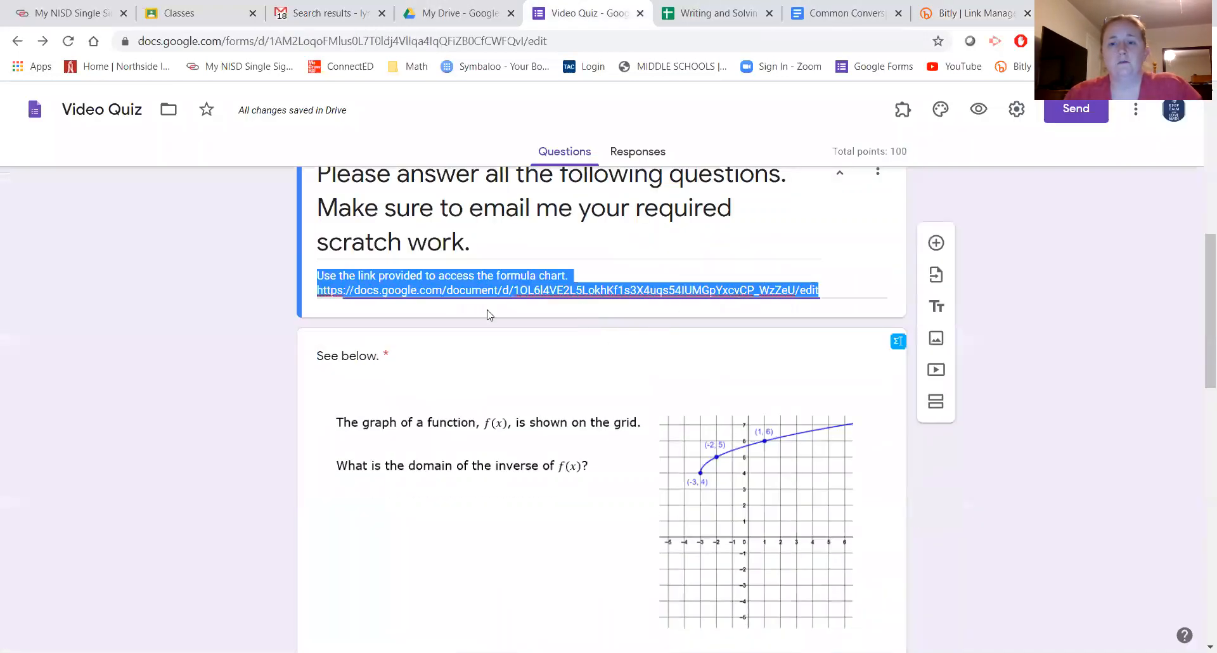
click(441, 306)
drag(805, 302, 465, 291)
drag(424, 366, 299, 340)
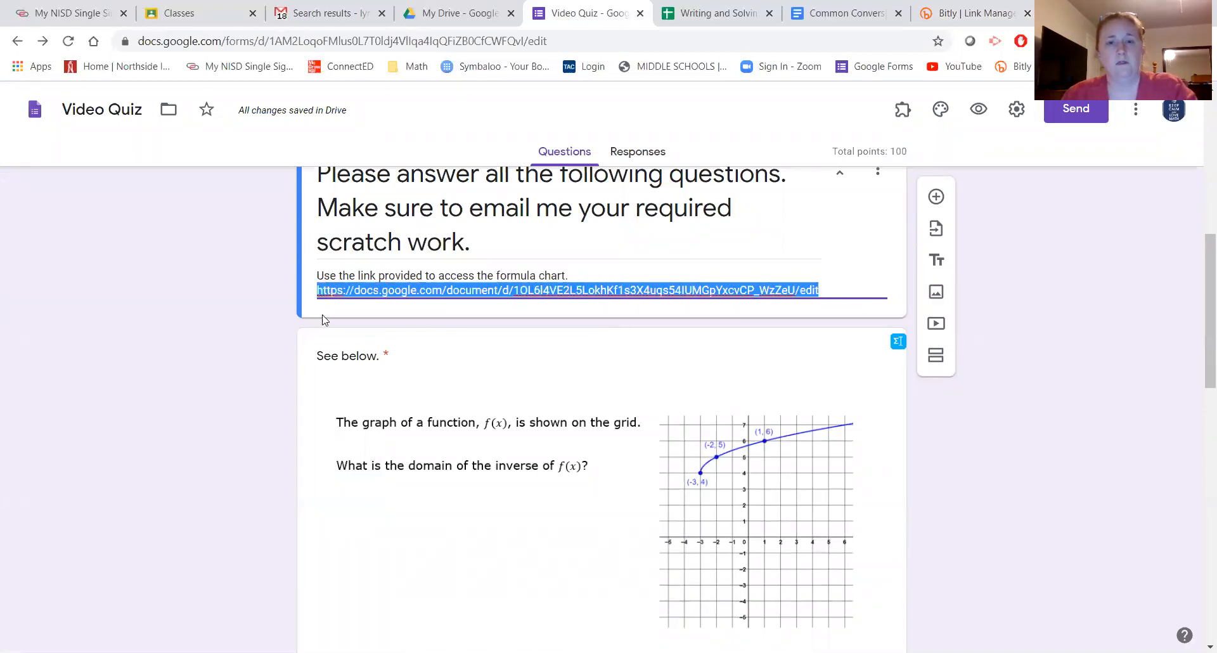
key(ctrl+v)
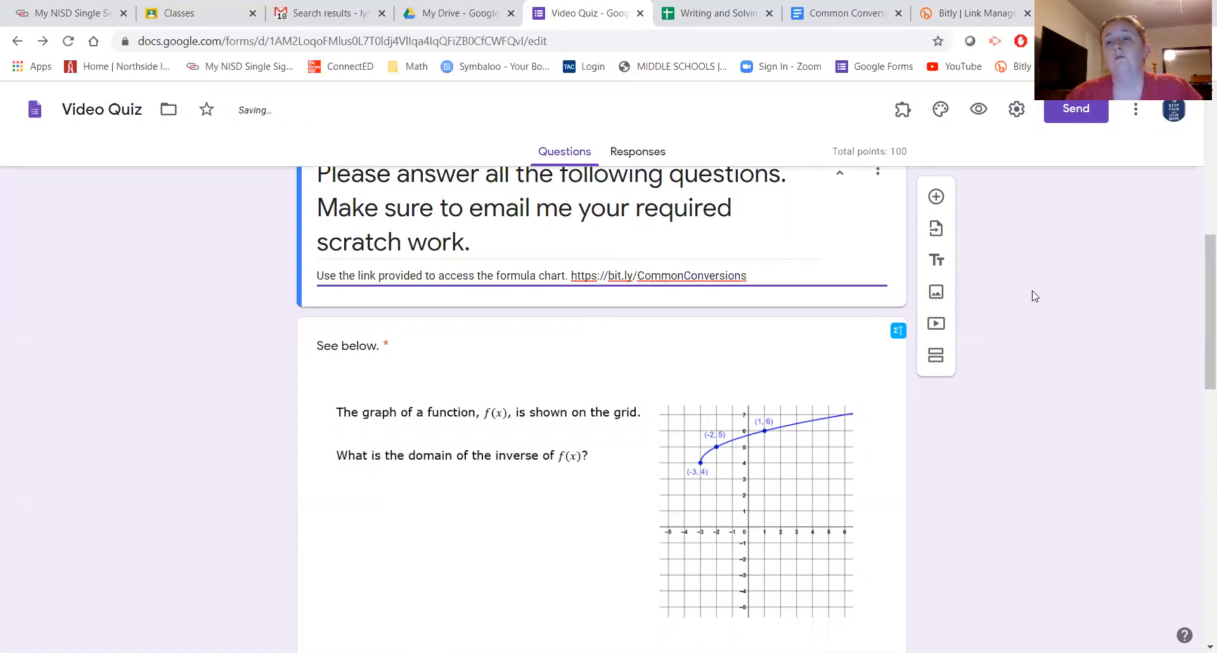